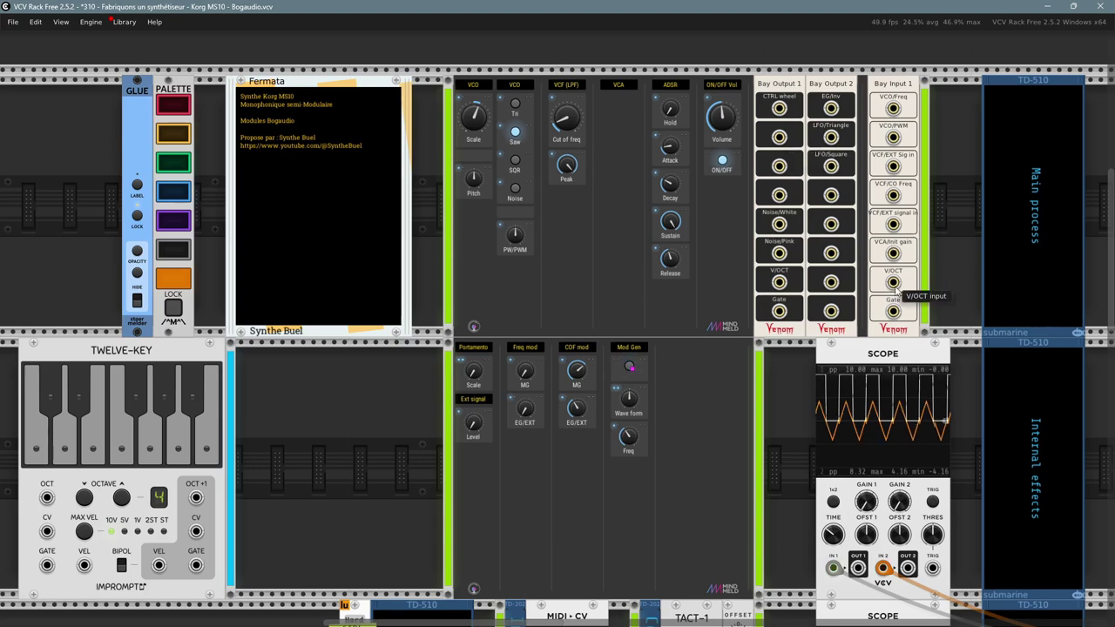
Step: Examine the synth's front-panel controls, the patch bays and the internal hardware row with its keyboard and control wheel modules
drag(948, 282, 943, 281)
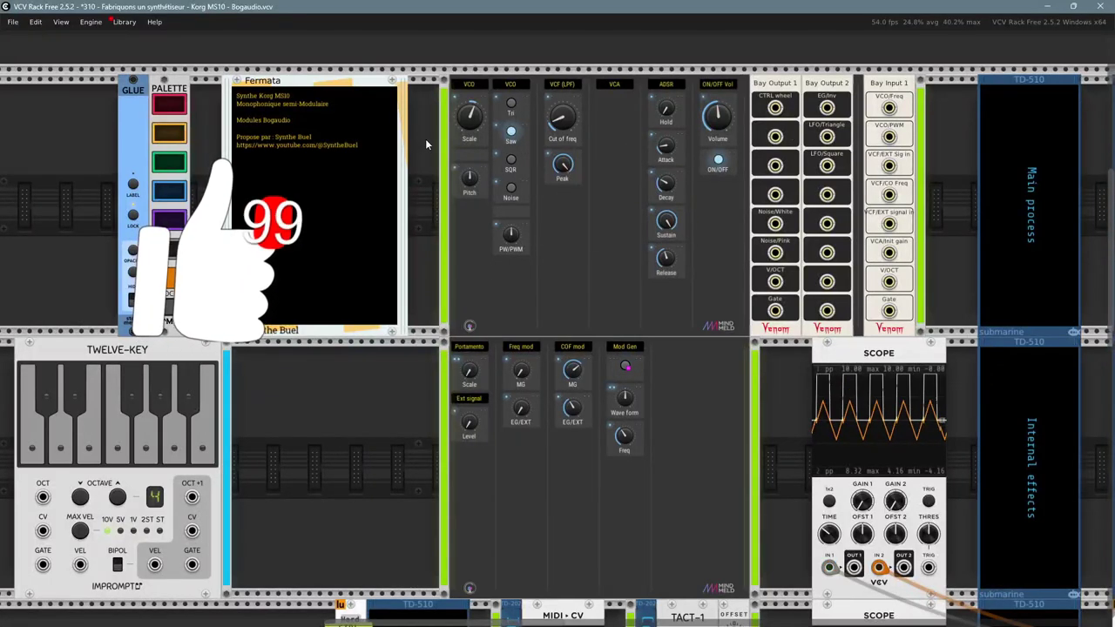
scroll(441, 125, up, 3)
drag(444, 127, 375, 146)
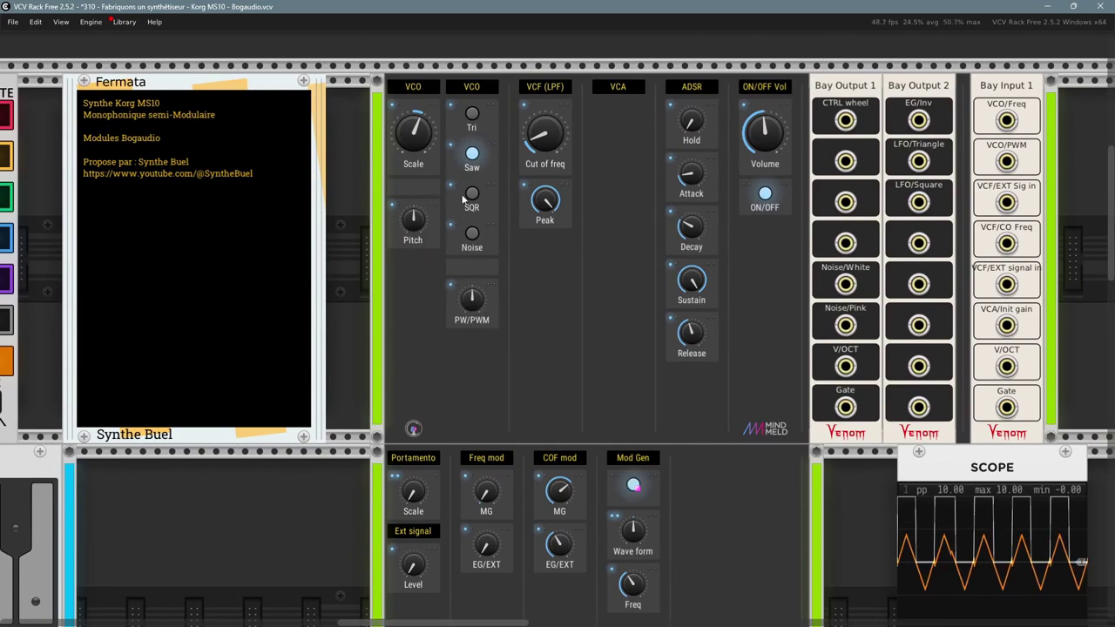
drag(1077, 278, 513, 157)
scroll(415, 259, down, 3)
drag(352, 564, 589, 397)
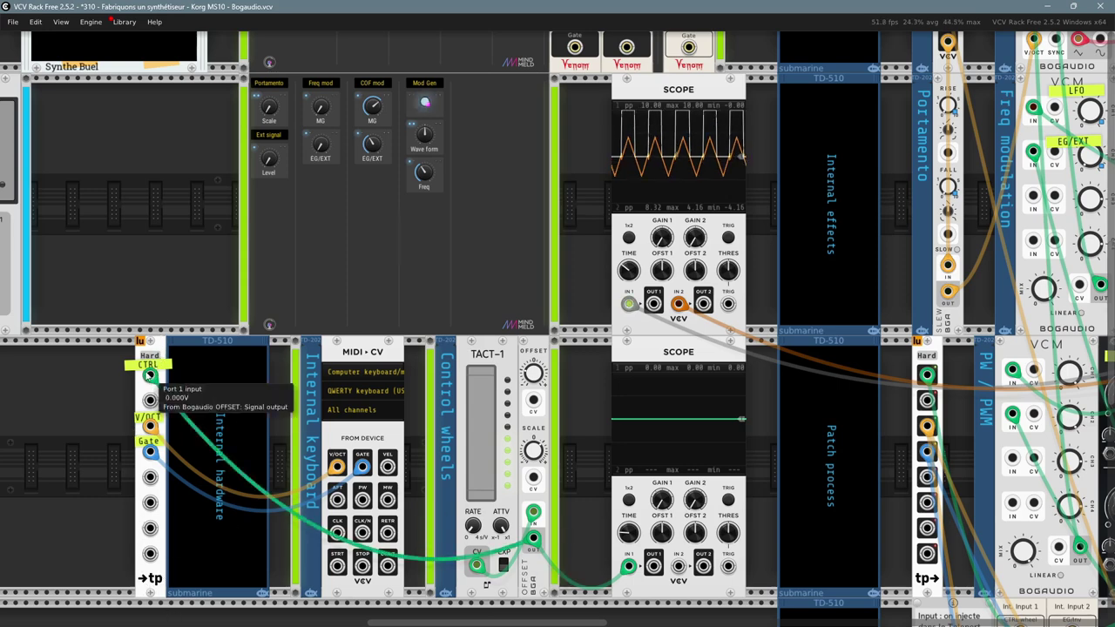
Step: Check the Teleport In module's context menu and preset options, leaving the module as it is
right_click(150, 341)
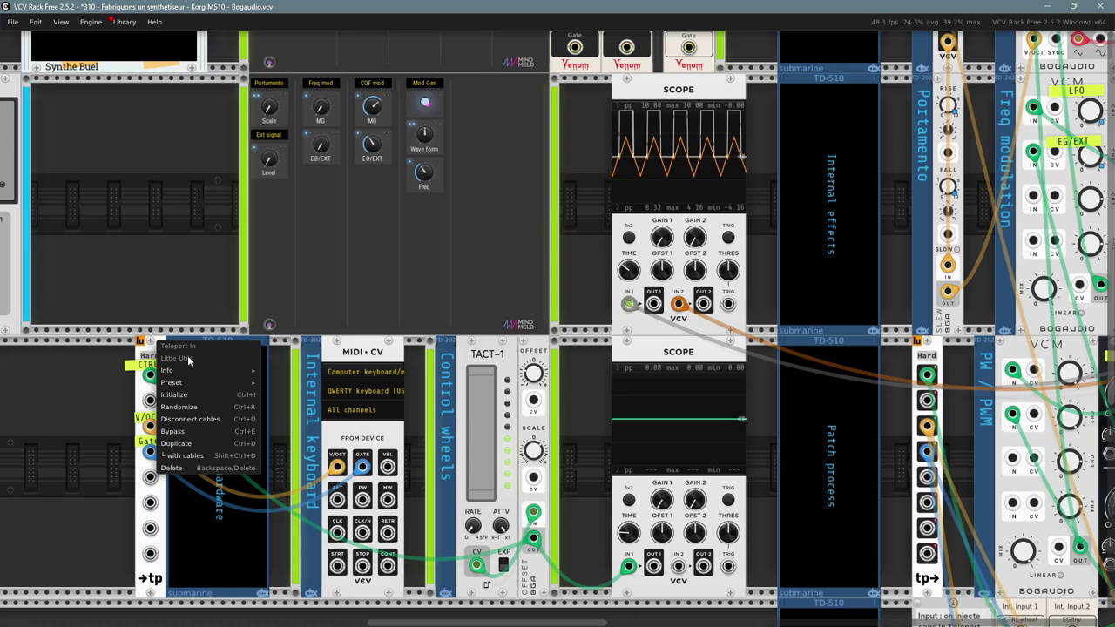
click(71, 401)
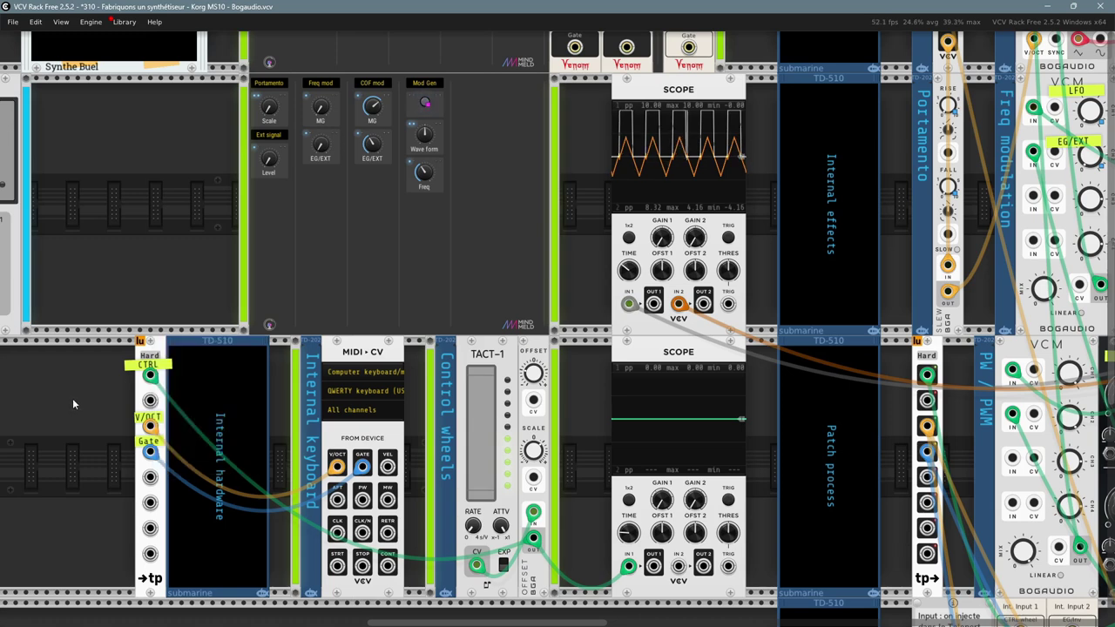
right_click(159, 345)
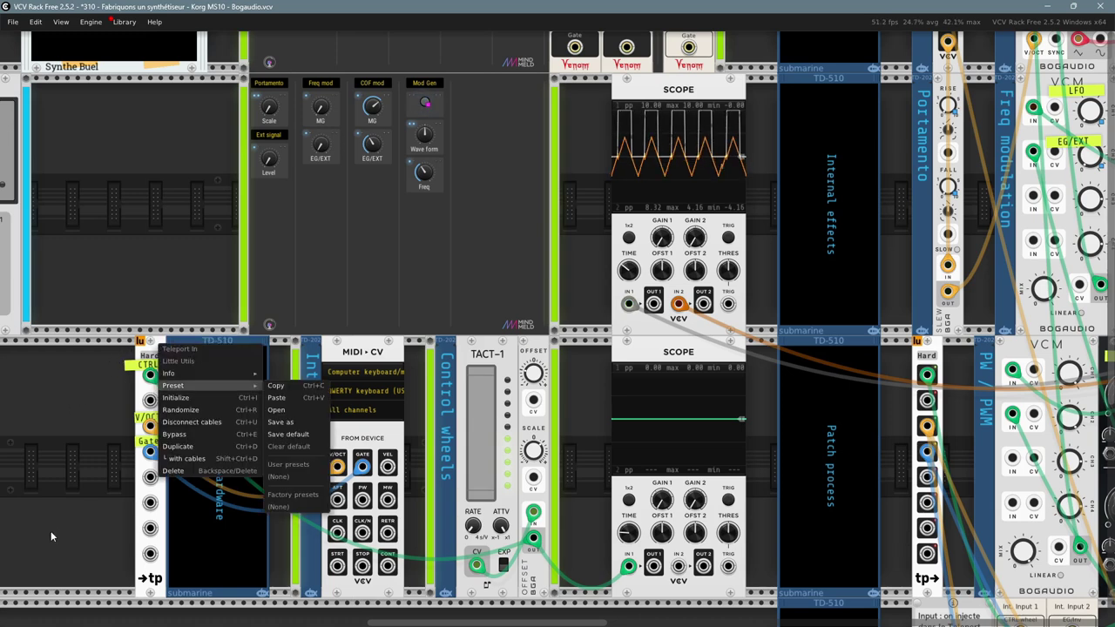
click(77, 500)
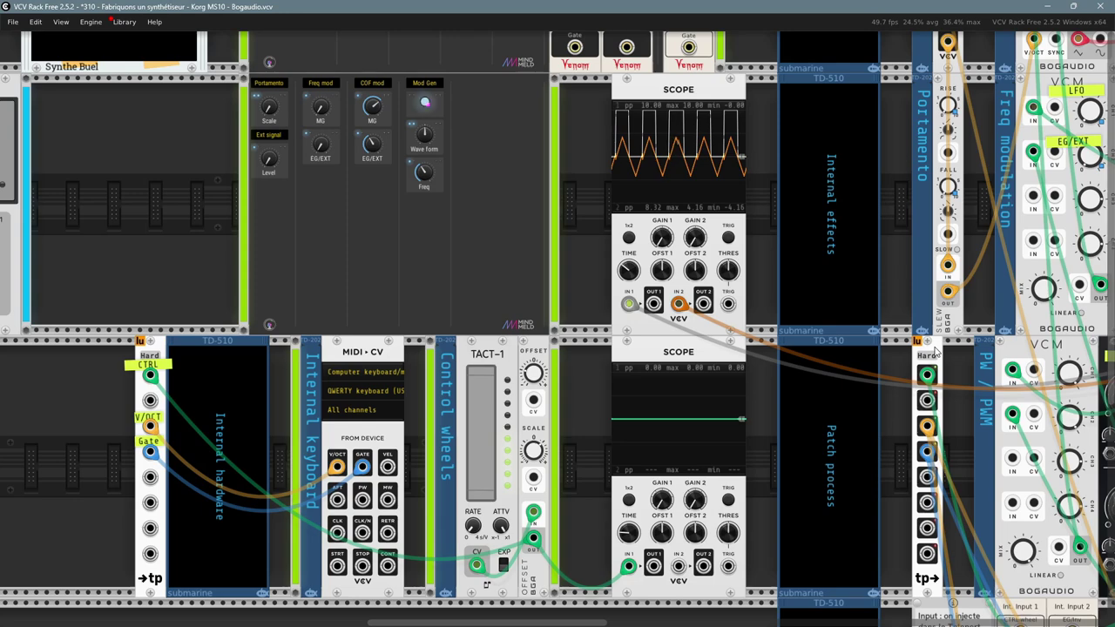
Step: Inspect the Hard teleport output module in the patch process row and trace where its Gate output goes
drag(935, 351, 732, 316)
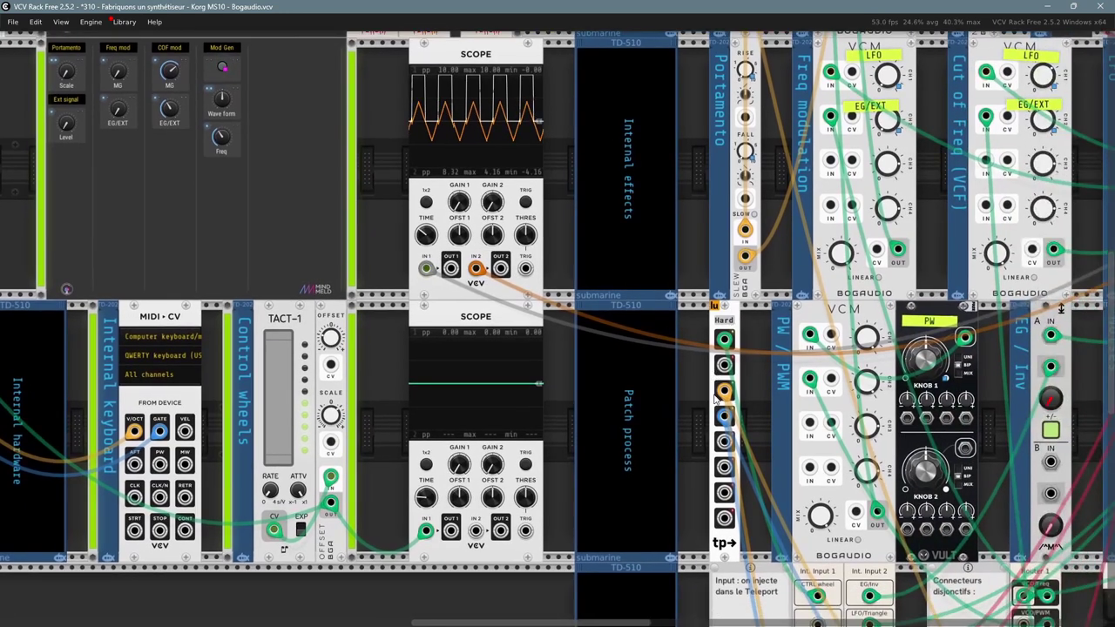
mouse_move(723, 416)
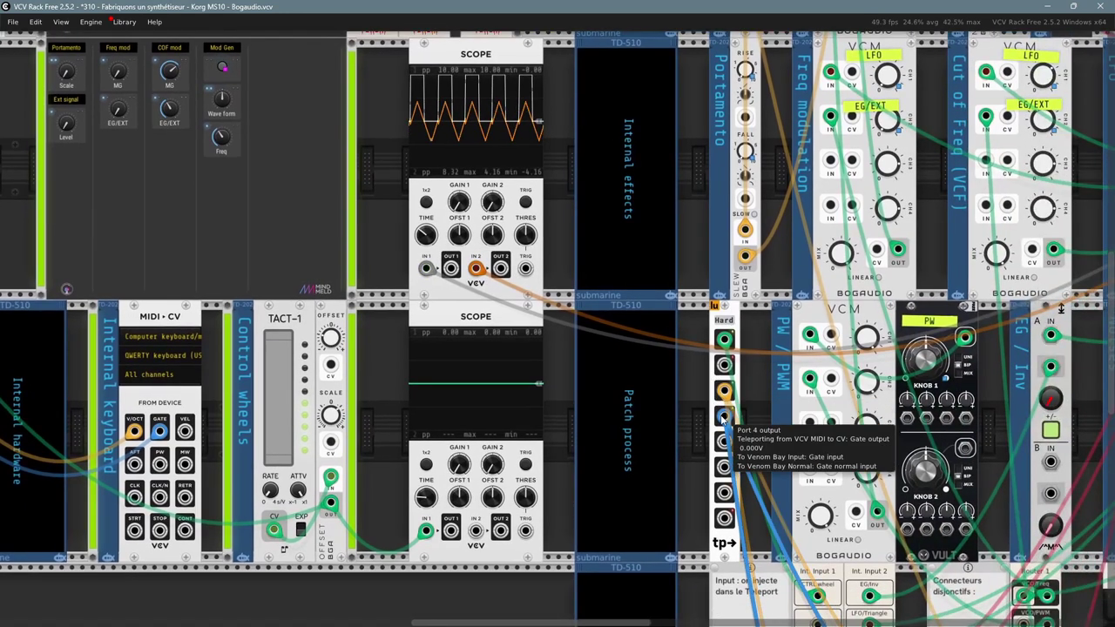
drag(699, 131, 599, 95)
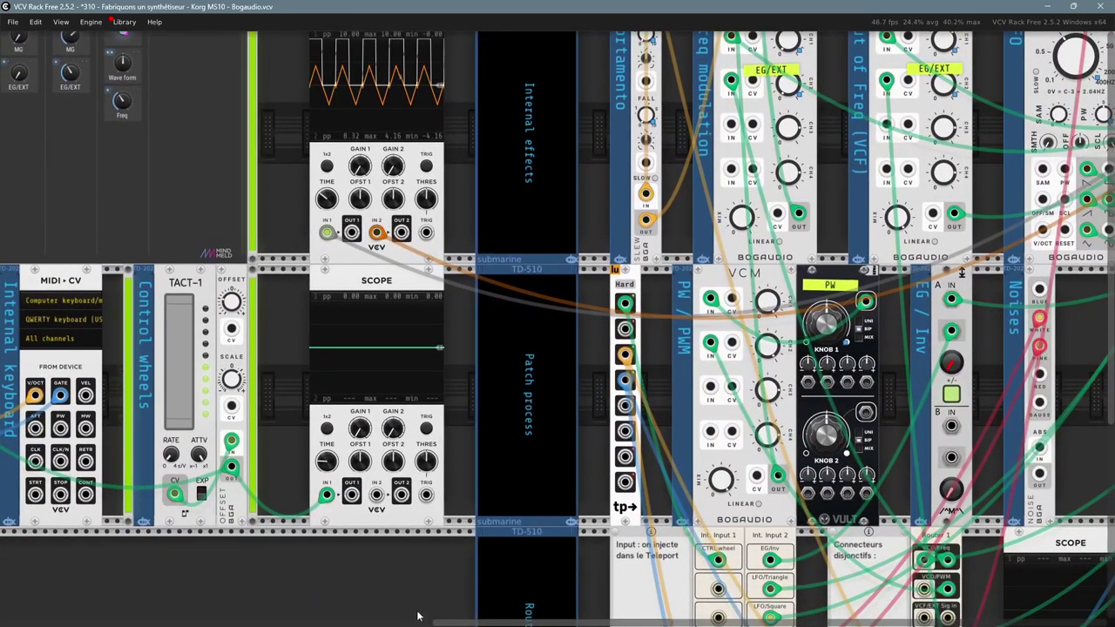
drag(417, 616, 432, 561)
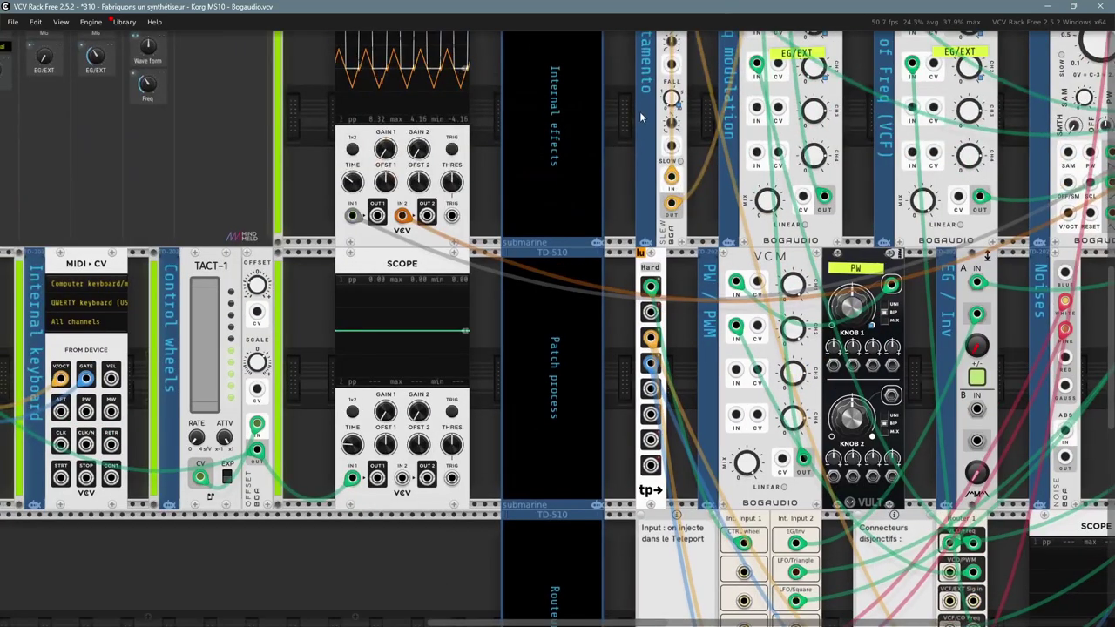
drag(640, 116, 698, 467)
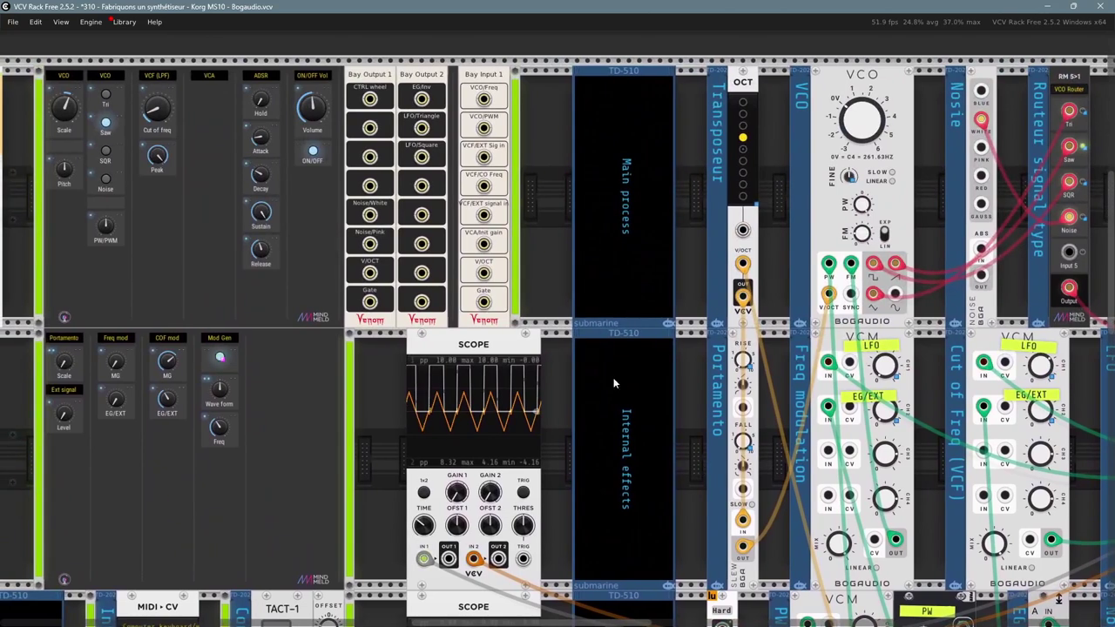
Step: Inspect the VCO's pitch input and its square signal output in the main process row
drag(695, 169, 648, 181)
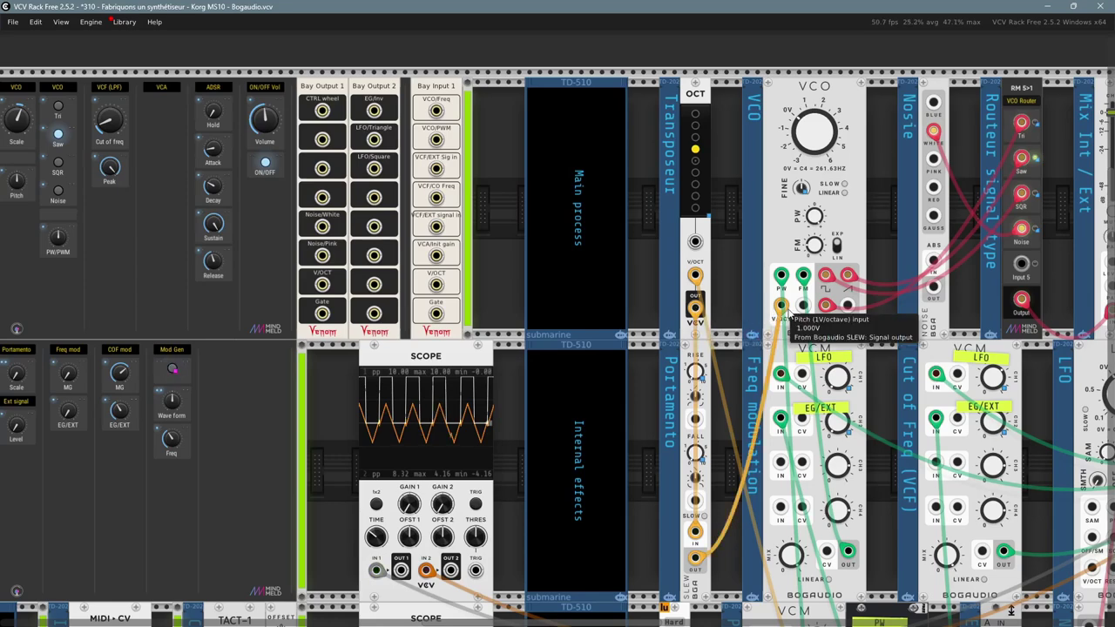
scroll(720, 307, right, 1)
scroll(720, 307, right, 1)
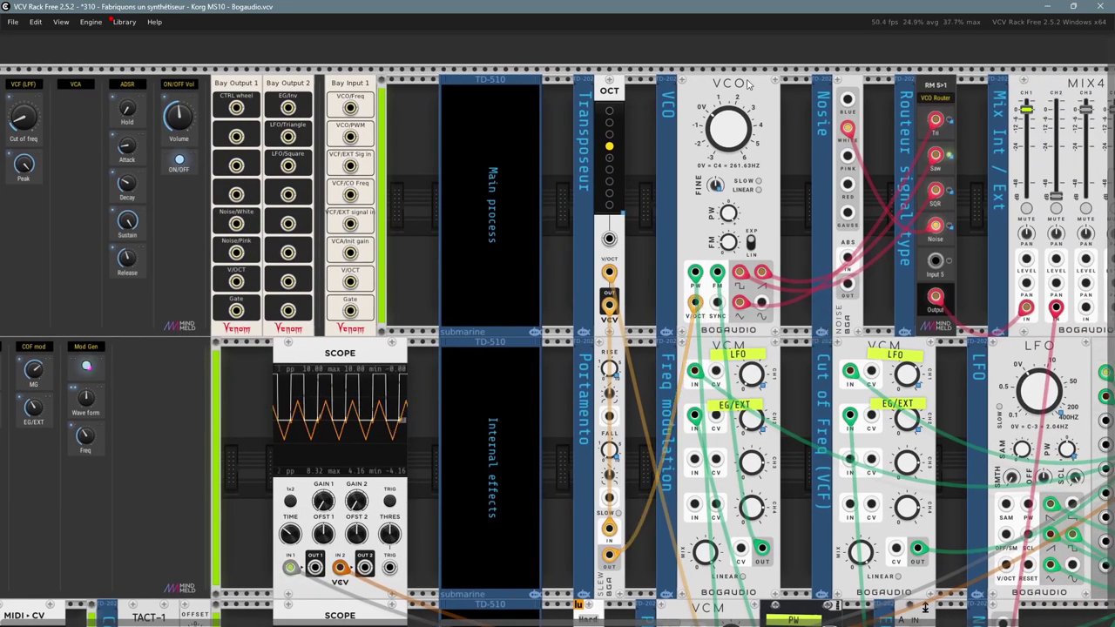
mouse_move(728, 135)
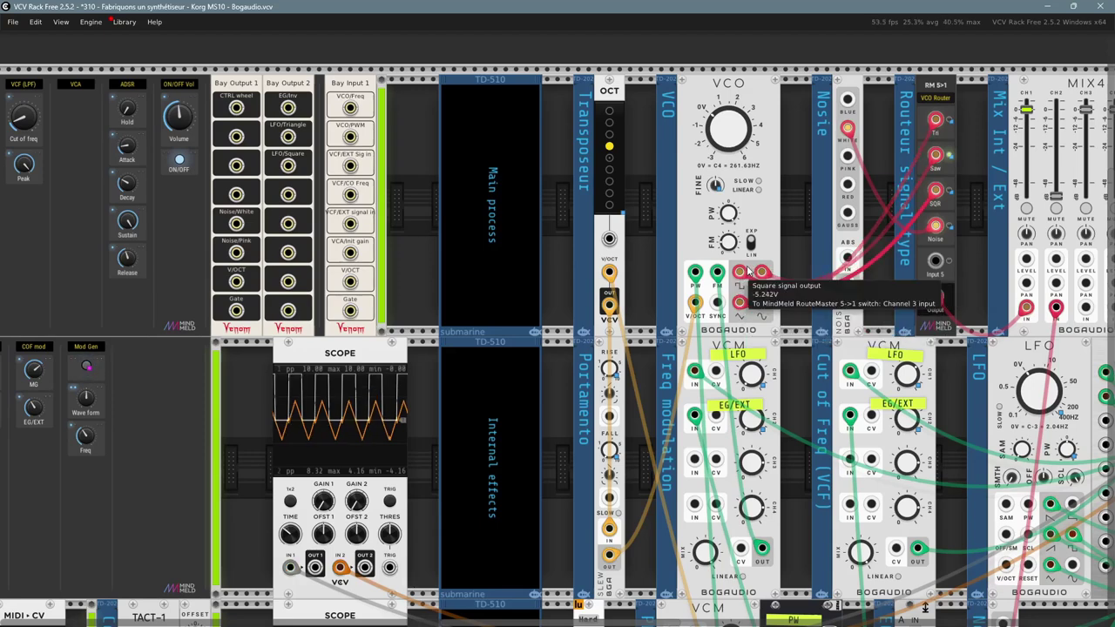
Step: Select the SQR waveform in the front panel's VCO section and check the MIX4 channel 1 input fed by the router
drag(73, 229, 161, 238)
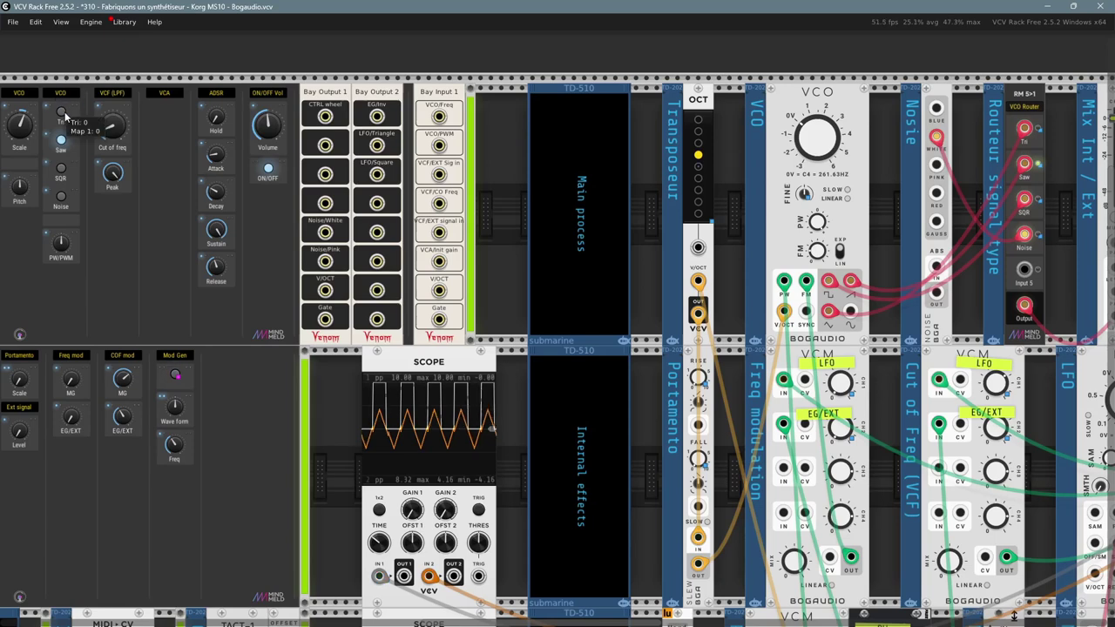
click(60, 168)
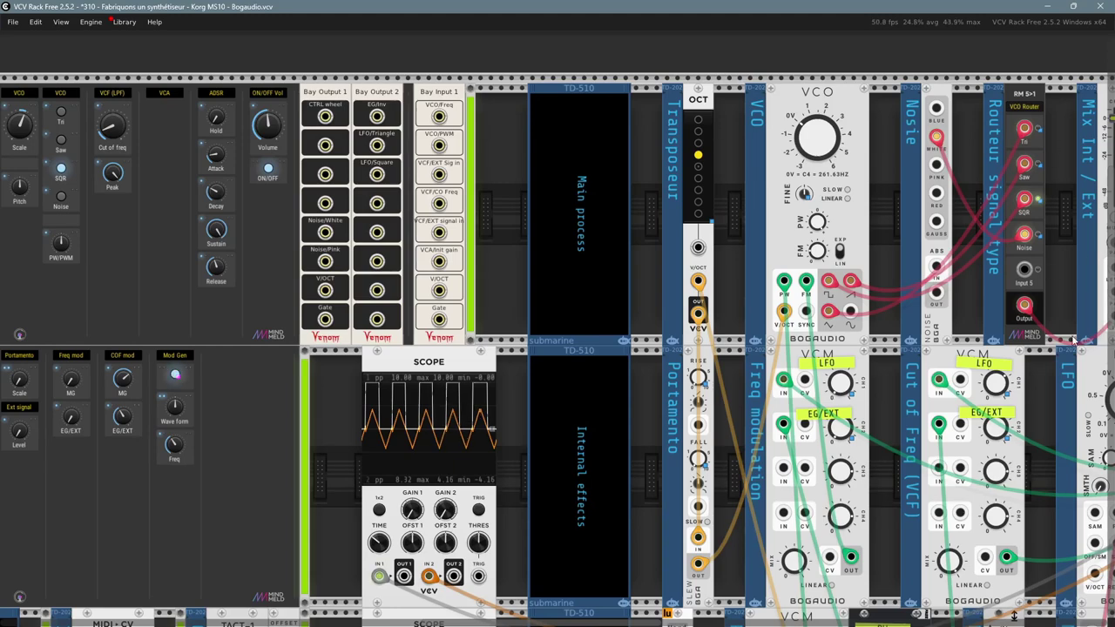
drag(1030, 311, 878, 319)
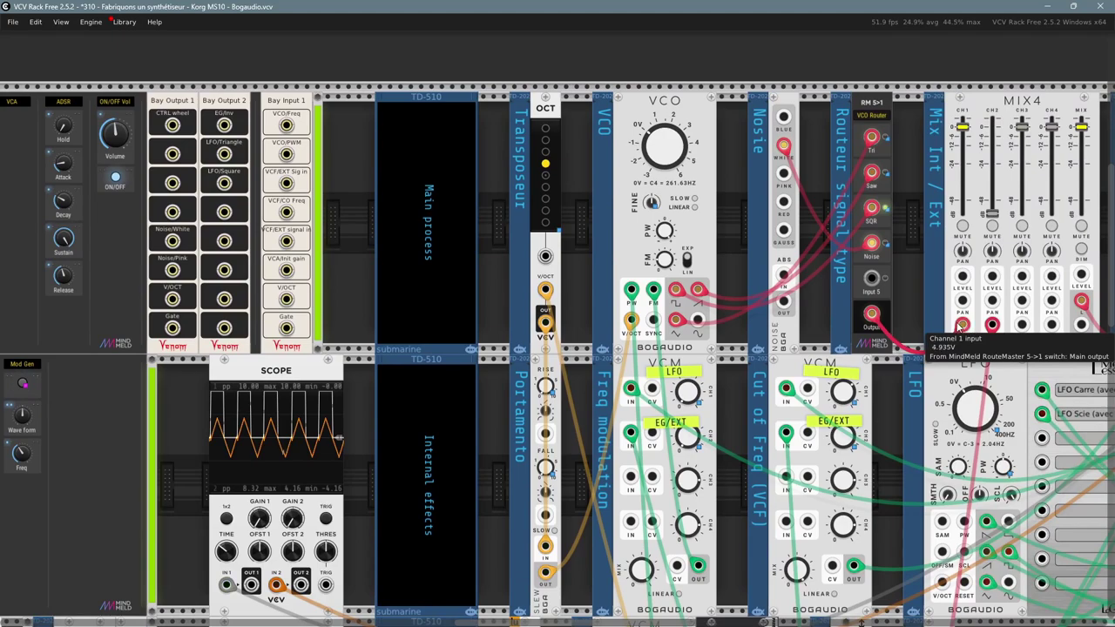
drag(912, 162, 826, 178)
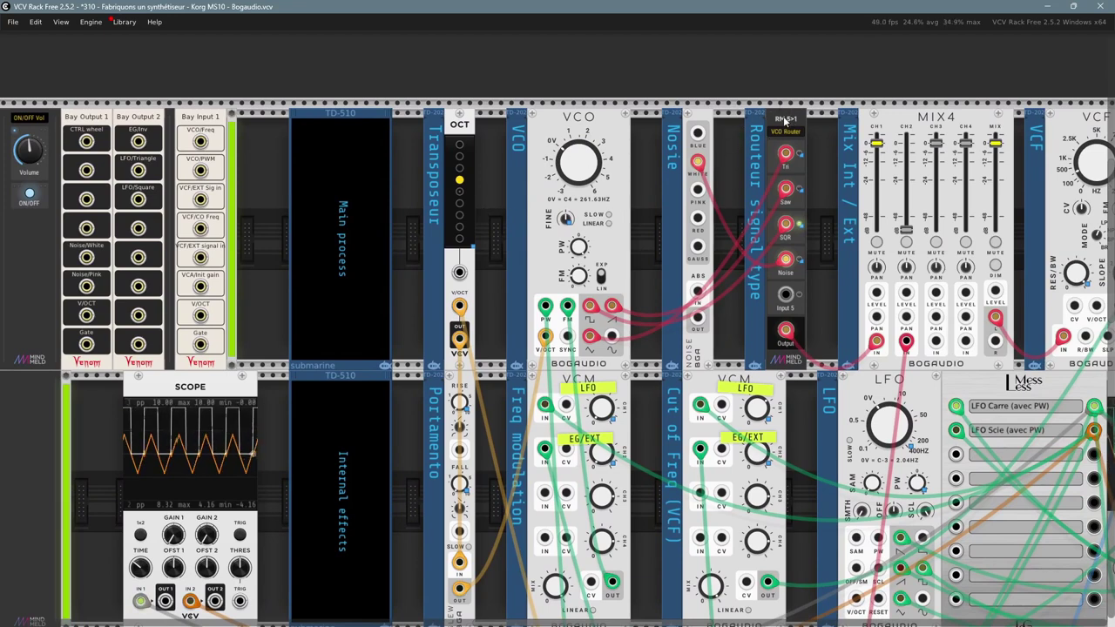
Step: Select the two front-panel control modules together, then clear the selection
drag(262, 311, 813, 301)
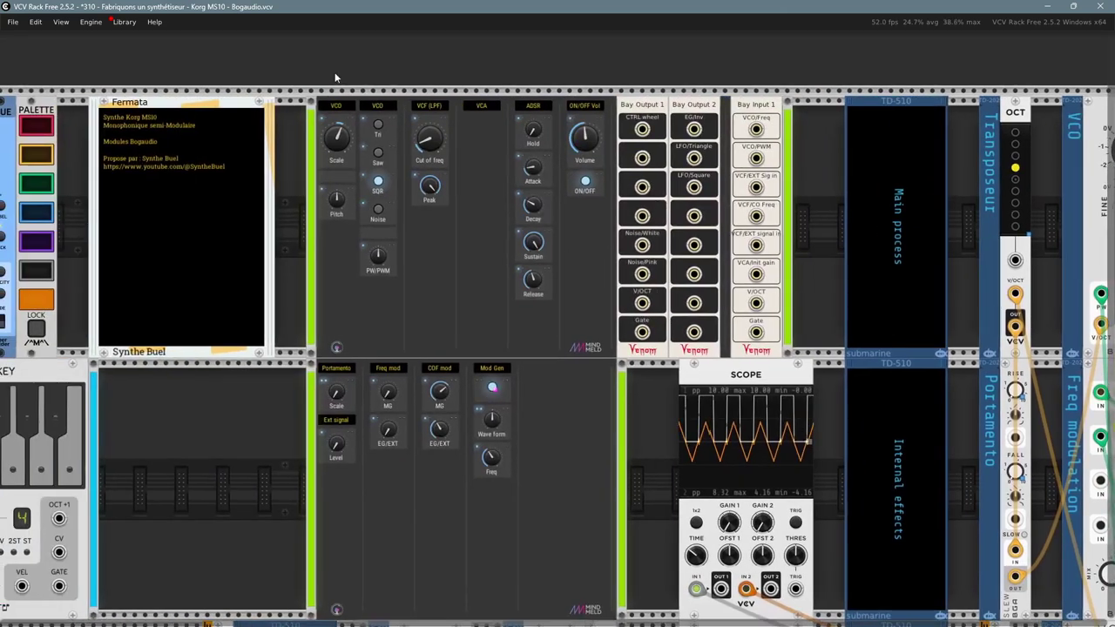
drag(326, 78, 607, 449)
drag(261, 479, 264, 437)
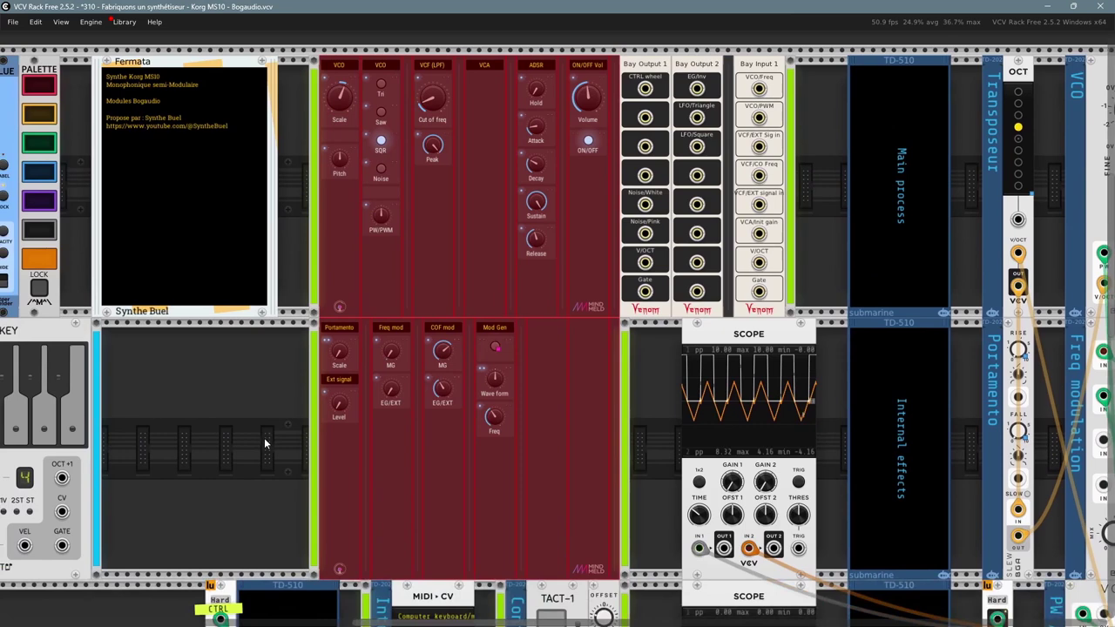
click(263, 437)
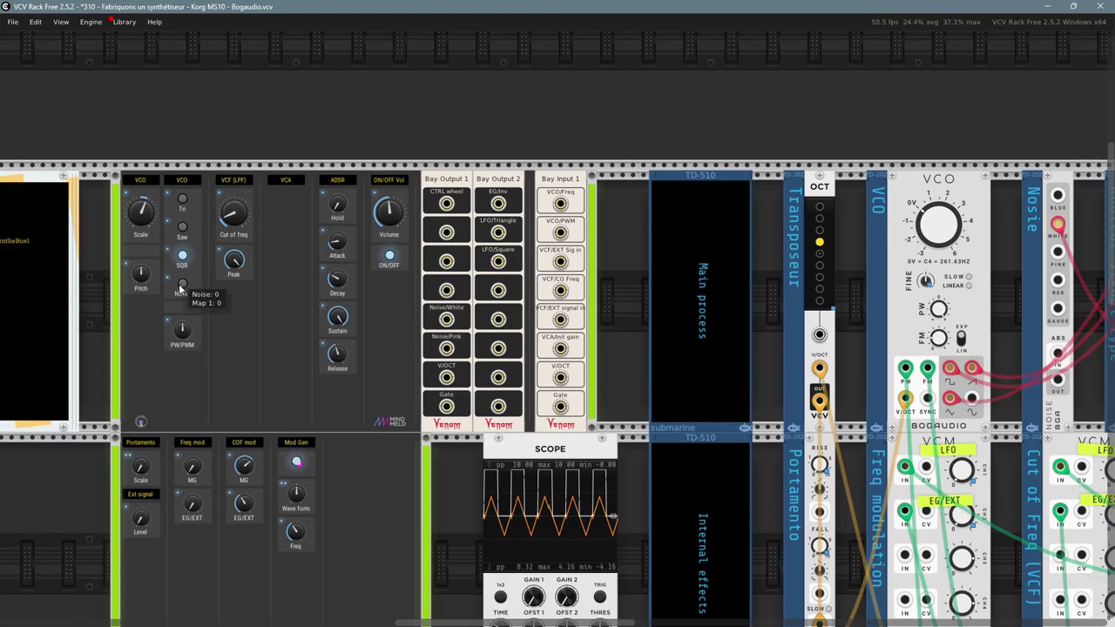
drag(902, 138, 529, 99)
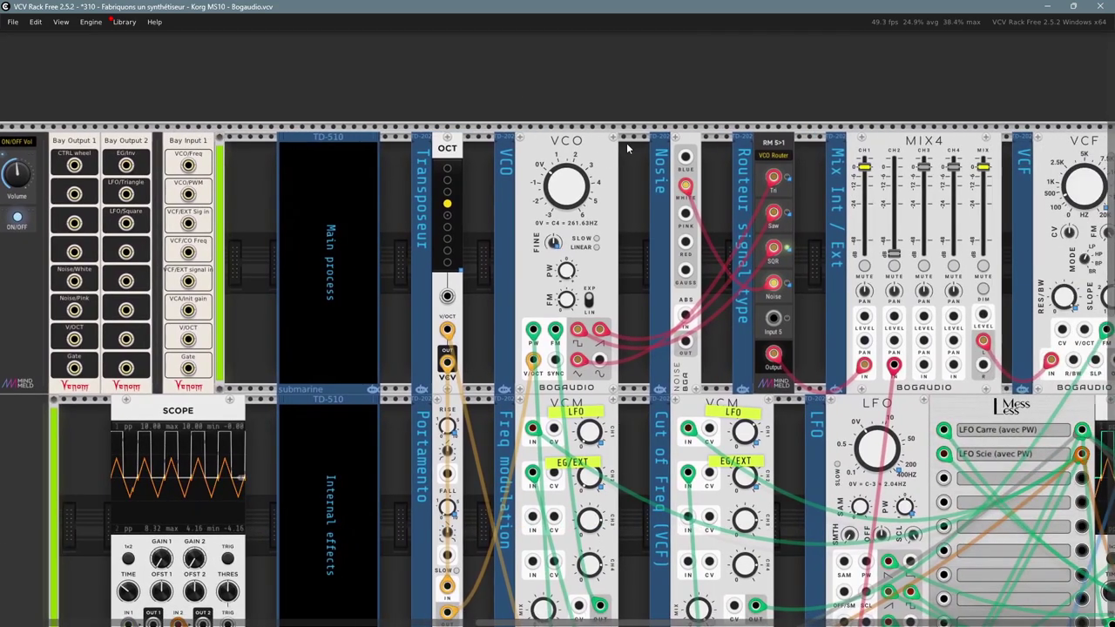
drag(705, 195, 650, 189)
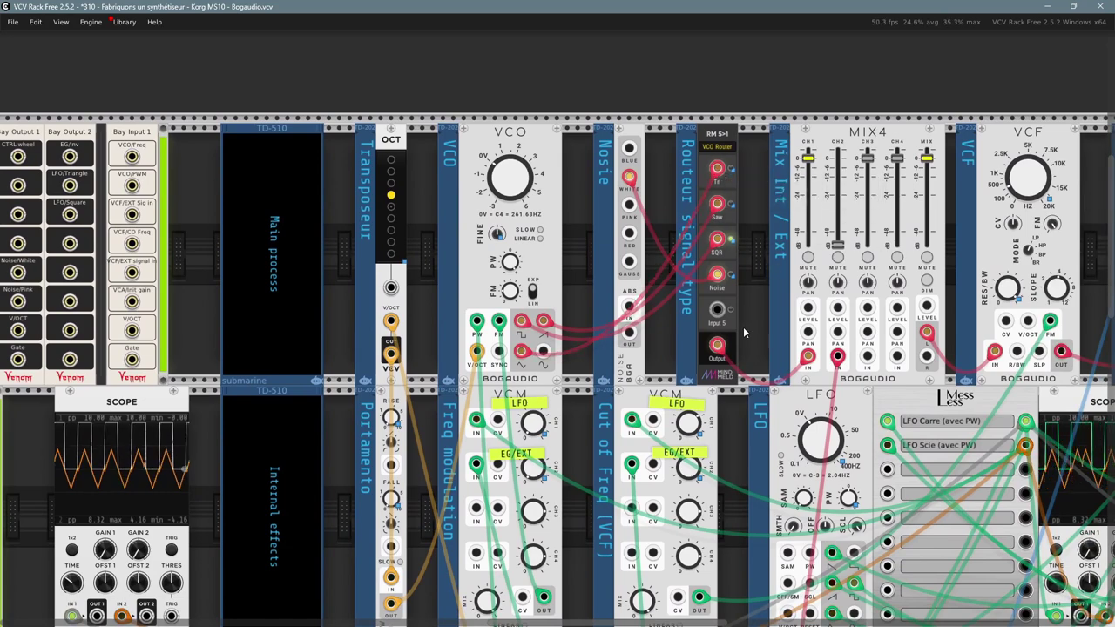
mouse_move(725, 177)
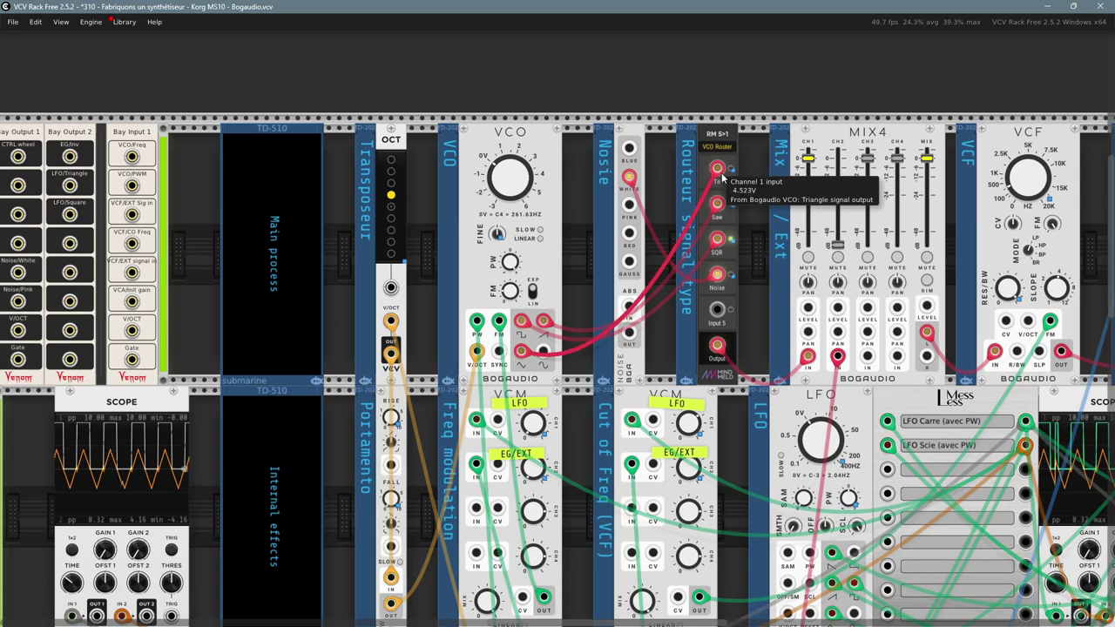
mouse_move(719, 247)
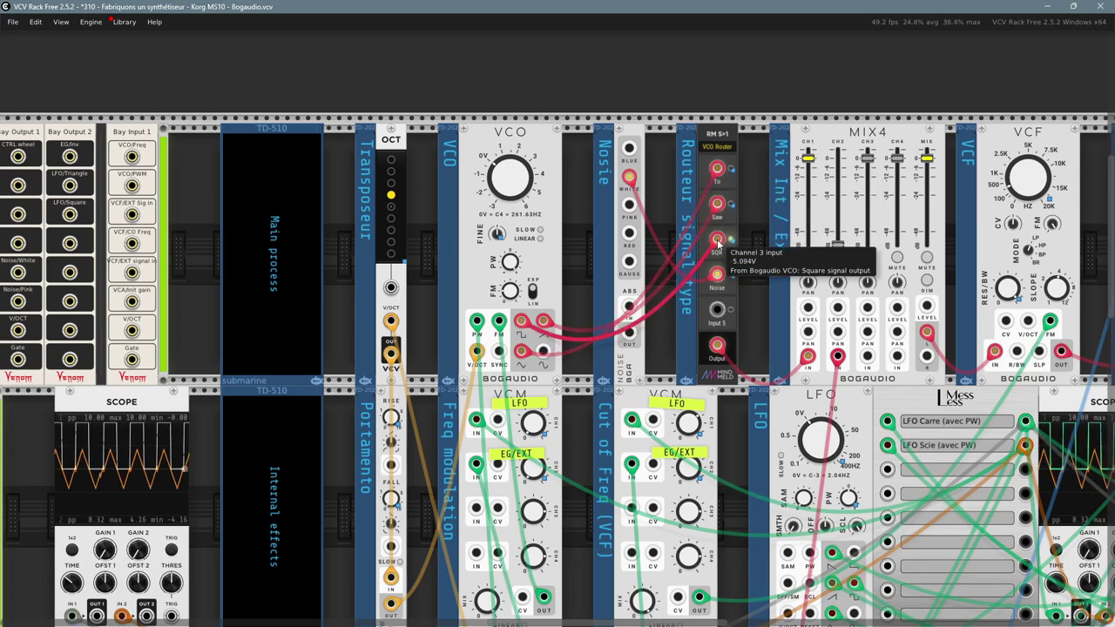
mouse_move(716, 275)
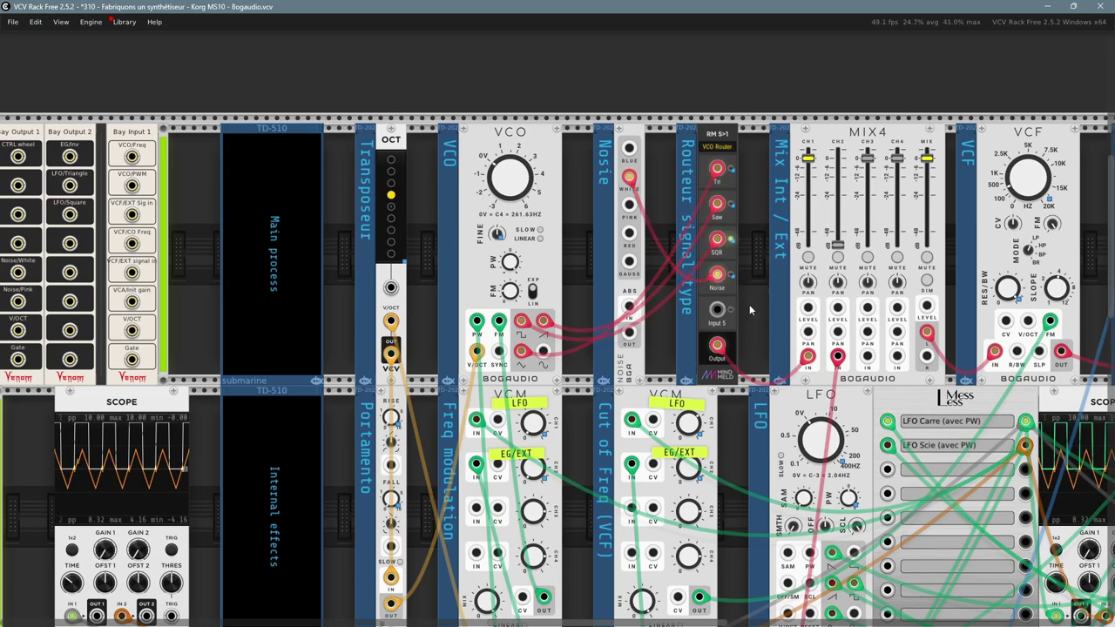
scroll(752, 290, right, 2)
mouse_move(714, 357)
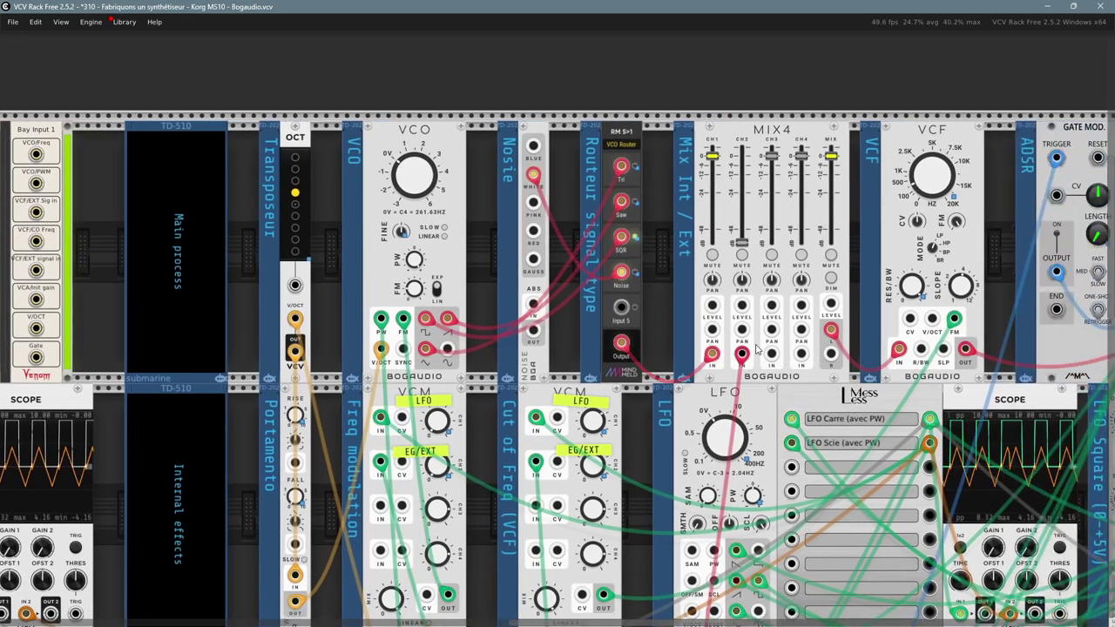
Step: Switch to the image viewer and examine the reference photos of the Korg synth's patch bay, control wheel and front panel
drag(105, 206, 665, 207)
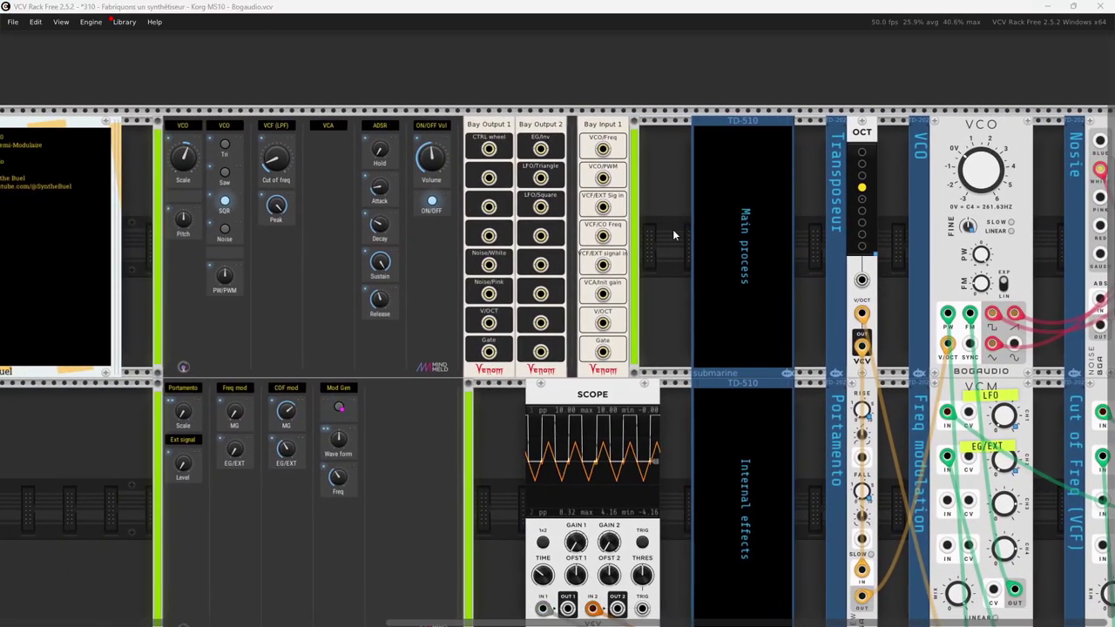
key(alt+Tab)
scroll(150, 281, down, 1)
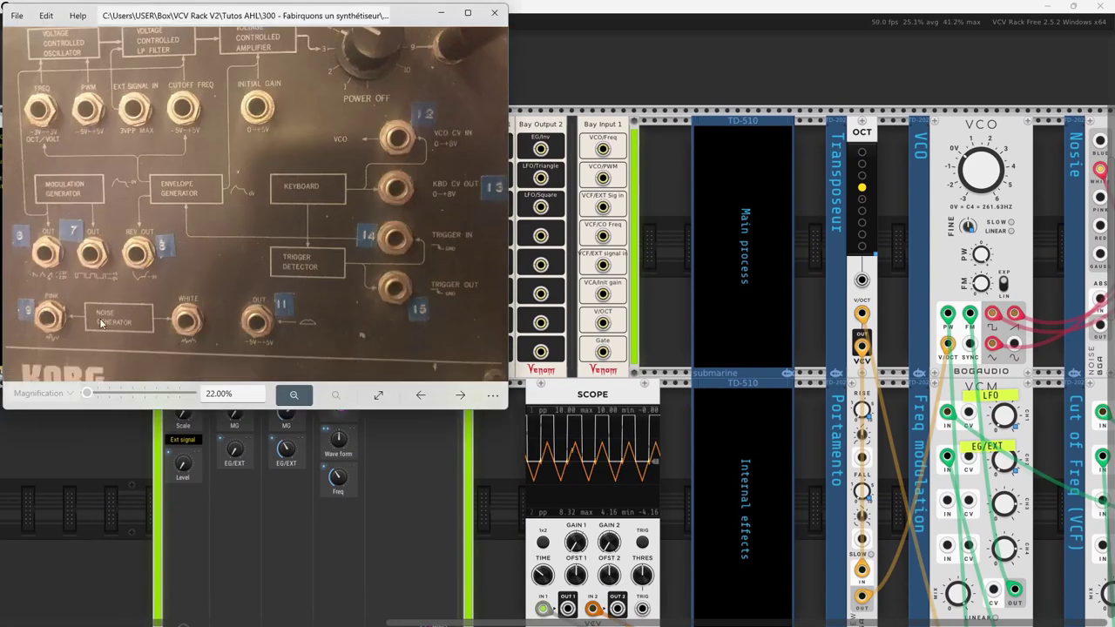
scroll(201, 148, up, 1)
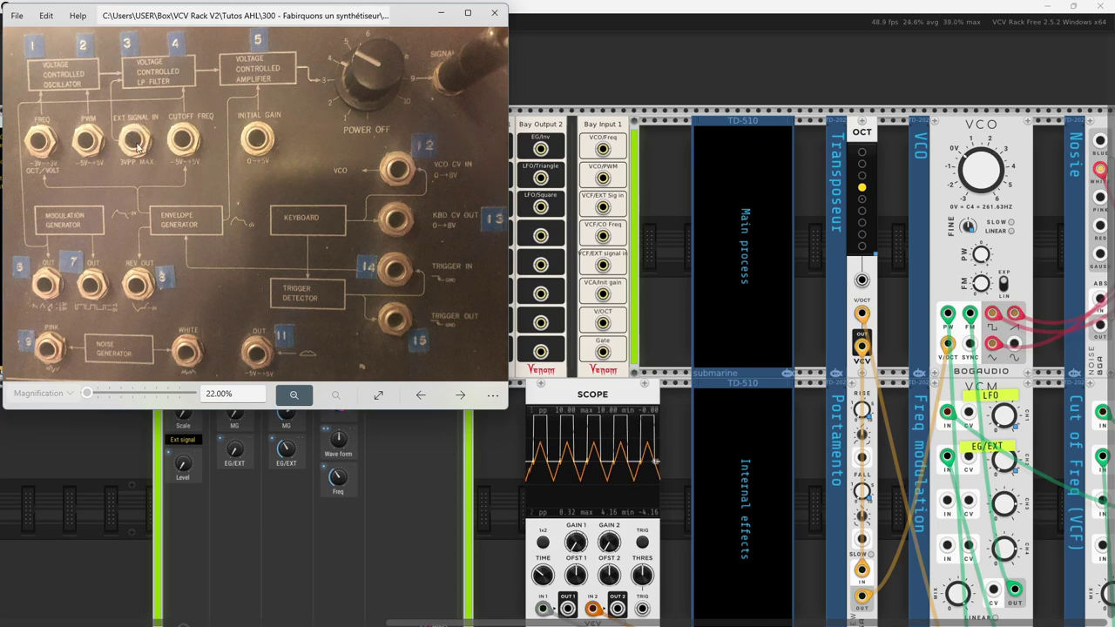
drag(137, 144, 144, 114)
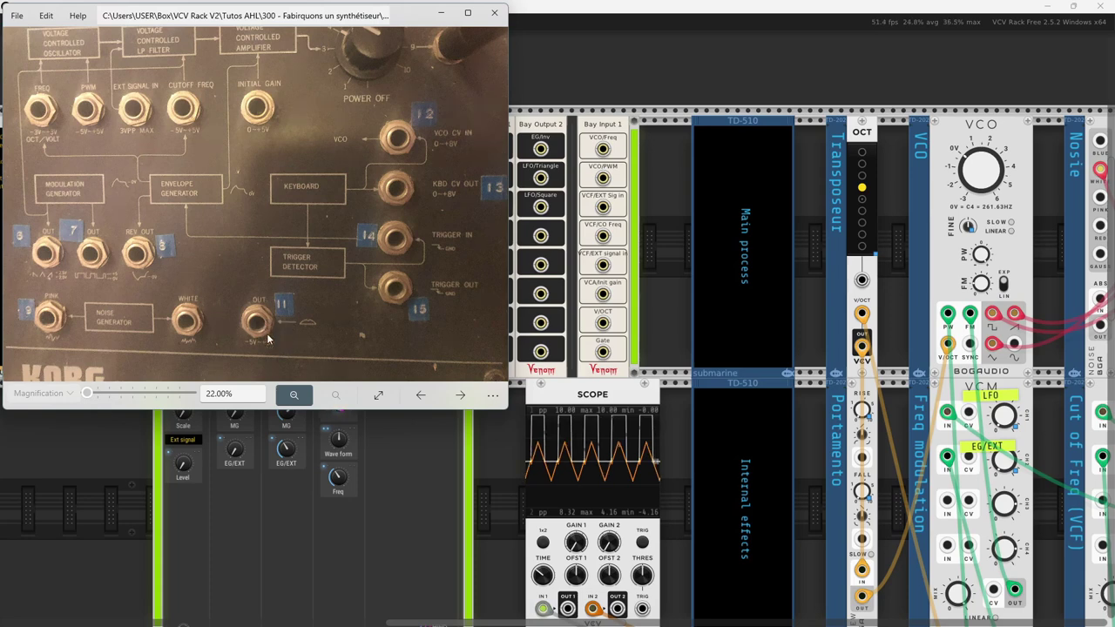
drag(179, 154, 190, 171)
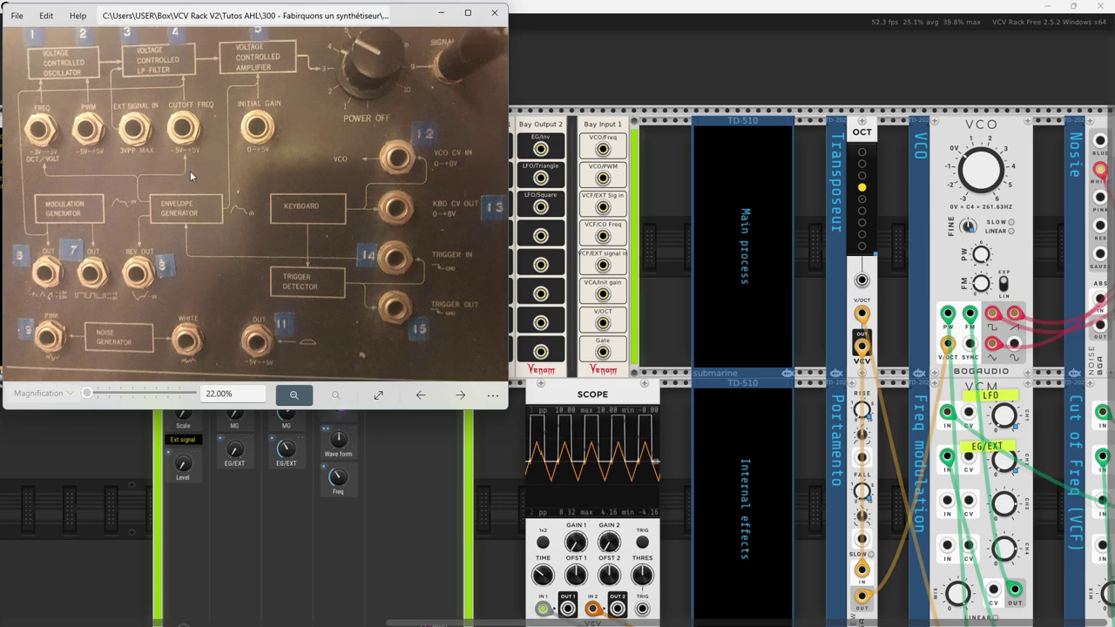
click(419, 399)
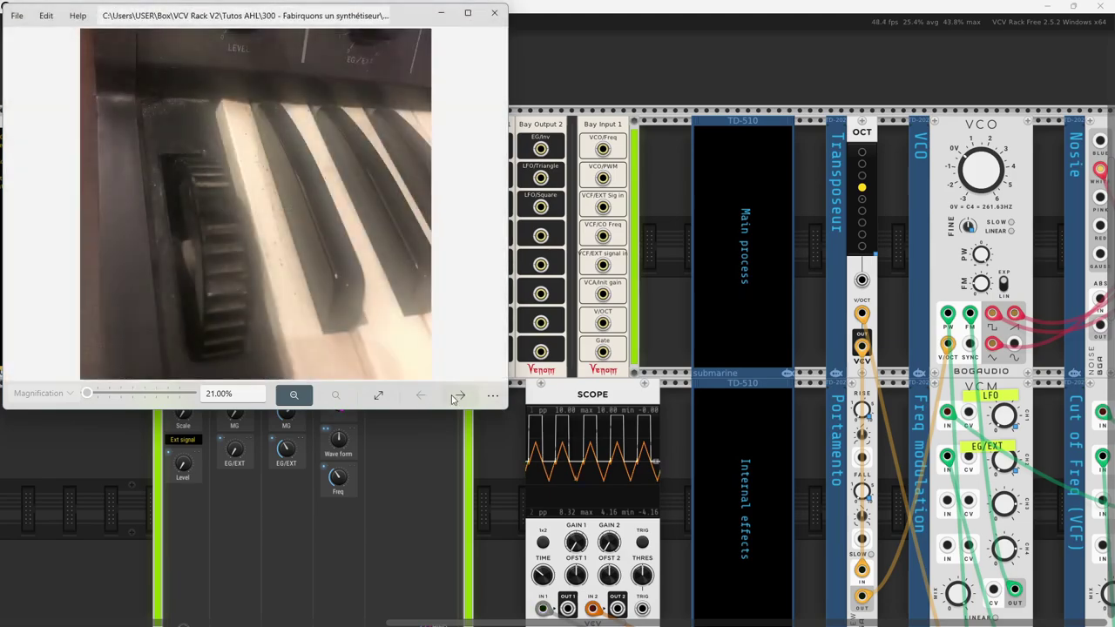
click(461, 397)
click(461, 397)
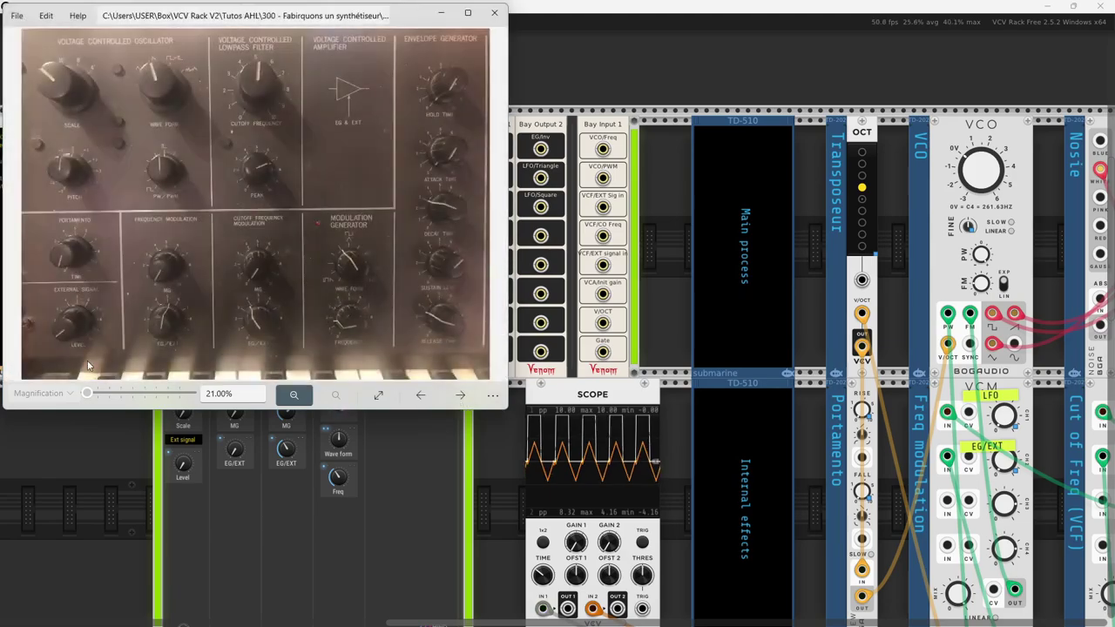
Step: Examine the External Signal and modulation knobs on the front-panel photo, and go back to the photo of the numbered patch bay
scroll(95, 318, up, 3)
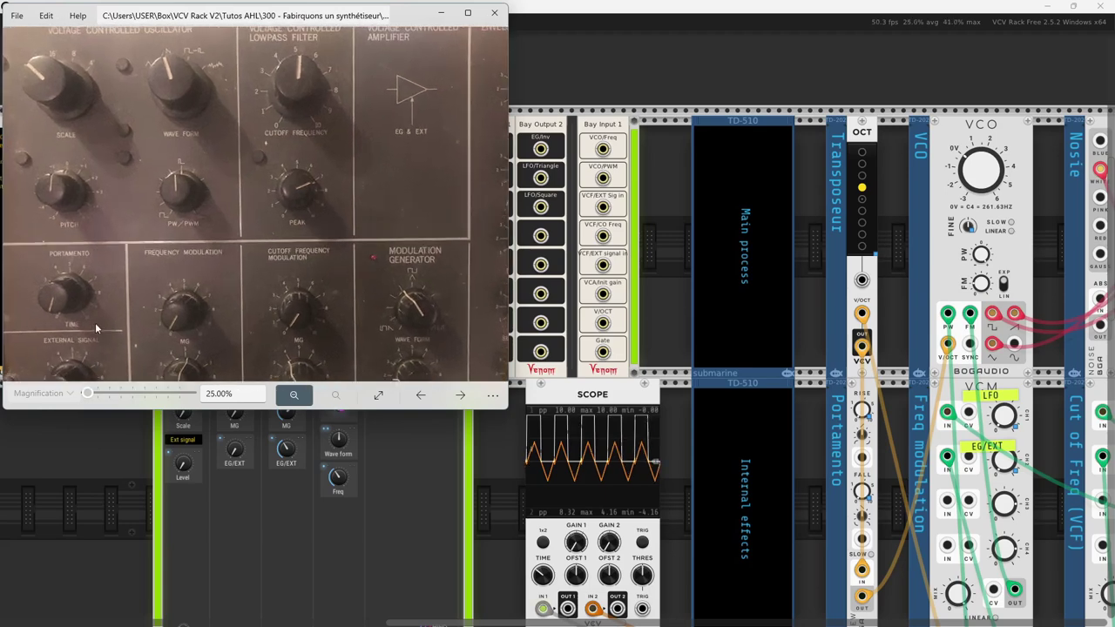
scroll(89, 301, up, 2)
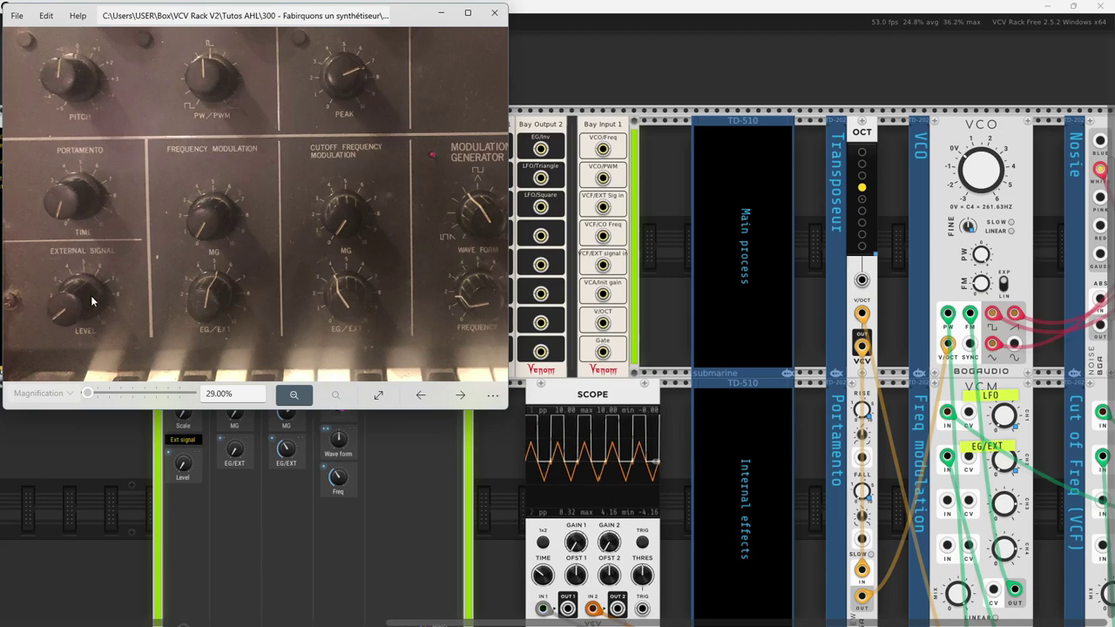
scroll(248, 303, down, 1)
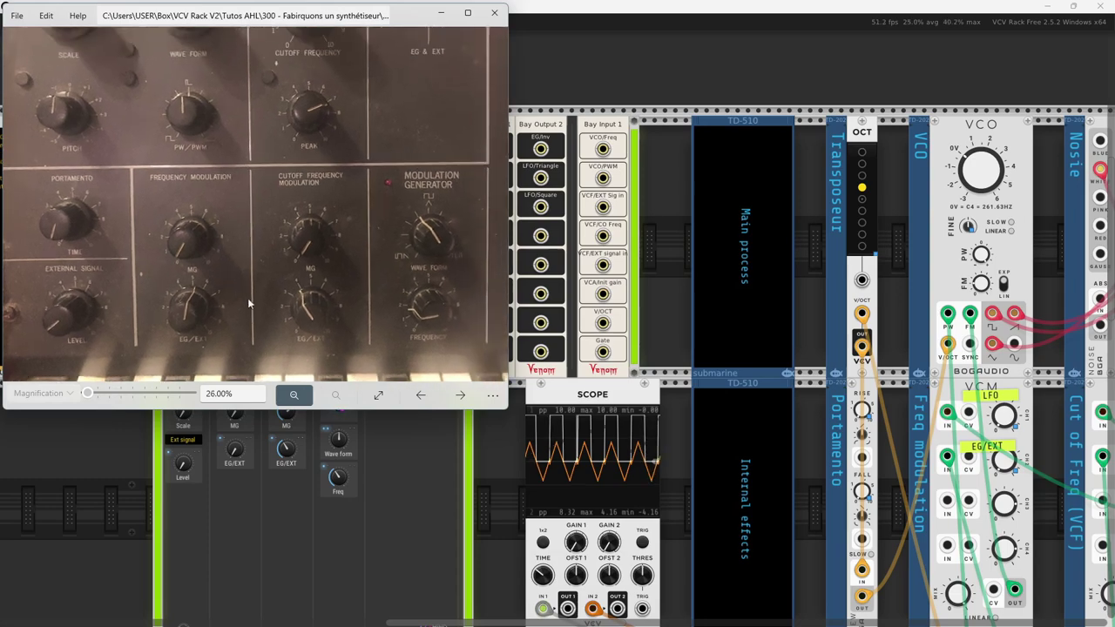
click(420, 396)
click(420, 395)
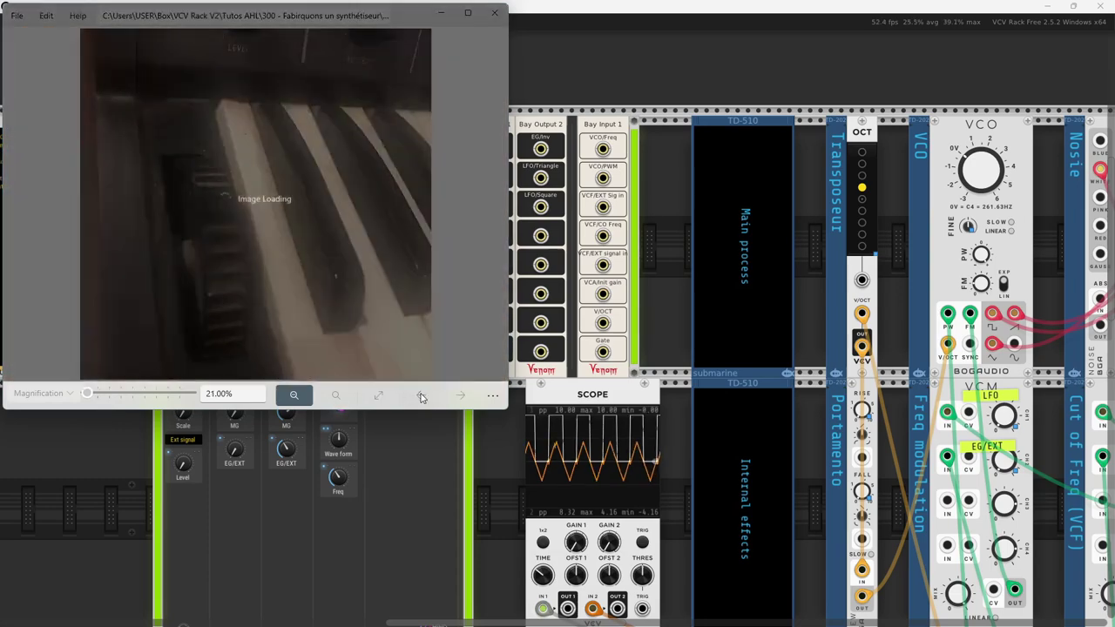
click(459, 396)
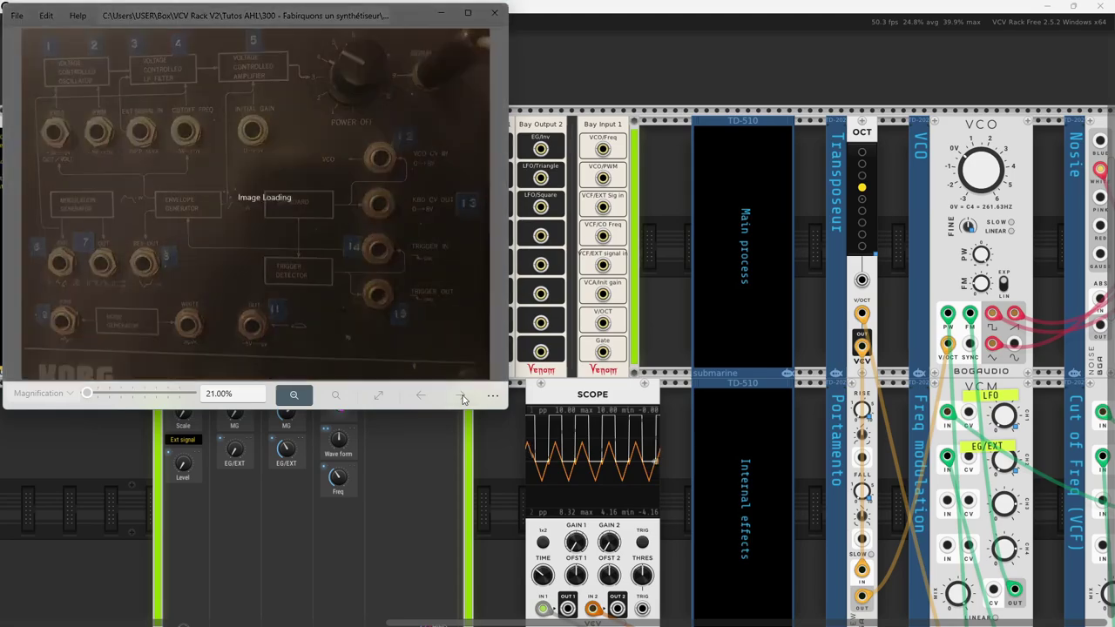
click(460, 397)
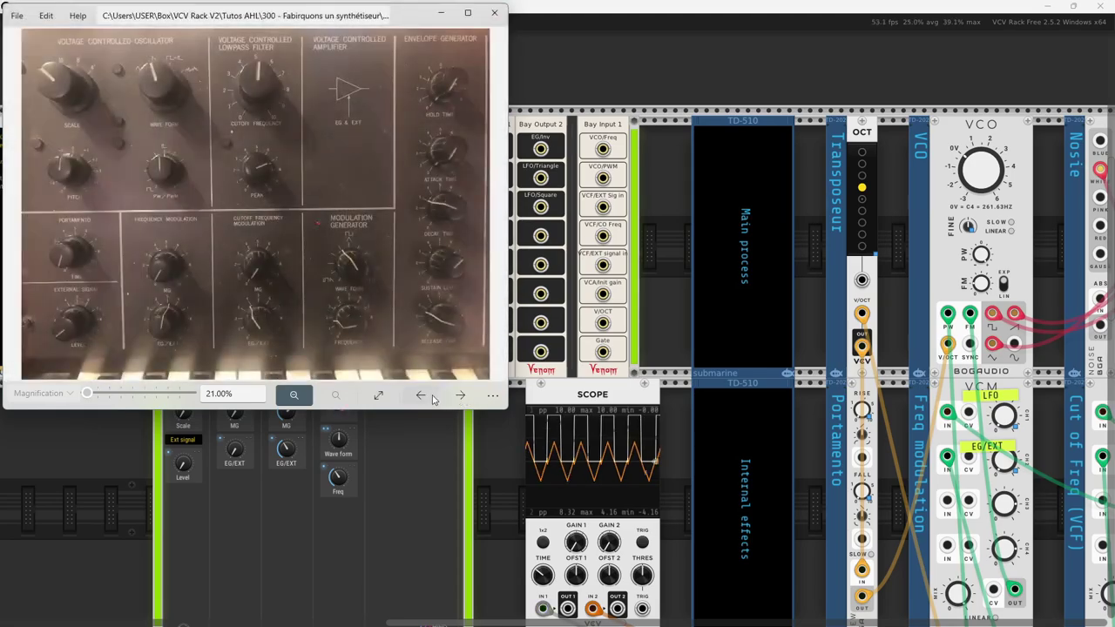
click(431, 397)
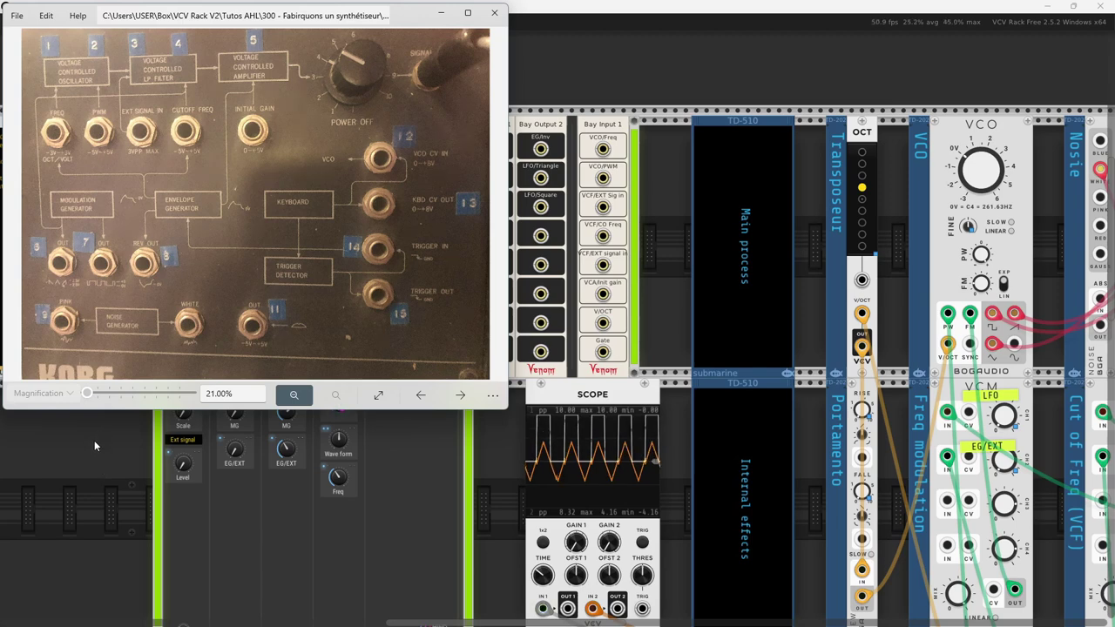
Step: Return to VCV Rack and follow the signal path from MIX4 through the VCF to the ADSR, VCA and audio output
click(669, 222)
drag(669, 222, 158, 208)
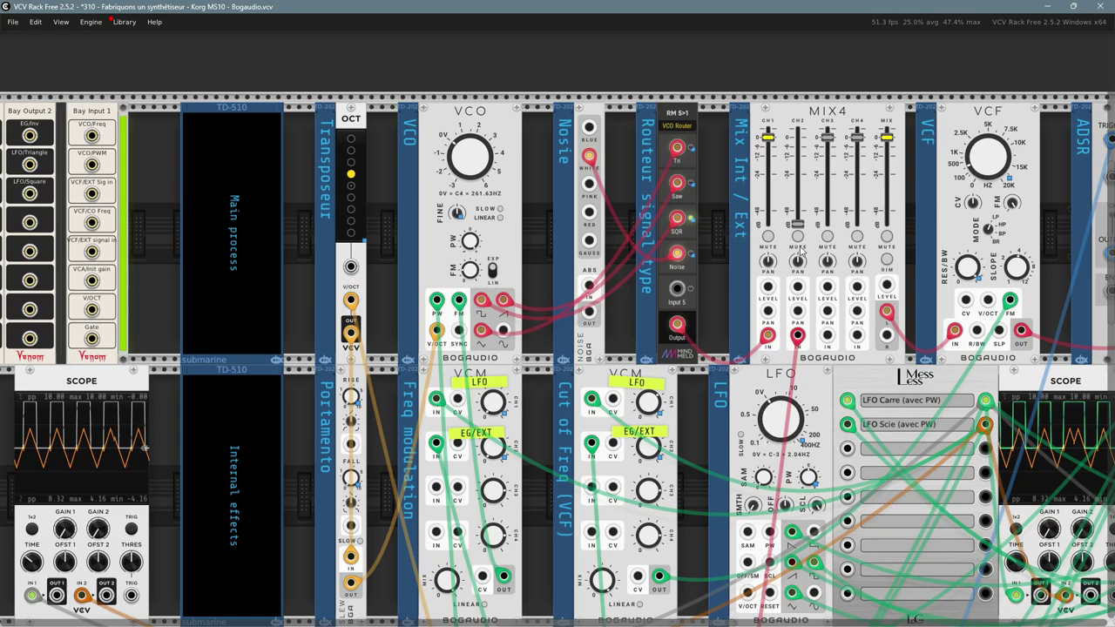
scroll(702, 305, up, 1)
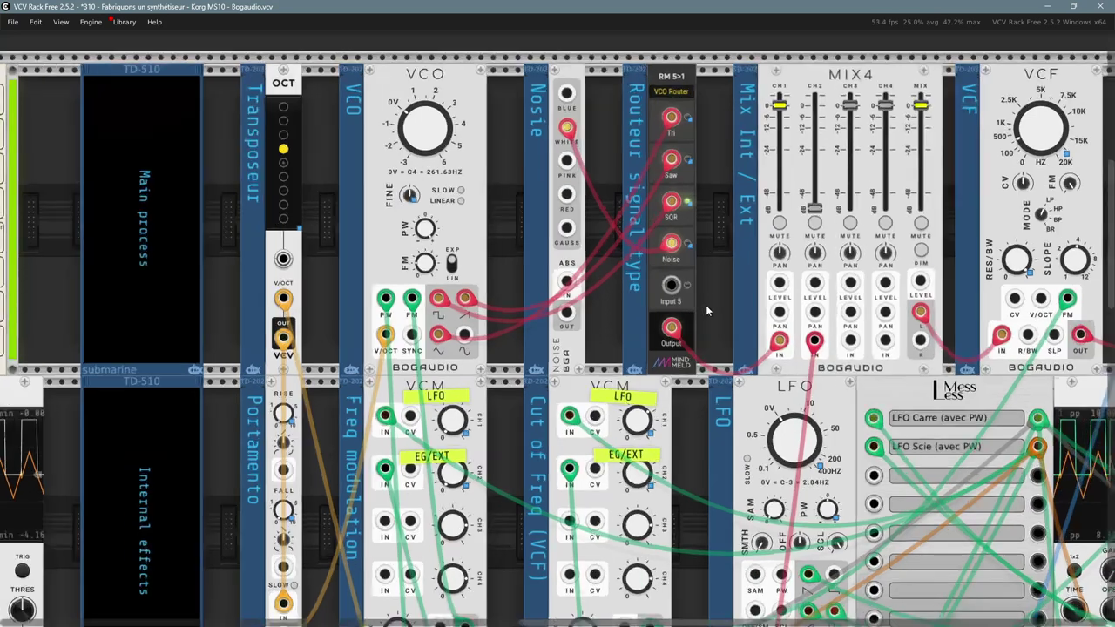
drag(701, 231, 615, 242)
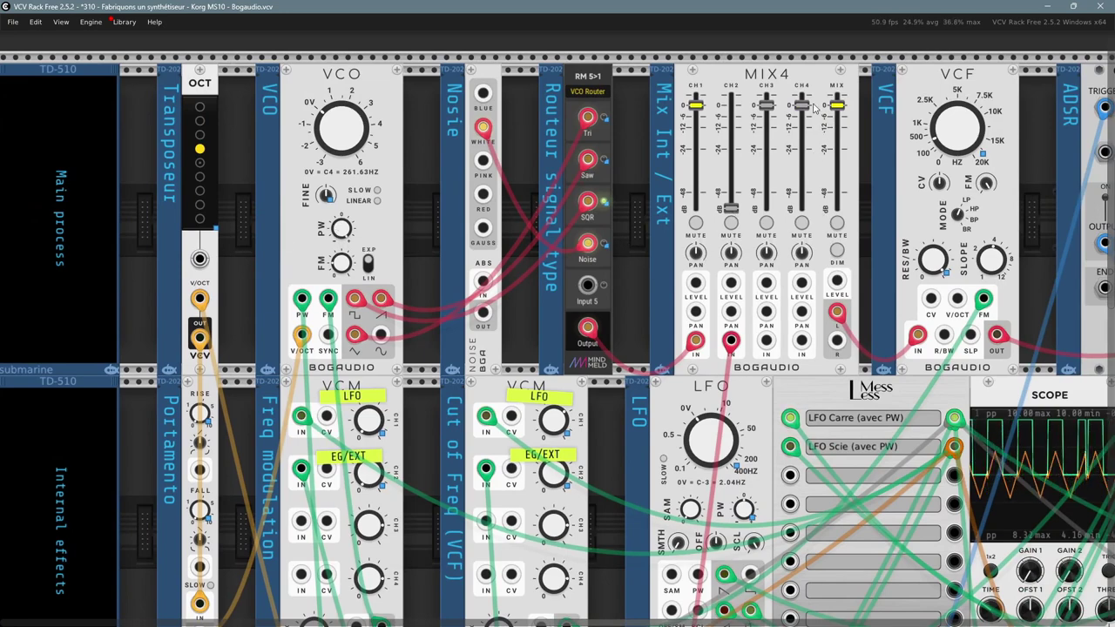
scroll(667, 216, right, 5)
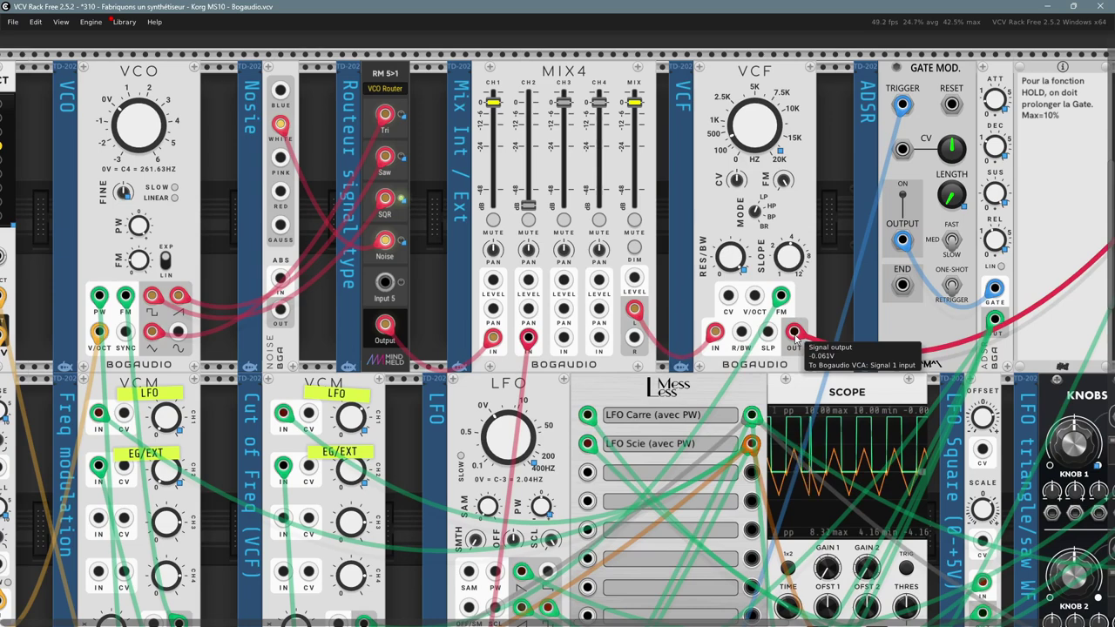
drag(781, 297, 702, 289)
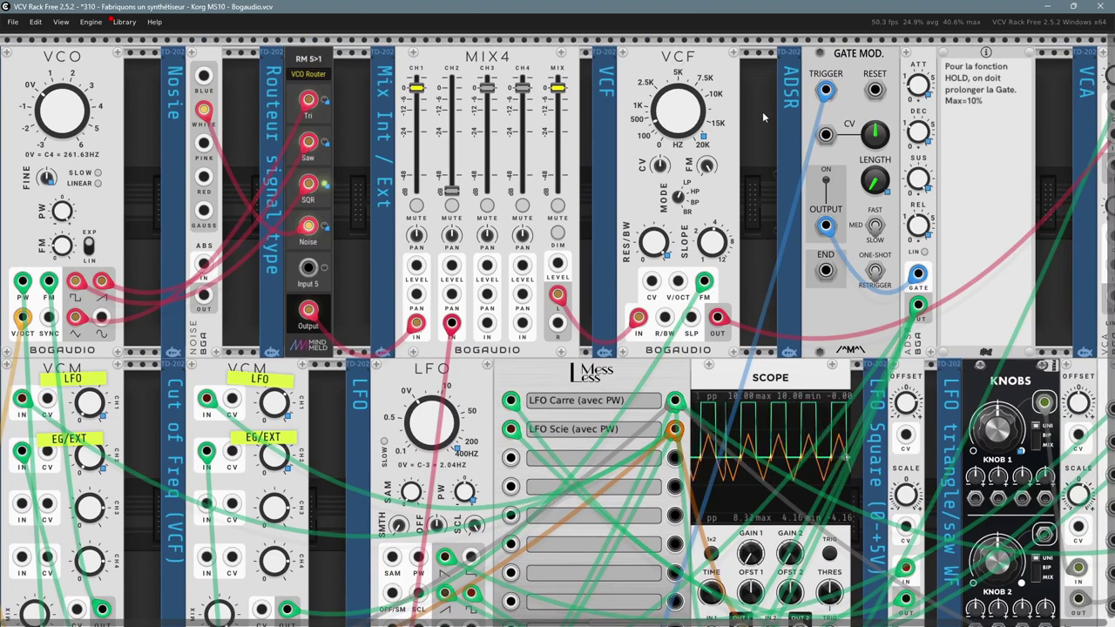
drag(759, 122, 528, 160)
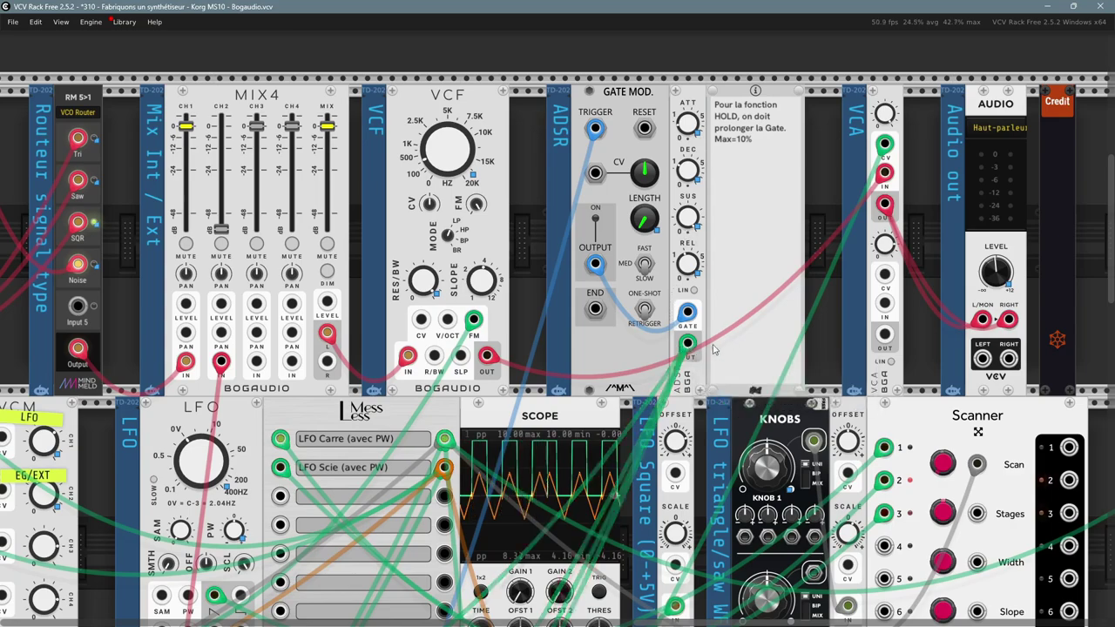
mouse_move(690, 347)
mouse_down()
mouse_move(734, 223)
mouse_move(659, 321)
mouse_move(657, 339)
mouse_move(675, 337)
mouse_up()
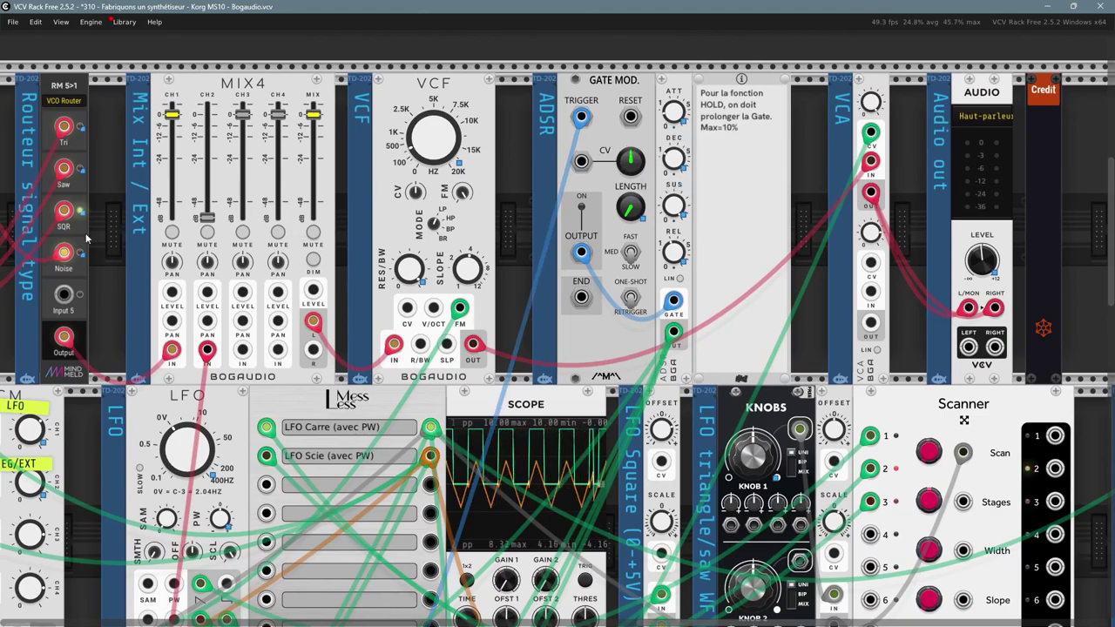
Step: Compare the front panel's ADSR controls, including Hold, with the gate modifier's Length knob in the ADSR section
scroll(861, 237, left, 10)
drag(859, 238, 1050, 222)
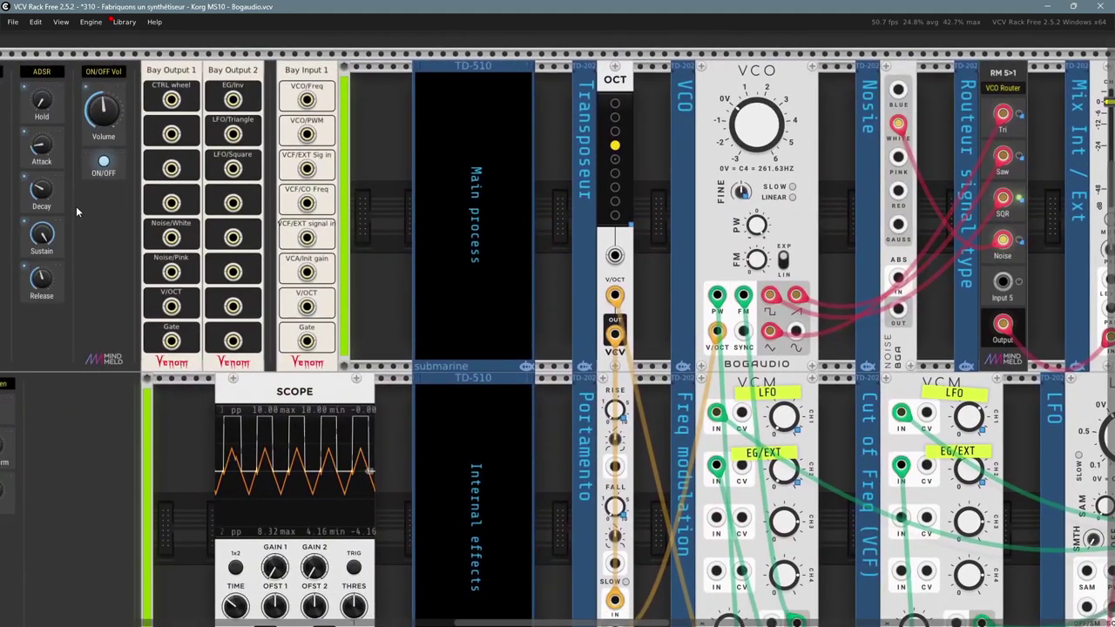
drag(76, 206, 207, 241)
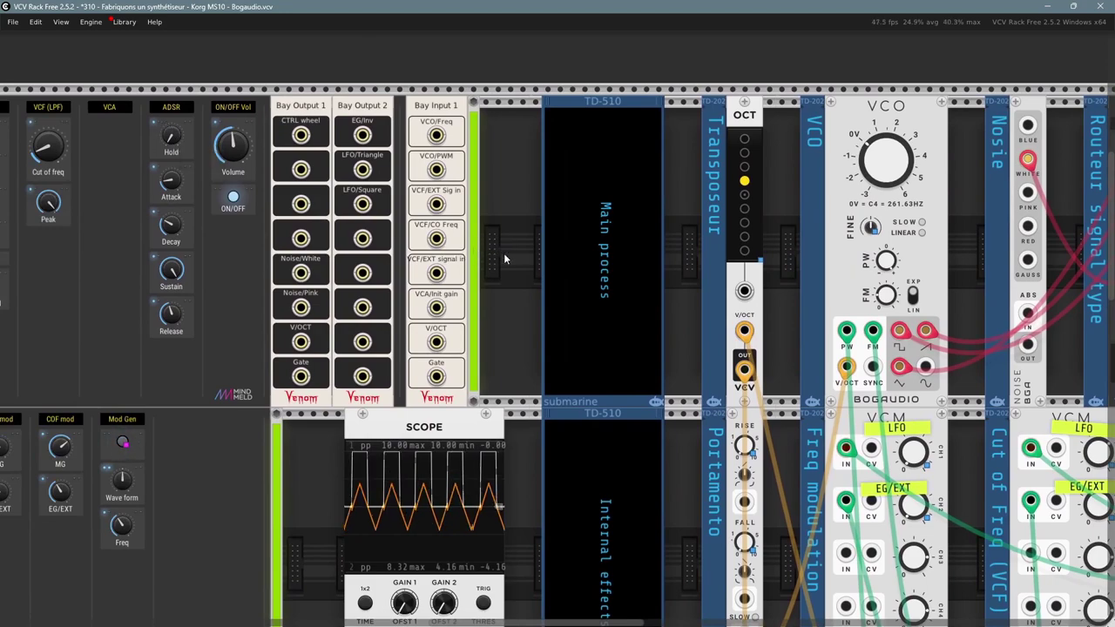
drag(503, 253, 2, 256)
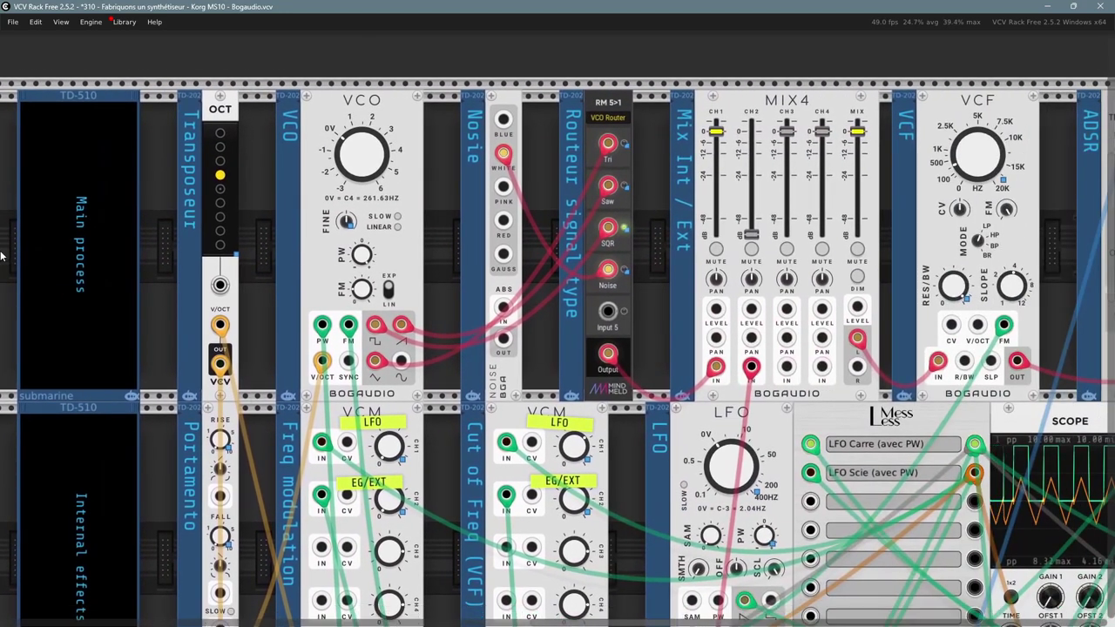
drag(649, 282, 100, 270)
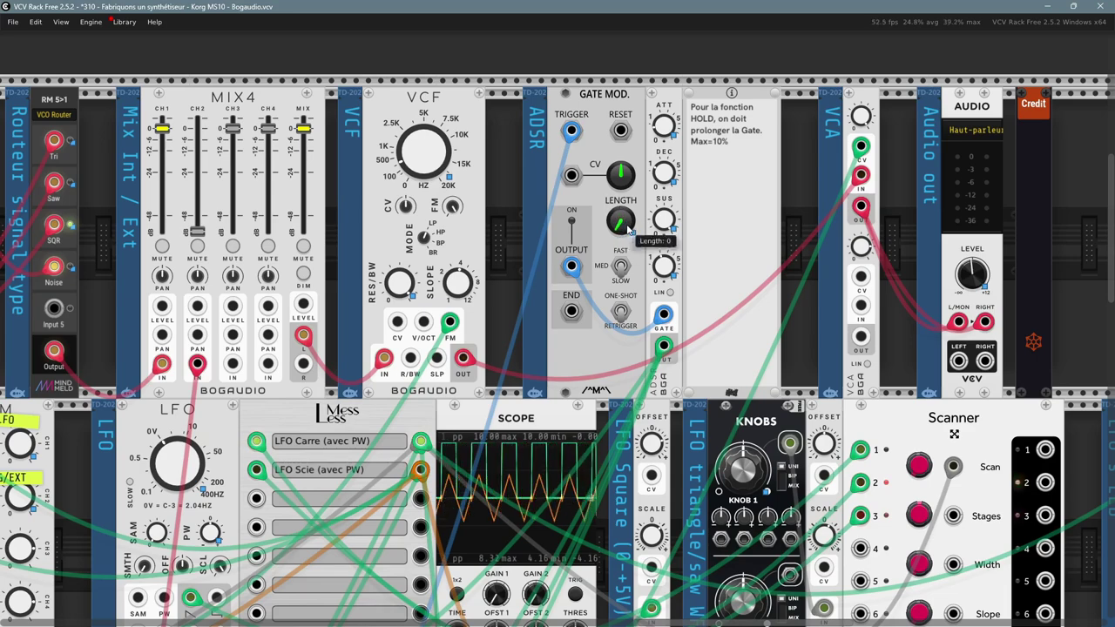
drag(100, 54, 843, 61)
drag(215, 237, 702, 271)
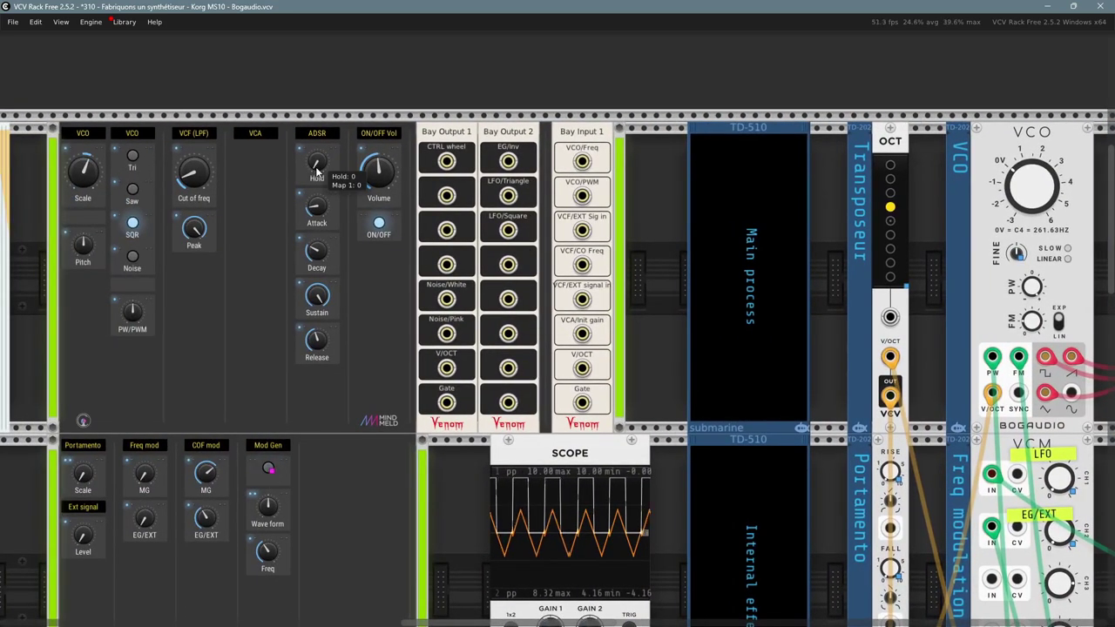
Step: Look up the plugin information of the GATE MOD. module in the ADSR section and inspect its Length control
drag(825, 227, 5, 242)
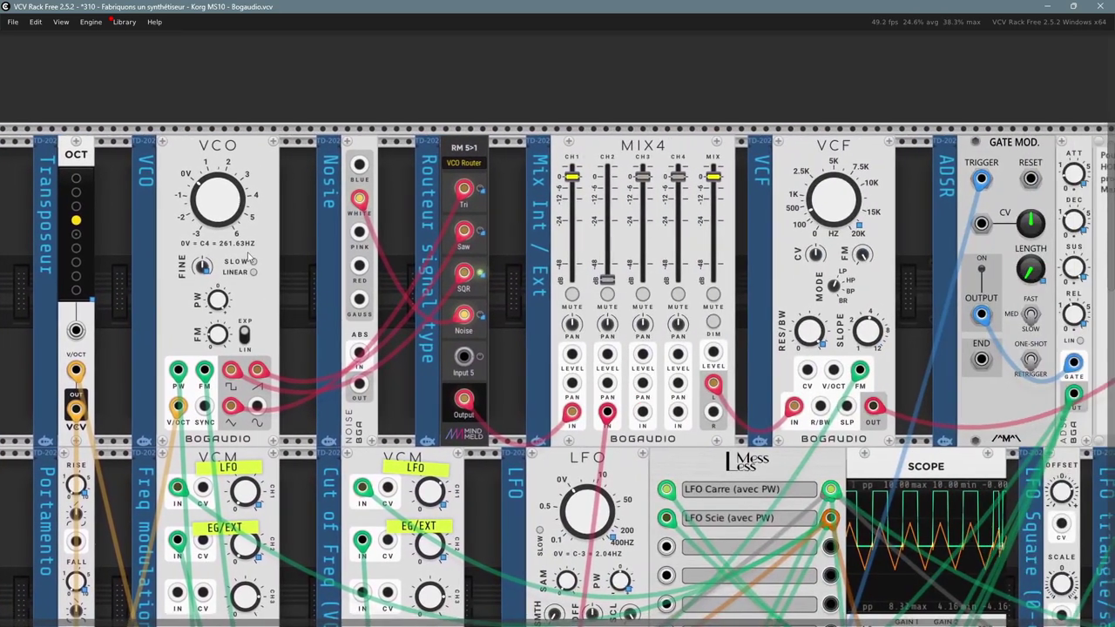
drag(908, 234, 691, 246)
mouse_move(816, 294)
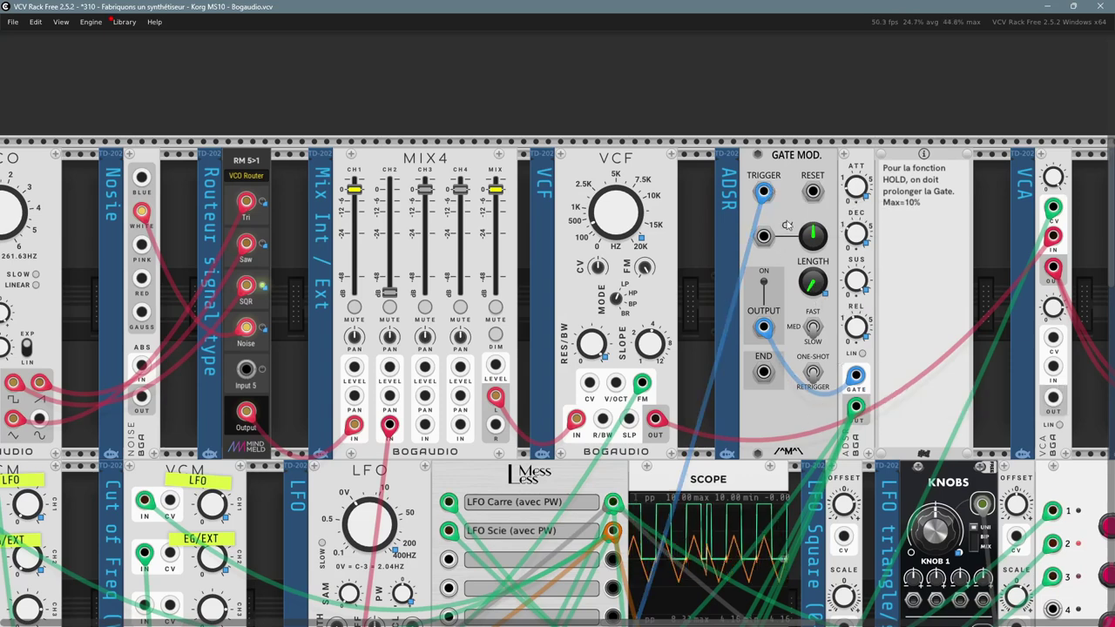
right_click(793, 158)
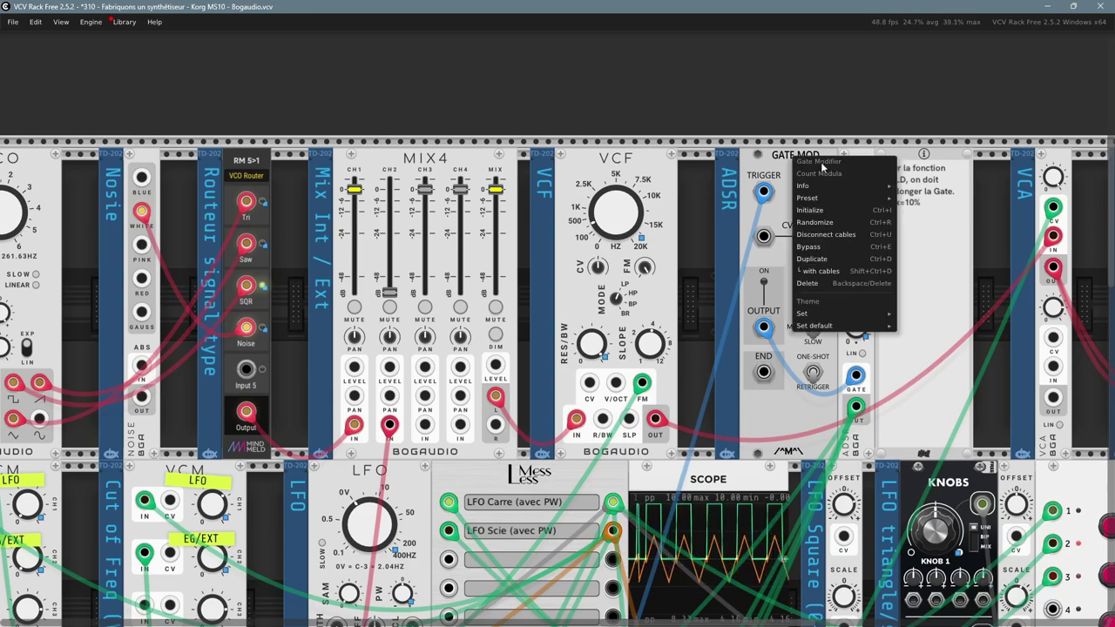
mouse_move(837, 186)
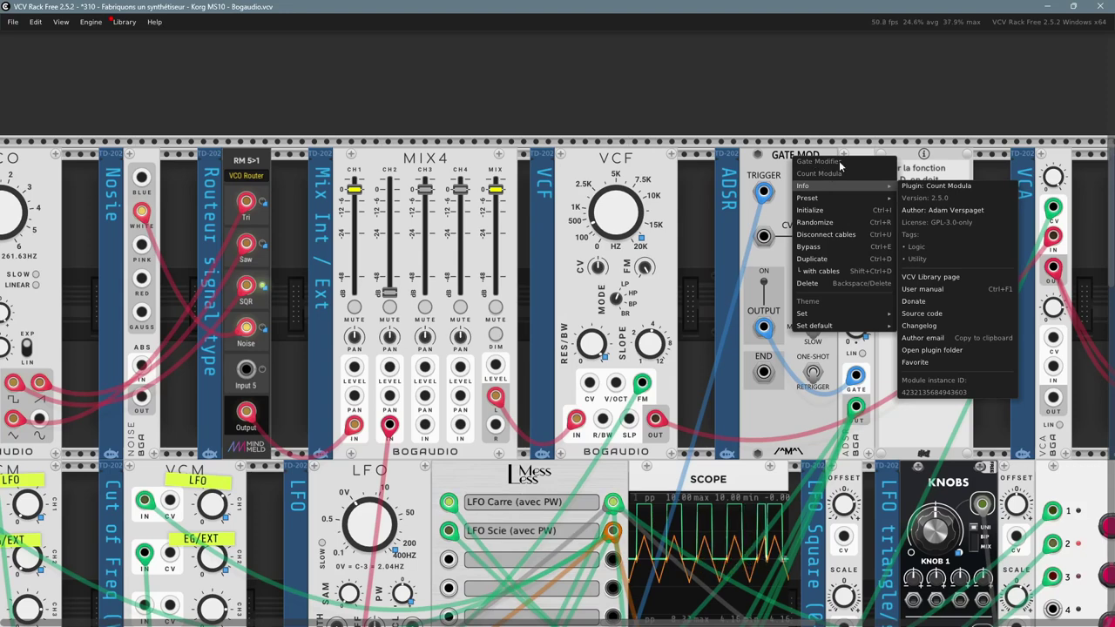
click(746, 129)
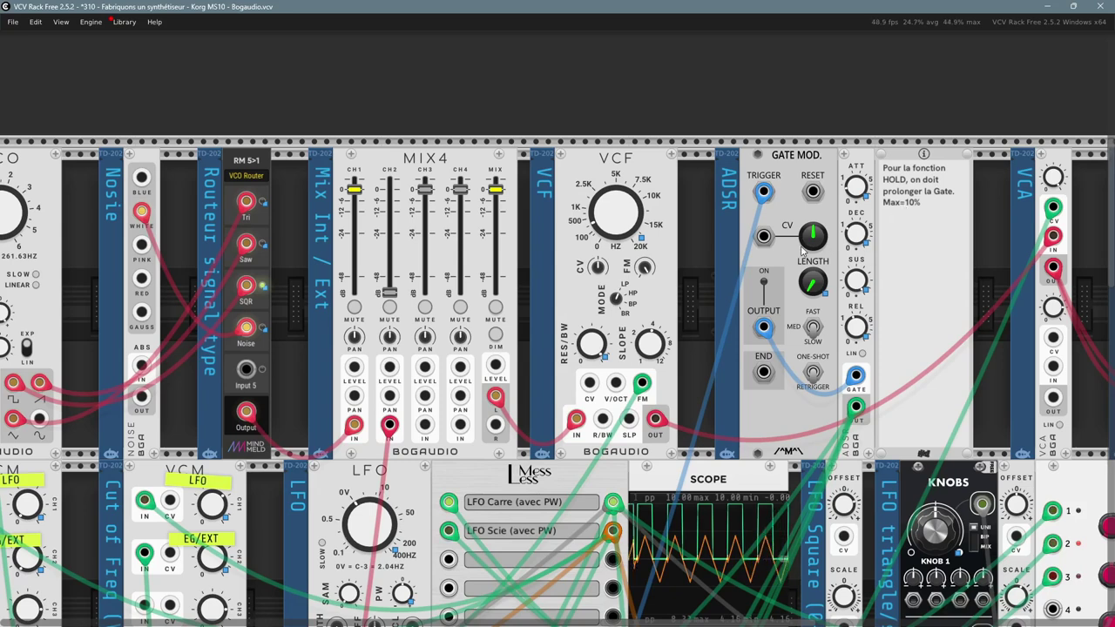
mouse_move(812, 285)
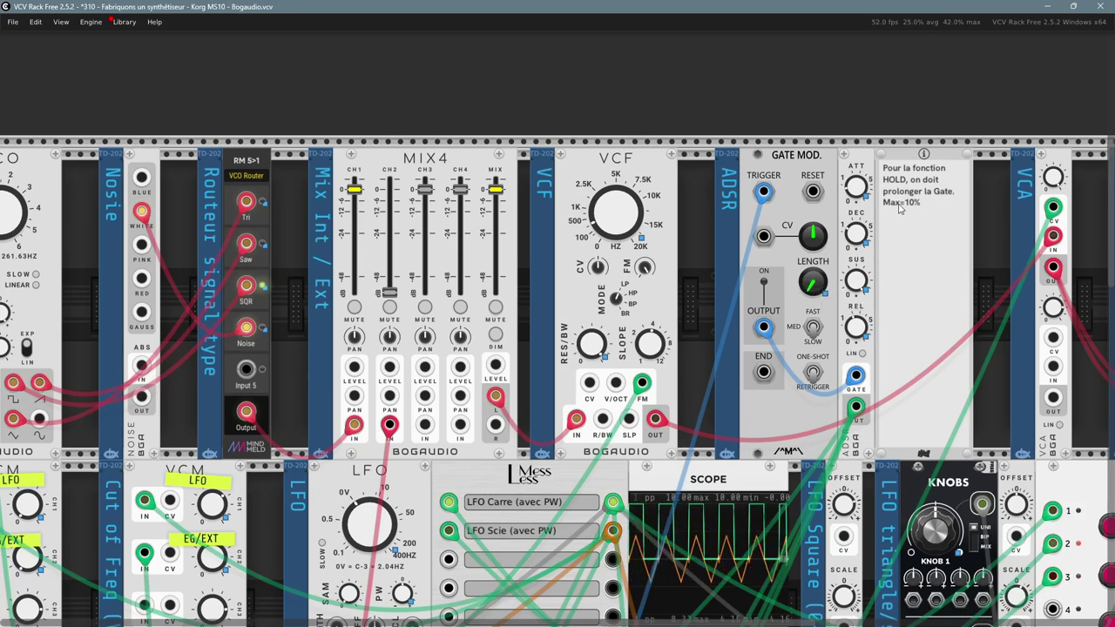
Step: Inspect the mapping range of the front panel's Hold knob for its Map 1 target without changing it
drag(68, 108, 1039, 78)
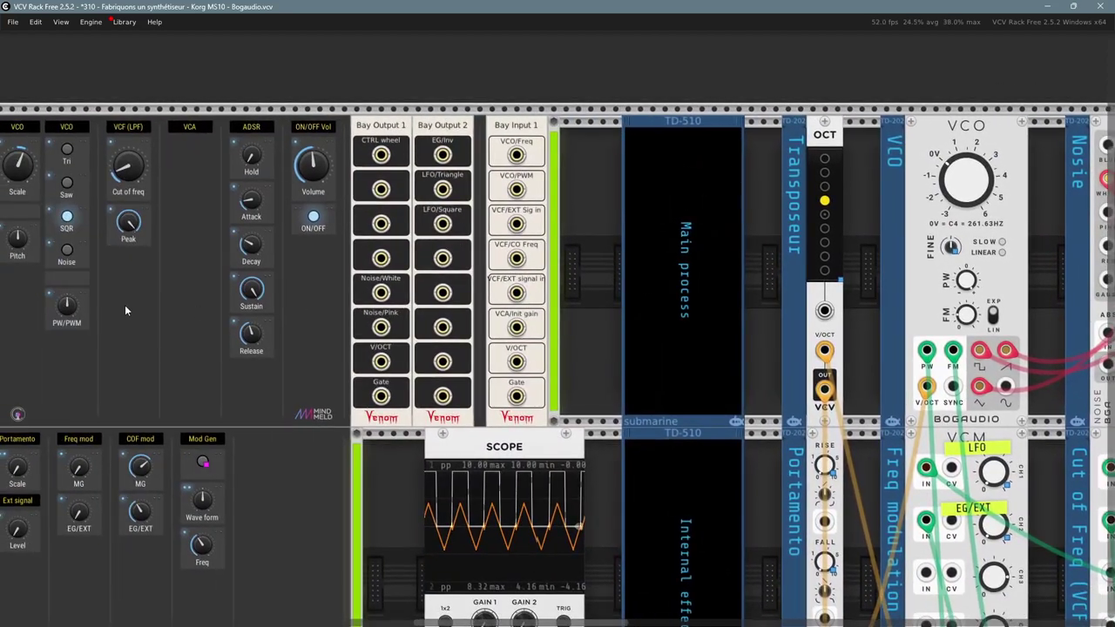
ctrl+scroll(147, 296, up, 2)
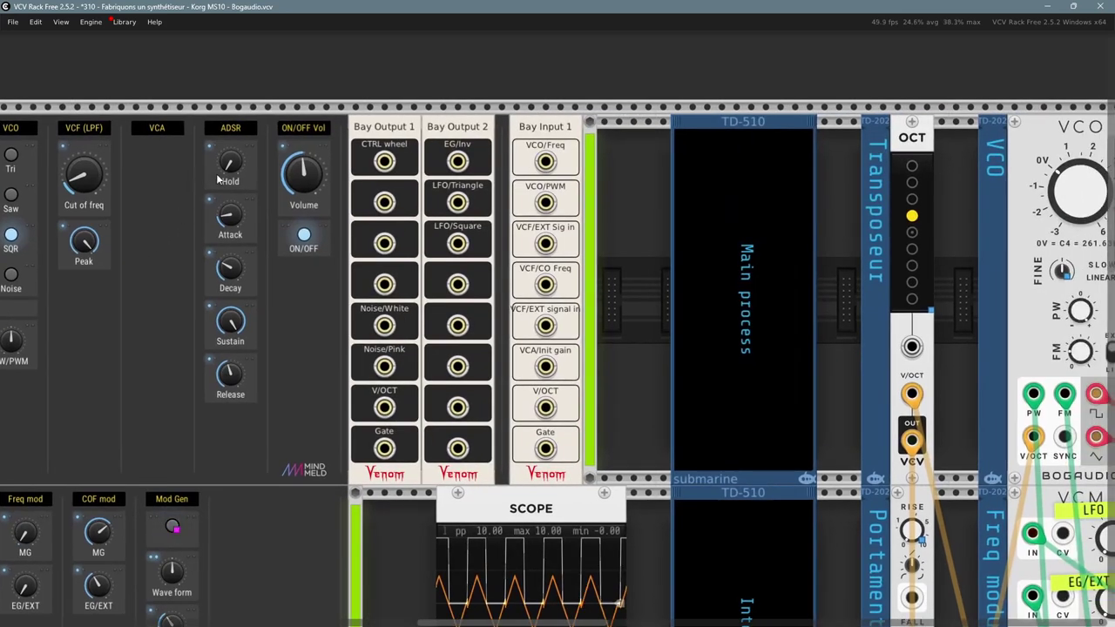
right_click(244, 184)
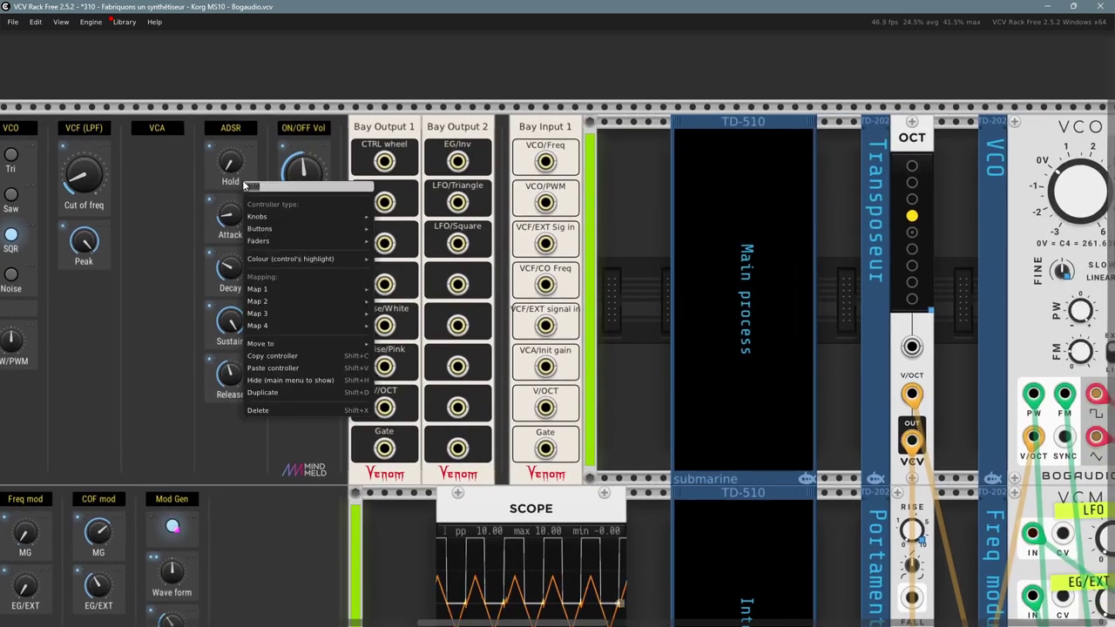
mouse_move(304, 290)
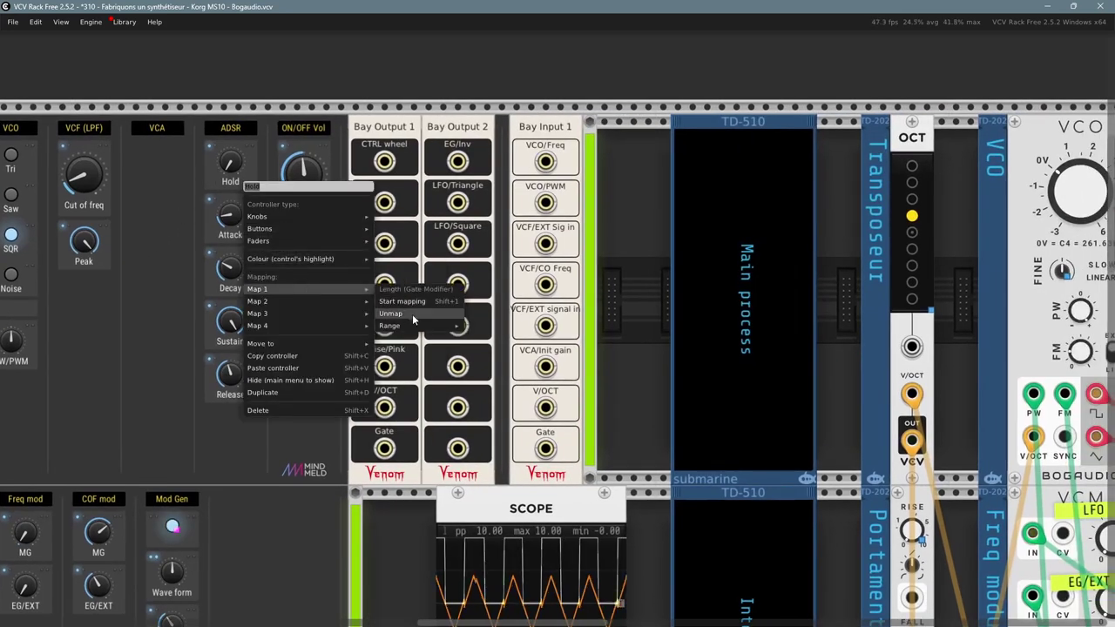
mouse_move(418, 328)
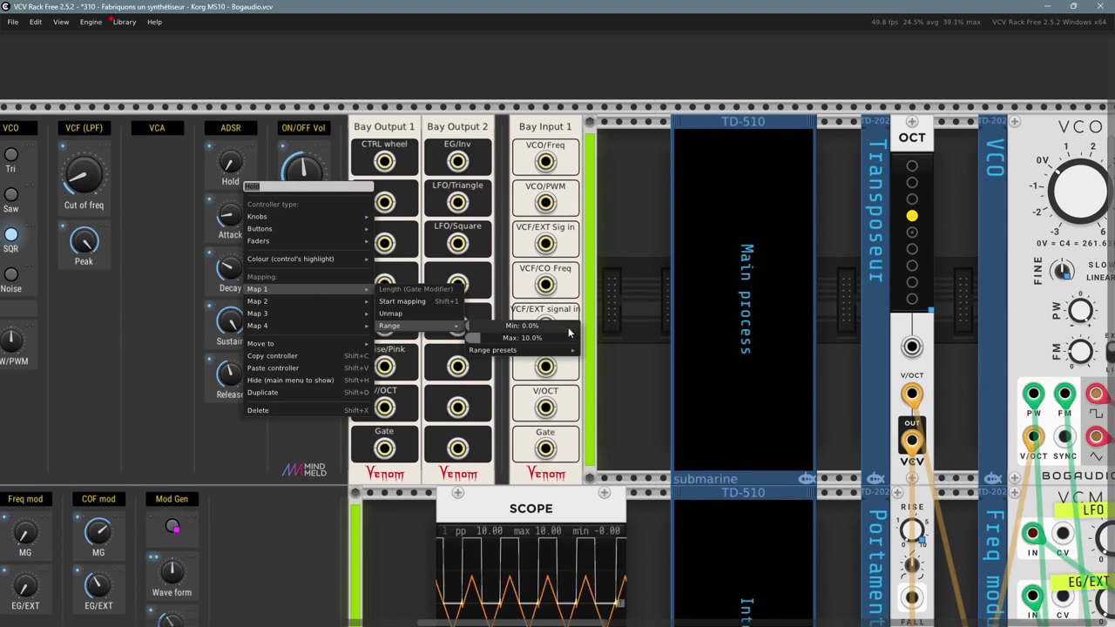
click(644, 324)
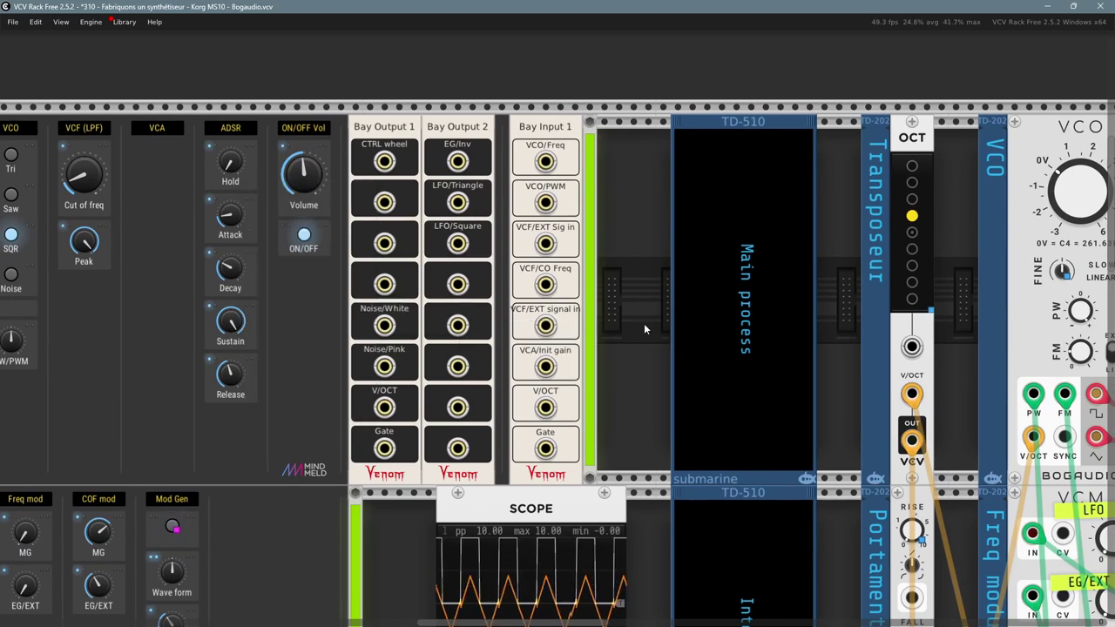
Step: Turn the front panel's Hold knob up to about 0.5 to test the gate modifier's Length, and turn it back down
scroll(650, 297, down, 2)
scroll(650, 294, down, 2)
drag(648, 305, 283, 281)
scroll(302, 287, down, 1)
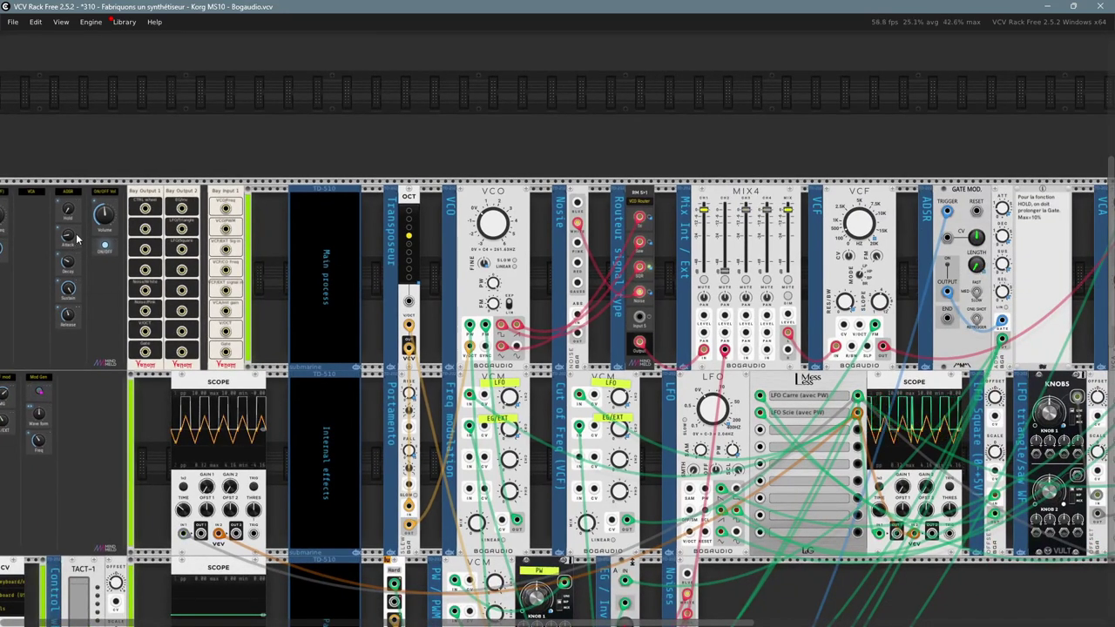
drag(68, 212, 69, 199)
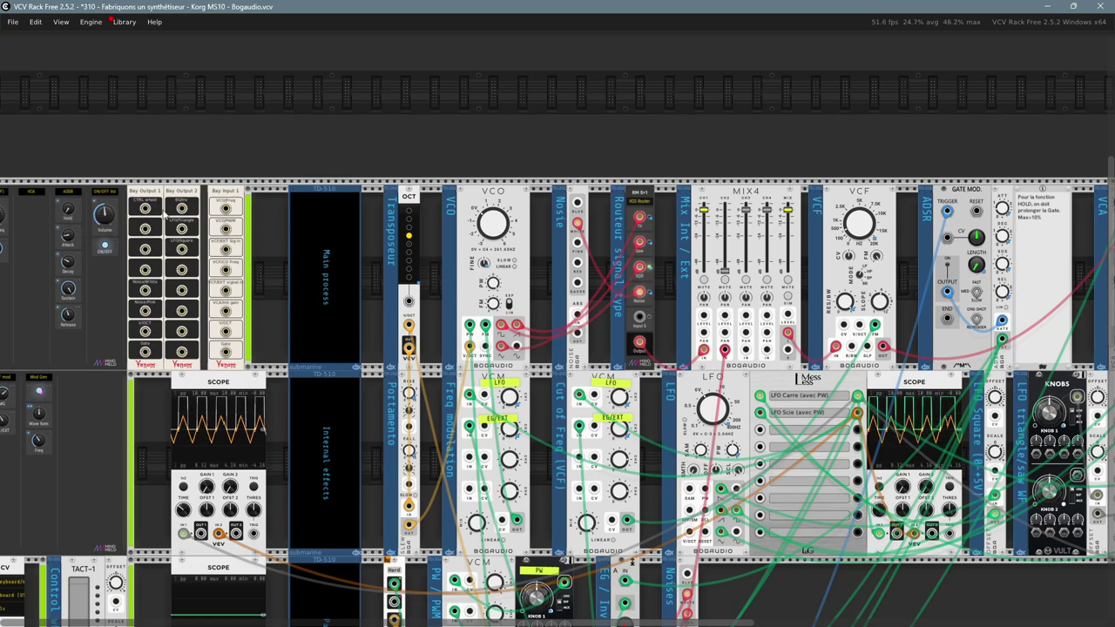
mouse_move(72, 215)
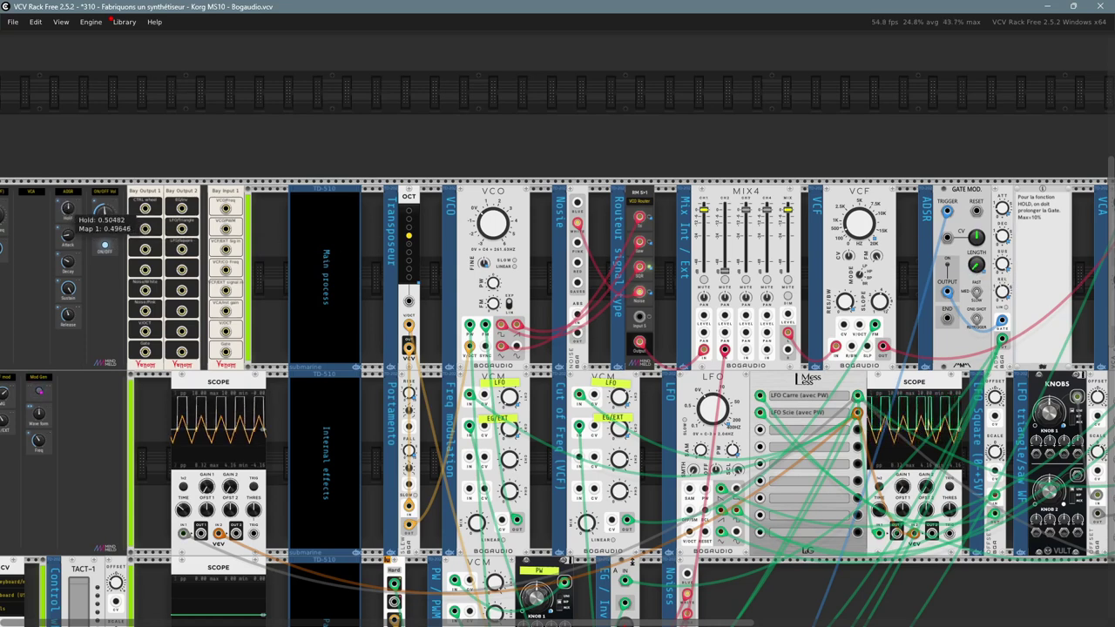
drag(67, 210, 68, 213)
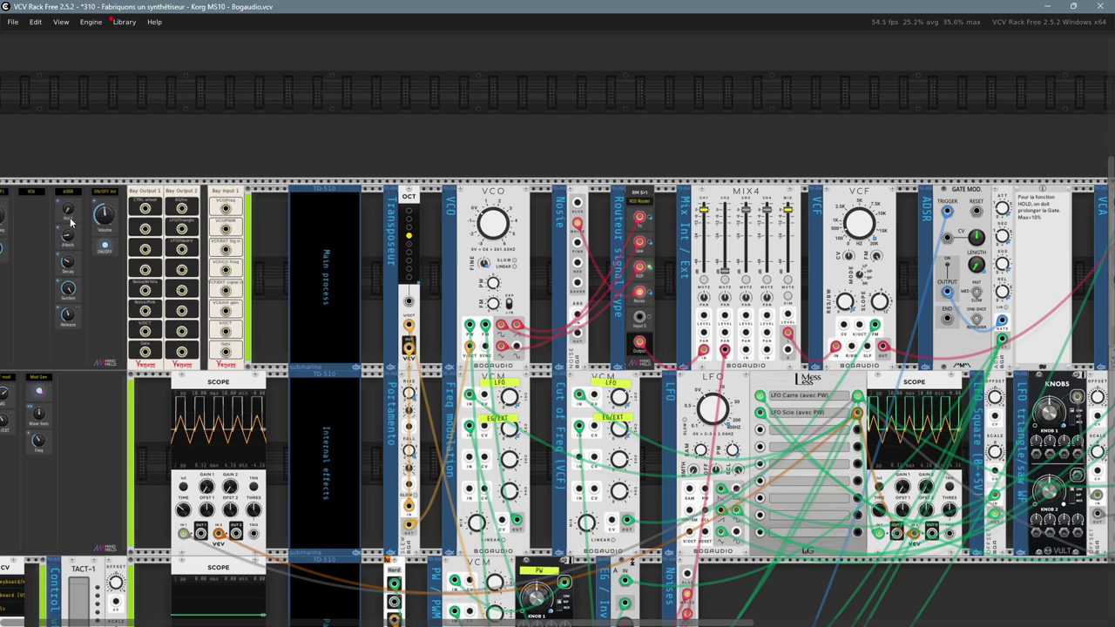
Step: Raise the front panel's Cut of freq knob in the VCF (LPF) section and lower its Peak knob
drag(334, 135, 355, 130)
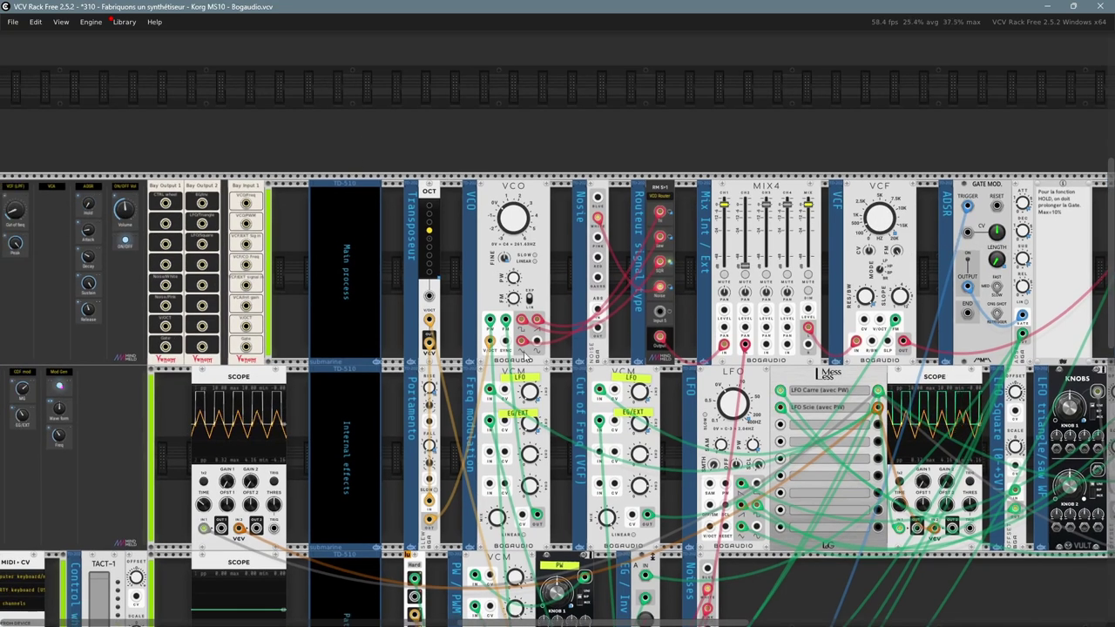
drag(113, 148, 136, 144)
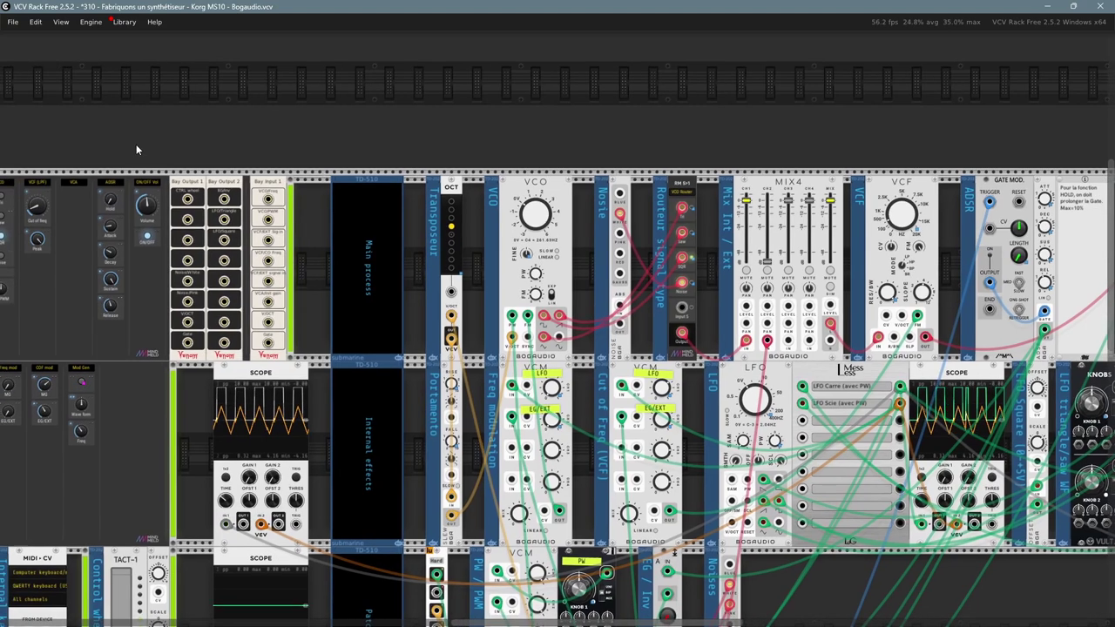
mouse_move(903, 211)
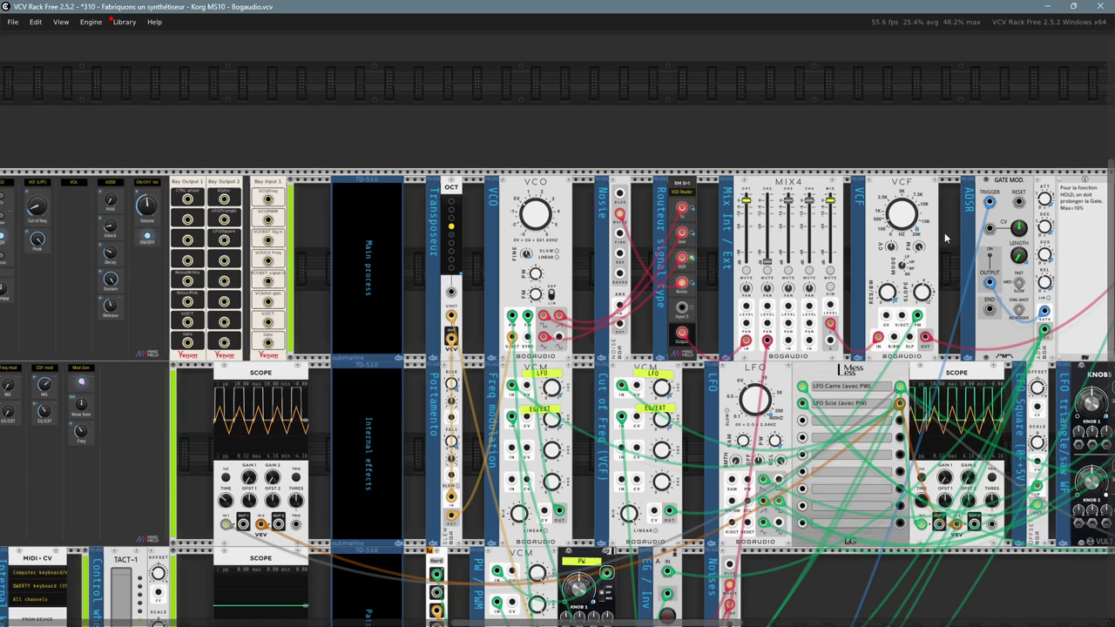
drag(956, 234, 986, 242)
mouse_move(946, 227)
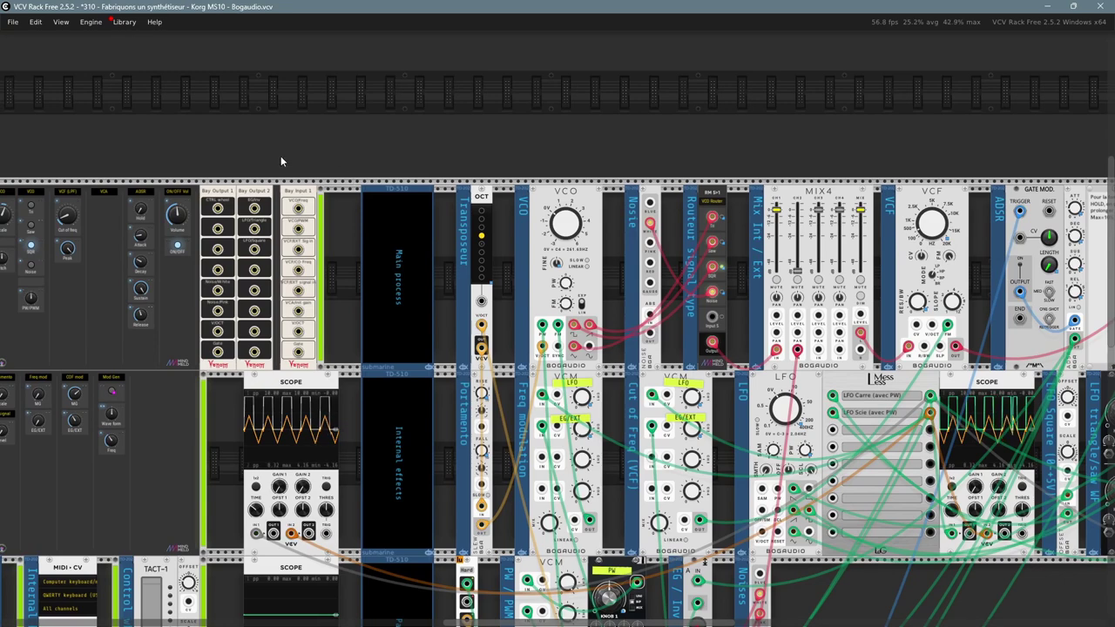
drag(282, 162, 319, 156)
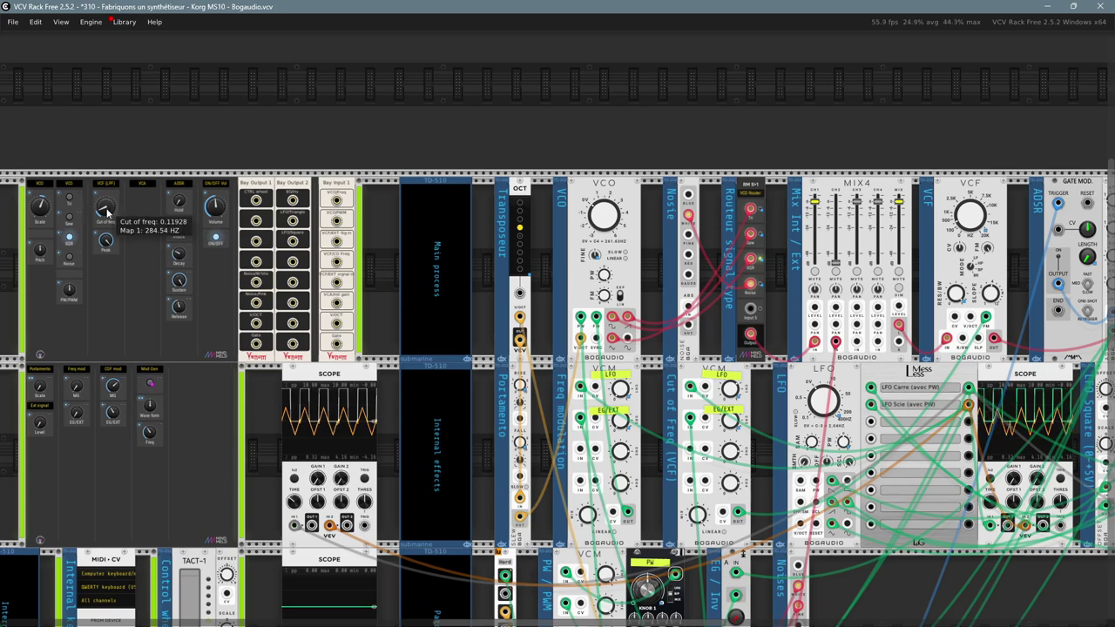
drag(106, 208, 106, 109)
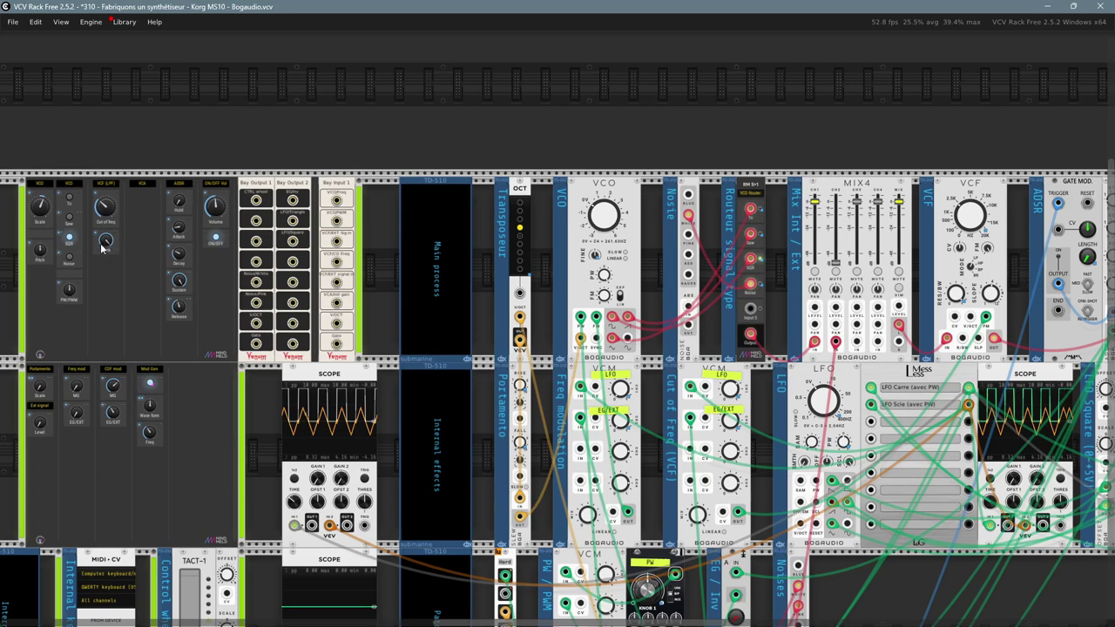
drag(105, 241, 105, 253)
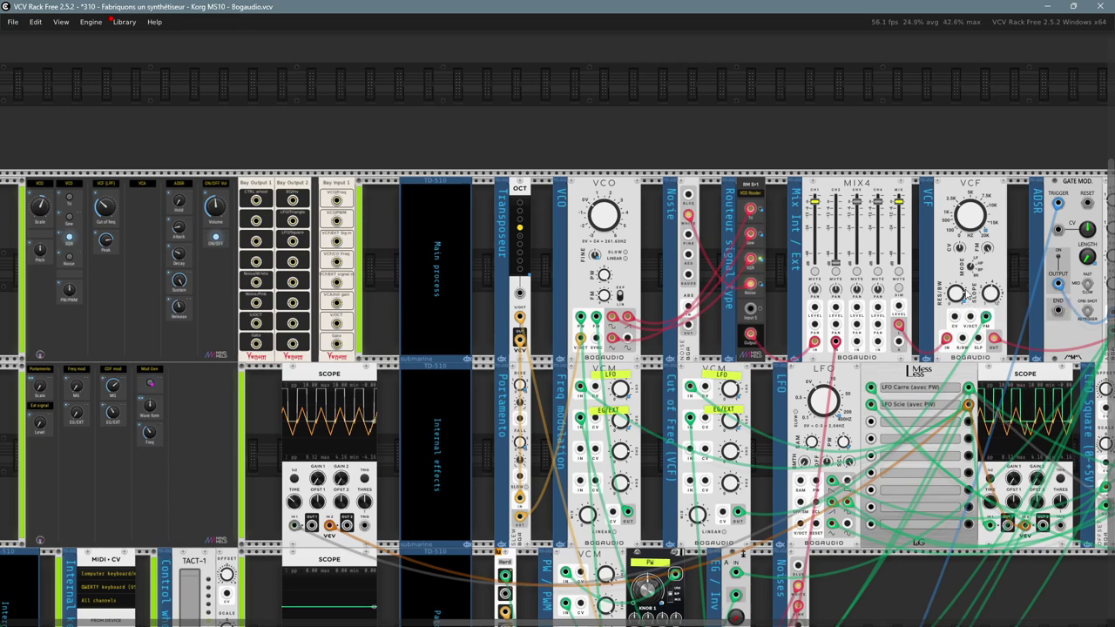
Step: Inspect the MIX4 channel 1 and channel 2 levels against the front panel's Ext signal Level knob, trying the knob
mouse_move(964, 297)
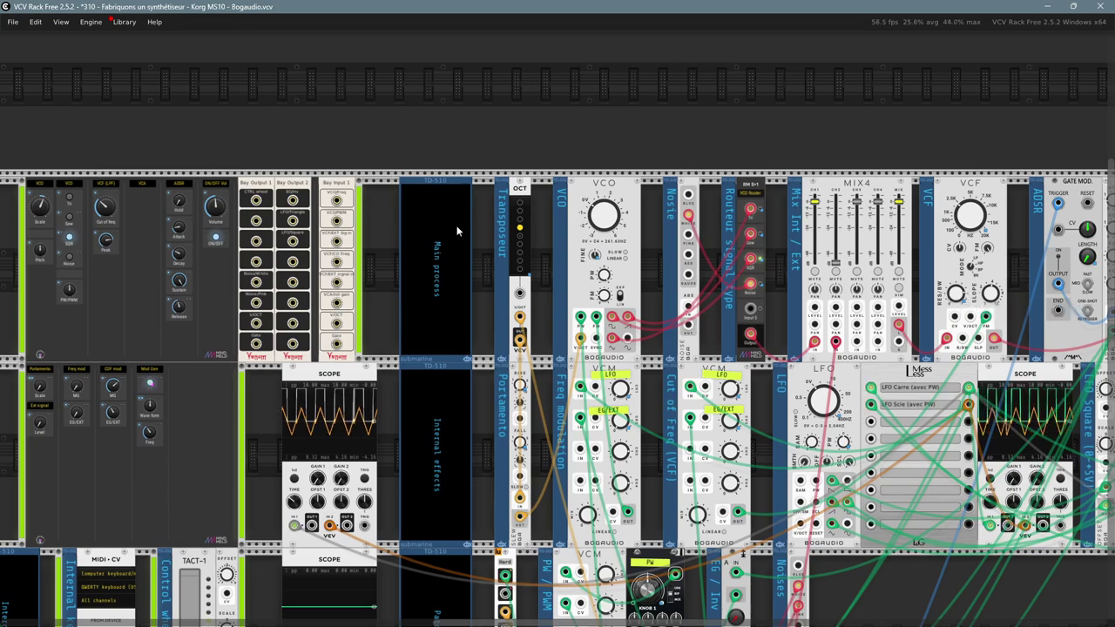
mouse_move(105, 249)
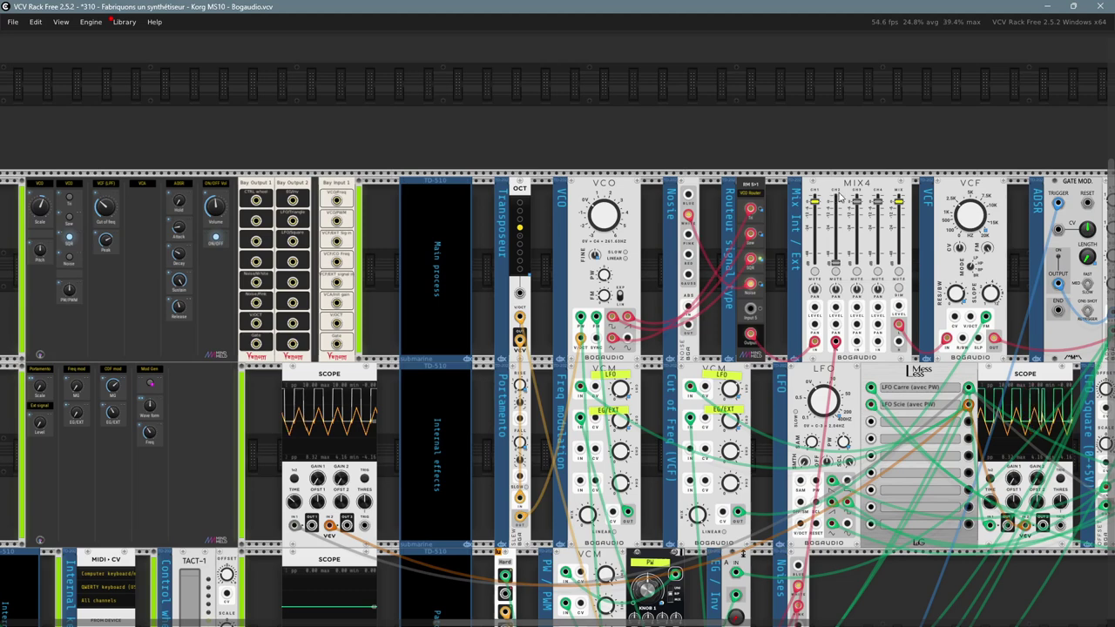
mouse_move(820, 201)
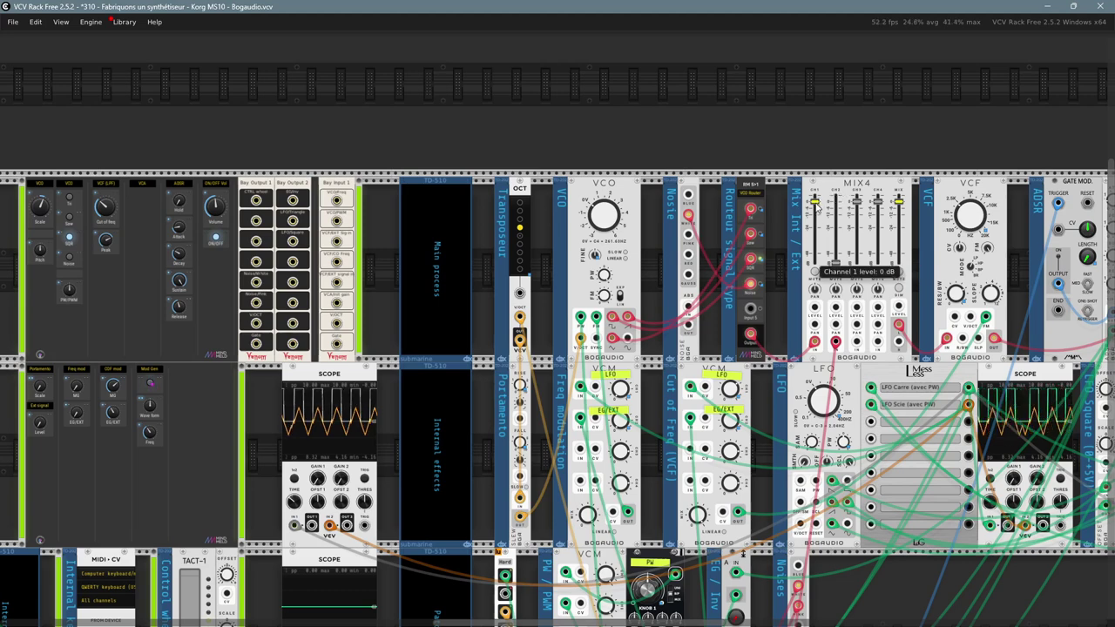
mouse_move(837, 264)
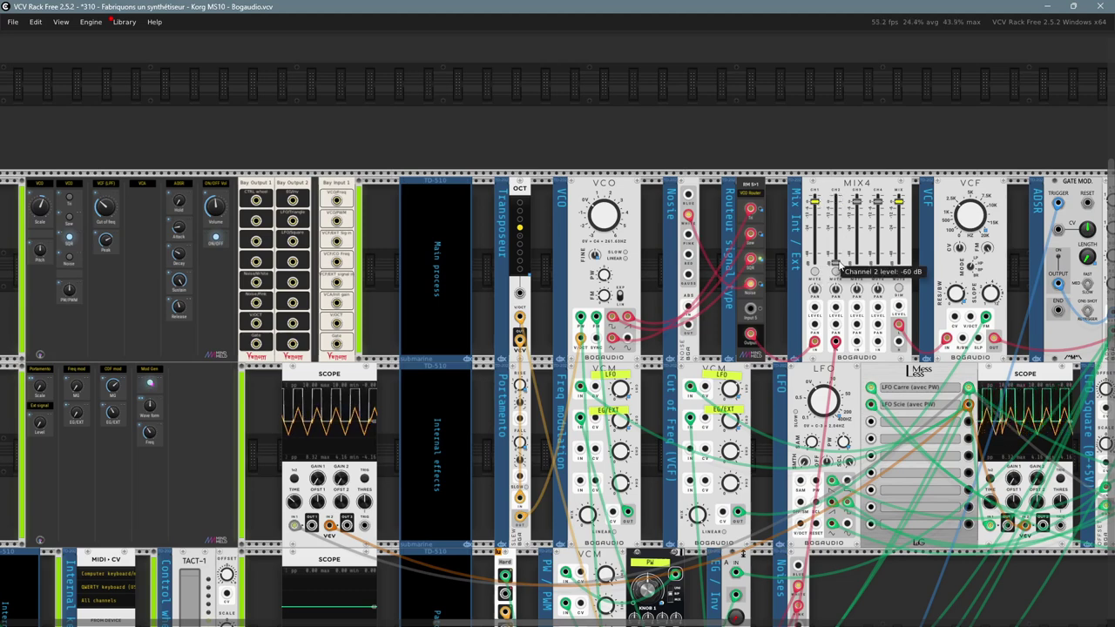
mouse_move(38, 426)
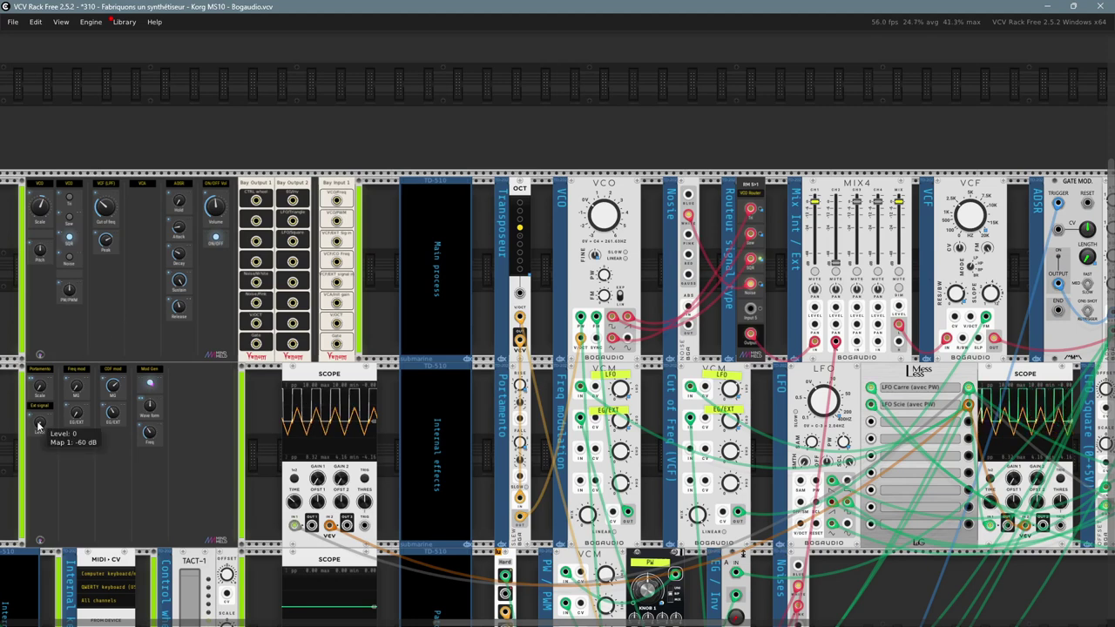
drag(39, 426, 38, 414)
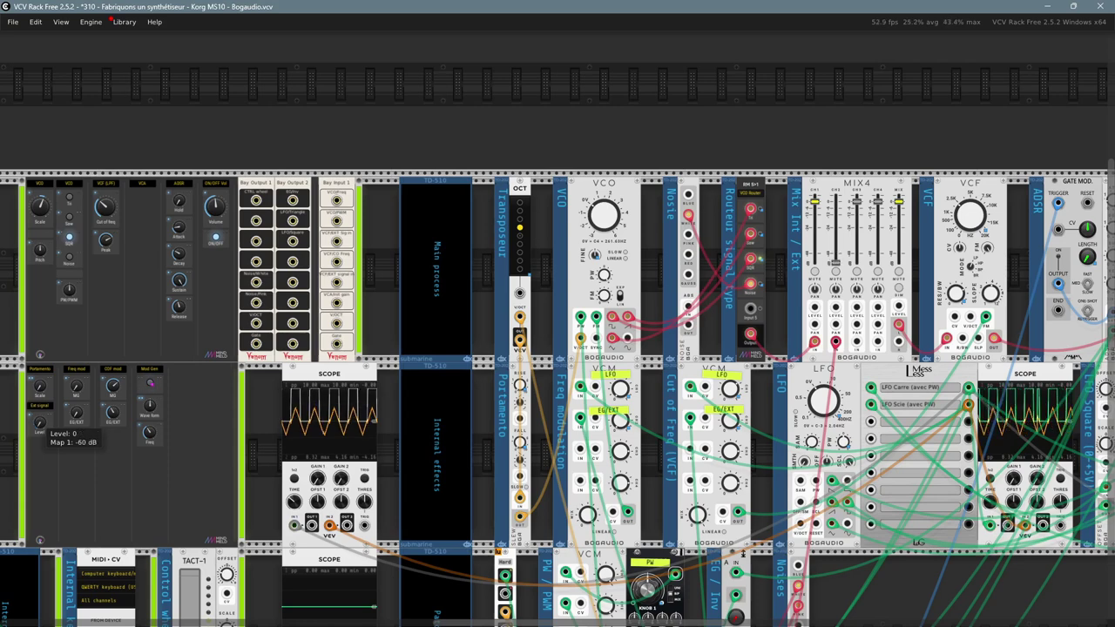
Step: Inspect the front panel's Volume mapping and follow the signal path through the mixer, filter and VCA to the audio output
mouse_move(223, 206)
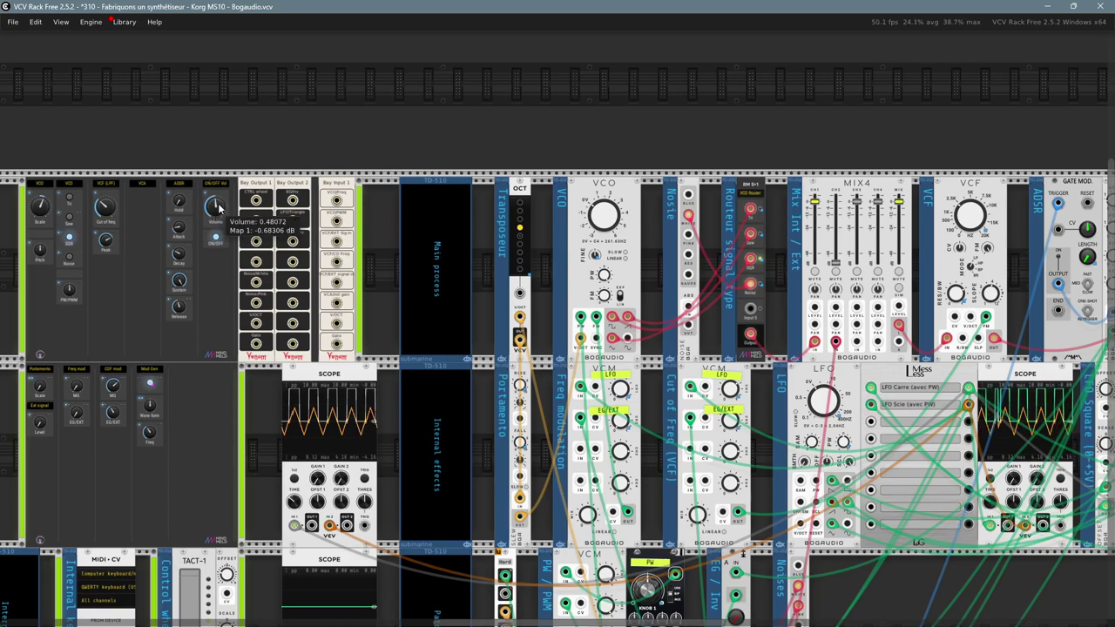
drag(744, 108, 602, 98)
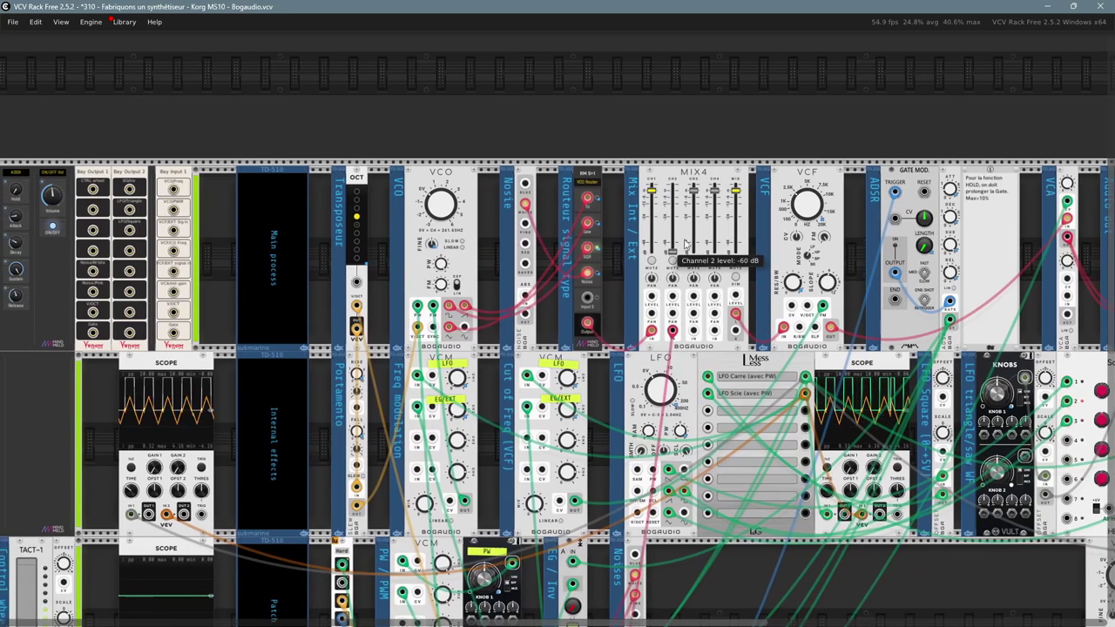
drag(1040, 117, 841, 101)
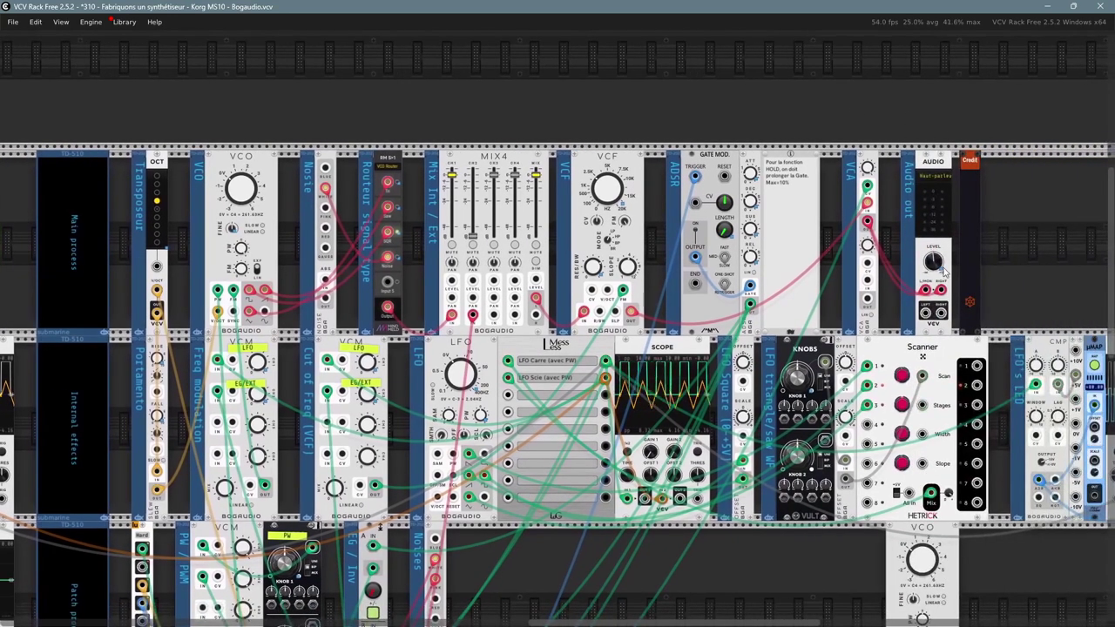
drag(82, 107, 299, 99)
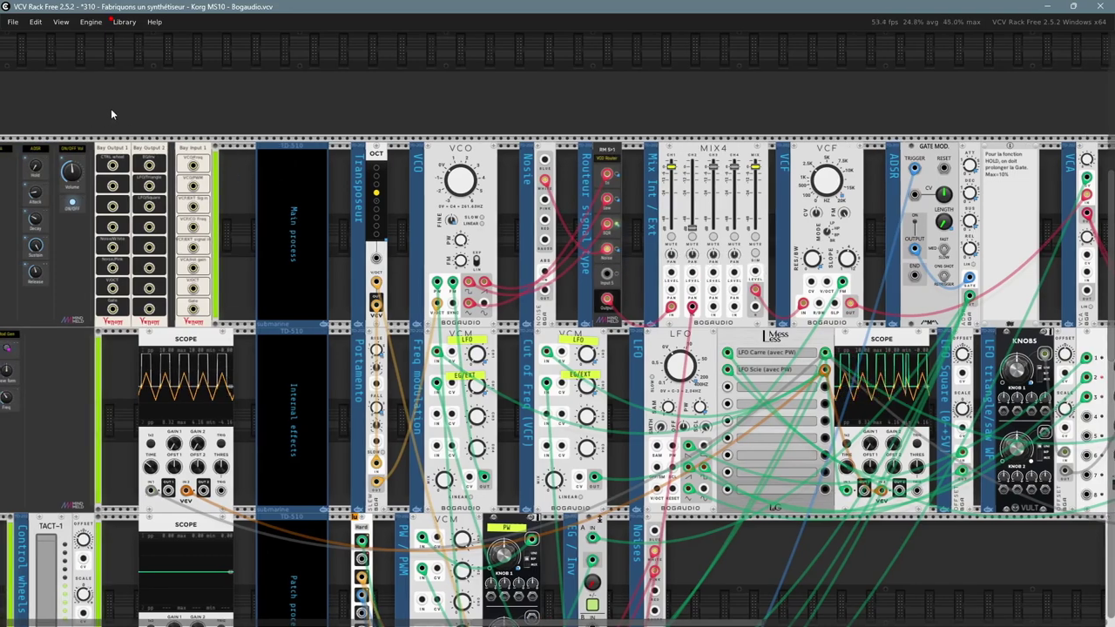
drag(111, 108, 258, 112)
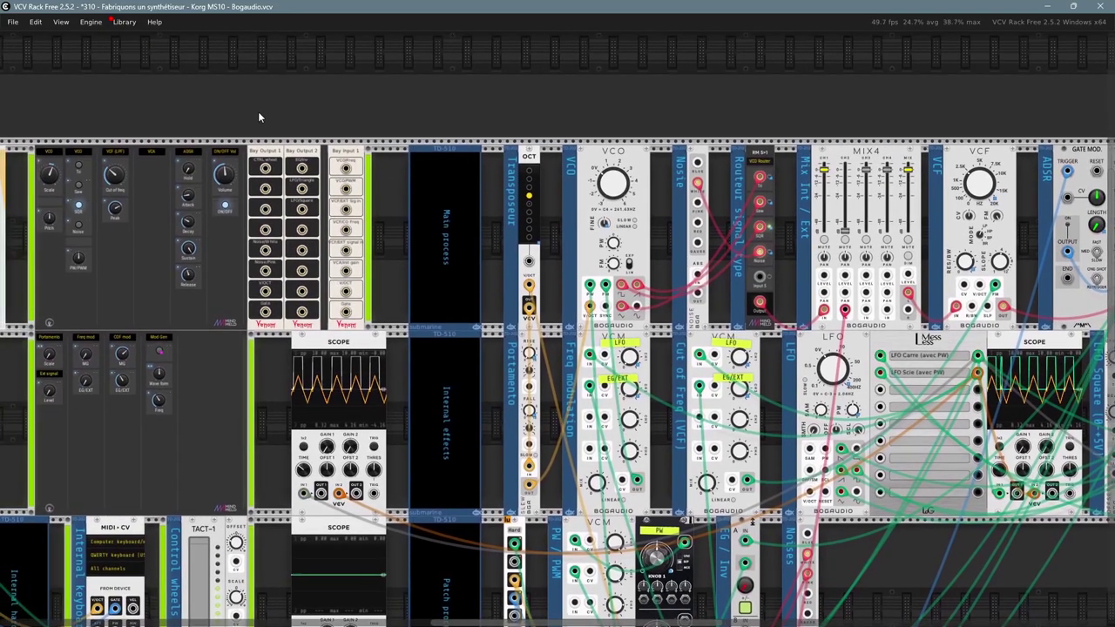
Step: Cycle the front panel's VCO signal type through Tri, Saw and SQR, and leave Noise selected
click(80, 166)
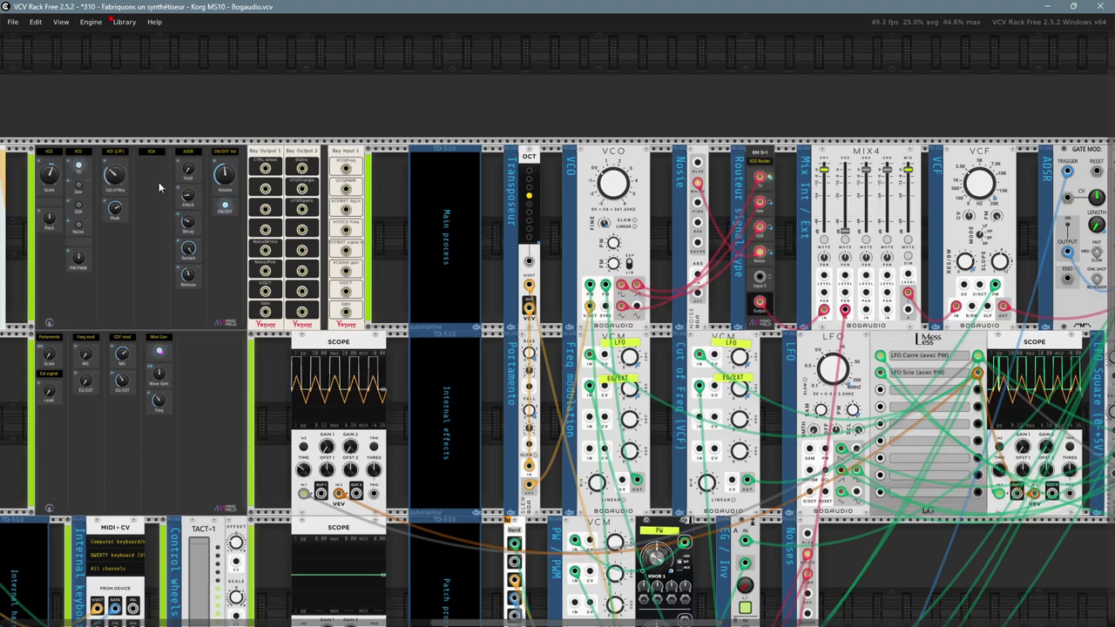
click(78, 185)
click(78, 205)
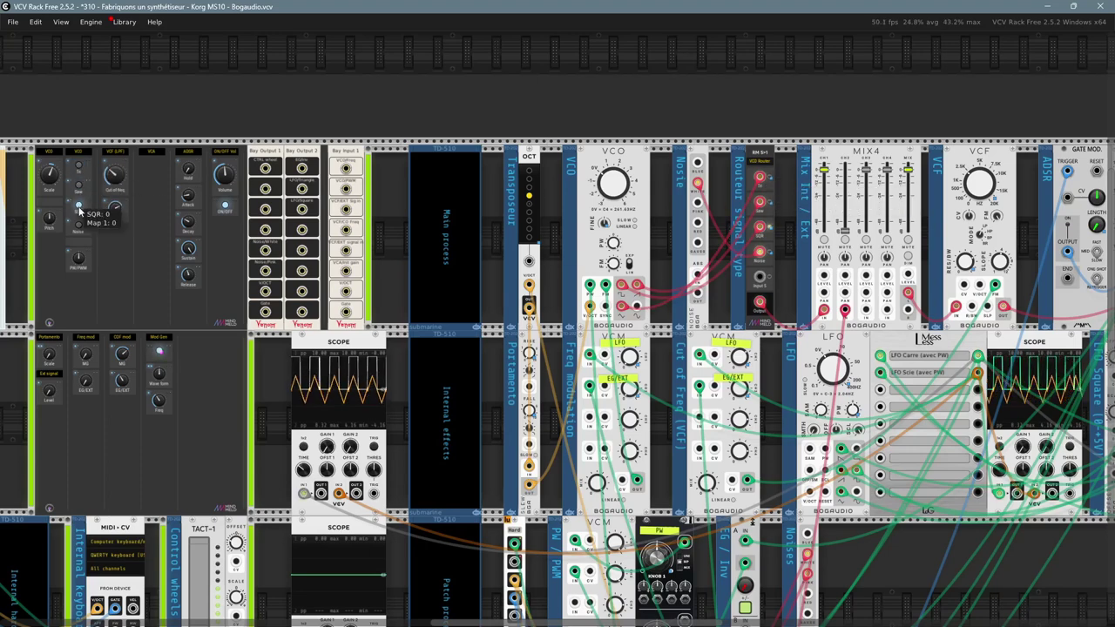
click(79, 225)
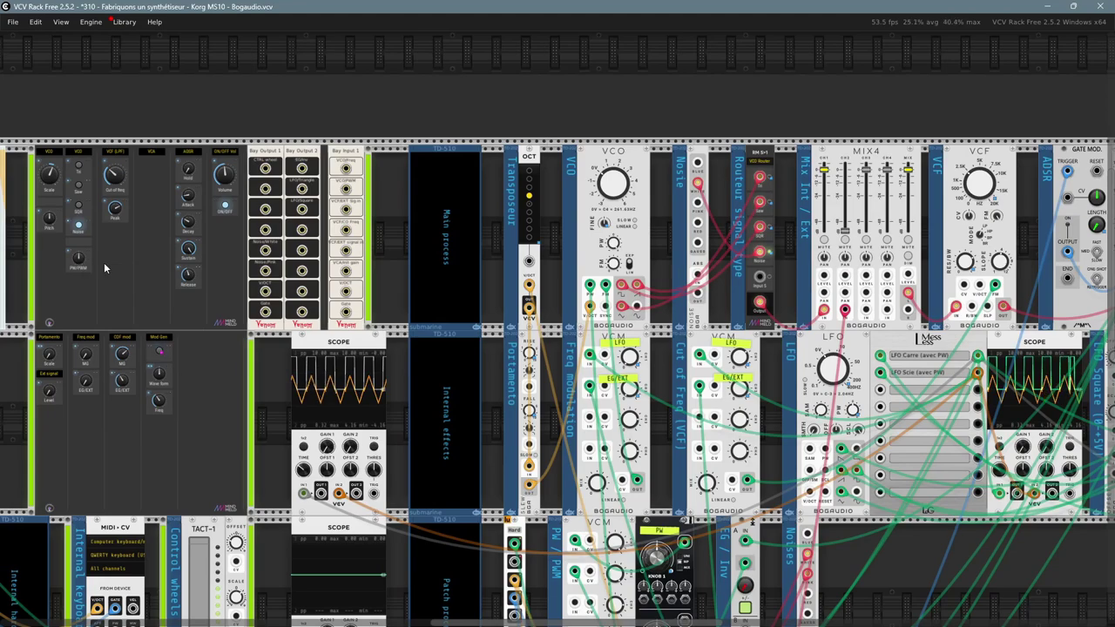
Step: Examine the VCO module's controls and try the front panel's Scale knob against the octave transposer
drag(104, 262, 53, 249)
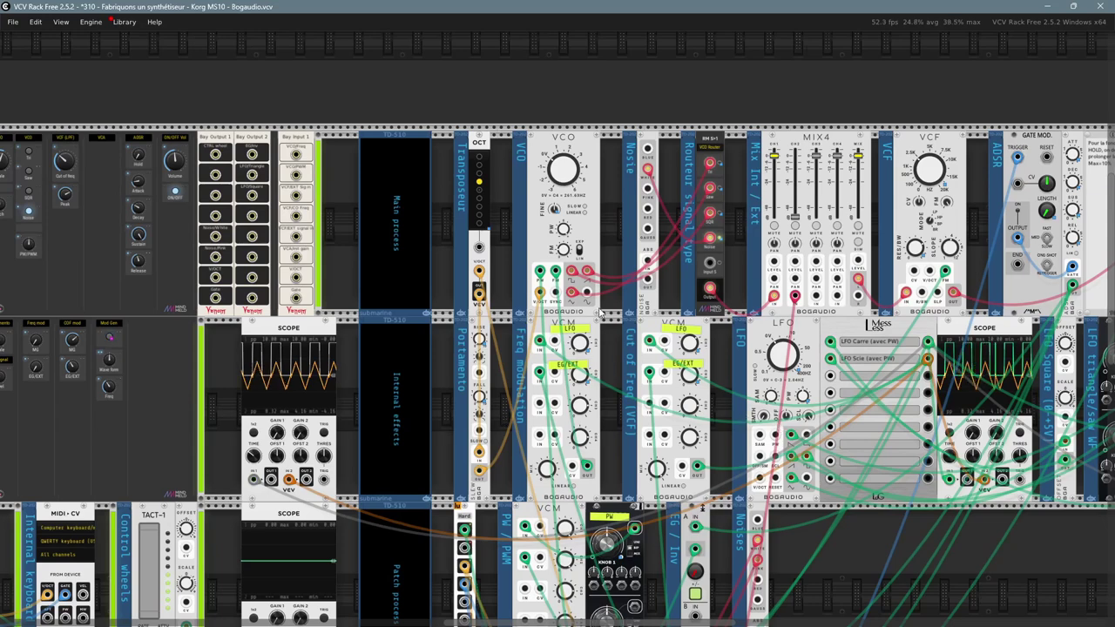
mouse_move(565, 231)
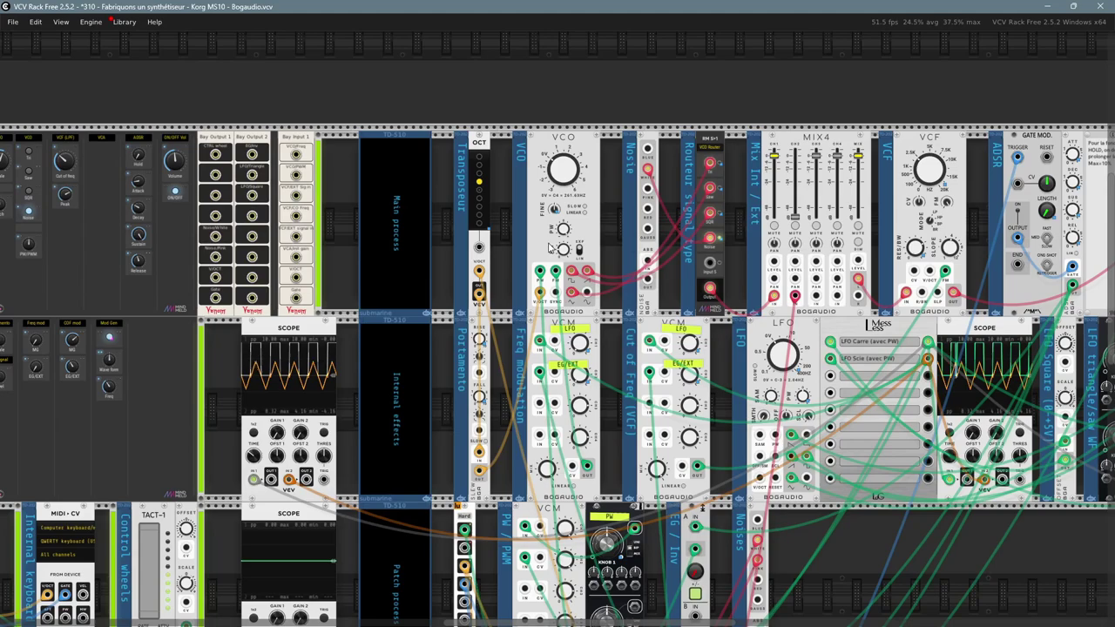
scroll(599, 234, left, 3)
scroll(600, 233, up, 1)
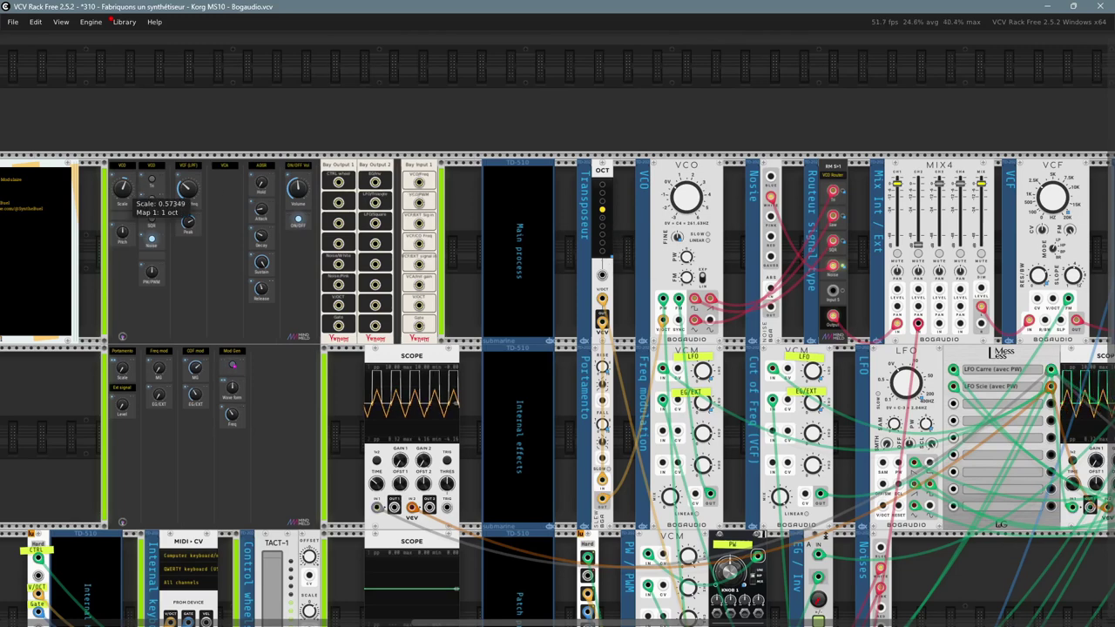
drag(122, 188, 122, 40)
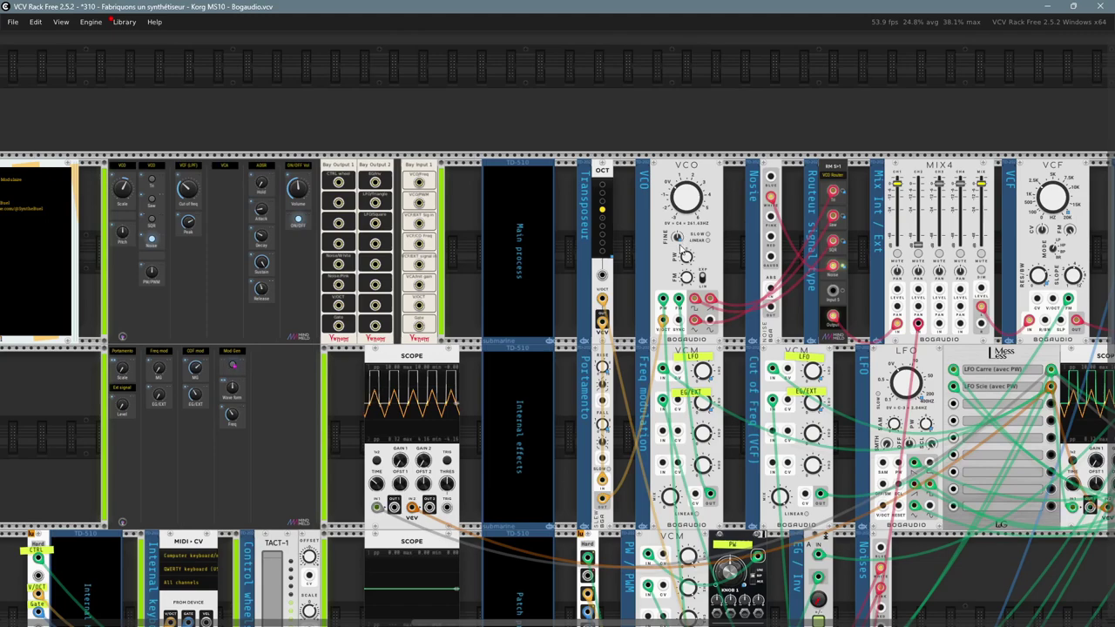
Step: Inspect the VCO module's Fine tune knob and try the front panel's Pitch knob that controls it
scroll(684, 247, up, 3)
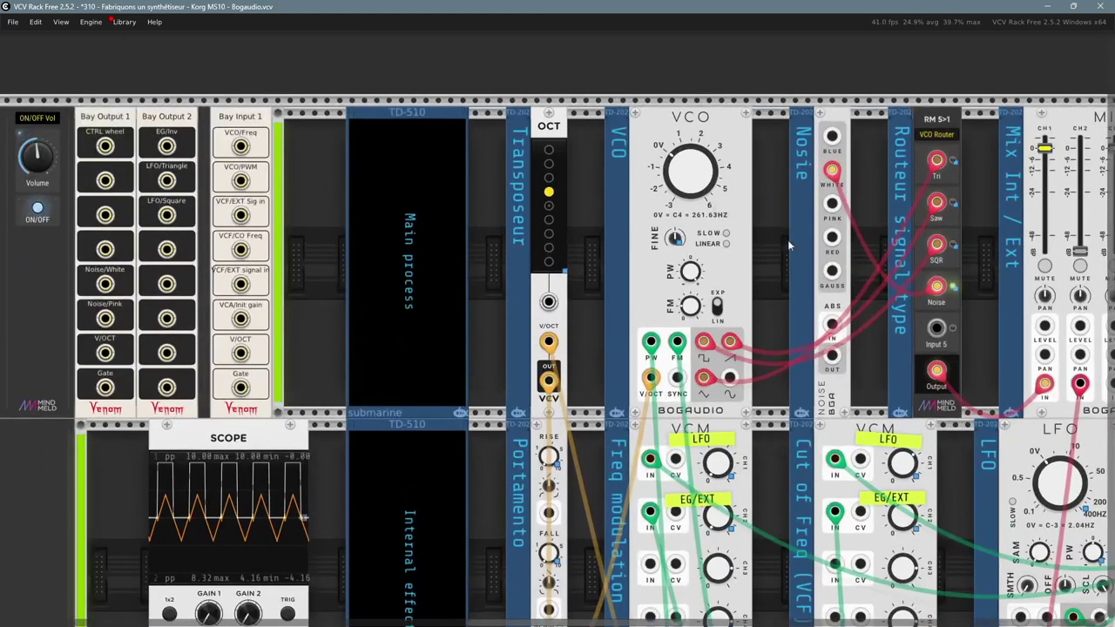
scroll(793, 257, down, 1)
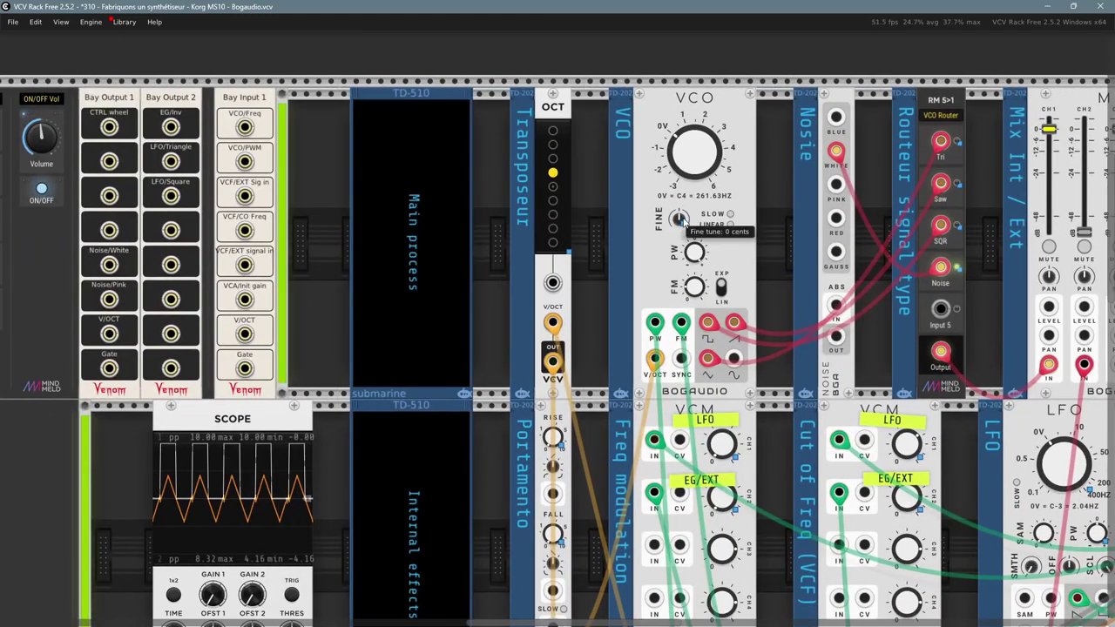
drag(336, 308, 685, 321)
scroll(598, 310, down, 1)
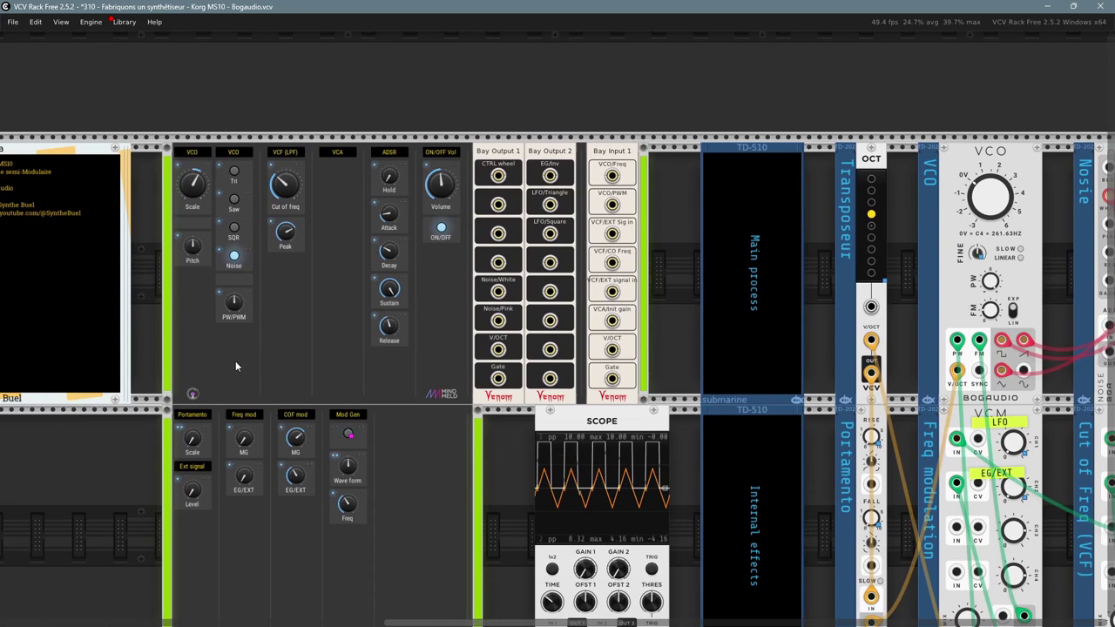
mouse_move(194, 248)
mouse_down()
mouse_move(194, 392)
mouse_move(193, 28)
mouse_move(194, 235)
mouse_up()
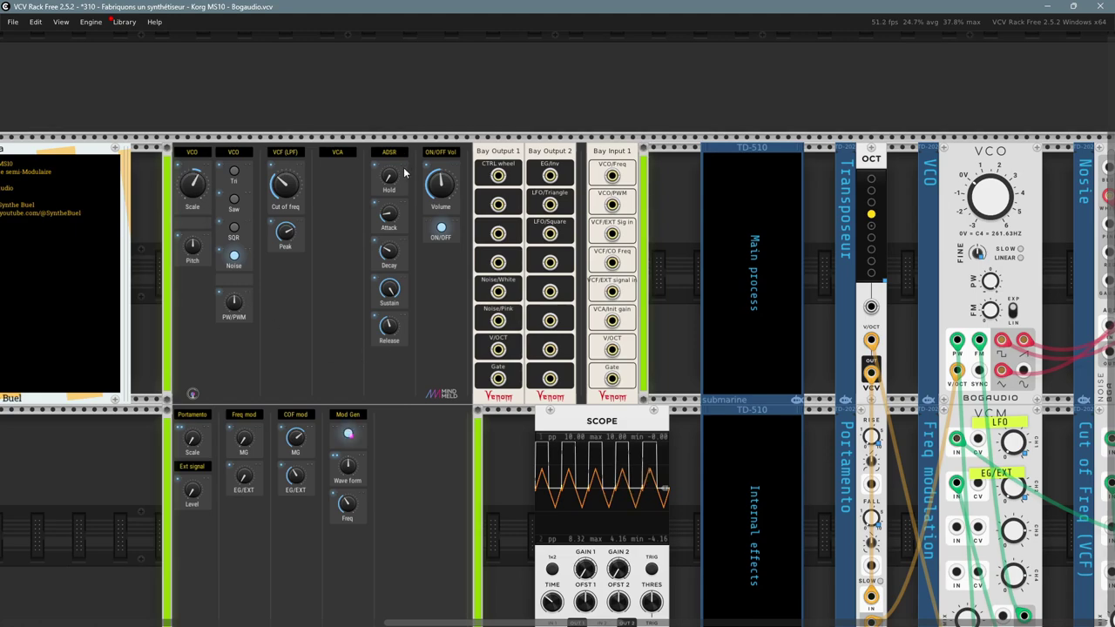
Step: Compare the ADSR module's controls with the mapped values of the front panel's Attack, Decay, Sustain, Release and Hold knobs
drag(712, 234, 352, 250)
scroll(352, 250, down, 1)
scroll(353, 250, down, 1)
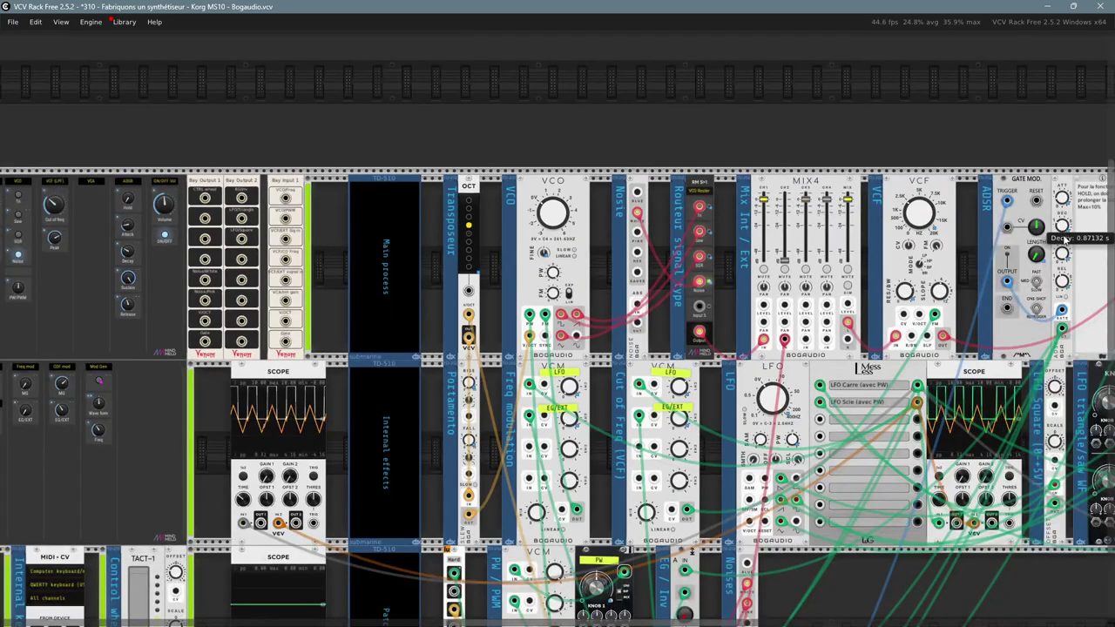
mouse_move(127, 225)
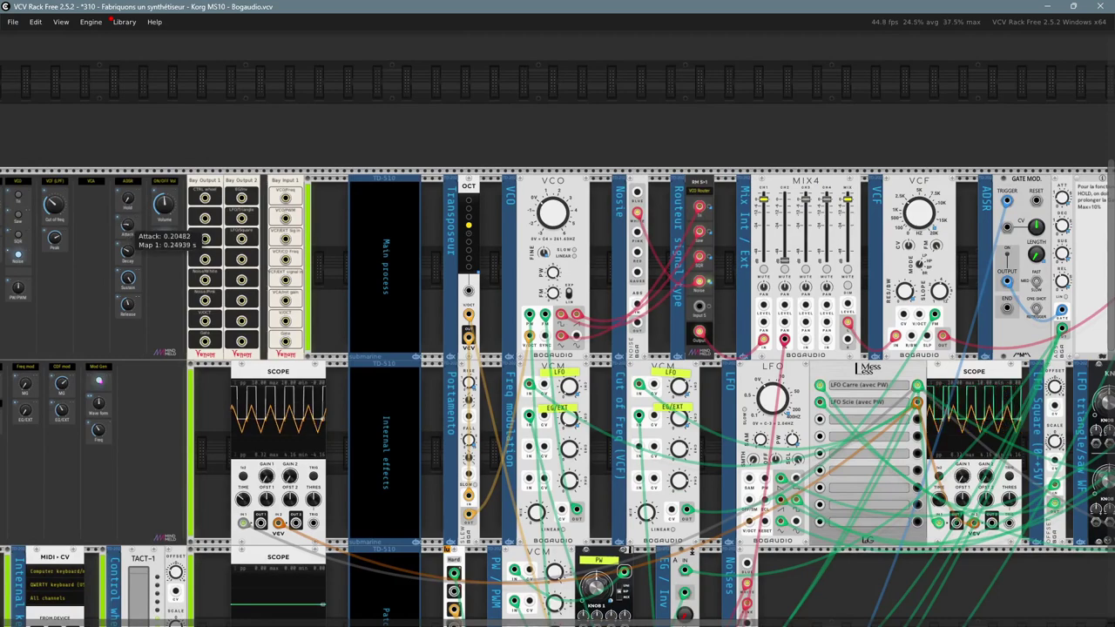
mouse_move(127, 250)
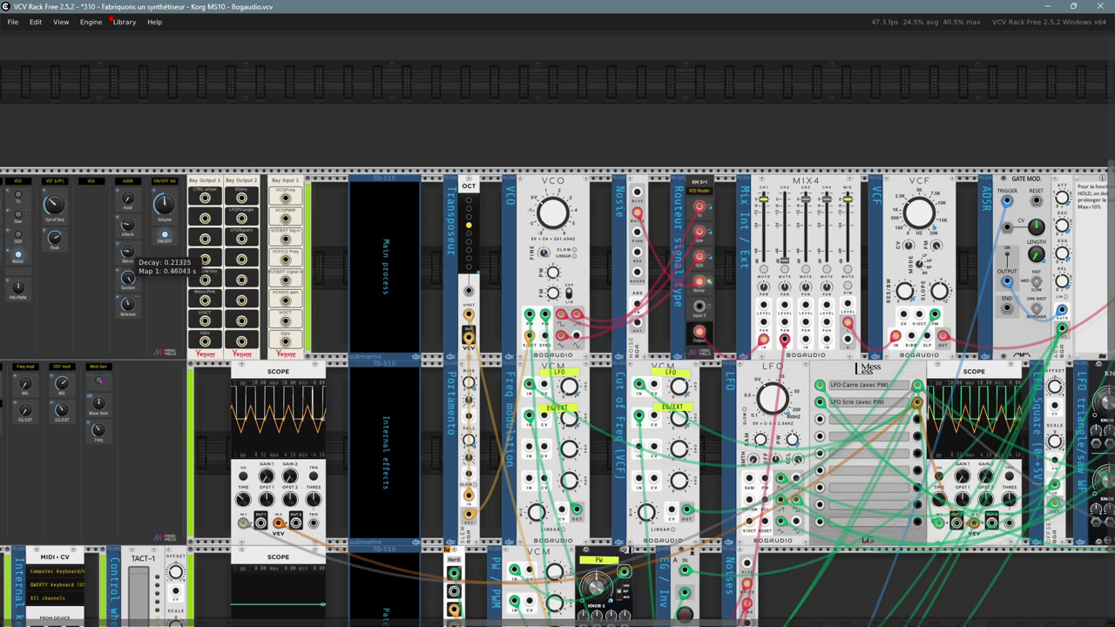
mouse_move(128, 280)
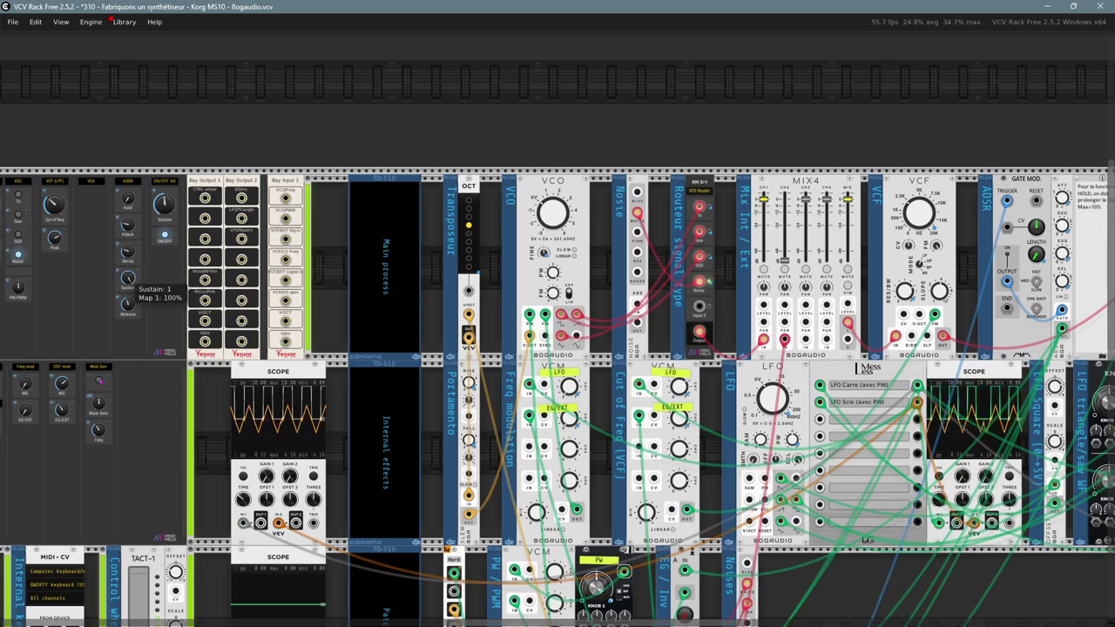
mouse_move(129, 307)
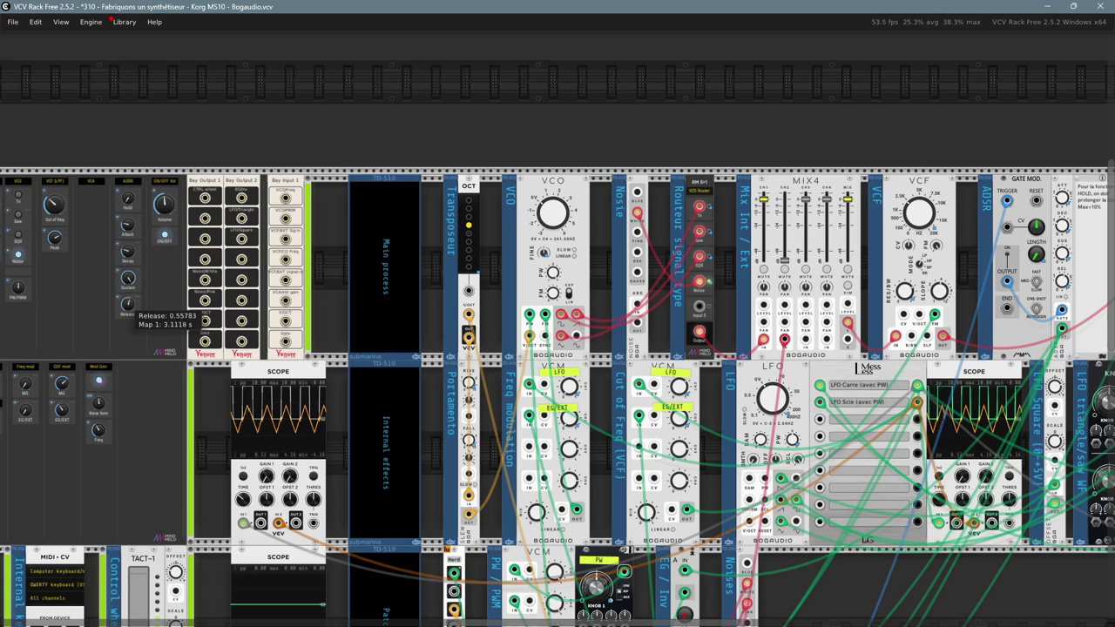
mouse_move(127, 202)
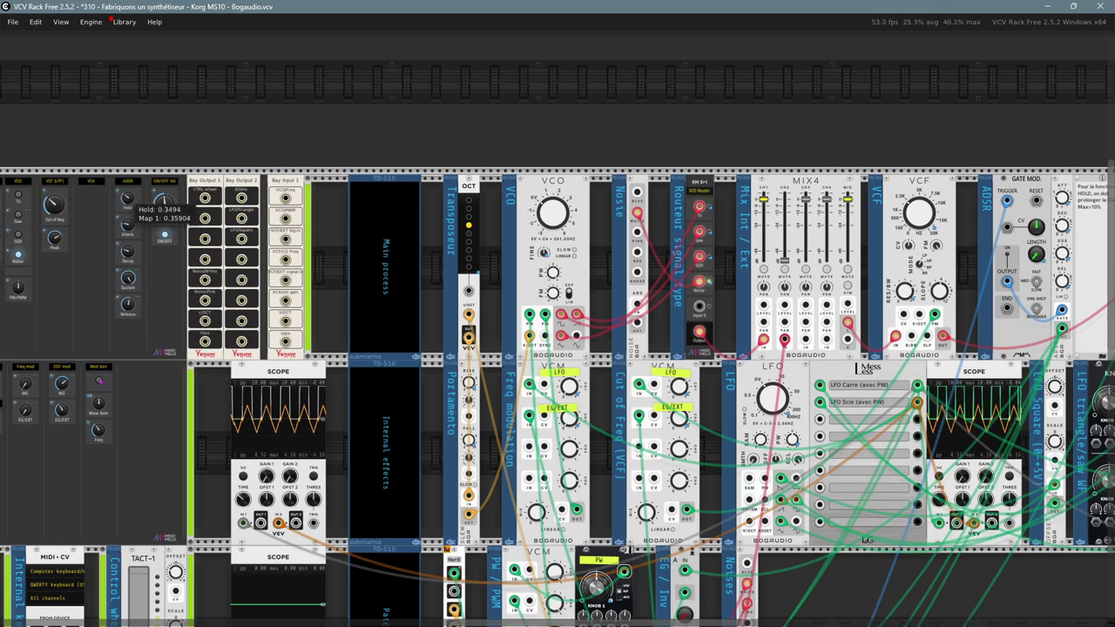
Step: Inspect the Gate module's Length knob beside the ADSR, the VCA's level CV input and the signal path to the audio output
mouse_move(1039, 258)
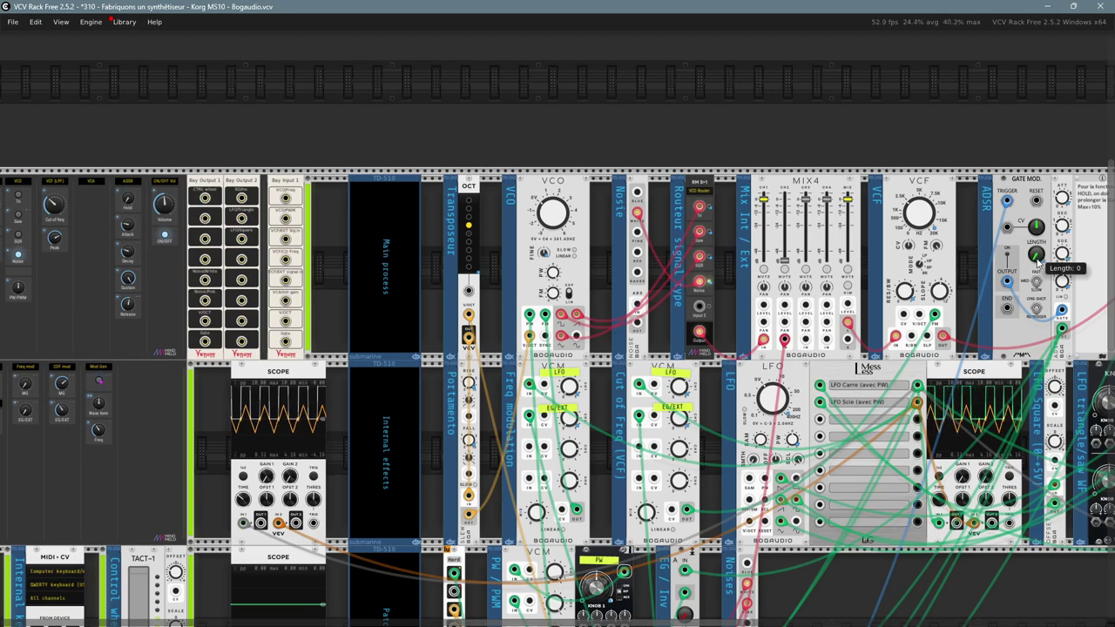
drag(961, 118, 900, 105)
scroll(901, 110, right, 4)
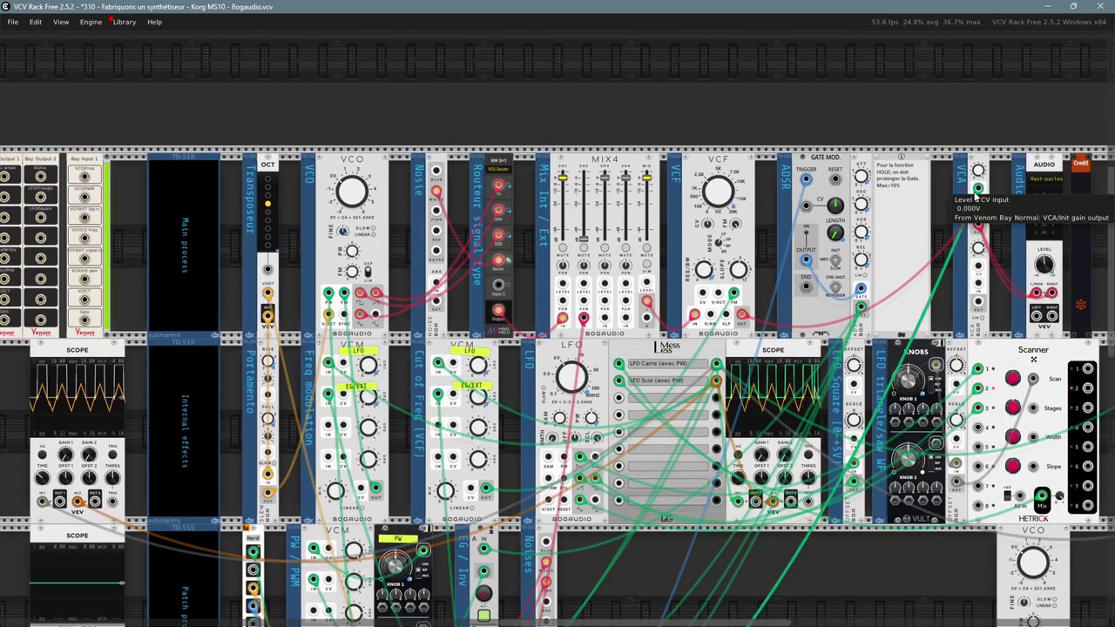
scroll(977, 207, up, 3)
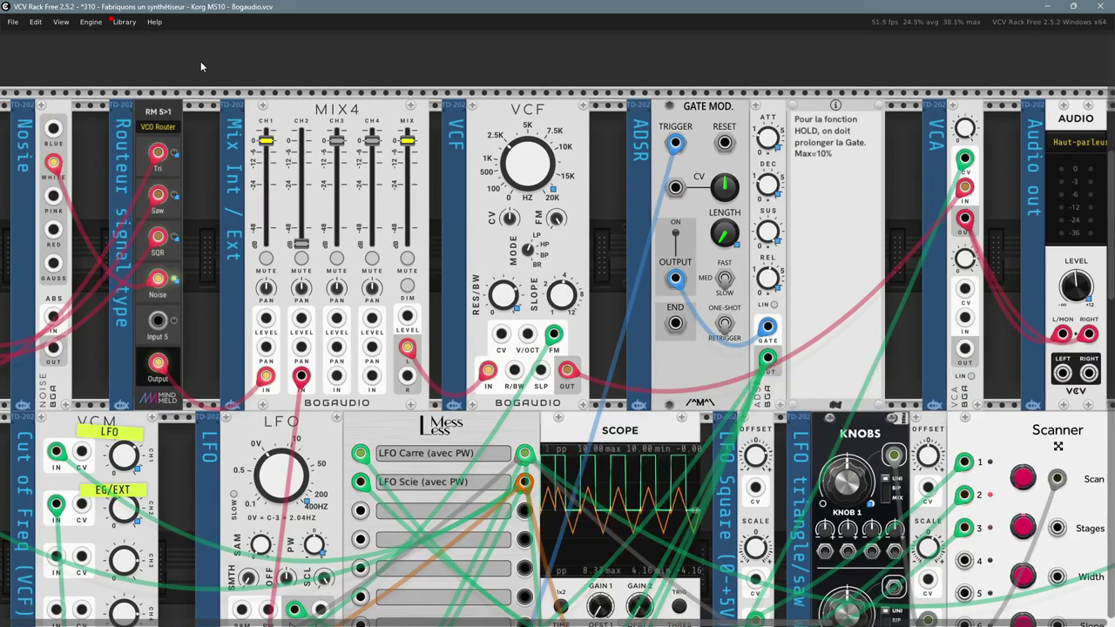
drag(246, 88, 540, 55)
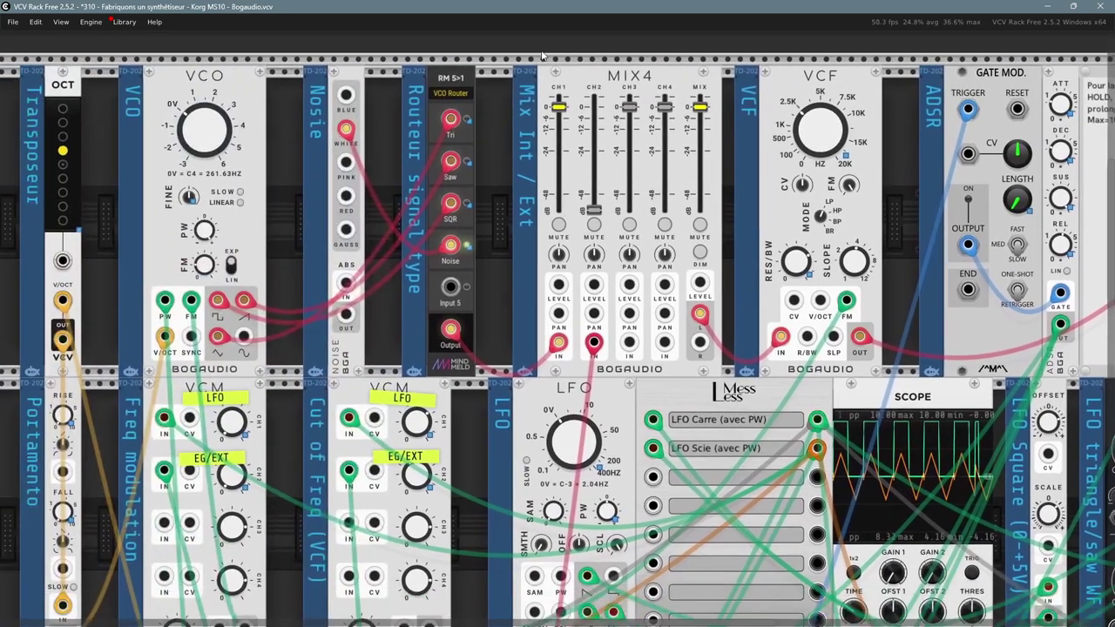
Step: Compare the front panel's Portamento, Freq mod, COF mod and Mod Gen knobs with the slew, VCM and LFO modules of the internal effects row
drag(472, 454, 646, 326)
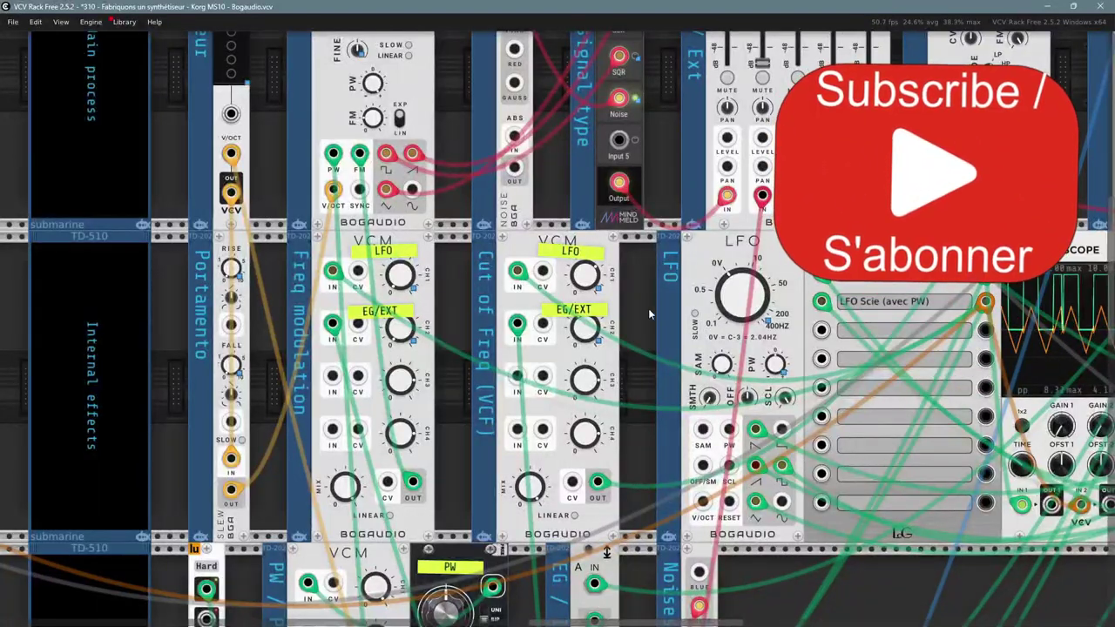
drag(645, 305, 607, 273)
scroll(606, 273, down, 1)
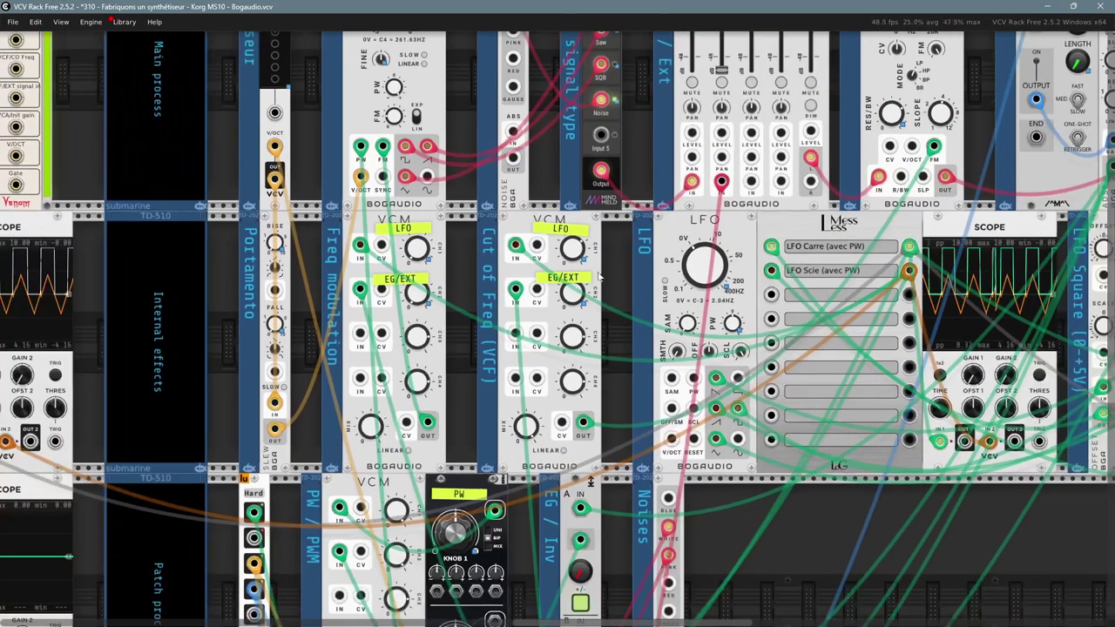
drag(105, 168, 682, 296)
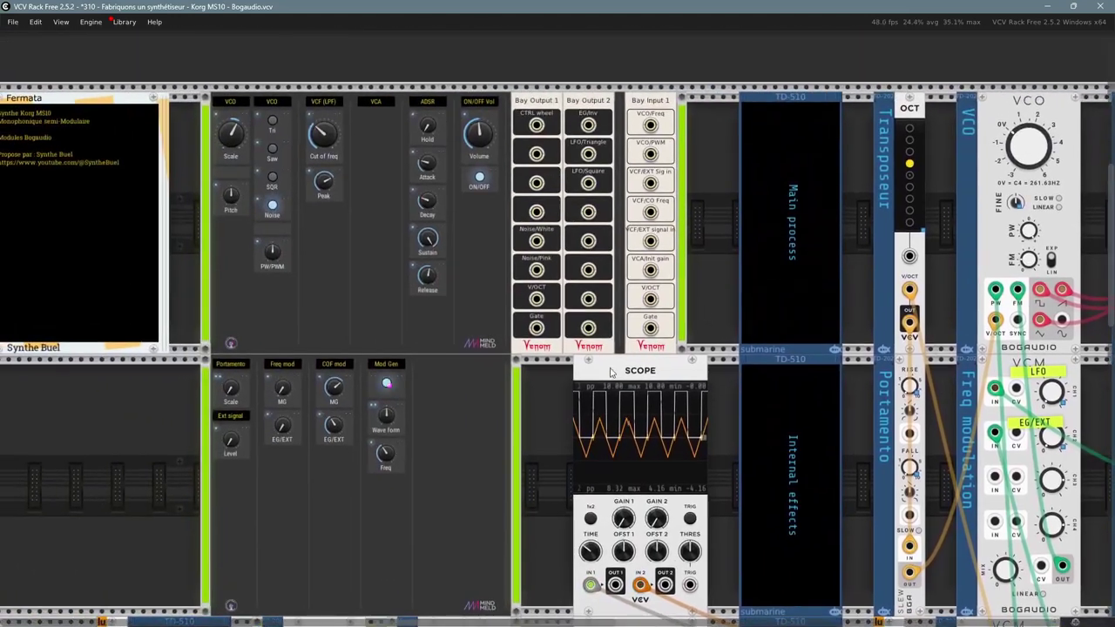
scroll(409, 462, up, 2)
drag(410, 457, 434, 419)
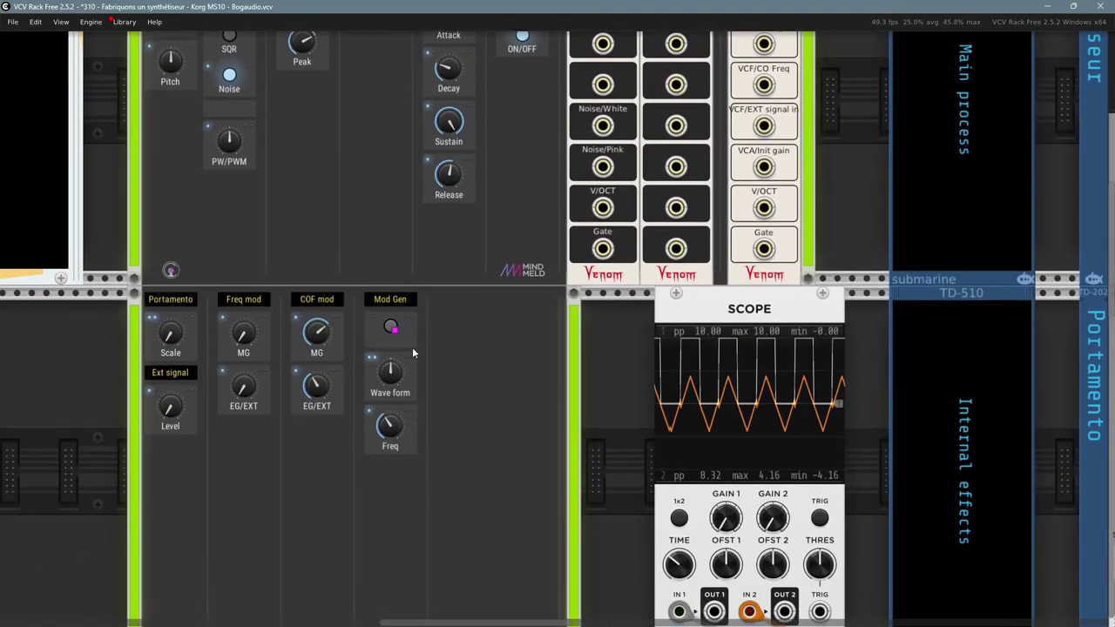
drag(994, 422, 371, 357)
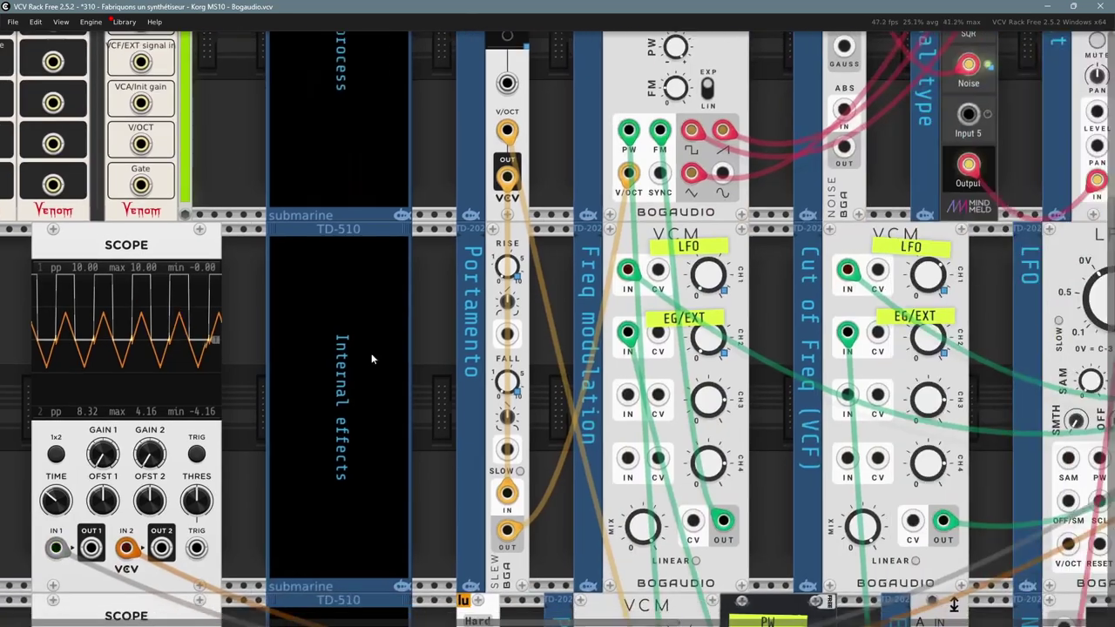
drag(773, 473, 332, 414)
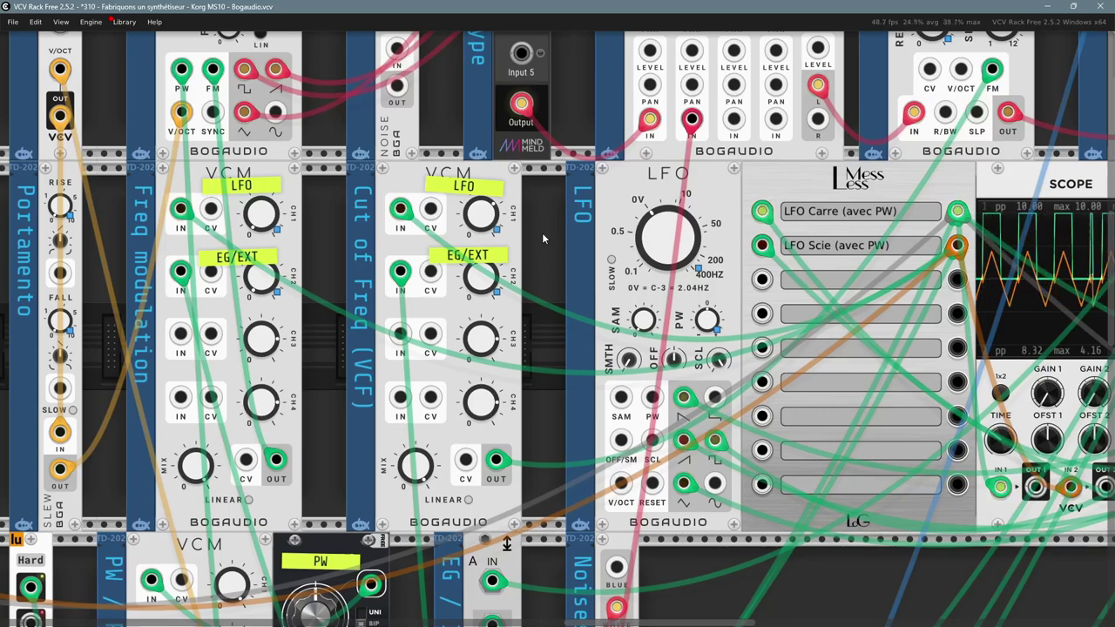
Step: Move the Scanner module slightly away from the adjacent Offset module and inspect the LFO cable feeding its first input
scroll(558, 219, right, 8)
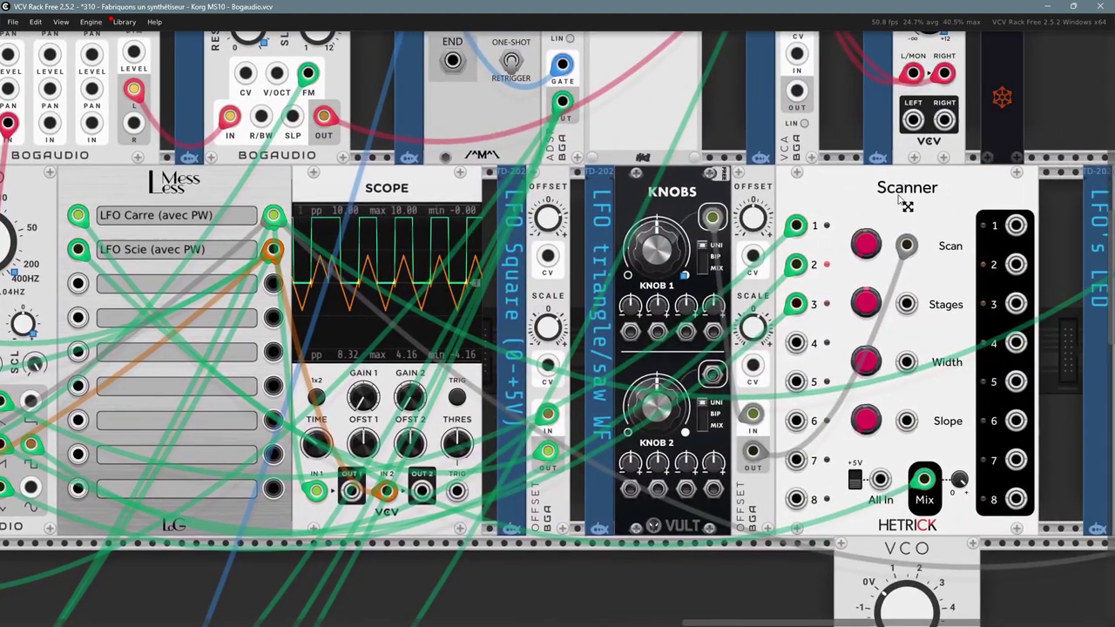
drag(910, 183, 925, 183)
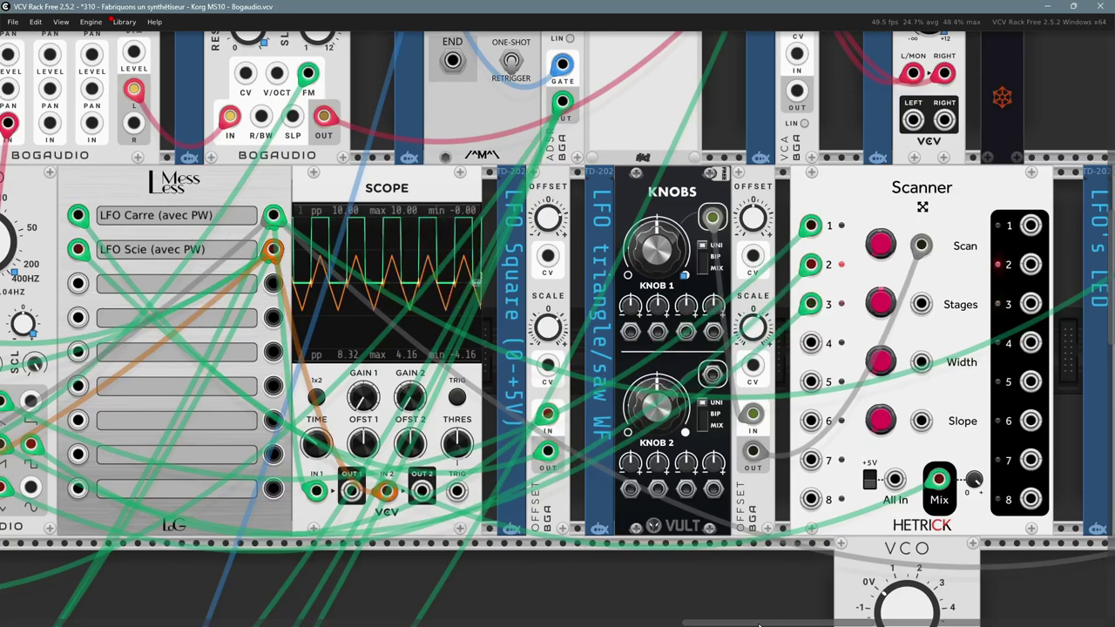
drag(793, 574, 772, 554)
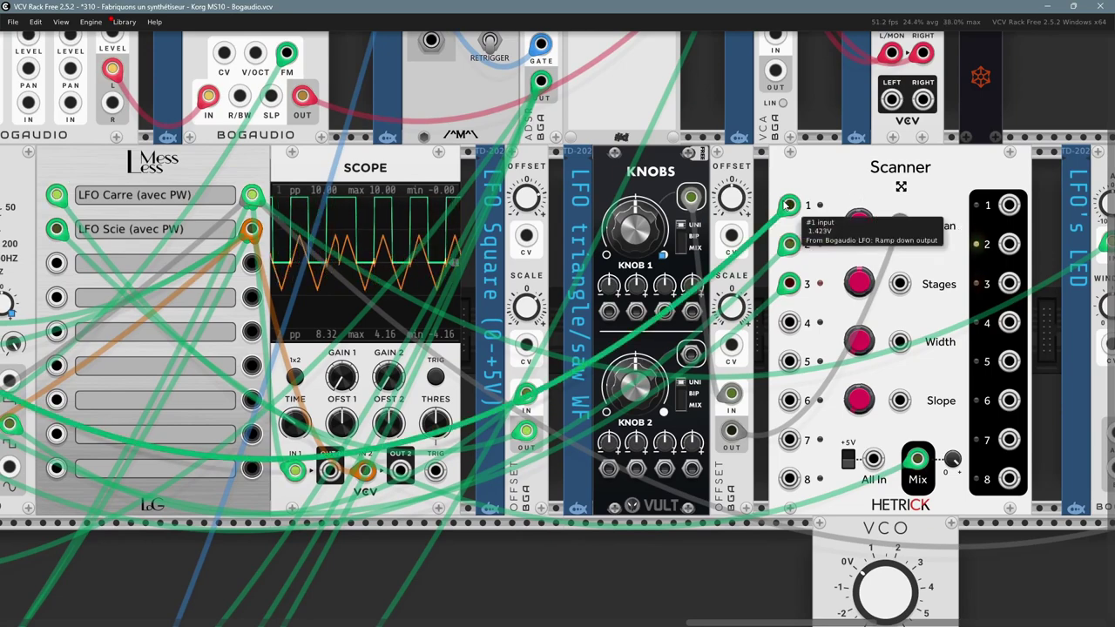
drag(784, 203, 936, 215)
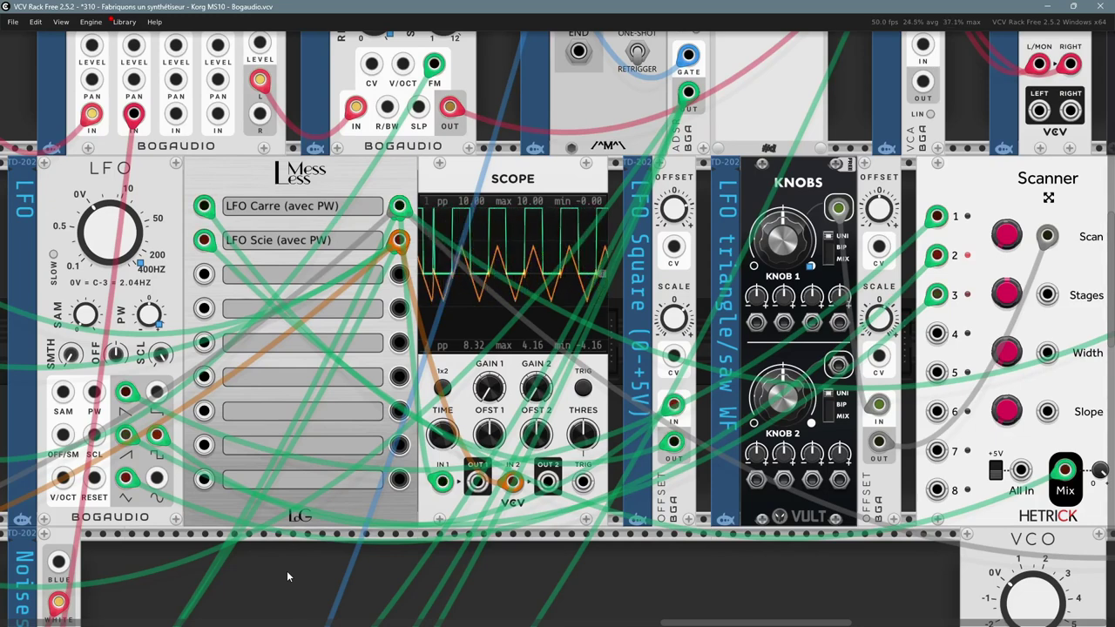
Step: Add a VCV WT VCO module to the empty rack space below the LFO section
scroll(659, 468, down, 5)
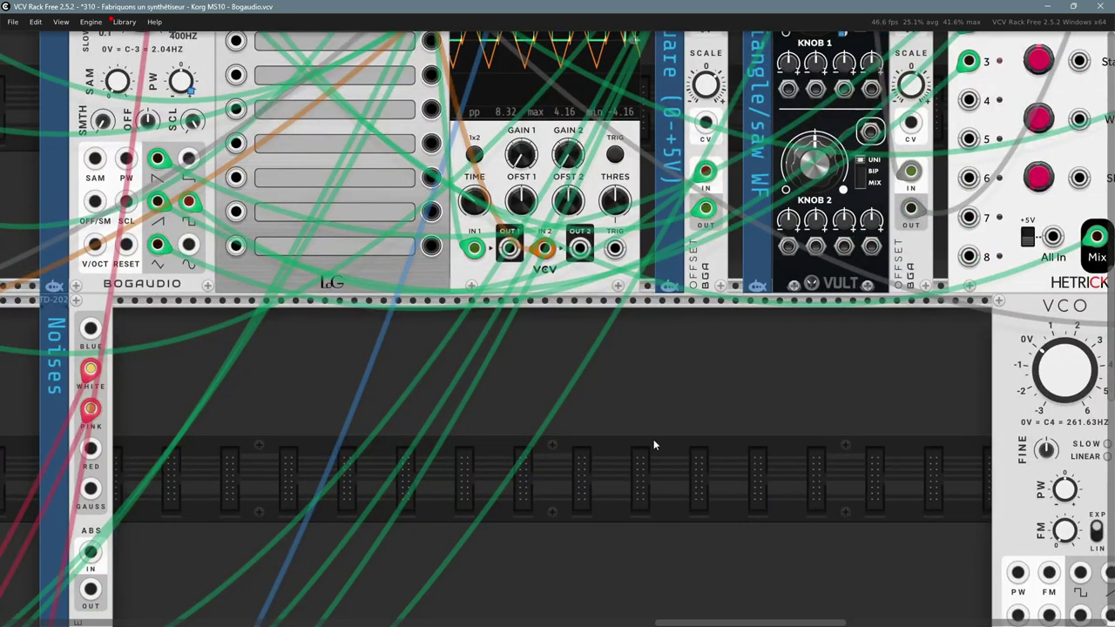
right_click(647, 432)
click(252, 144)
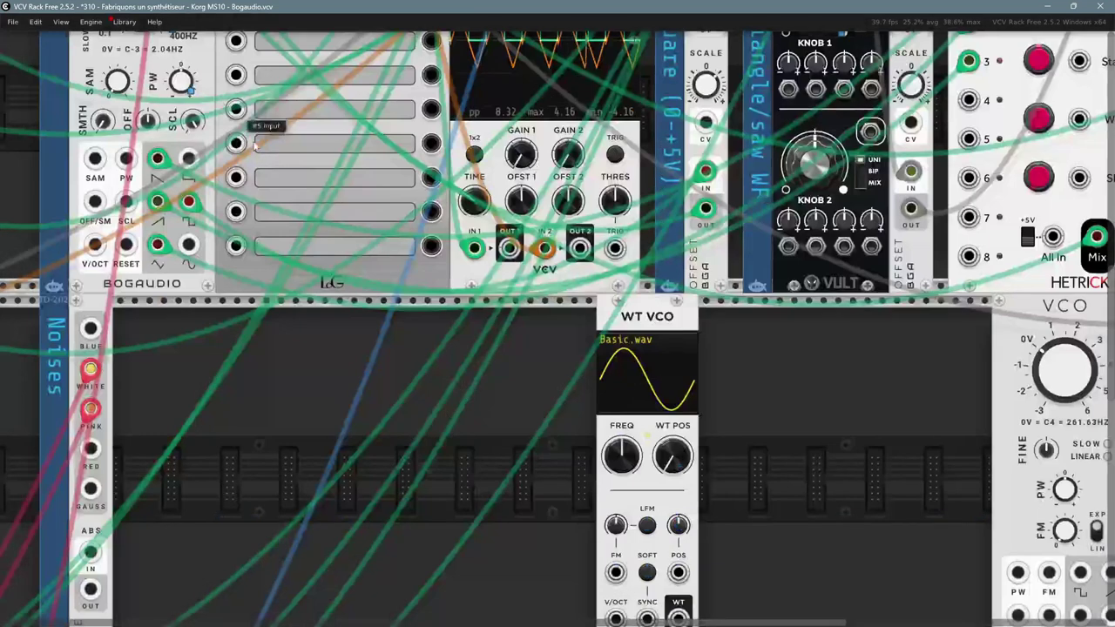
scroll(734, 416, down, 2)
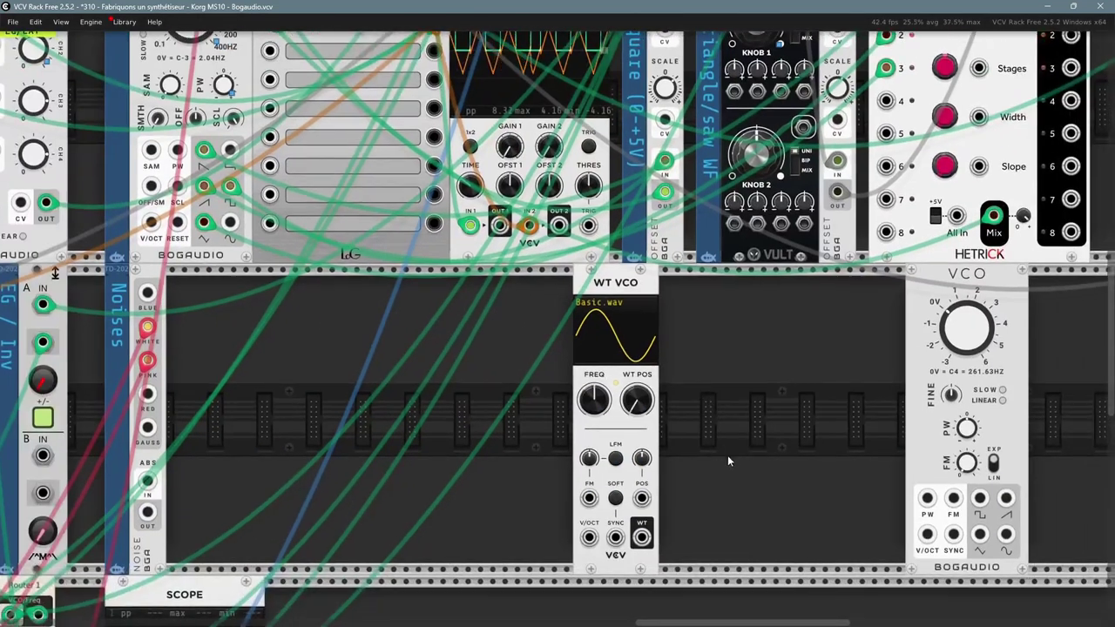
Step: Try the WT VCO's wavetable position at about 71% and about 29% on the Basic.wav table
mouse_move(644, 407)
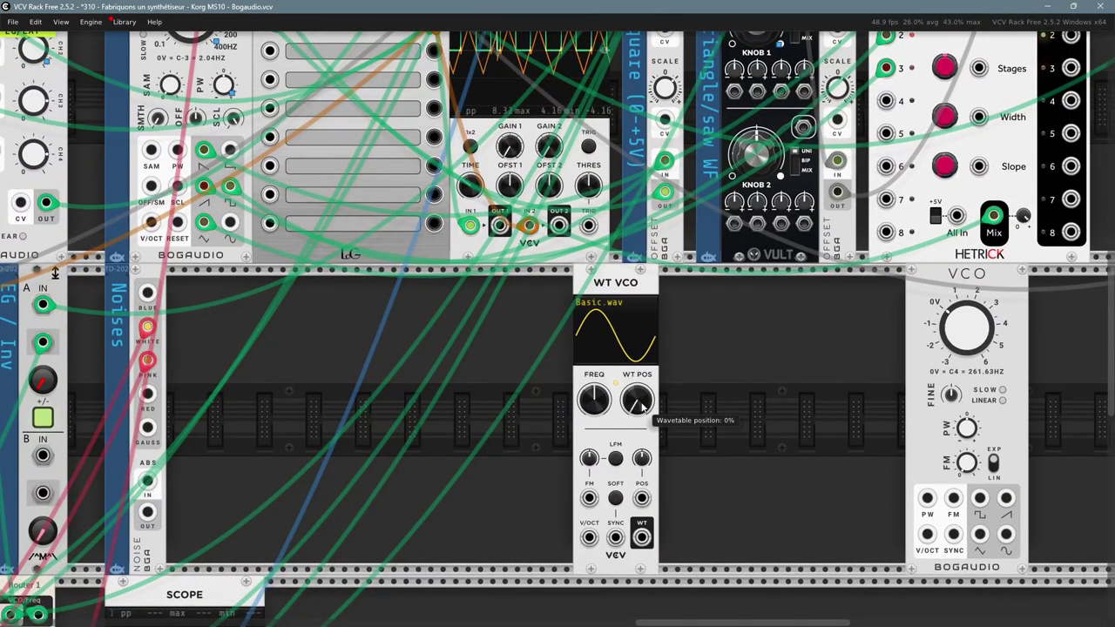
mouse_move(637, 400)
mouse_down()
mouse_move(637, 383)
mouse_move(637, 410)
mouse_move(637, 386)
mouse_up()
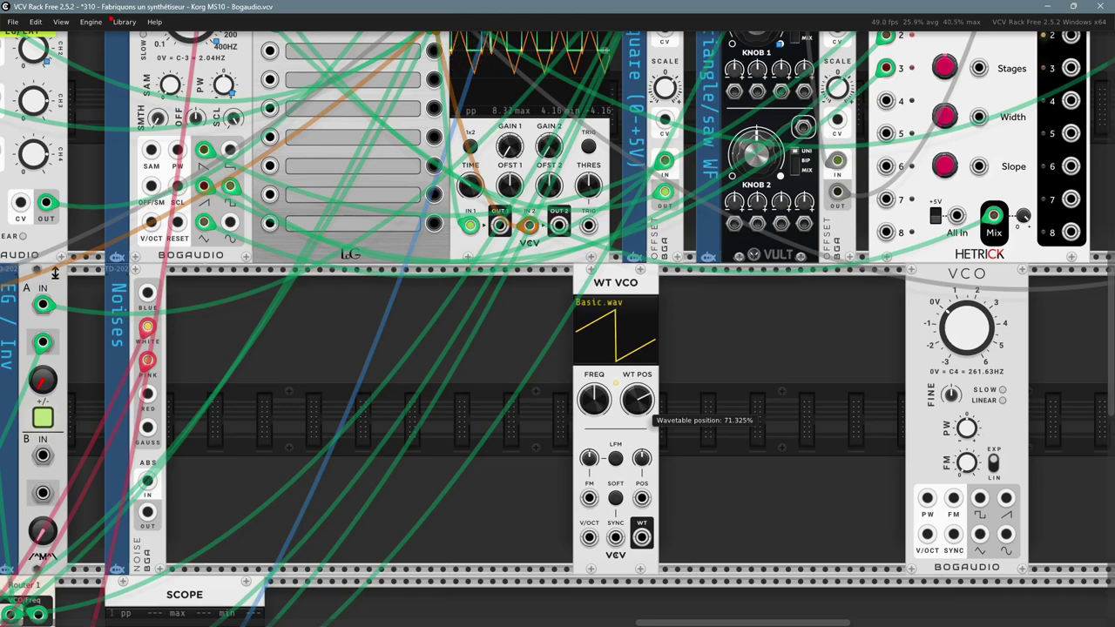
drag(637, 400, 637, 407)
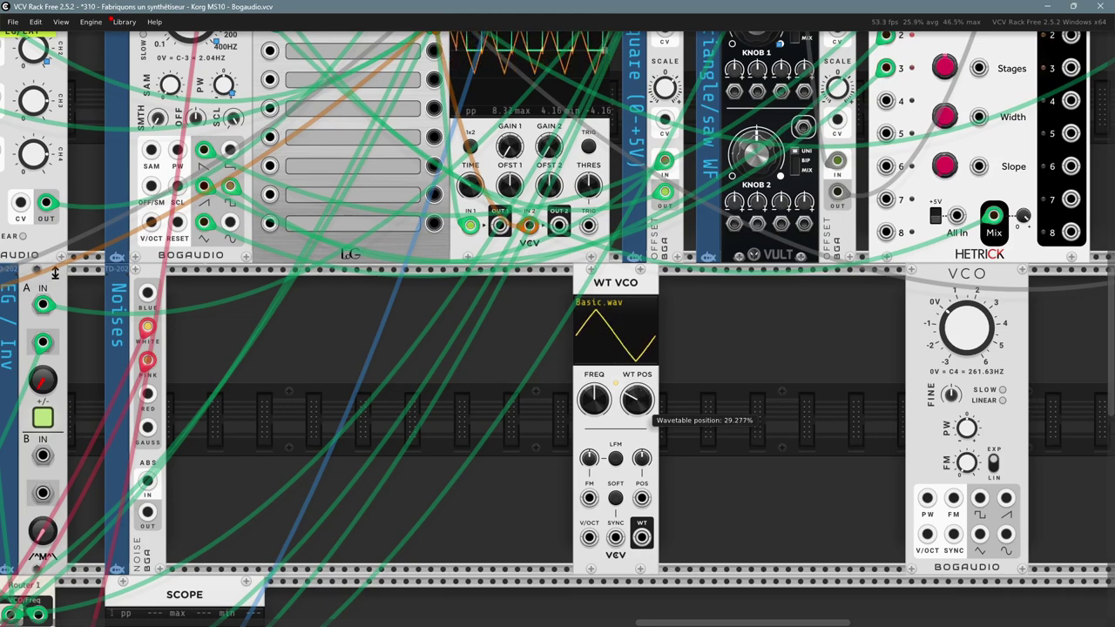
Step: Delete the WT VCO module from the rack
drag(719, 475, 716, 458)
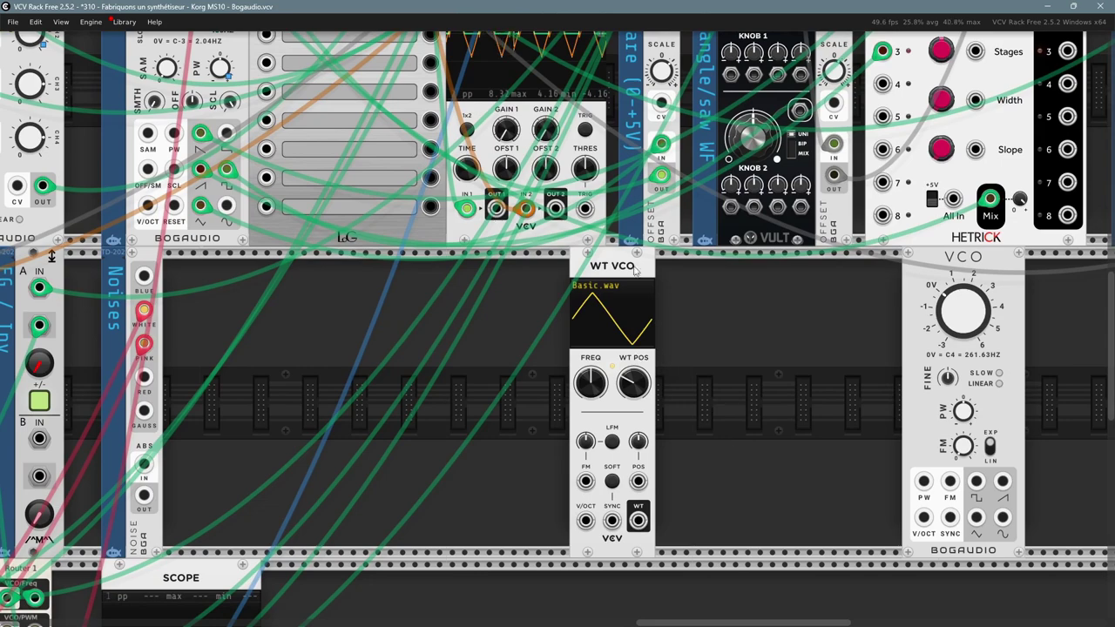
drag(713, 289, 718, 302)
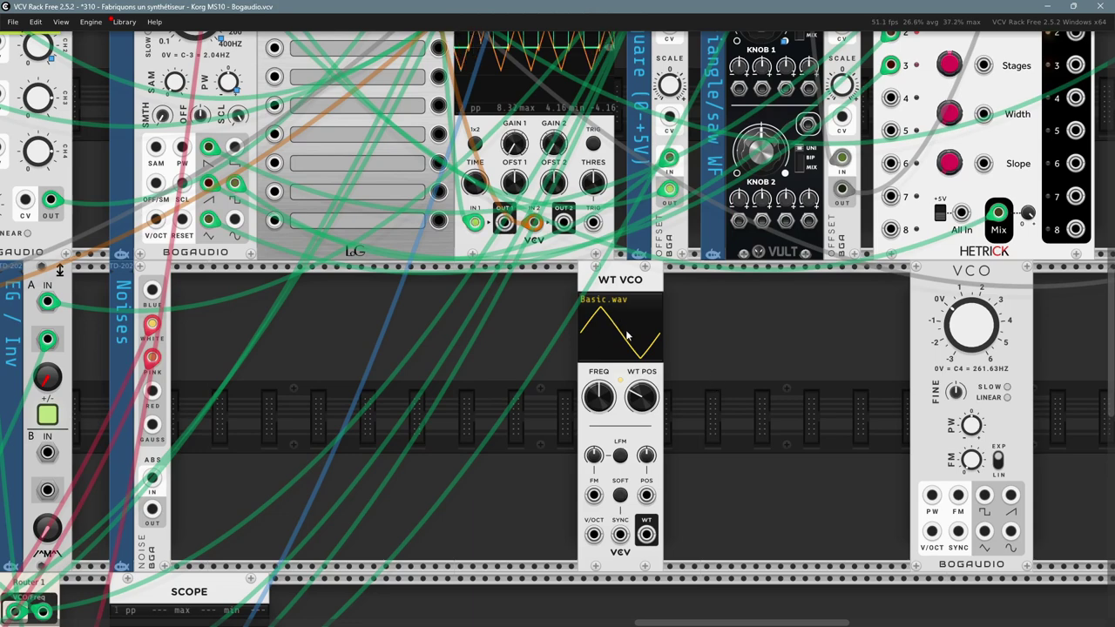
right_click(624, 280)
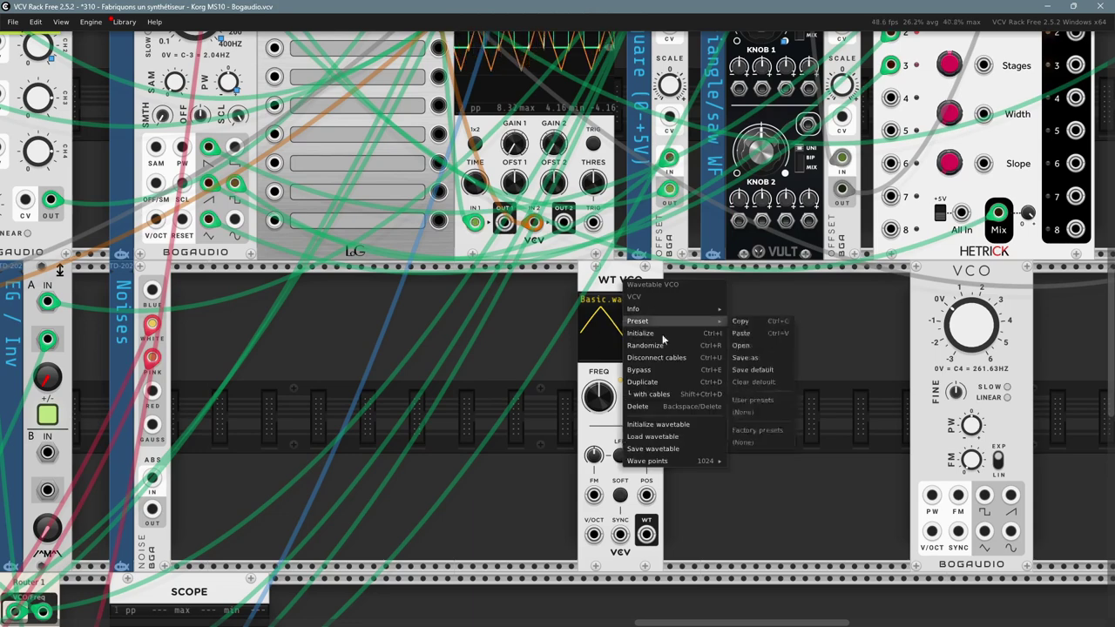
click(676, 404)
Step: Examine how the LFO waveforms feed the Scanner's inputs 1 to 3 and which Scanner controls select between them
drag(862, 298, 774, 474)
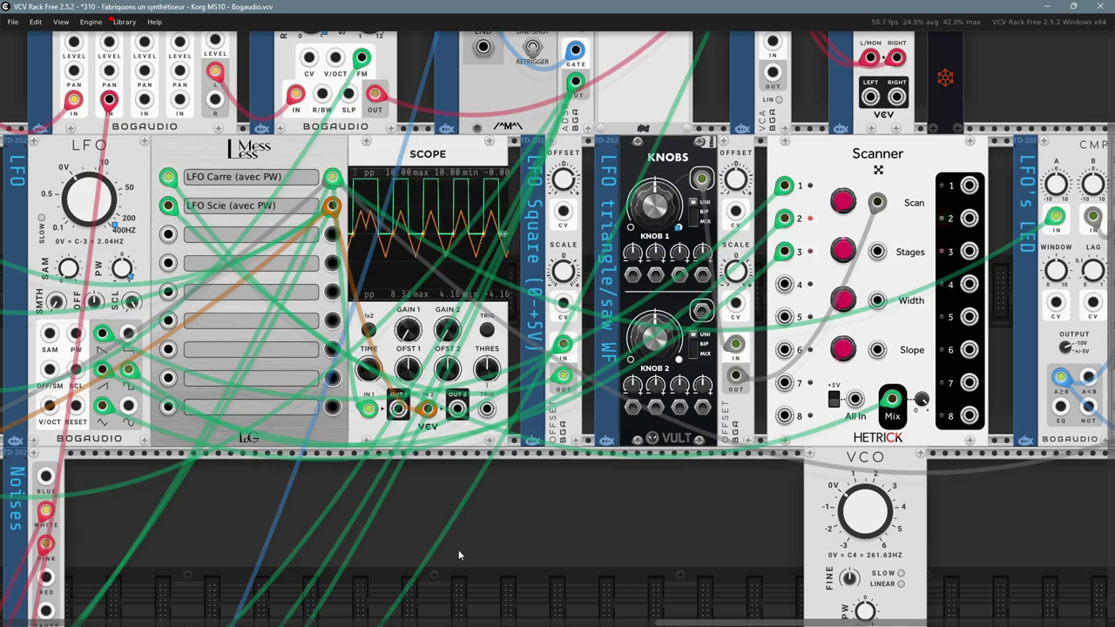
mouse_move(781, 198)
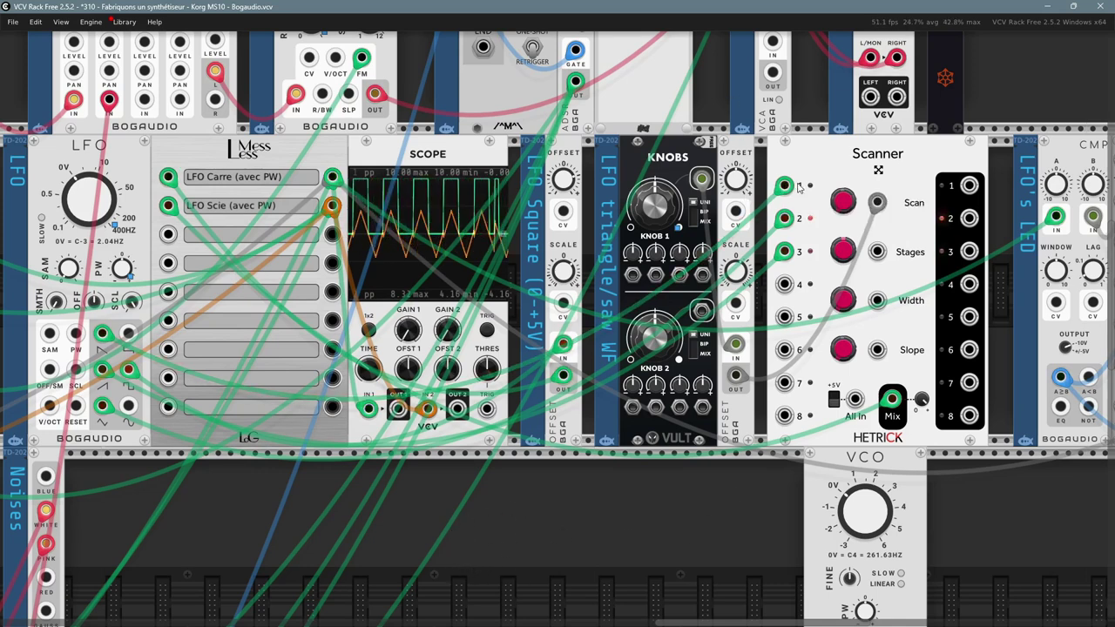
mouse_move(787, 258)
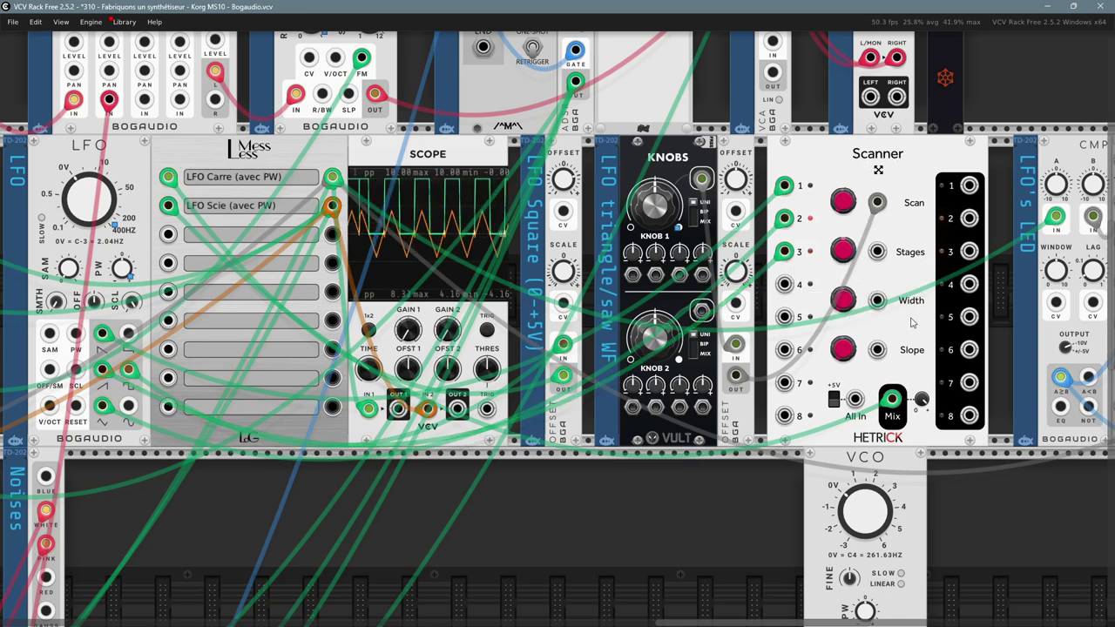
mouse_move(844, 252)
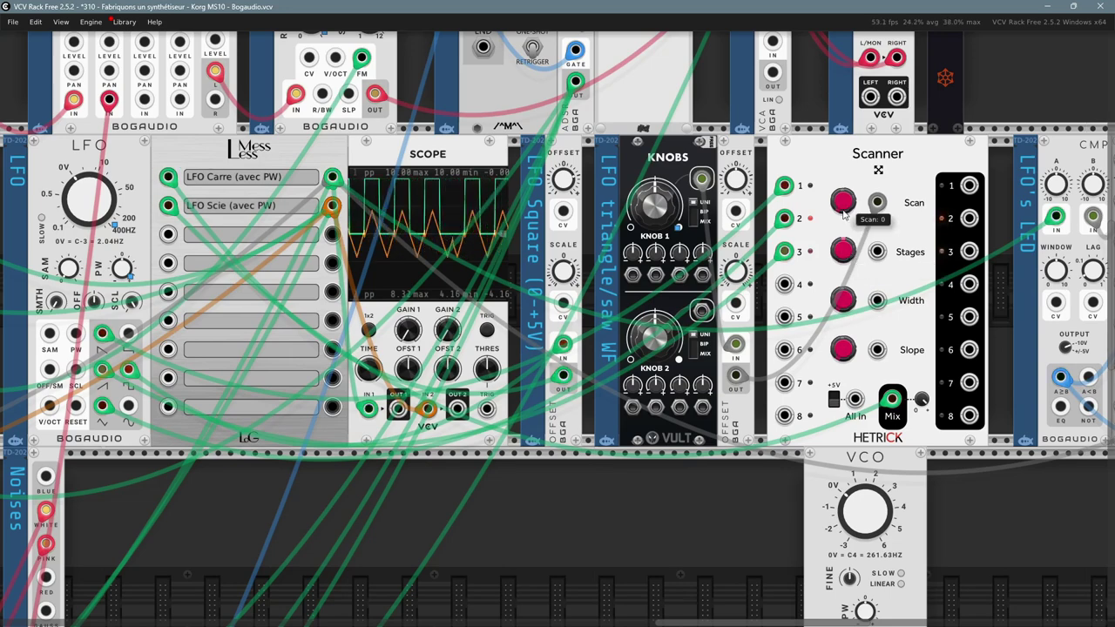
mouse_move(848, 309)
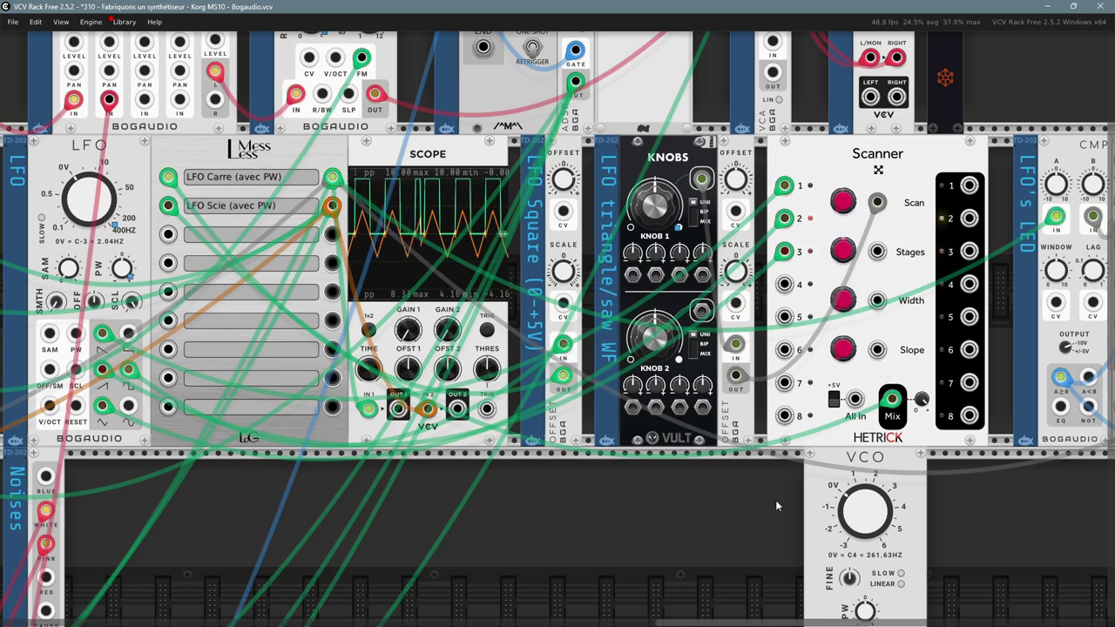
mouse_move(846, 205)
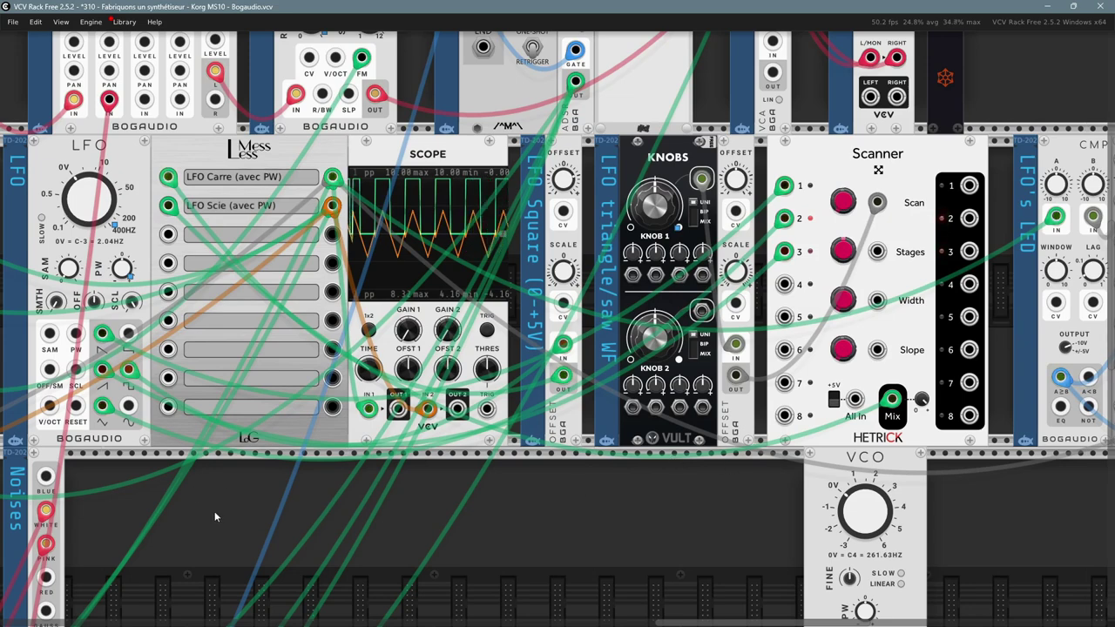
mouse_move(111, 223)
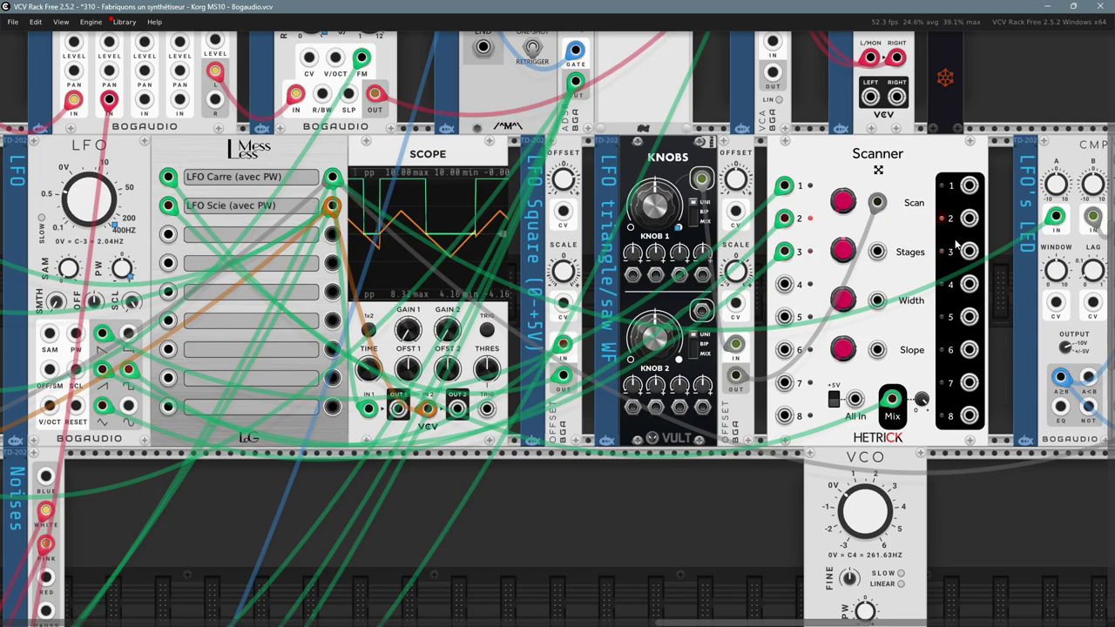
mouse_move(85, 201)
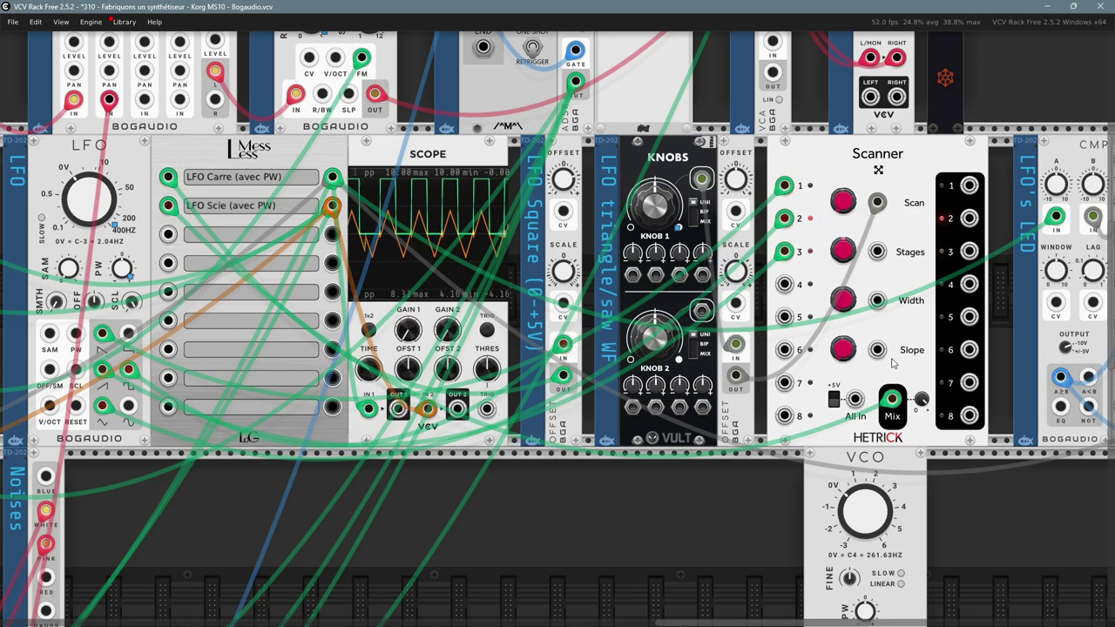
mouse_move(845, 356)
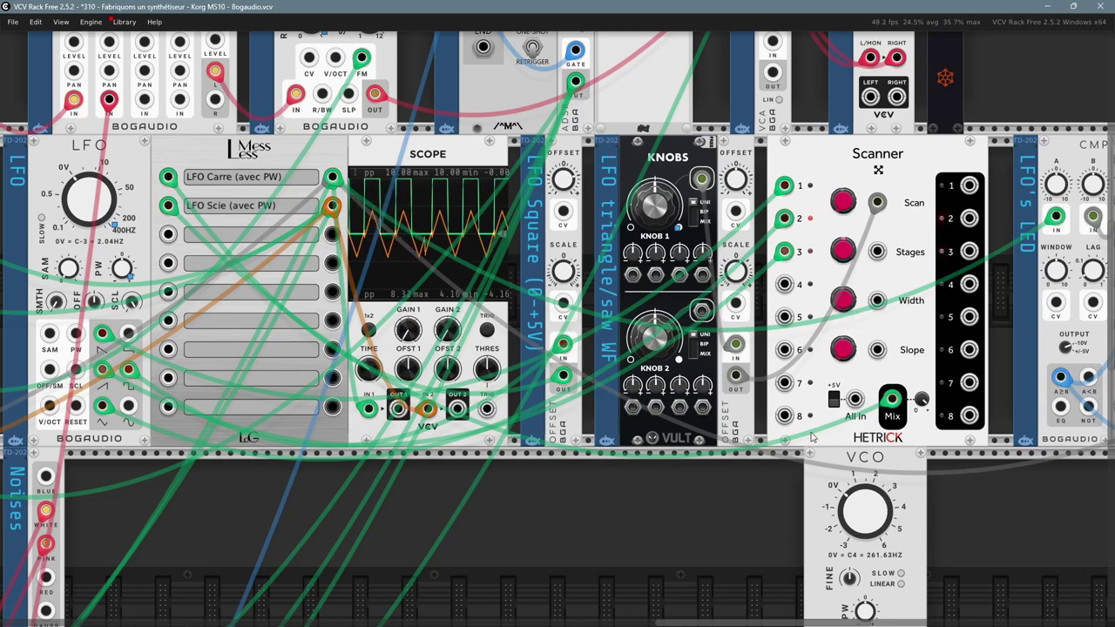
Step: Inspect the Scanner's Scan, Stages, Width and Slope knob settings up close
scroll(822, 410, up, 2)
drag(818, 409, 699, 427)
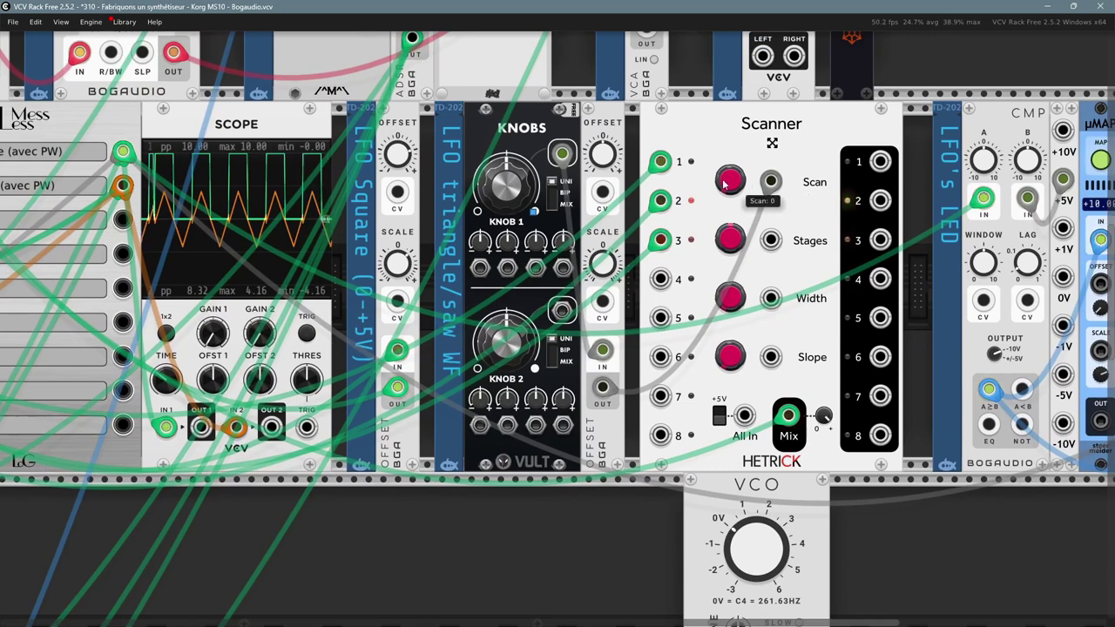
mouse_move(729, 245)
mouse_move(730, 298)
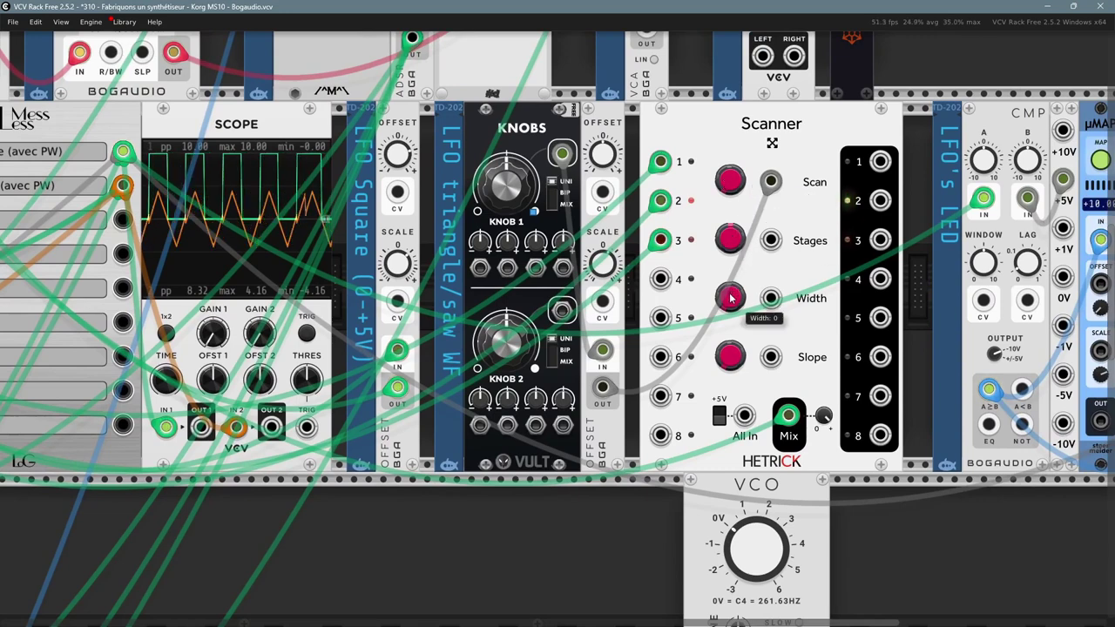
mouse_move(741, 353)
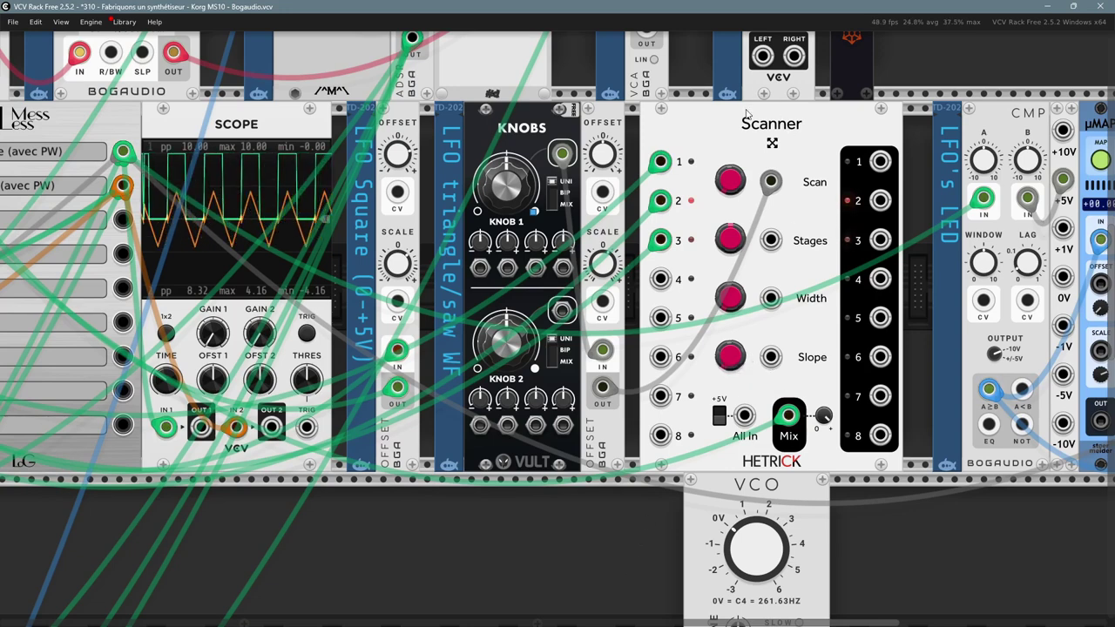
Step: View the Scanner module's options without changing anything
right_click(739, 124)
click(637, 562)
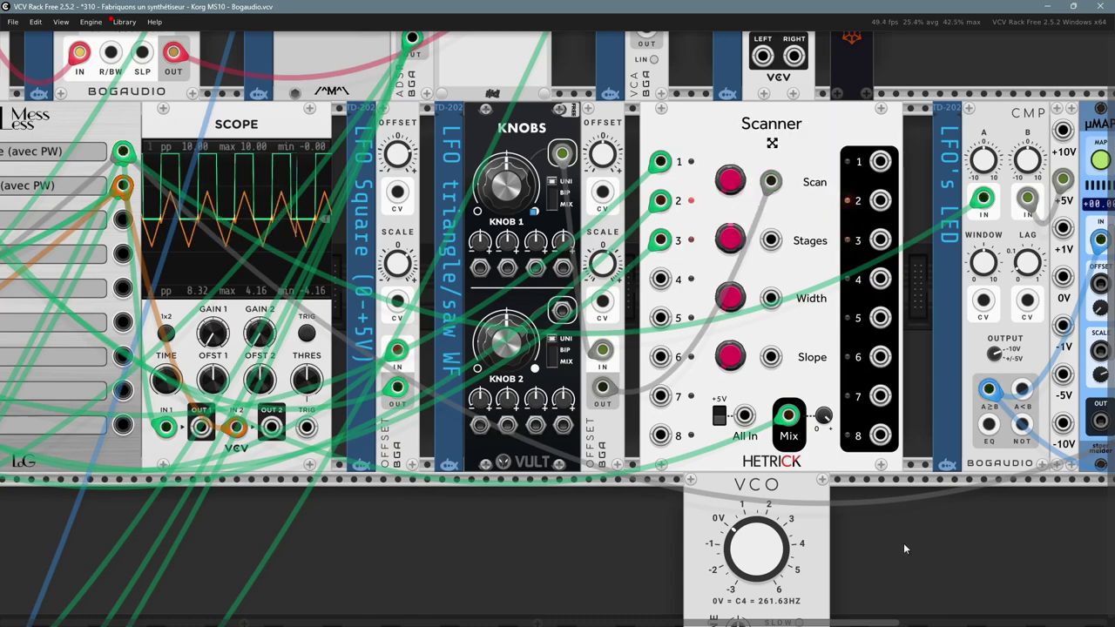
drag(930, 531, 778, 533)
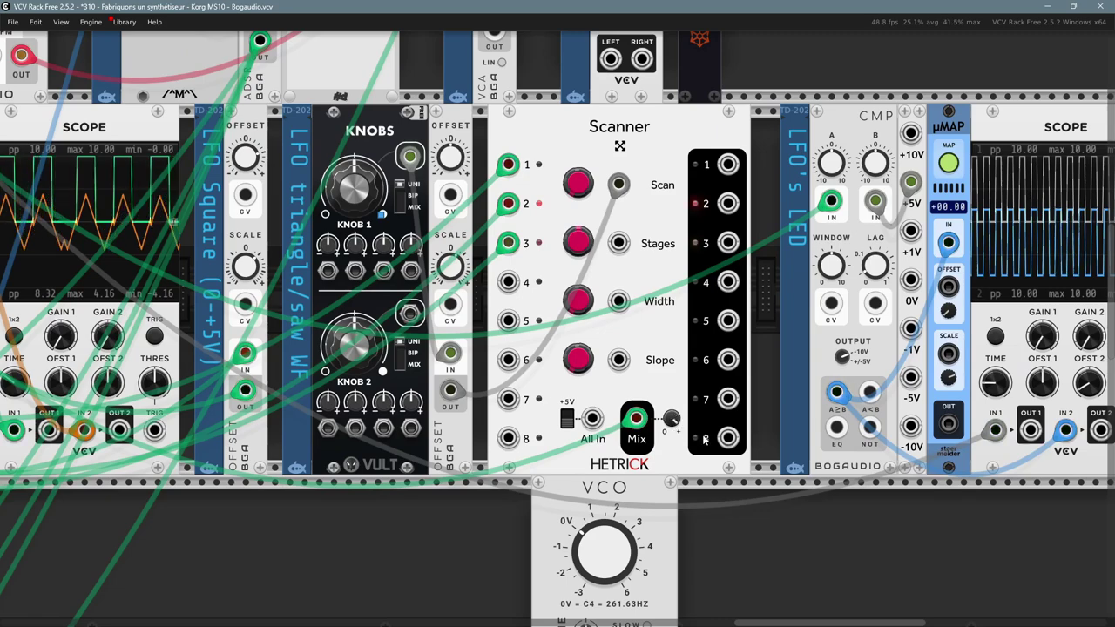
drag(866, 535, 1067, 522)
Step: View the plugin information of the Less Mess module that carries the LFO Carre and LFO Scie signals
drag(258, 214, 357, 289)
scroll(453, 276, down, 1)
scroll(453, 276, right, 1)
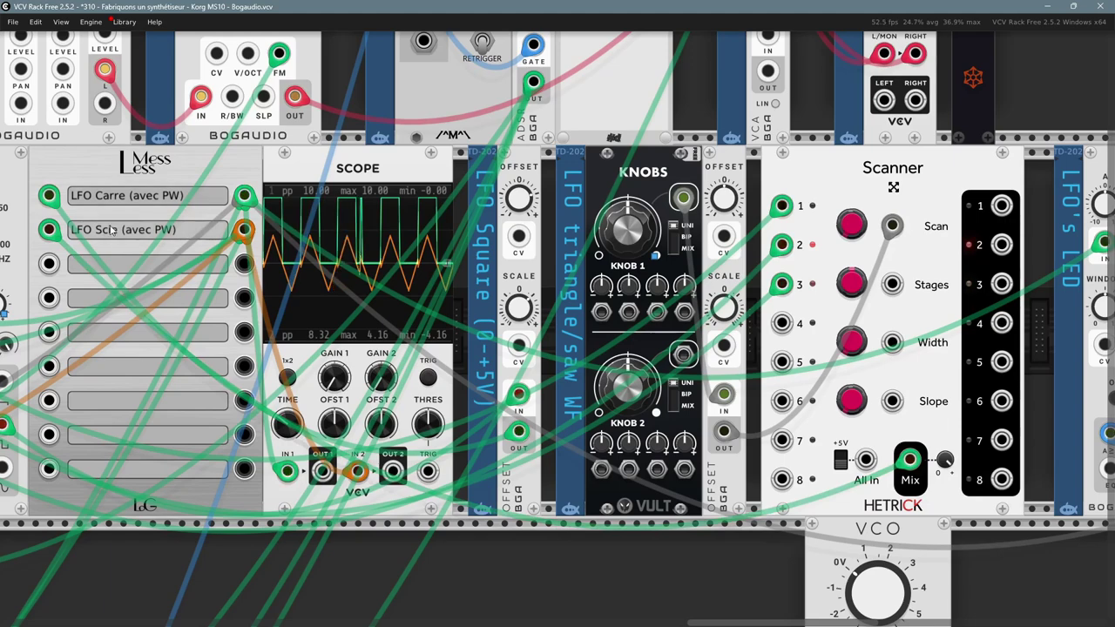
drag(119, 177, 168, 181)
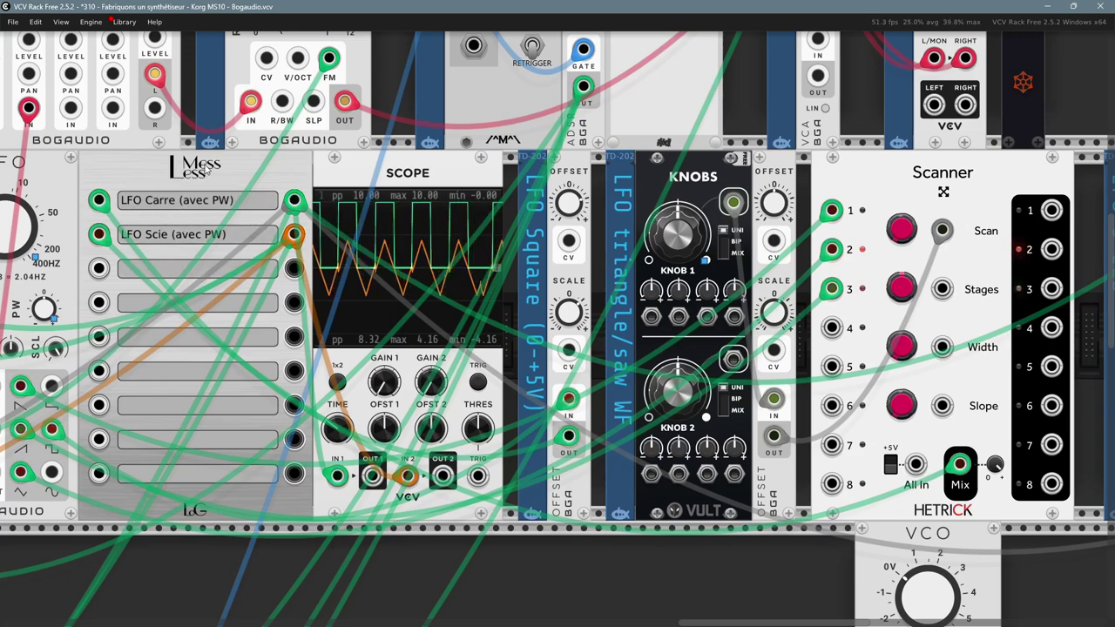
right_click(206, 171)
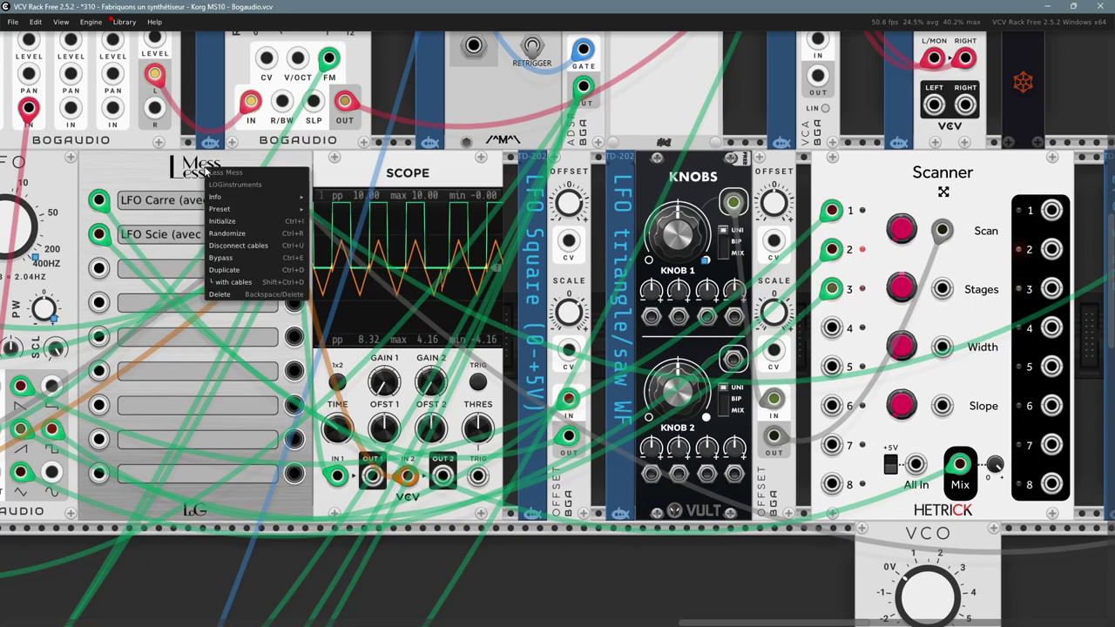
mouse_move(241, 196)
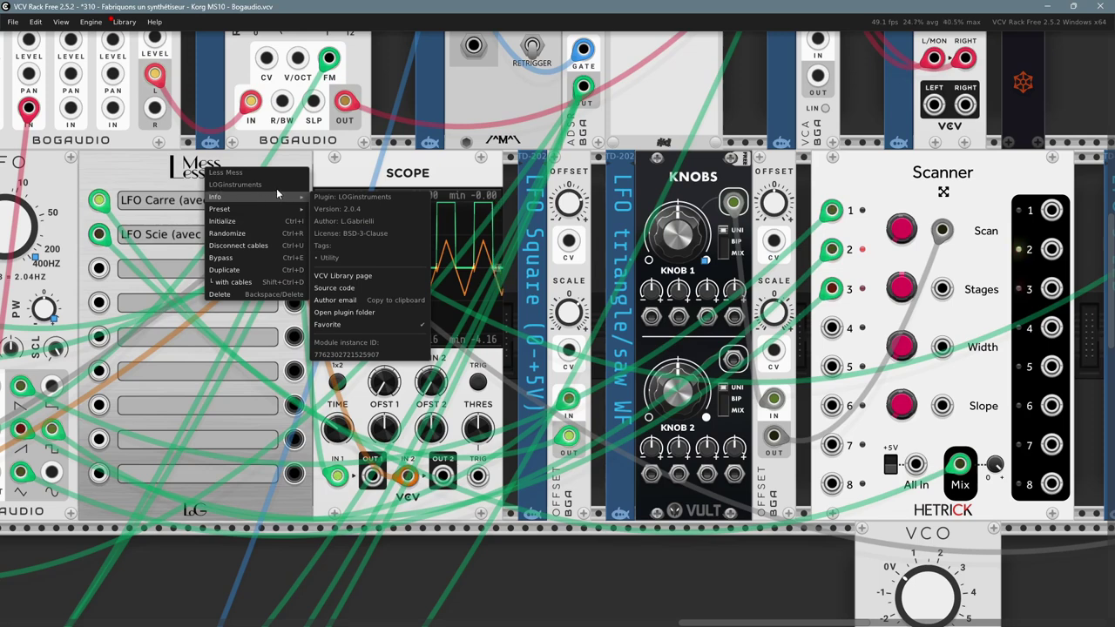
click(144, 177)
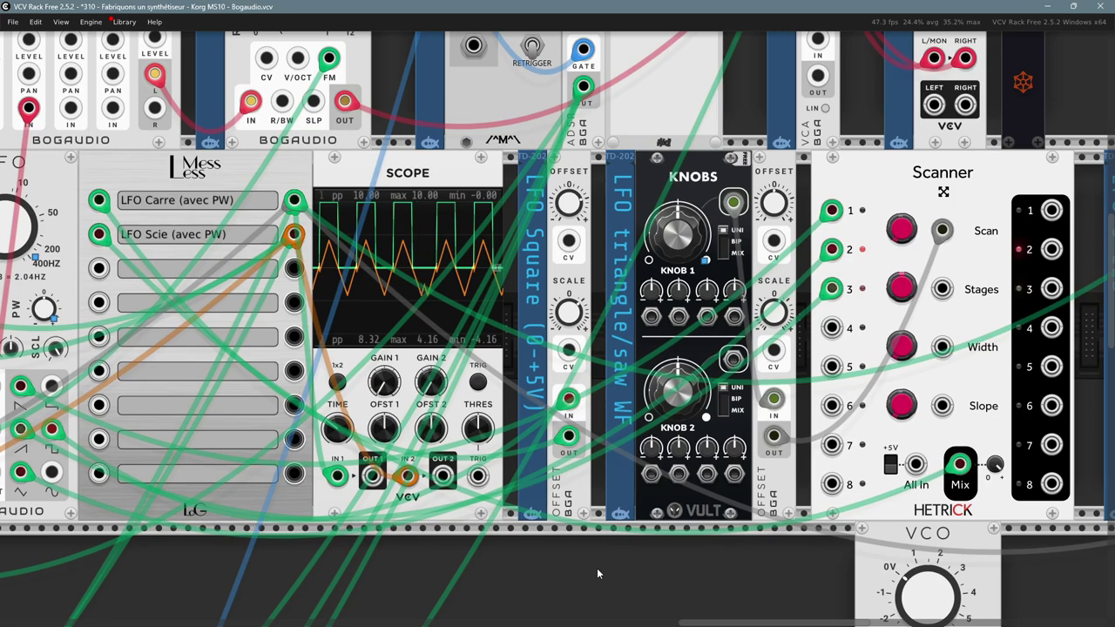
Step: Sweep Knob 1 on the Vult Knobs module while comparing the LFO waveforms on the scope, and return it to 0.5
mouse_move(593, 567)
mouse_down()
mouse_move(628, 555)
mouse_move(605, 554)
mouse_up()
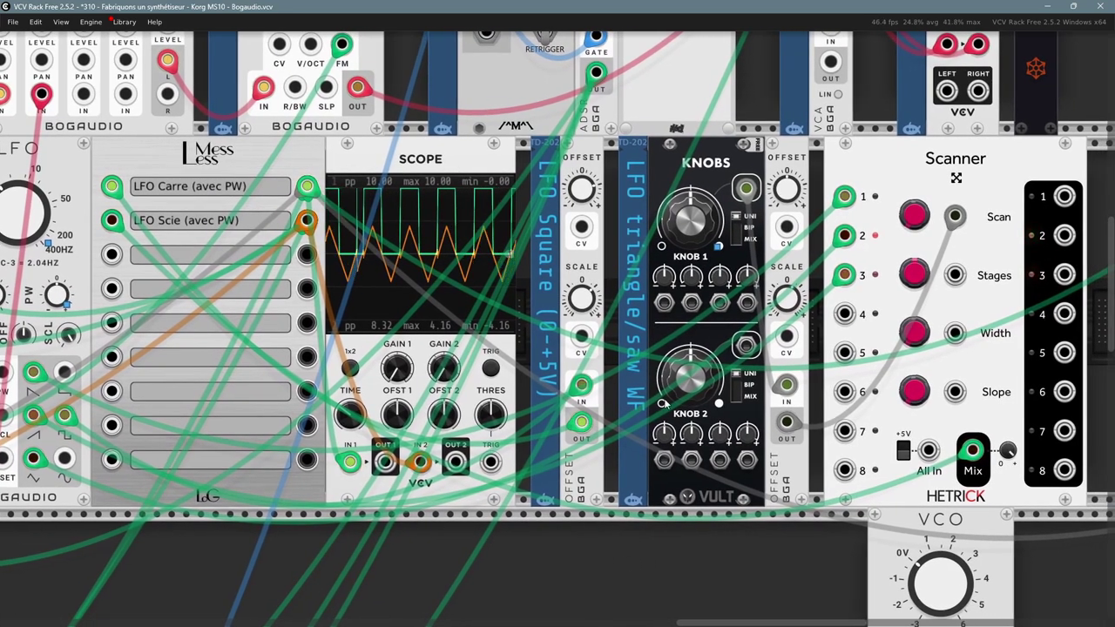
drag(693, 218, 690, 181)
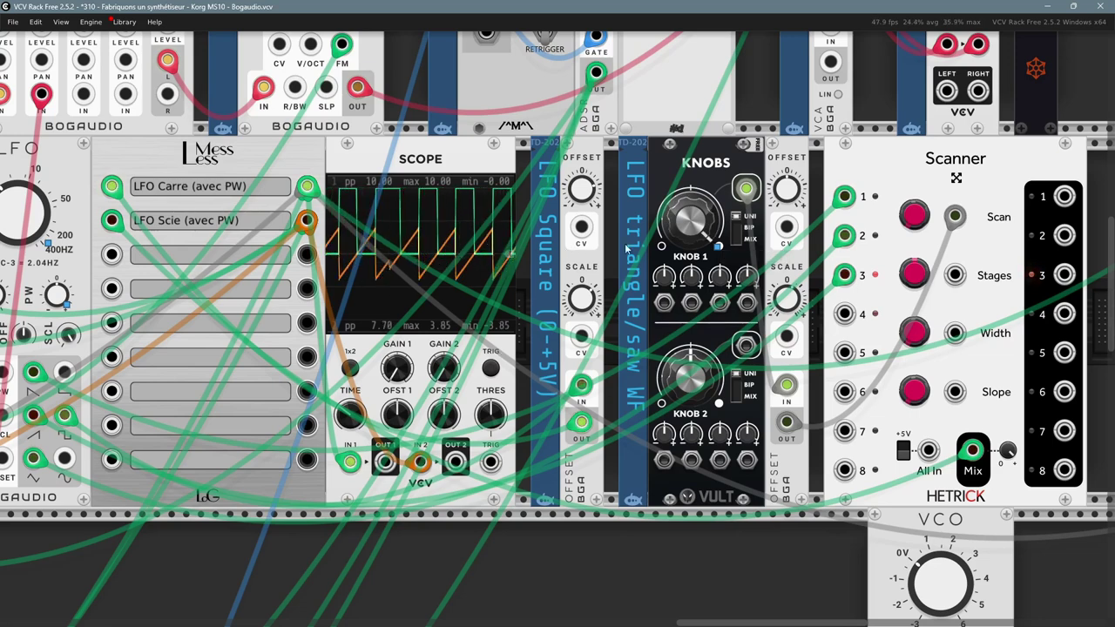
drag(690, 213, 690, 244)
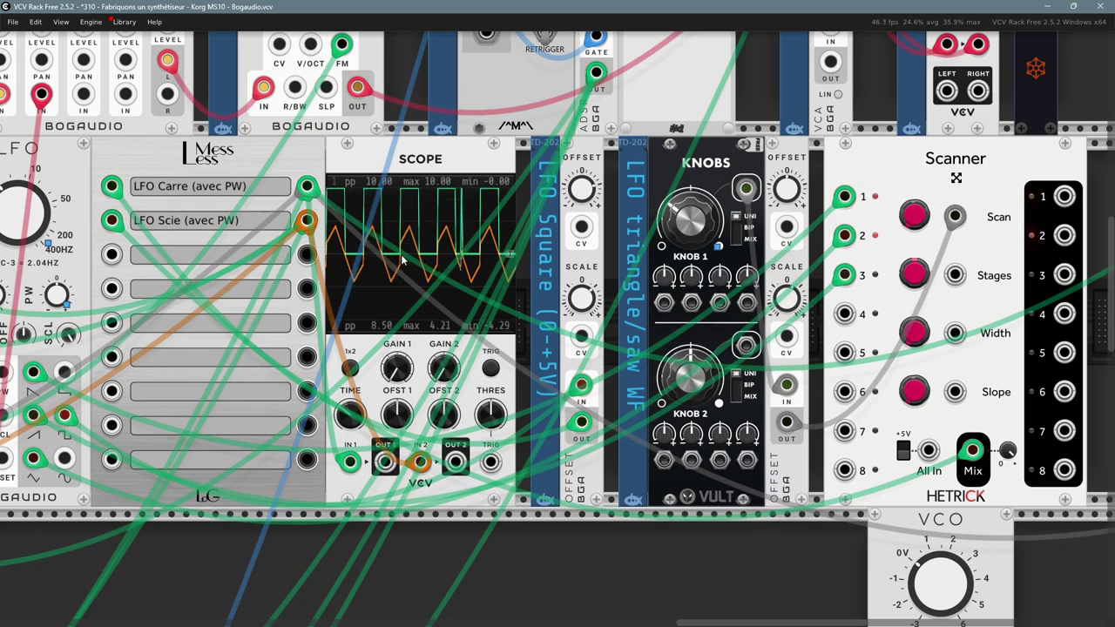
drag(690, 218, 690, 239)
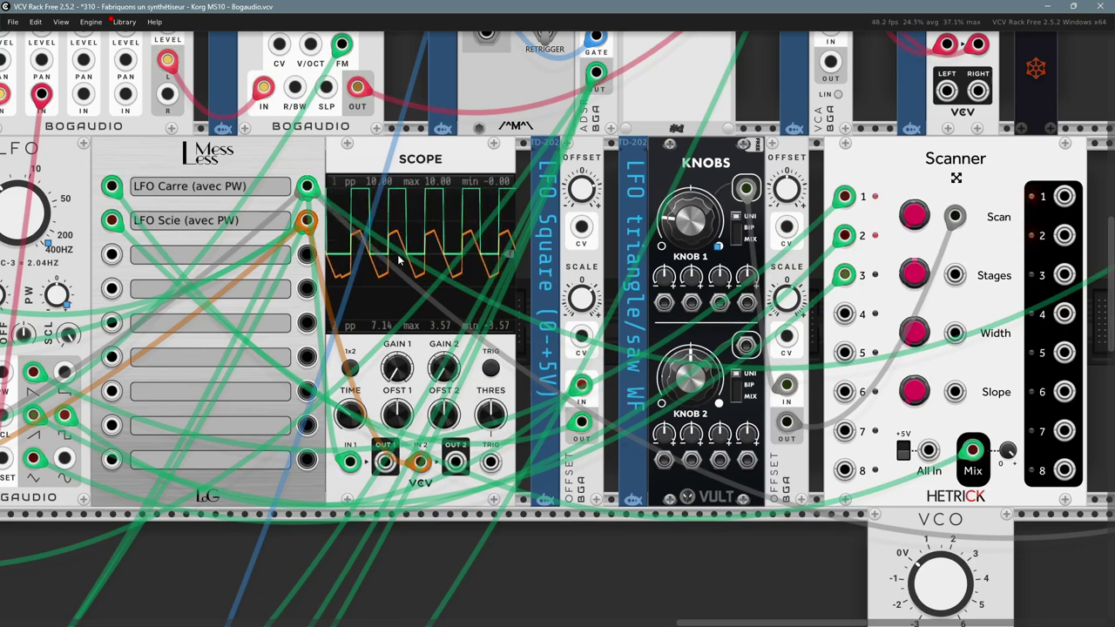
mouse_move(702, 212)
drag(701, 212, 701, 323)
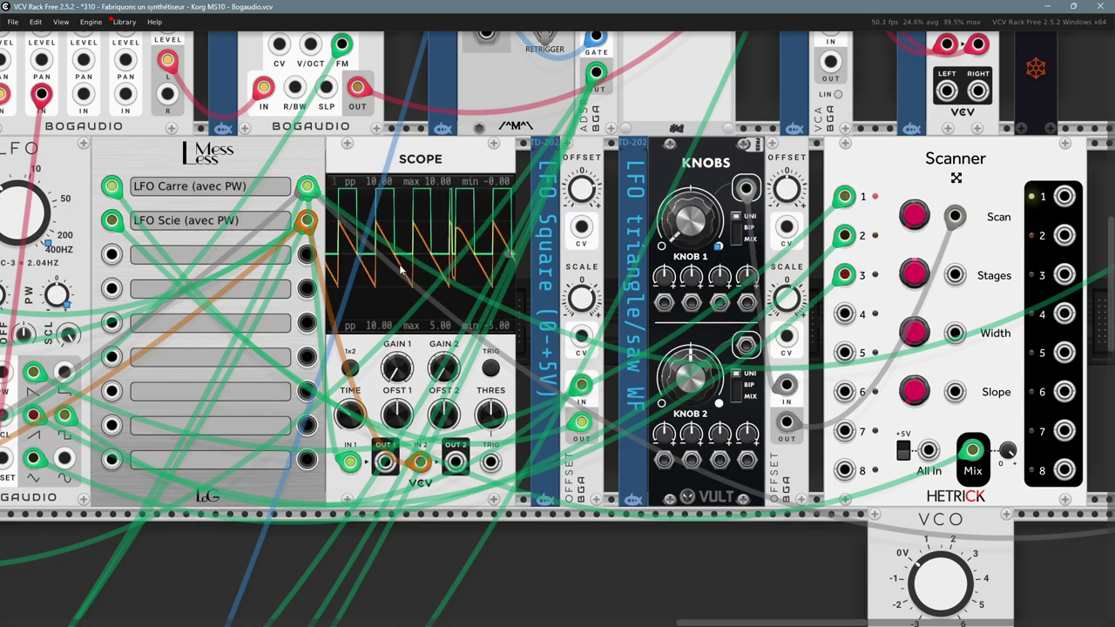
mouse_move(707, 240)
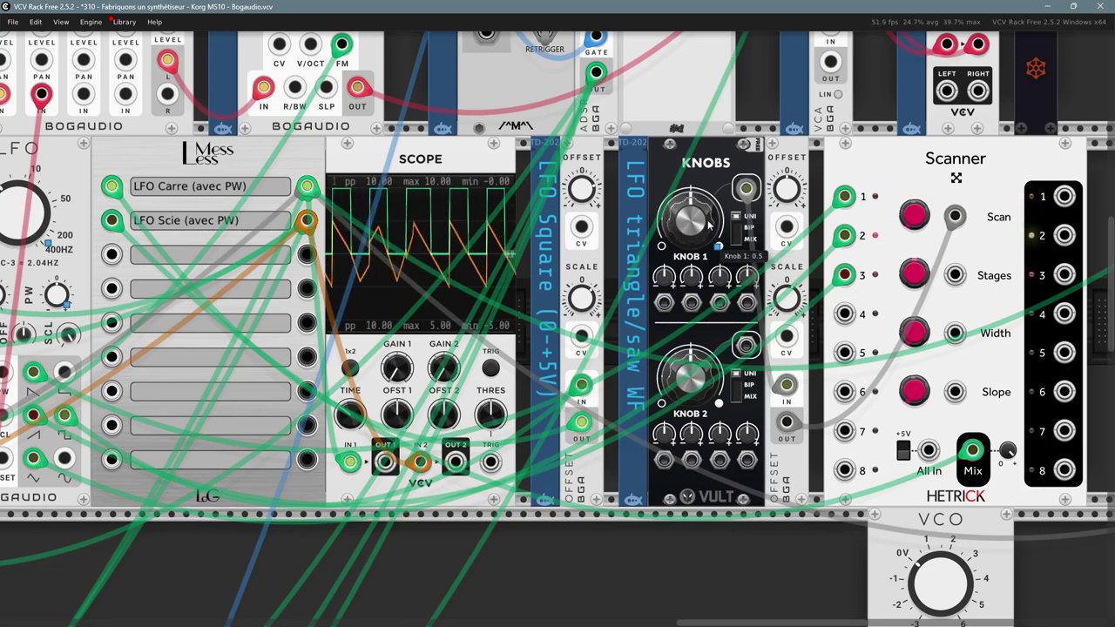
Step: Sweep the Mod Gen Wave form control up to about 0.84 on the front panel and reset it to 0.5
scroll(688, 218, down, 3)
scroll(684, 218, down, 3)
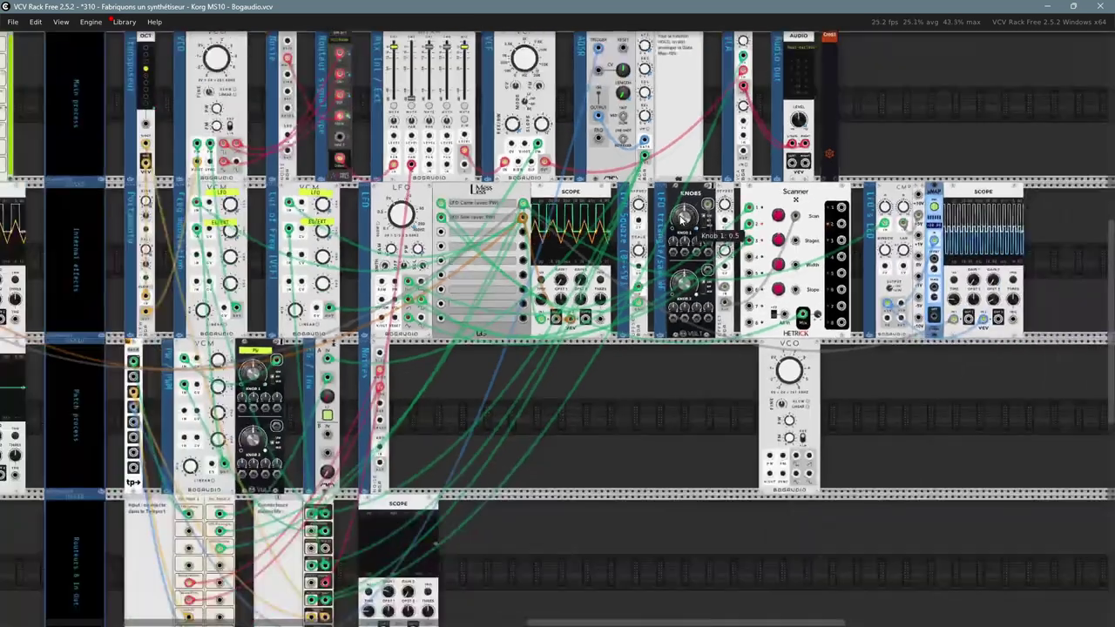
drag(684, 218, 1019, 317)
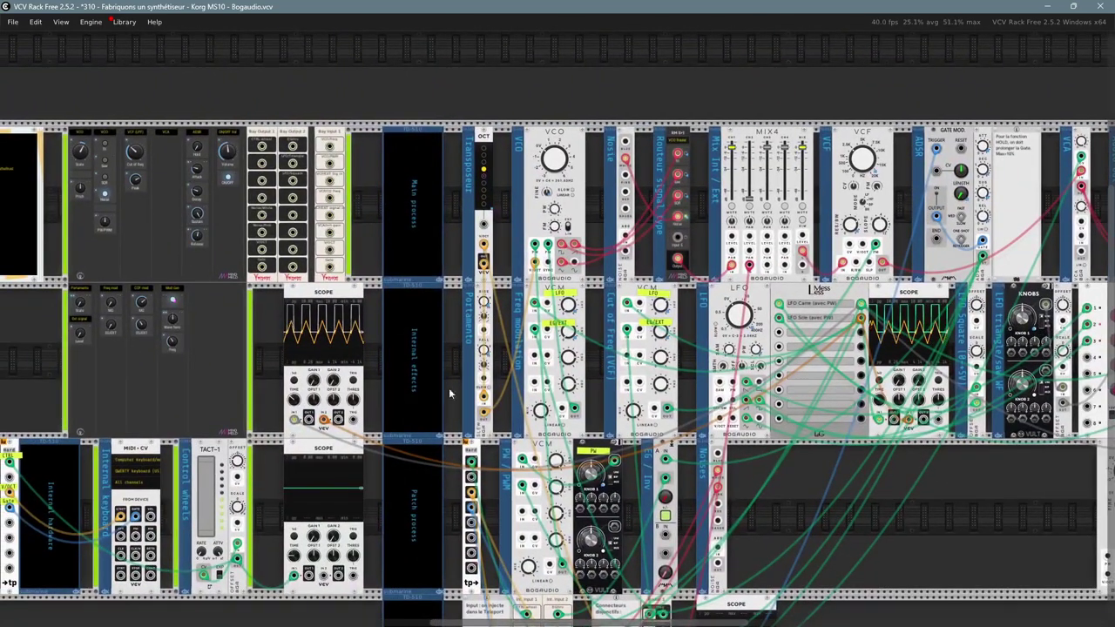
mouse_move(172, 324)
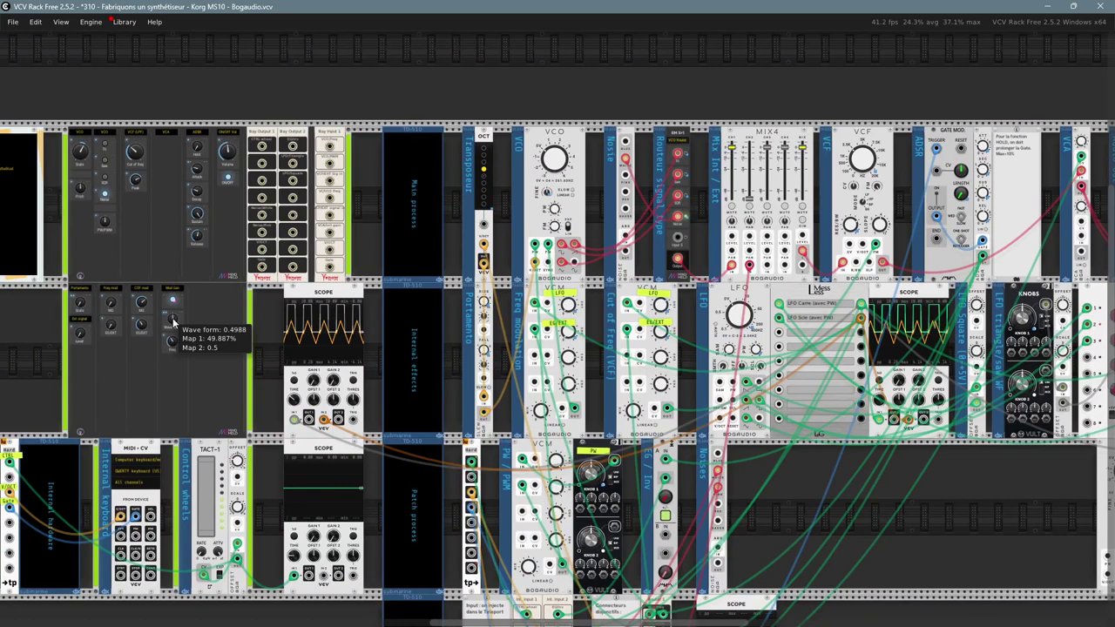
drag(173, 320, 172, 276)
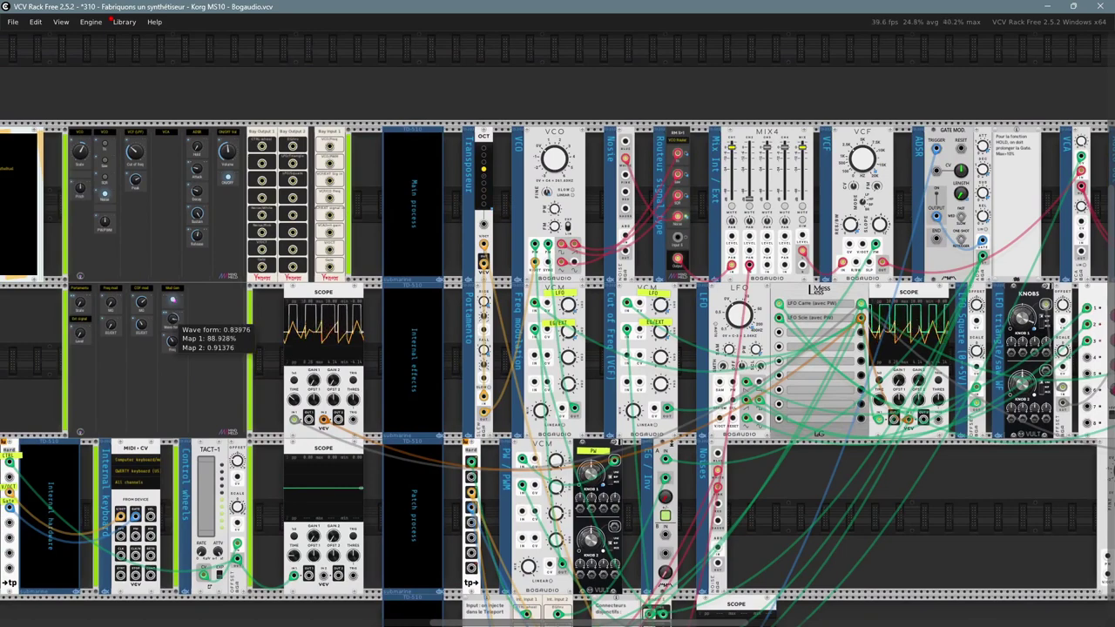
drag(172, 340, 172, 287)
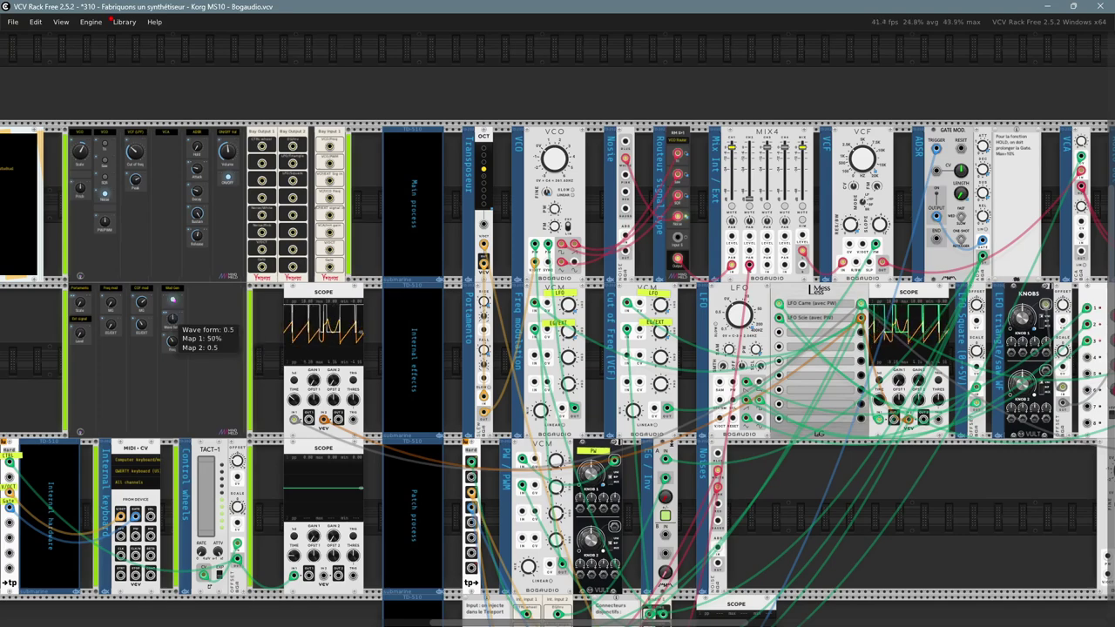
Step: Inspect the Map 1 to Map 4 parameter assignments of the Mod Gen Wave form control
scroll(202, 345, up, 5)
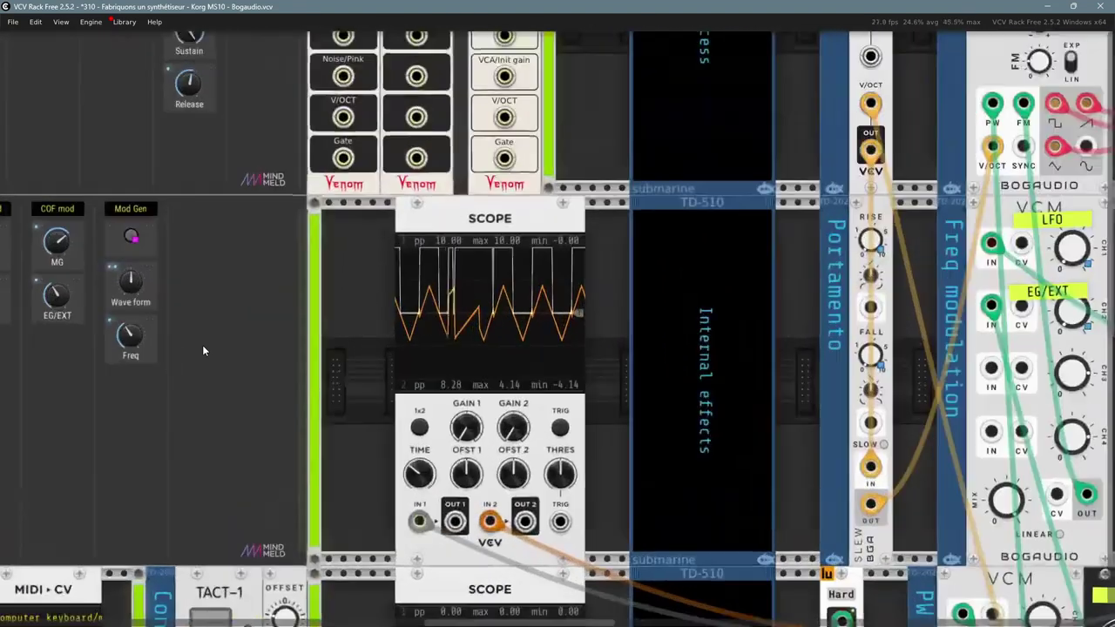
scroll(202, 345, up, 2)
scroll(211, 336, up, 3)
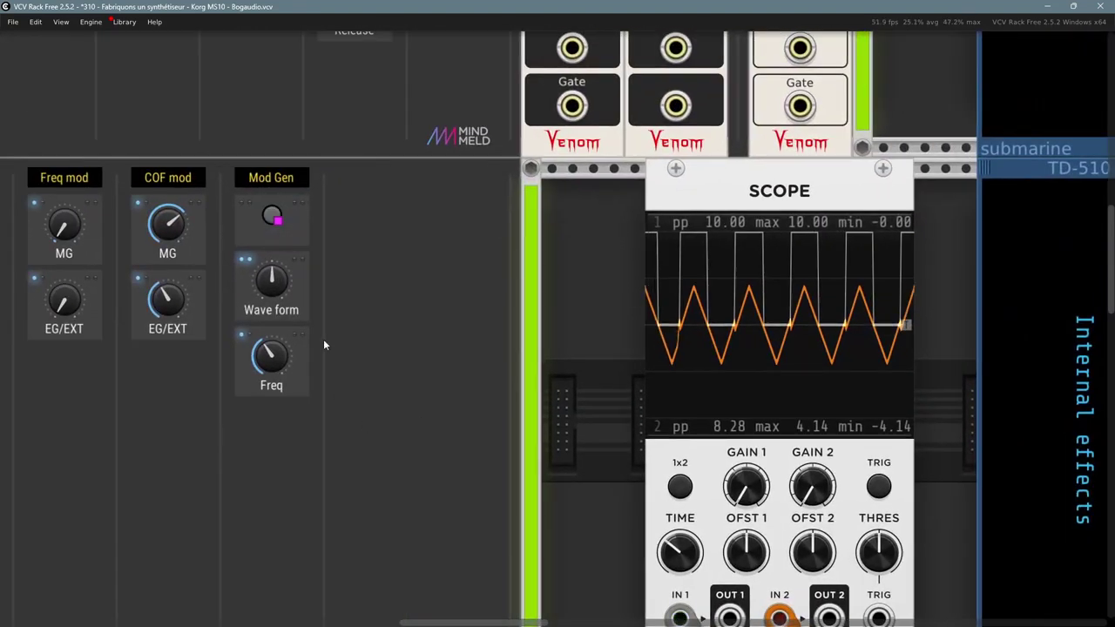
right_click(301, 273)
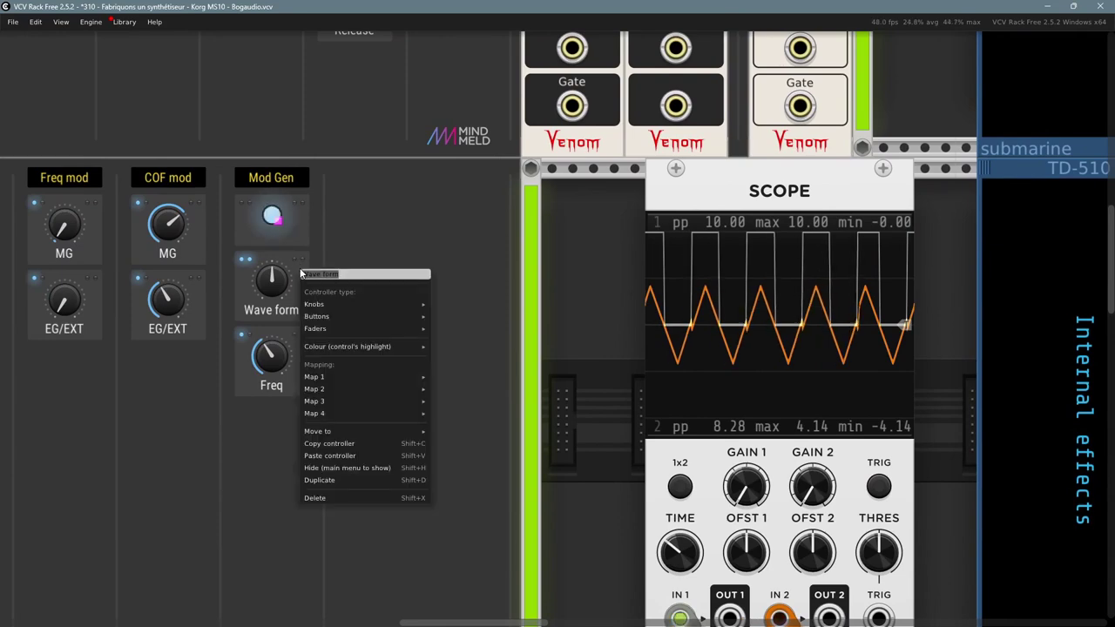
mouse_move(356, 400)
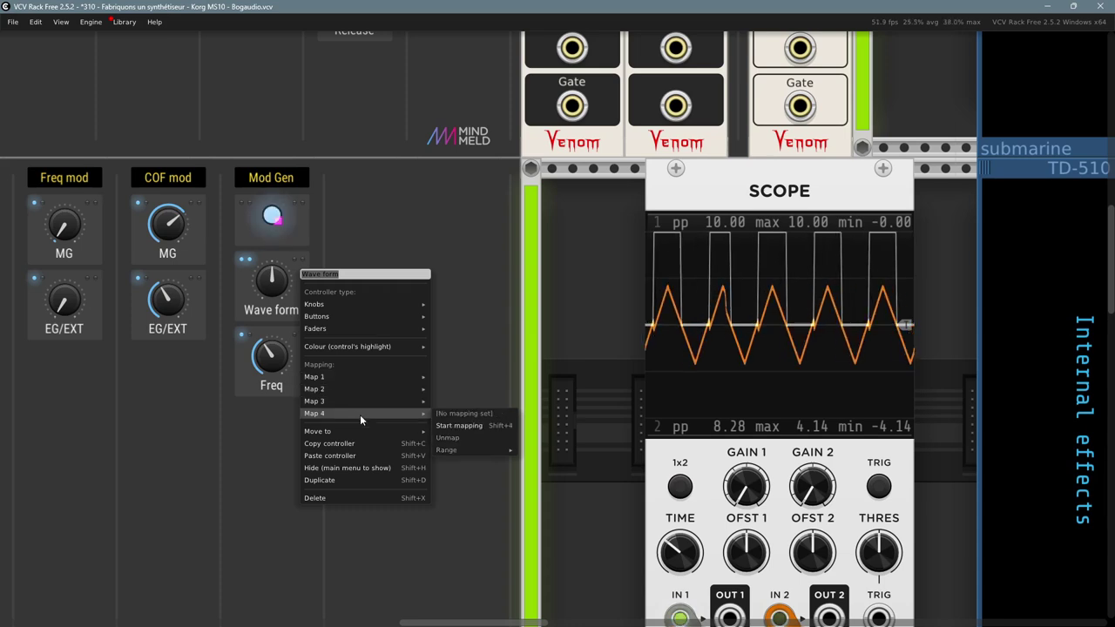
mouse_move(358, 371)
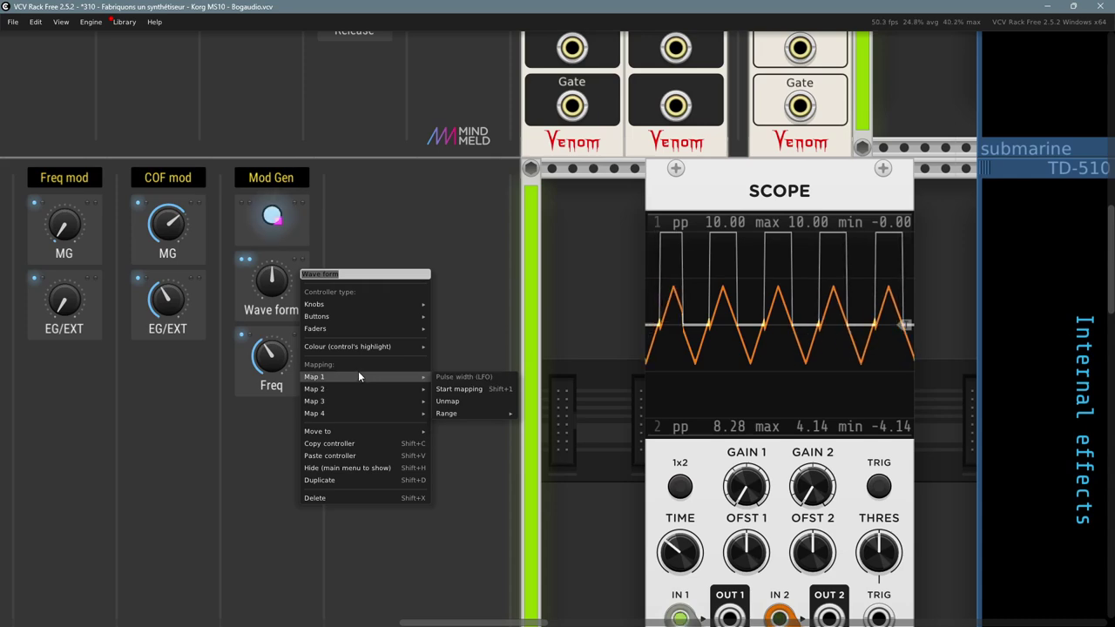
click(458, 295)
Step: Examine how the LFO signals run through Less Mess to the scopes, and where the PW Knobs module sits below
scroll(463, 333, down, 3)
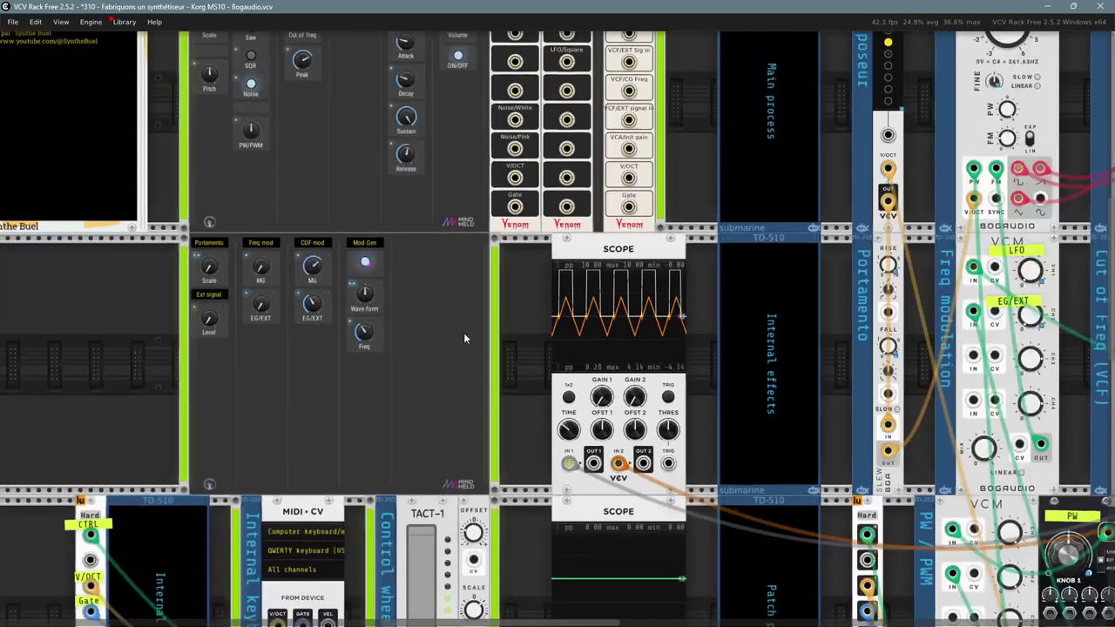
scroll(465, 334, down, 1)
drag(665, 352, 225, 366)
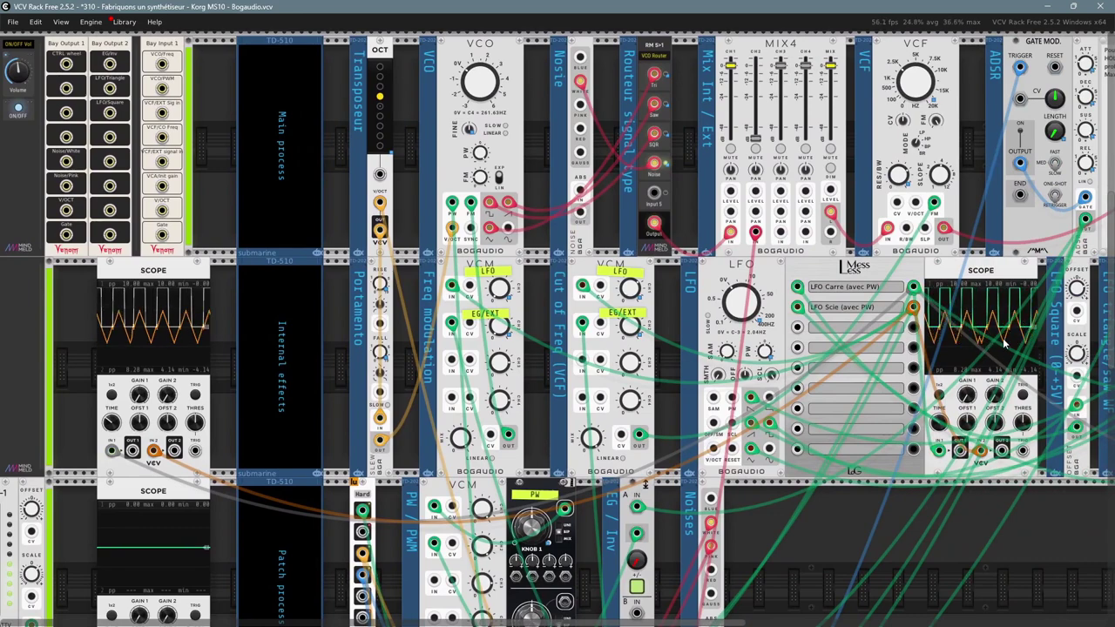
drag(1000, 466, 873, 424)
drag(1020, 270, 1055, 285)
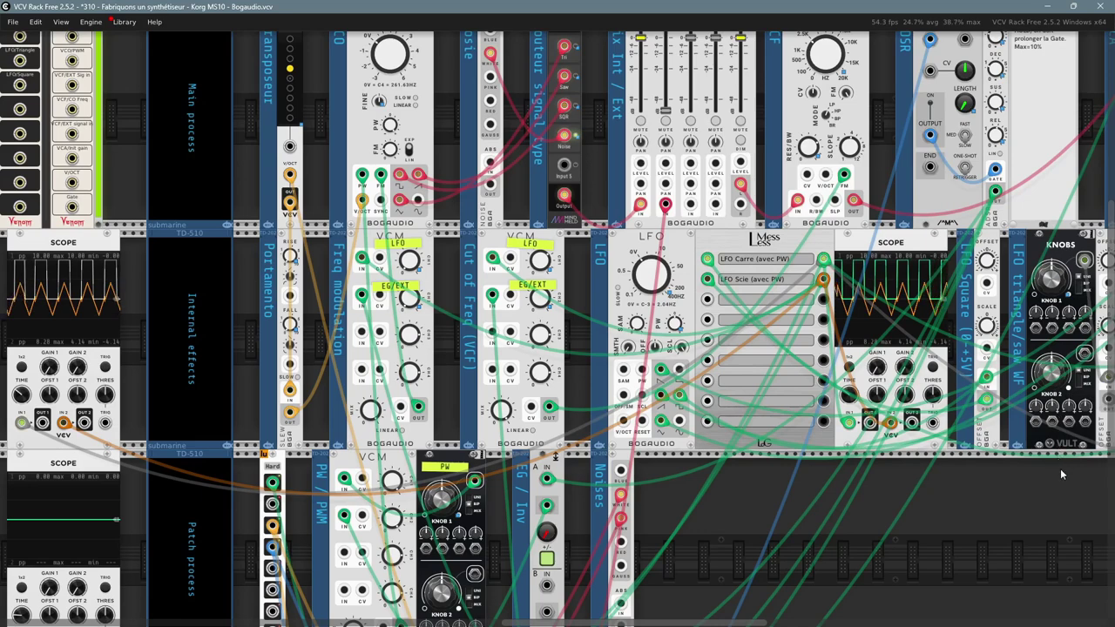
drag(1061, 469, 1063, 443)
click(994, 503)
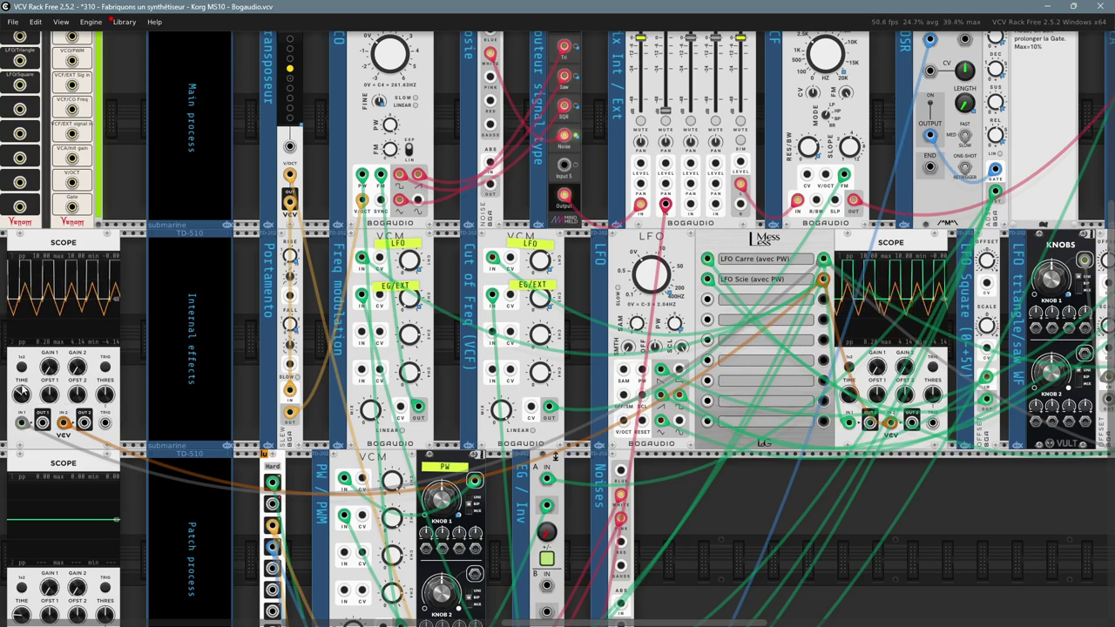
drag(642, 504, 725, 427)
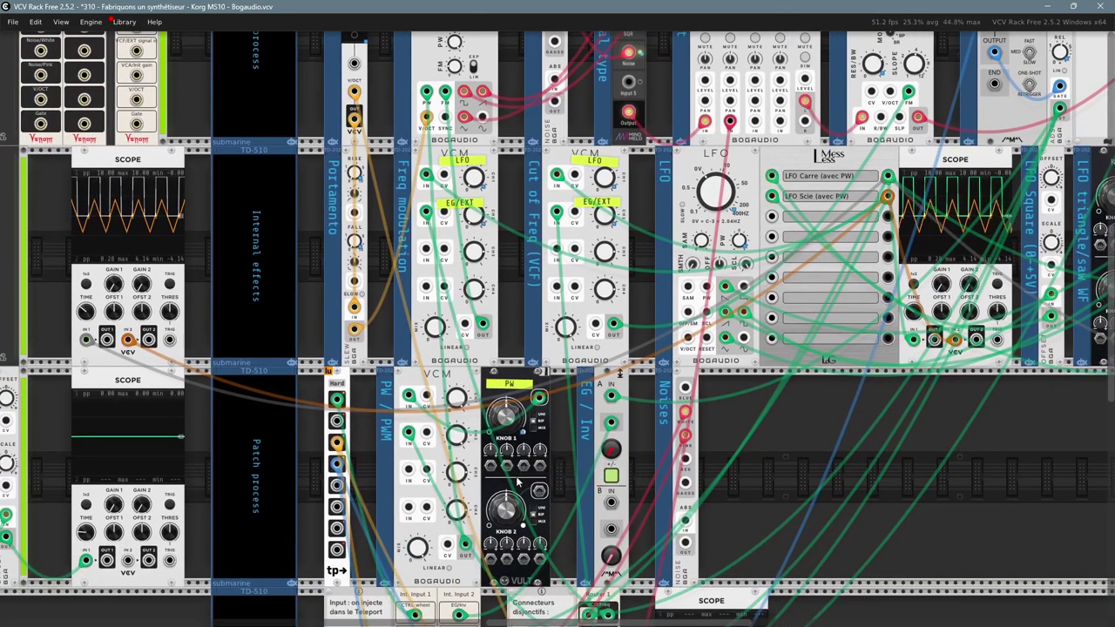
click(503, 395)
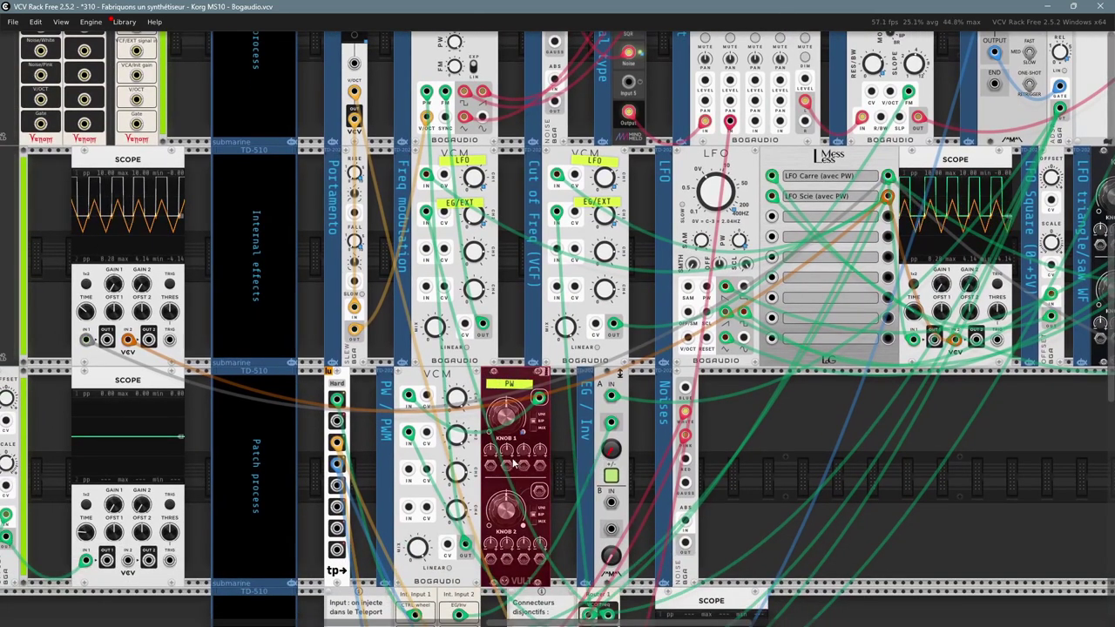
click(765, 455)
Step: Try the Mod Gen Wave form control at about 0.87 and reset it to its default
drag(298, 468, 756, 500)
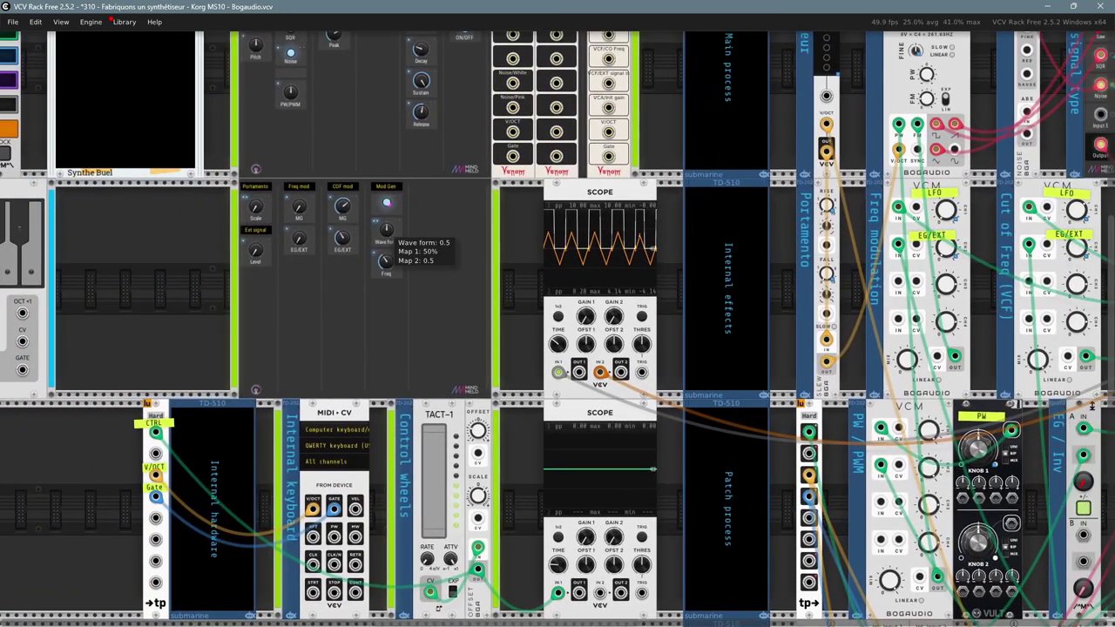
drag(386, 231, 386, 239)
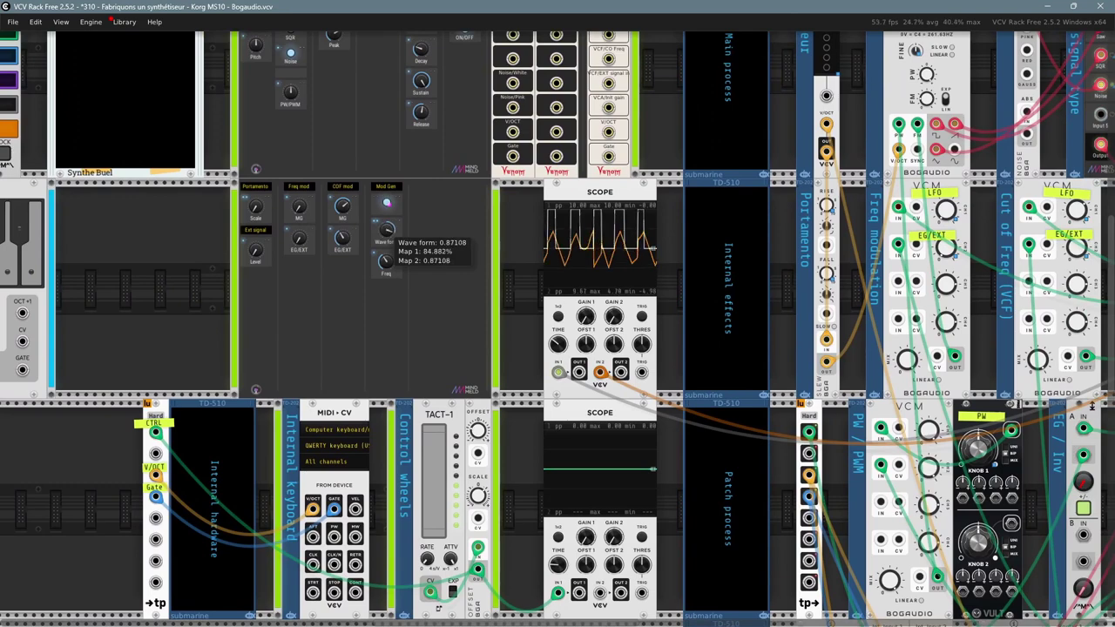
double_click(386, 231)
Step: Check the LFO module's pulse width knob that the Mod Gen Wave form control drives
drag(527, 289, 478, 305)
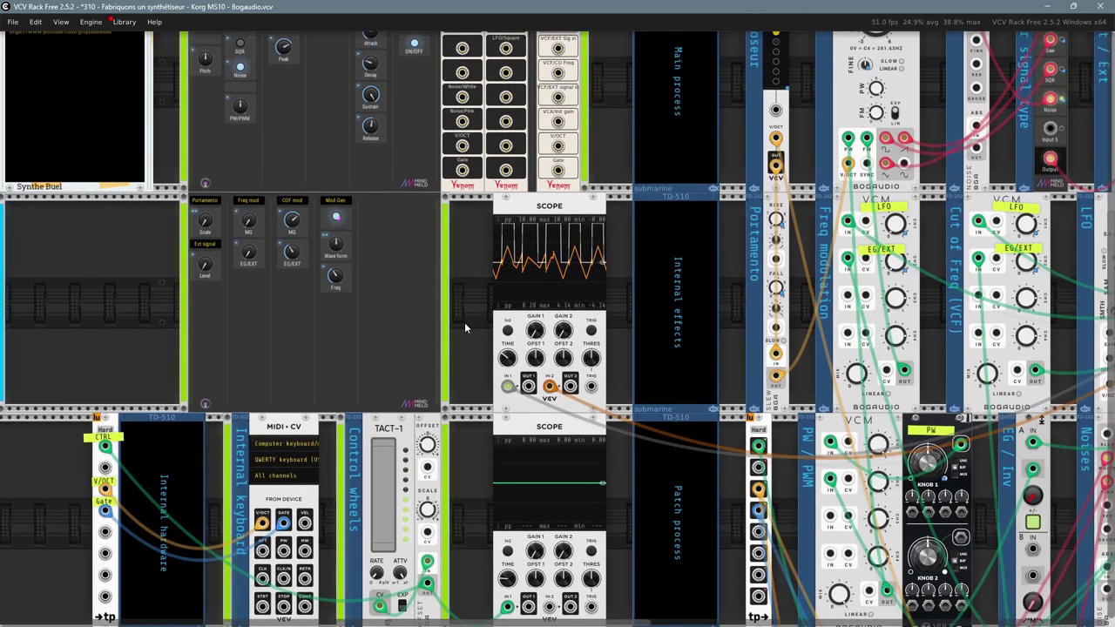
scroll(180, 342, up, 2)
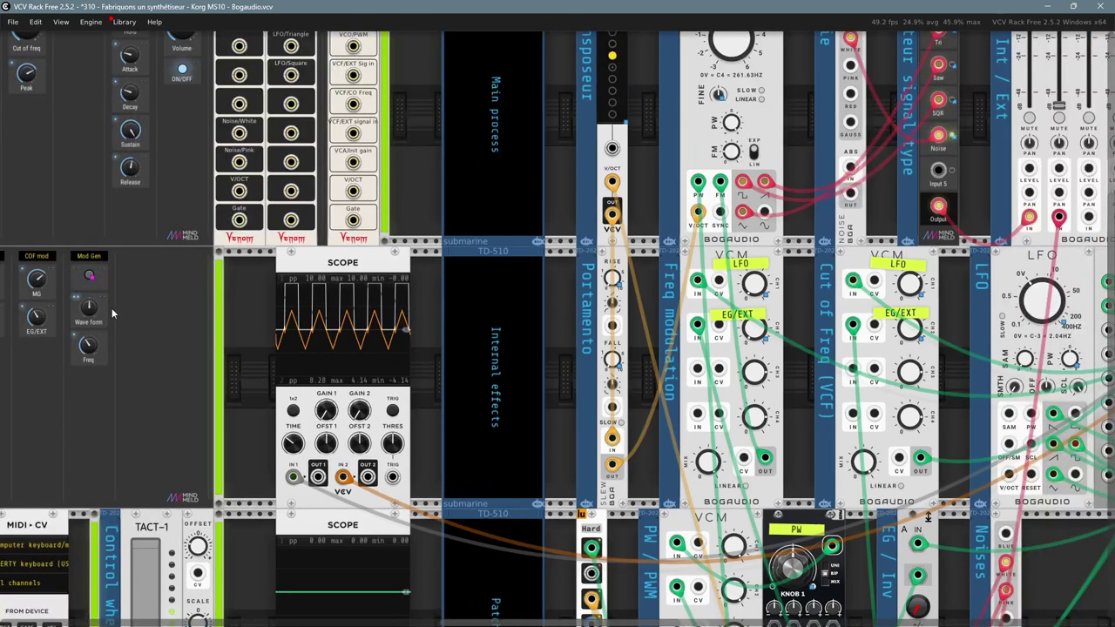
mouse_move(929, 337)
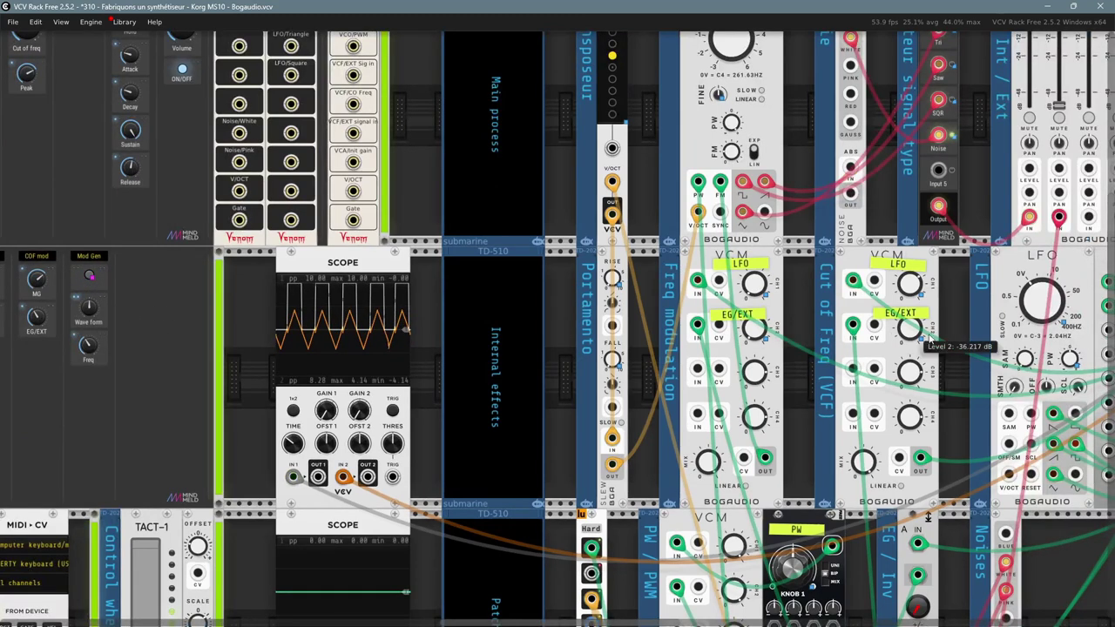
mouse_move(1073, 364)
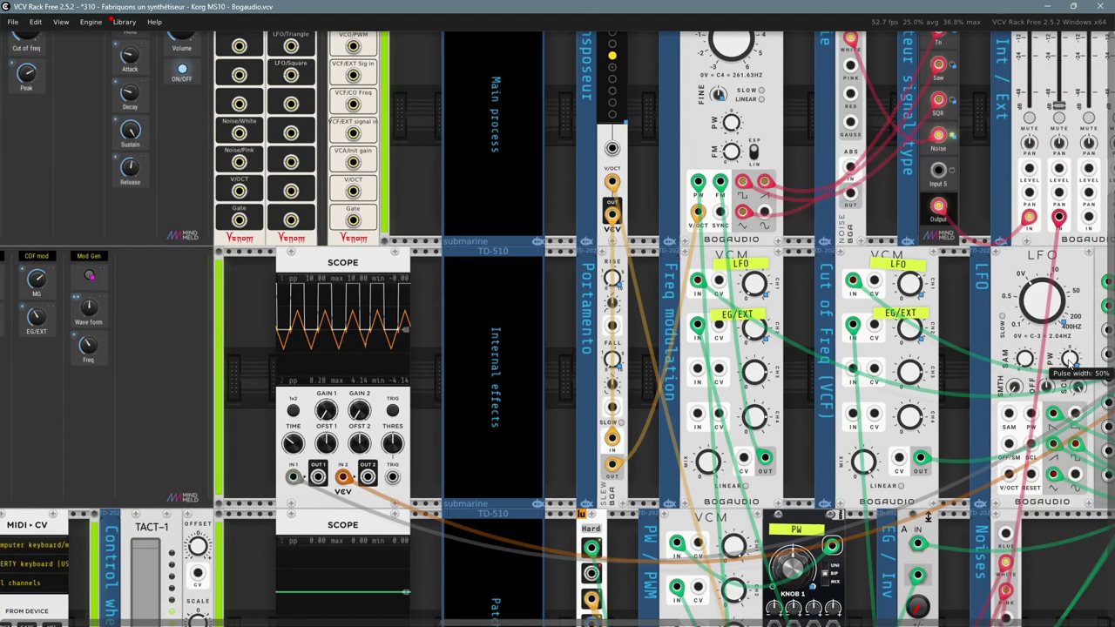
Step: Try a higher Mod Gen Wave form setting to narrow the LFO's square pulses, and reset the control to its default
mouse_move(1049, 306)
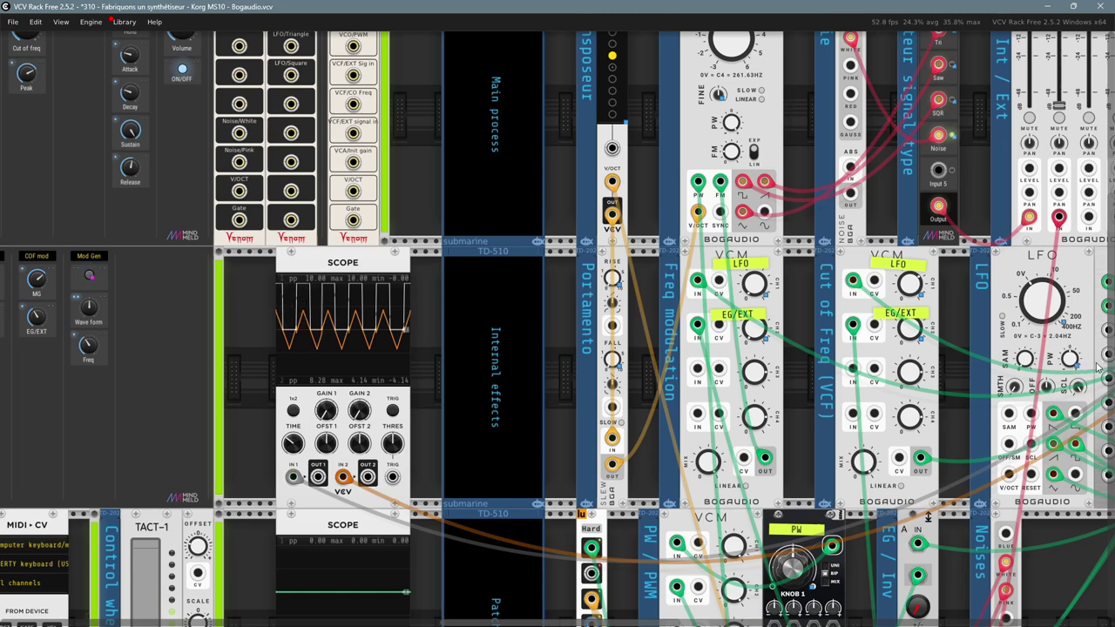
mouse_move(1084, 390)
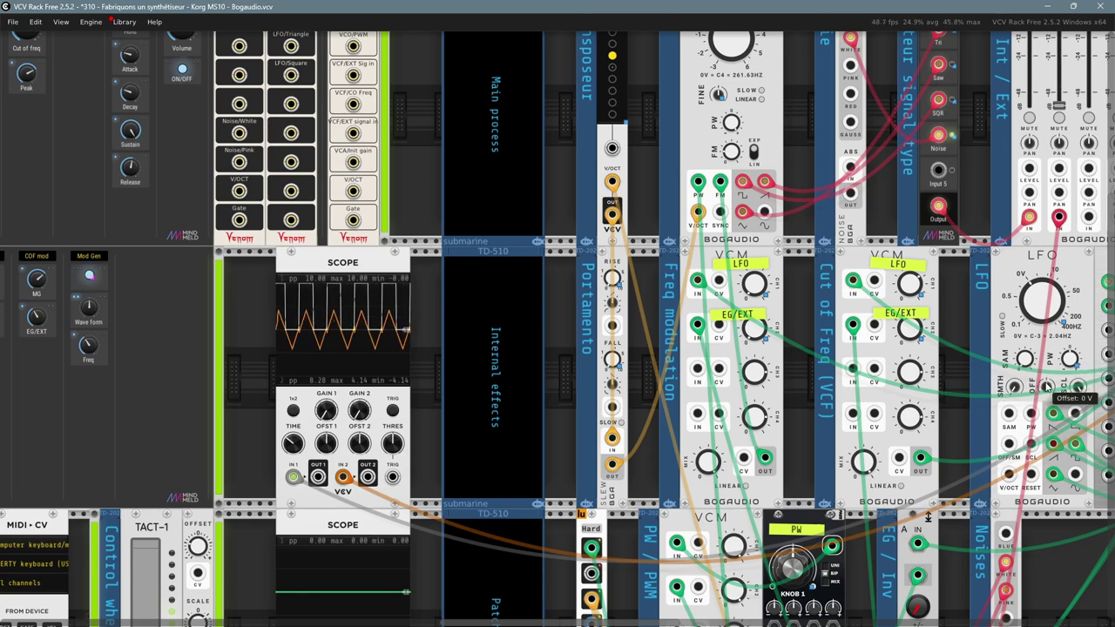
mouse_move(87, 310)
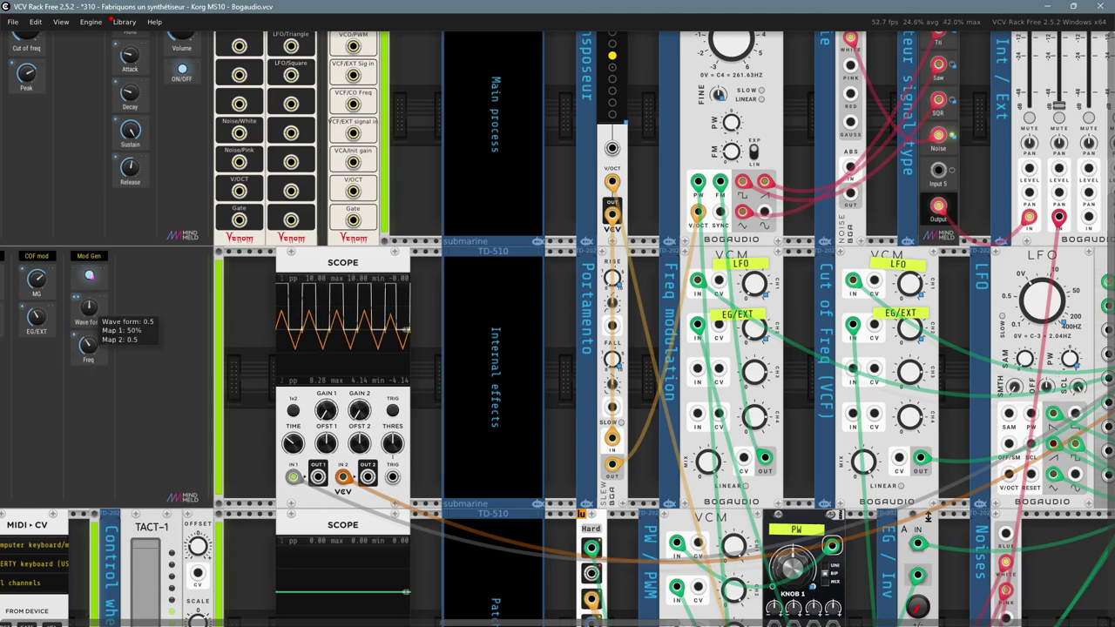
drag(87, 309, 88, 278)
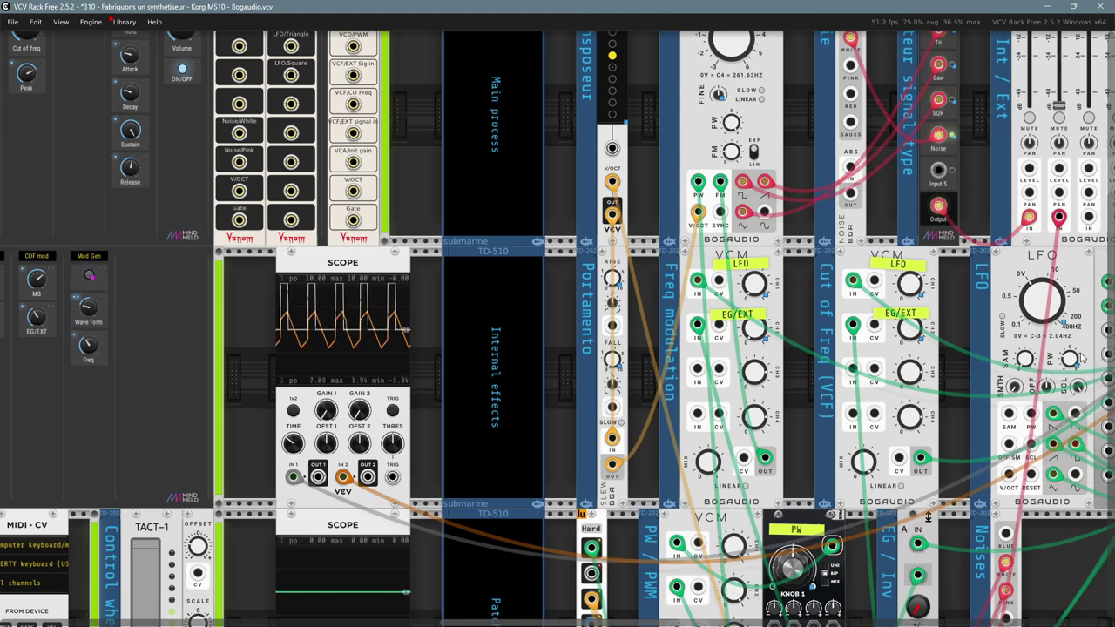
double_click(89, 305)
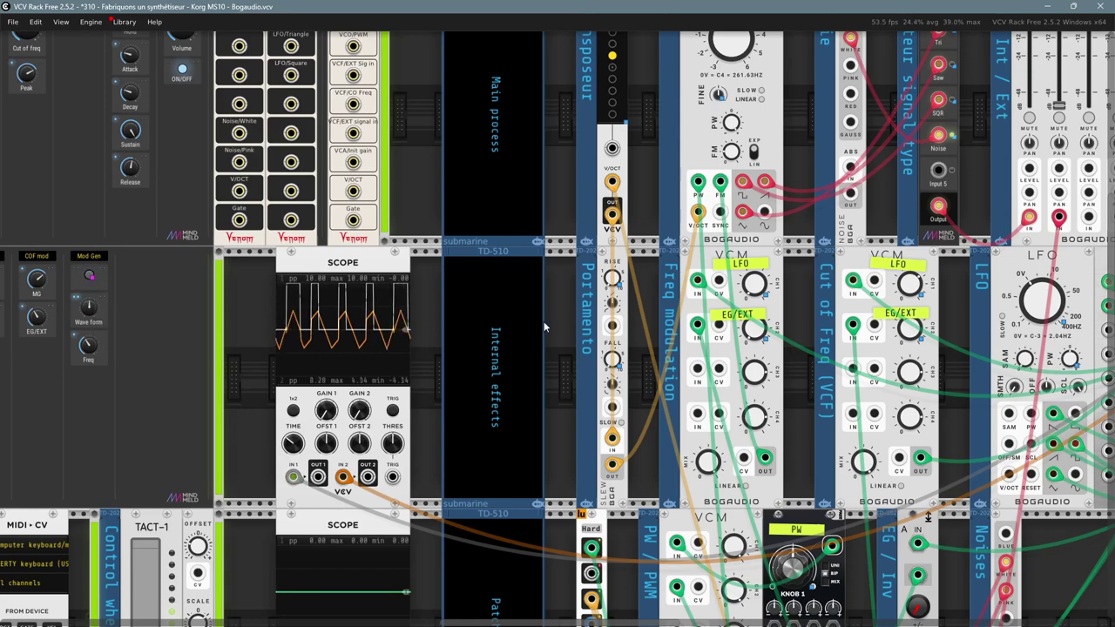
Step: Examine how the LFO's waveform outputs are routed to the Scanner inputs and where the LFO triangle/saw Knobs module sits
scroll(544, 321, right, 3)
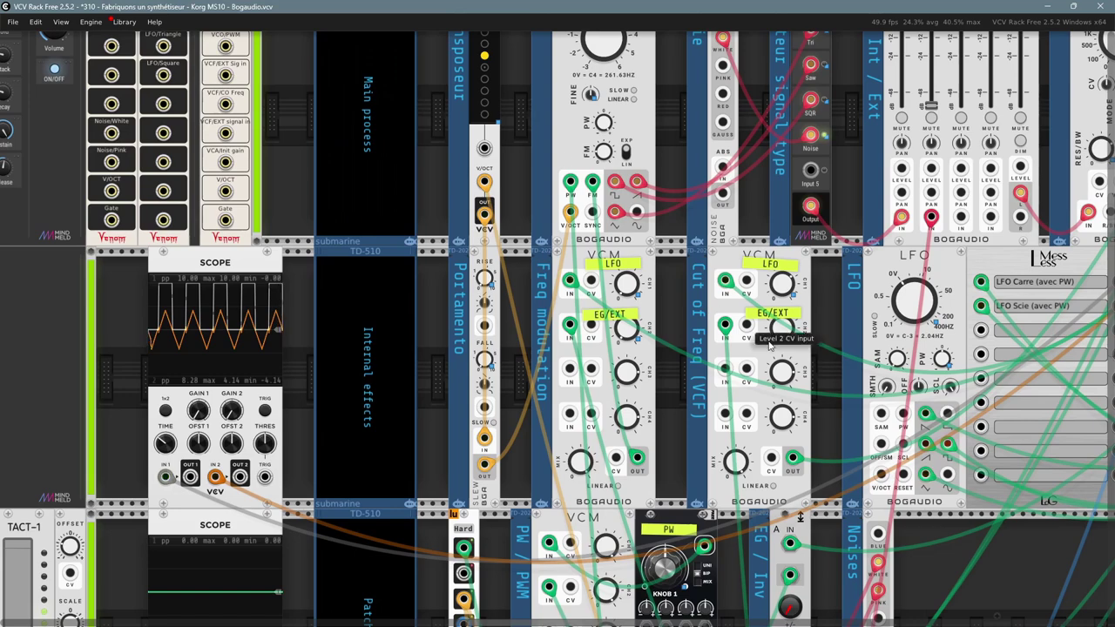
drag(824, 310, 840, 335)
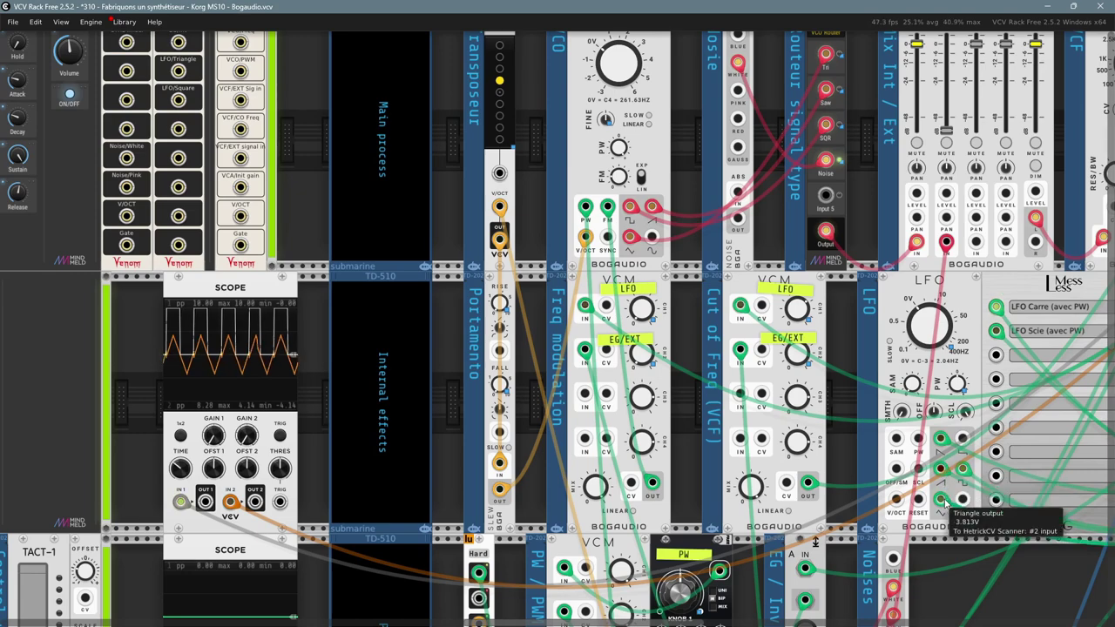
drag(899, 438, 171, 401)
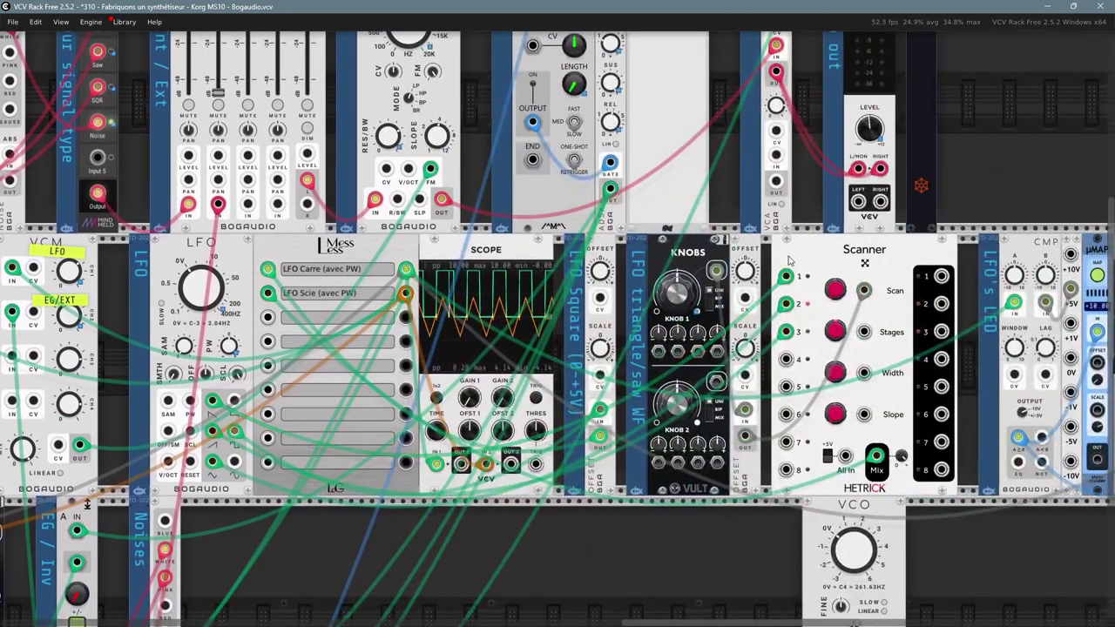
mouse_move(675, 296)
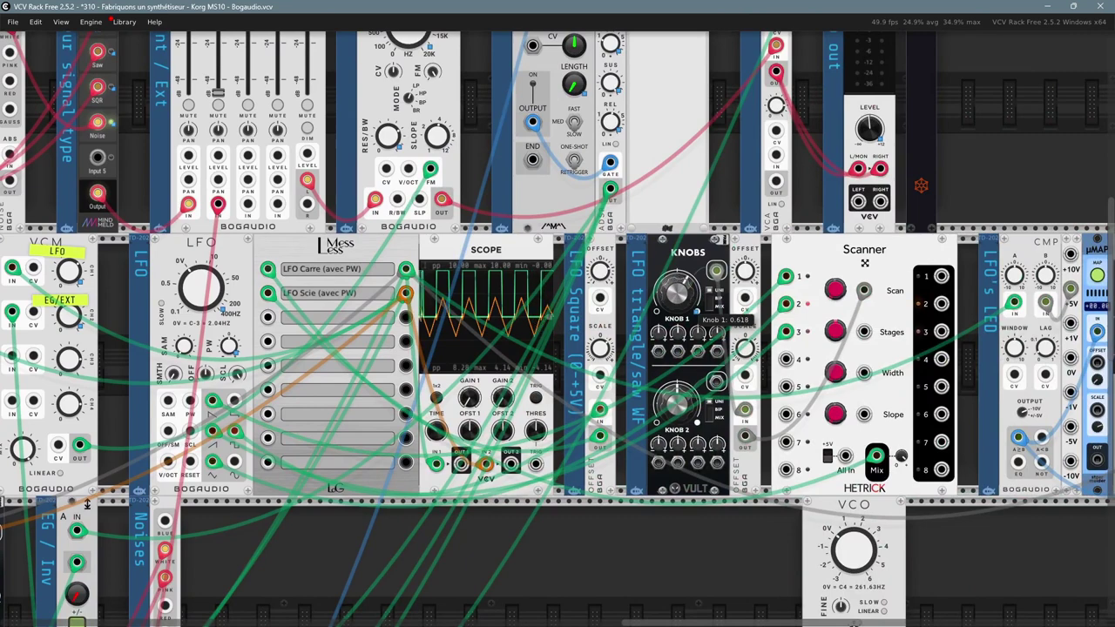
drag(625, 551, 535, 548)
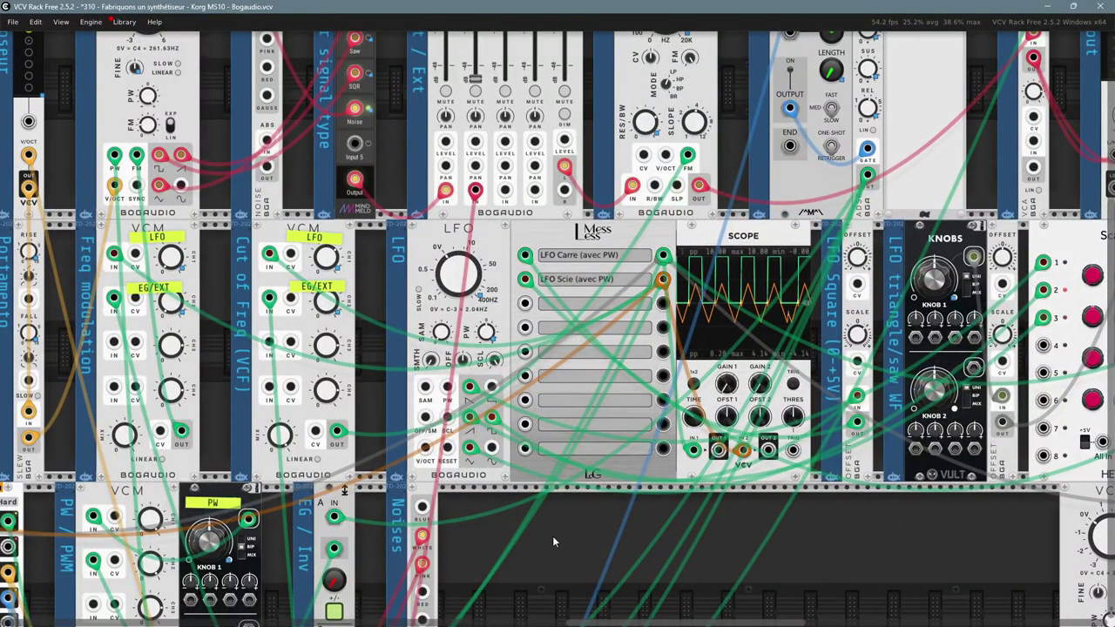
Step: Compare the square and triangle LFO traces on the scope beside the Mod Gen controls
drag(553, 535, 993, 513)
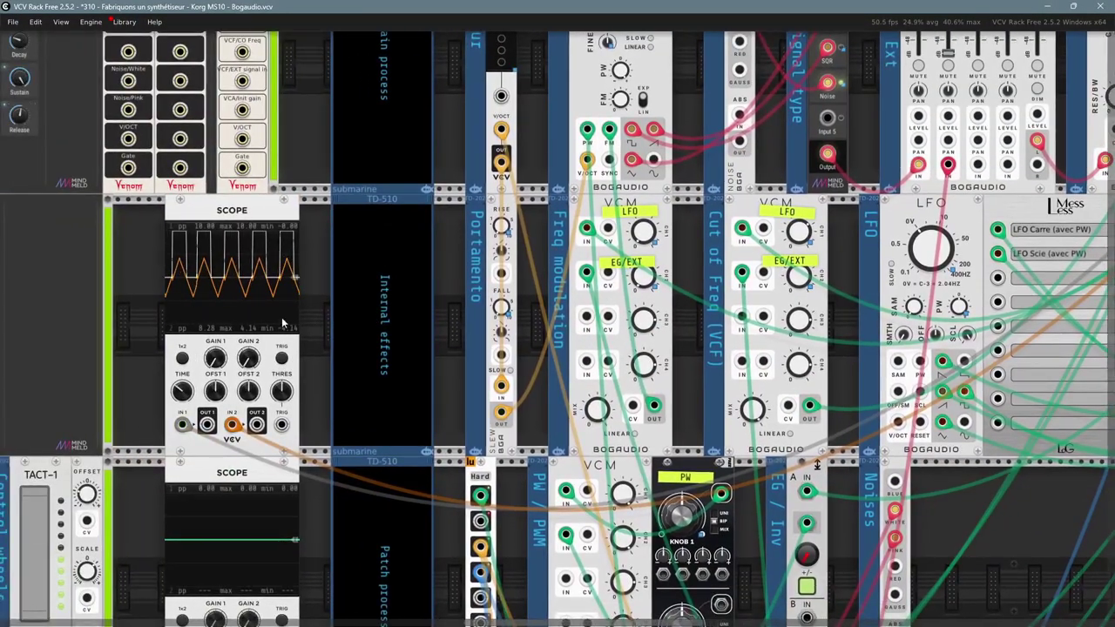
drag(168, 305, 382, 388)
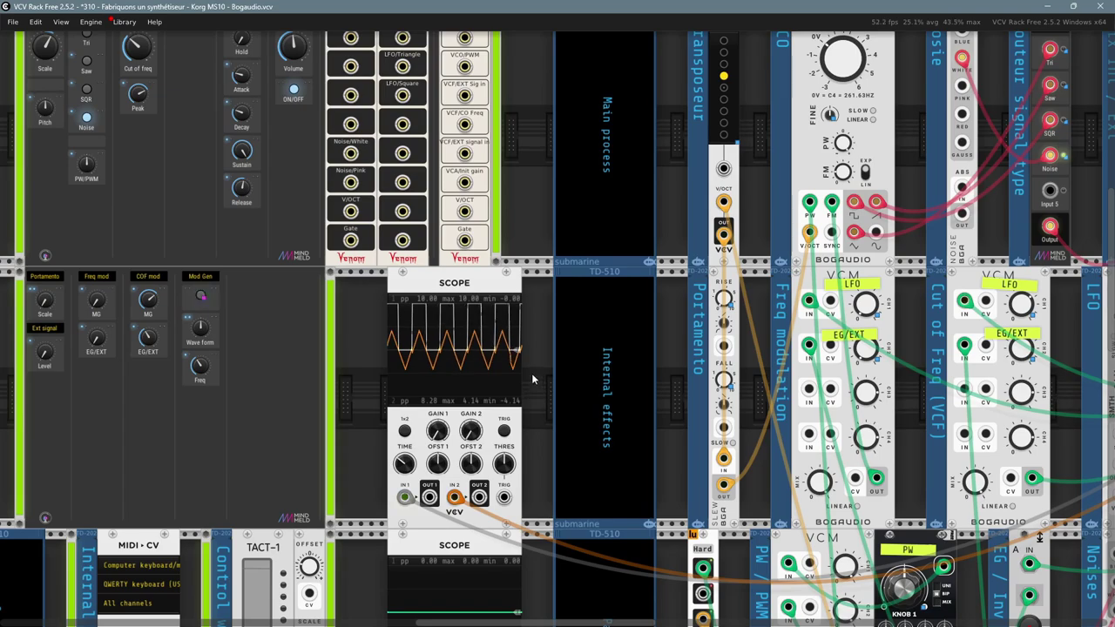
drag(533, 366, 424, 432)
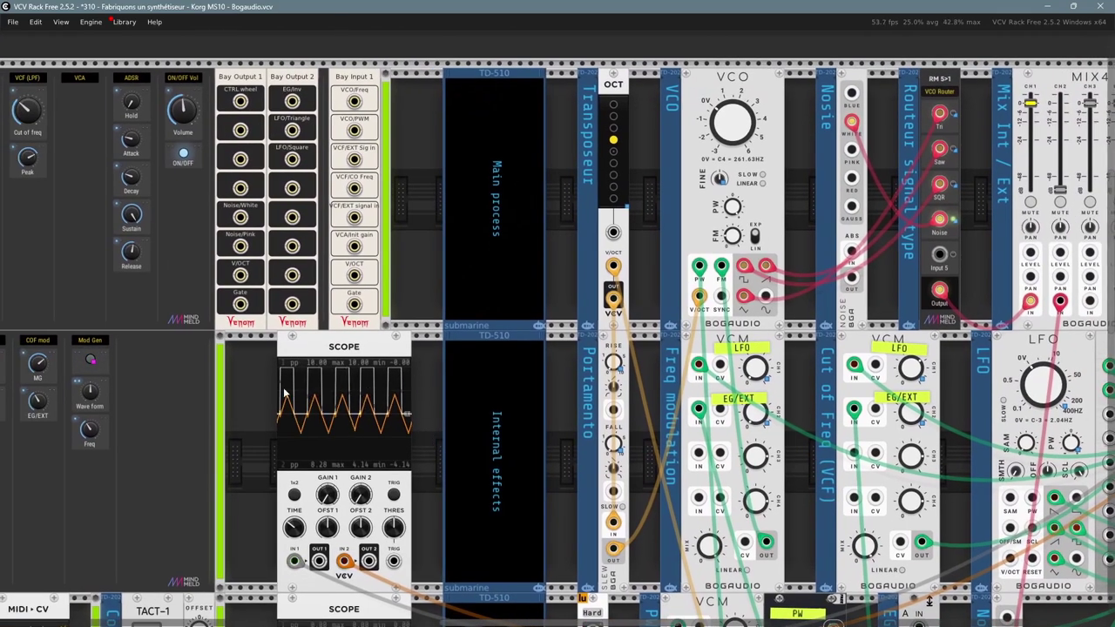
drag(268, 397, 403, 419)
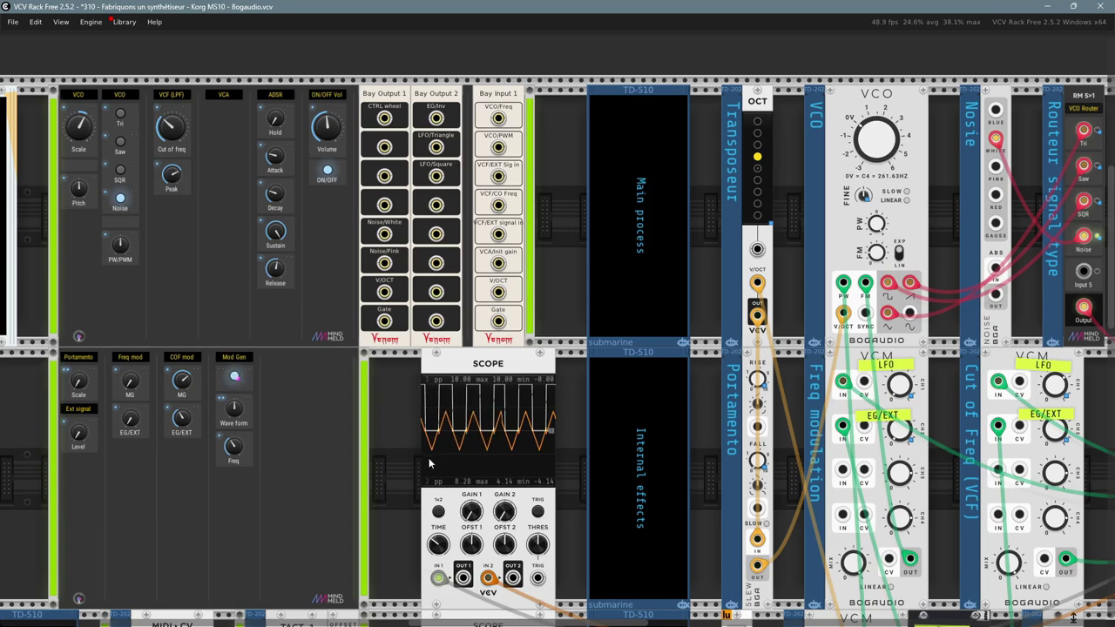
scroll(389, 451, down, 1)
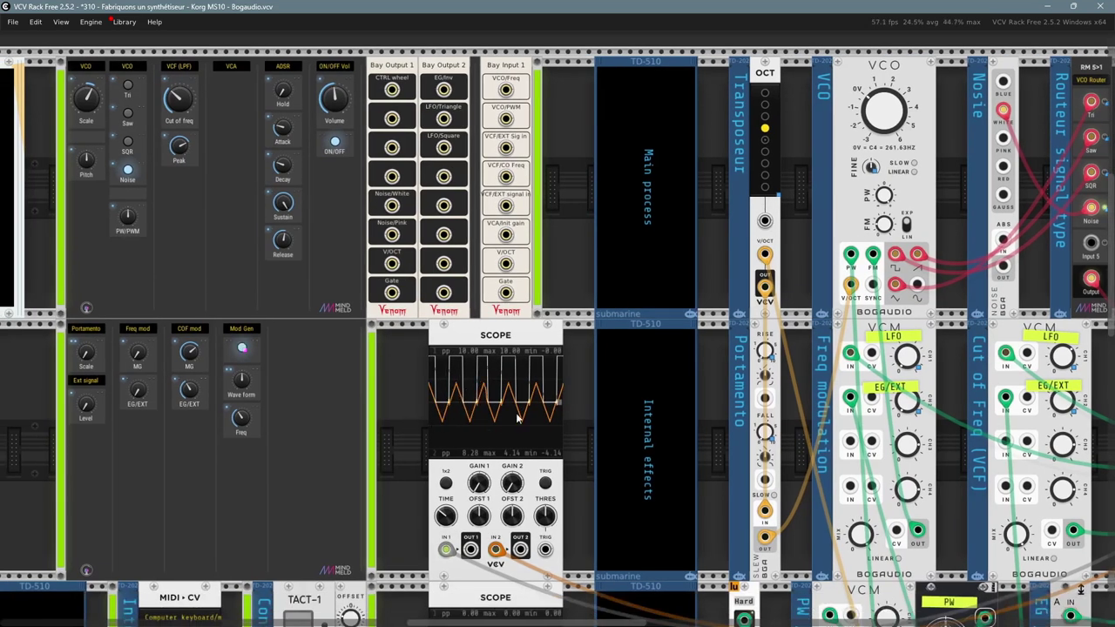
scroll(401, 446, down, 1)
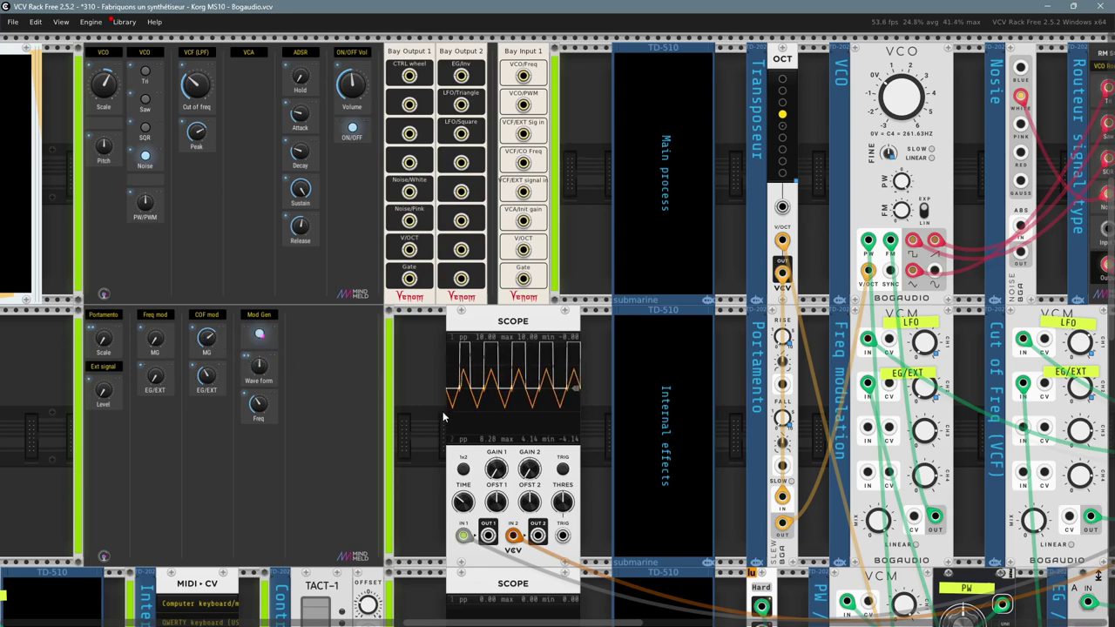
scroll(443, 411, right, 5)
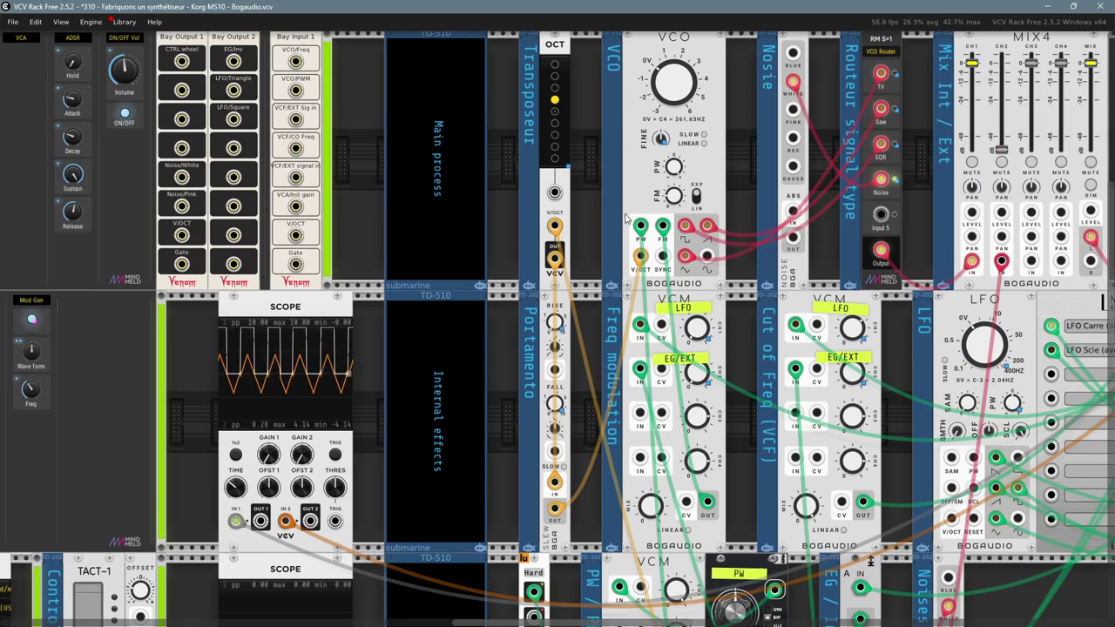
Step: Examine the row from the frequency and cutoff modulation VCMs through the LFO and Less Mess to the Scanner
drag(586, 204, 68, 172)
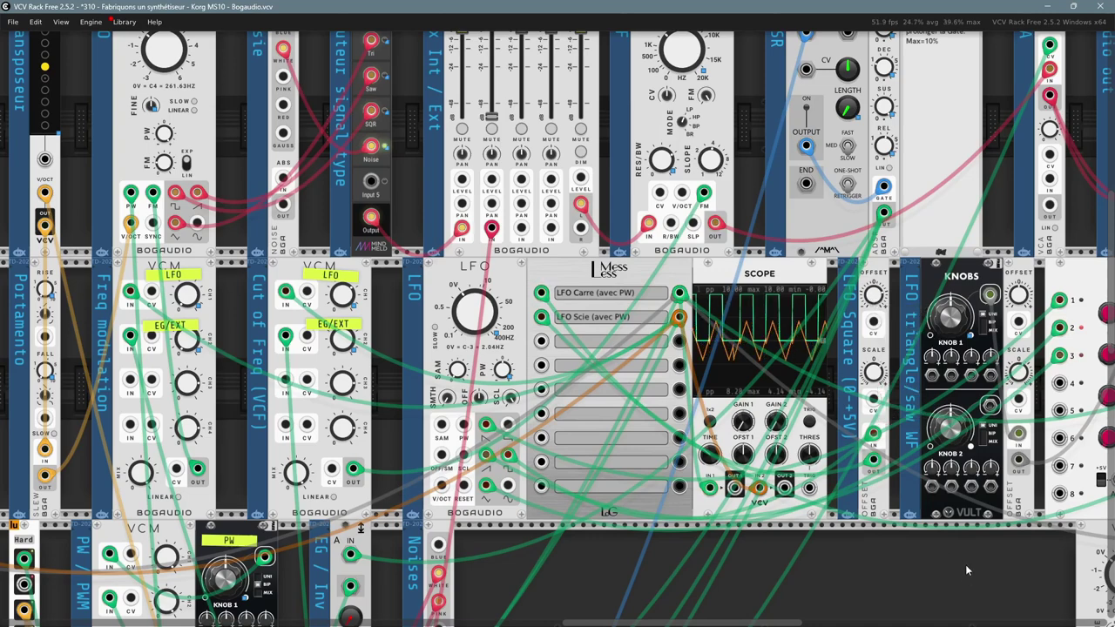
drag(965, 564, 817, 555)
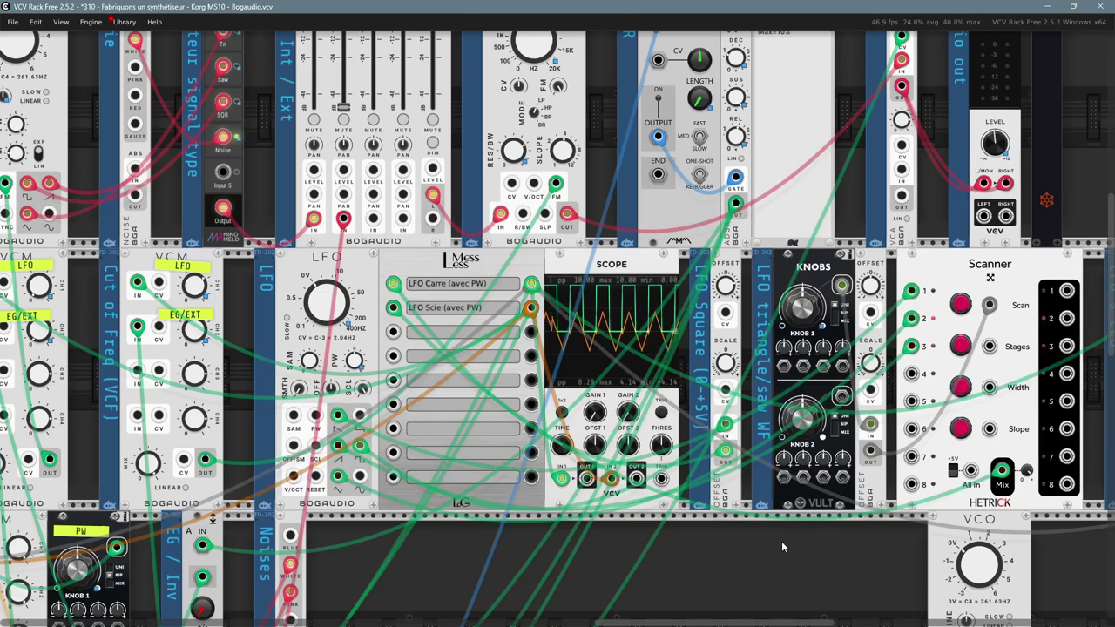
drag(757, 552, 834, 553)
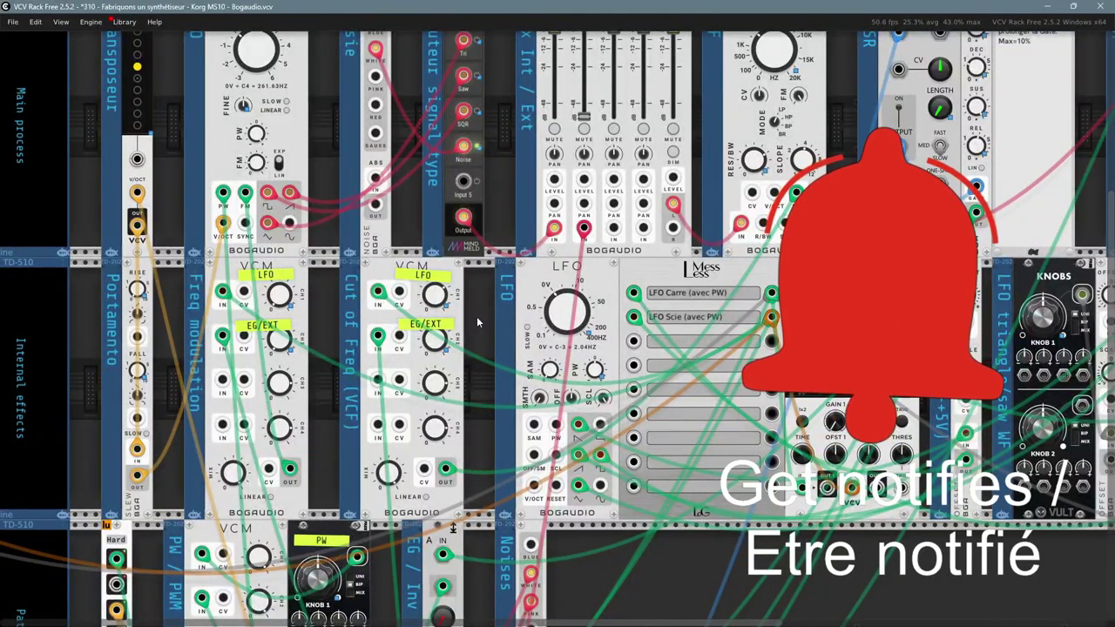
Step: Set the COF mod MG control to 0 and turn its EG/EXT control down to minimum
drag(476, 300, 822, 241)
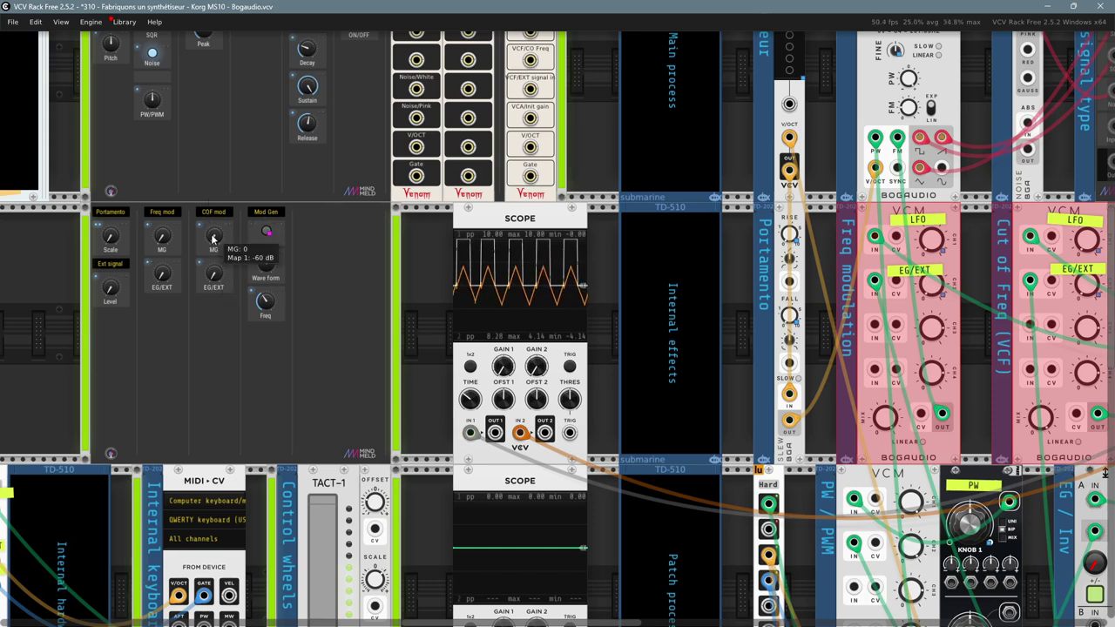
scroll(215, 237, up, 2)
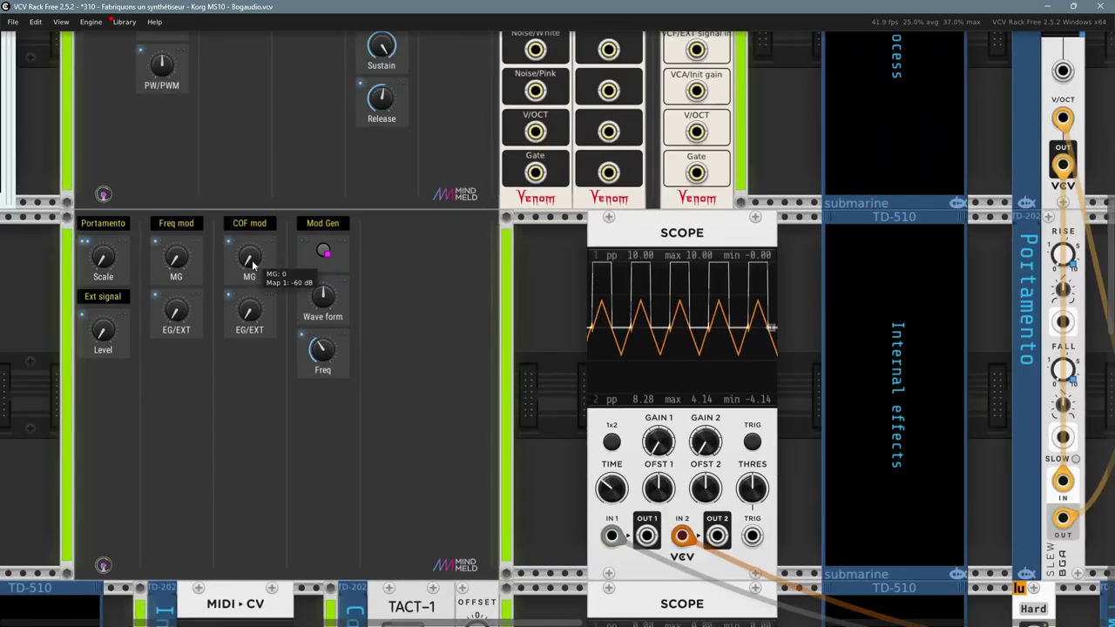
scroll(257, 242, up, 1)
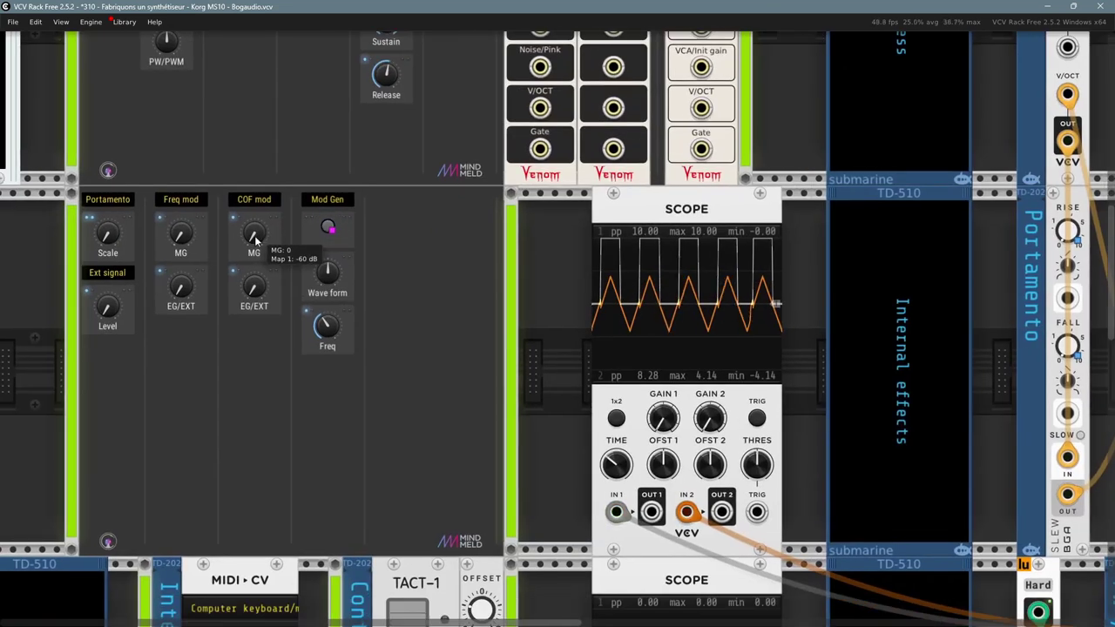
mouse_move(257, 241)
mouse_down()
mouse_move(257, 0)
mouse_move(257, 241)
mouse_up()
mouse_move(253, 286)
mouse_down()
mouse_move(254, 266)
mouse_move(253, 286)
mouse_up()
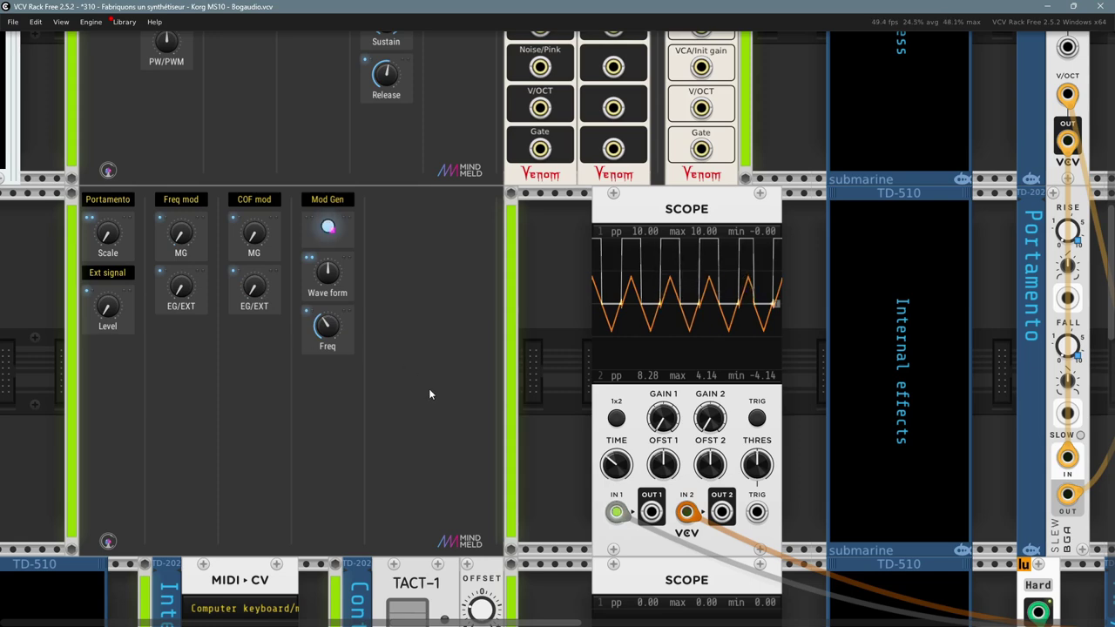
Step: Draw a horizontal and a vertical axis in red across the empty panel area beside the Mod Gen controls and the scope
drag(428, 389, 410, 380)
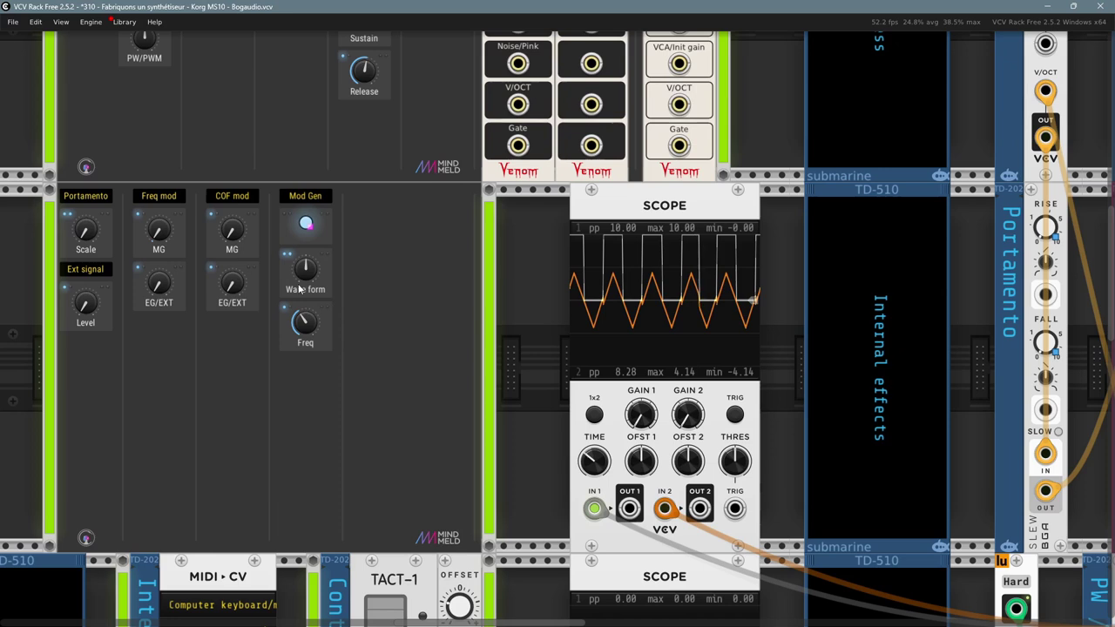
mouse_move(233, 296)
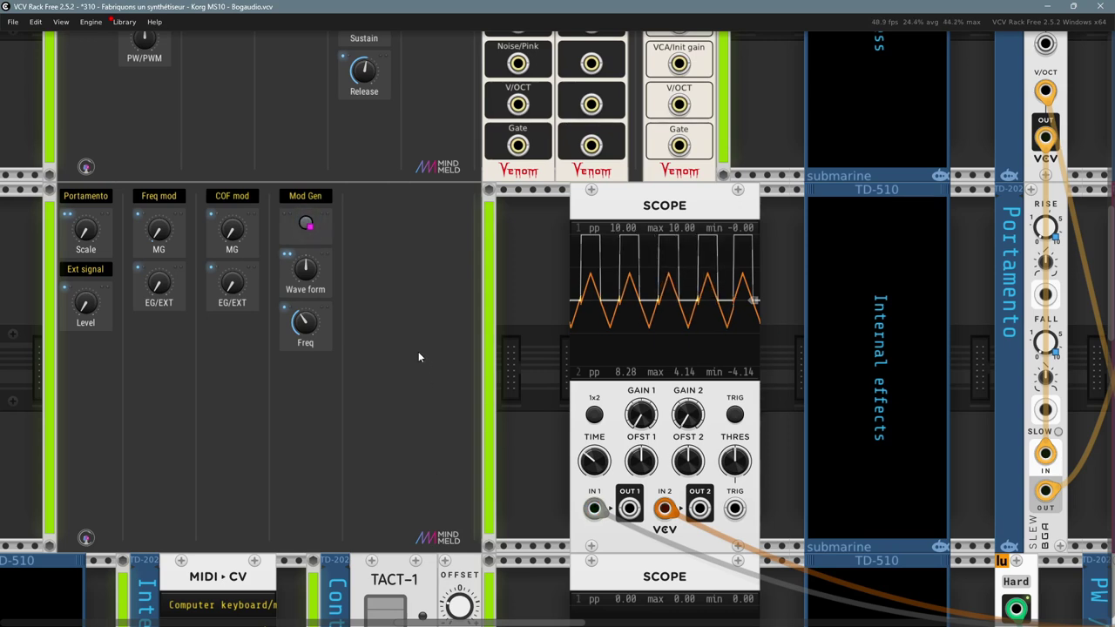
drag(389, 340, 696, 345)
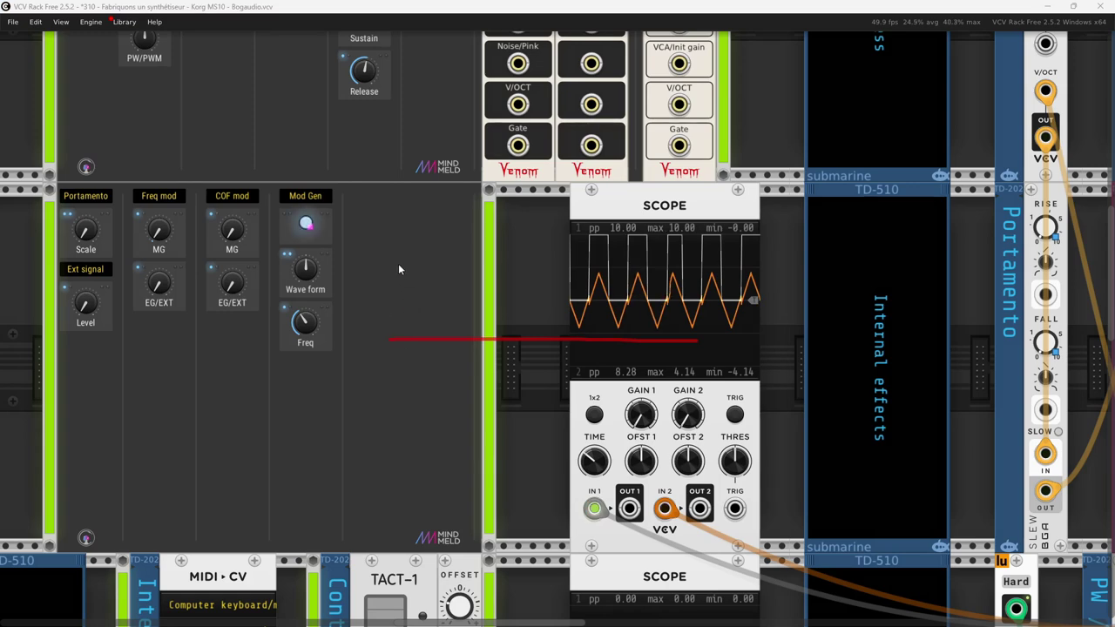
drag(395, 246, 429, 436)
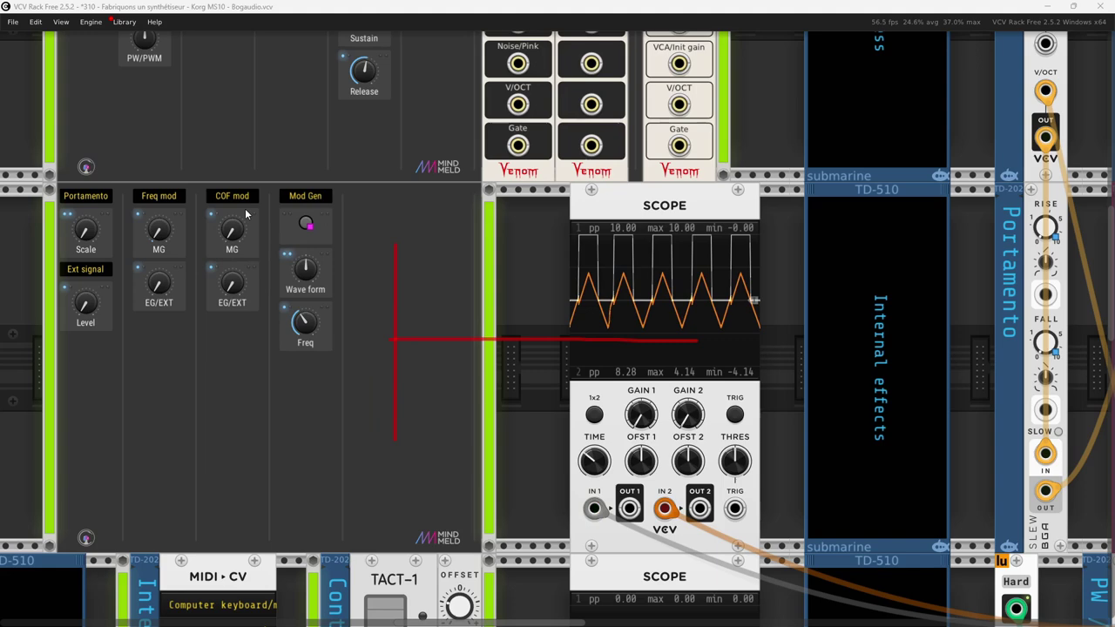
mouse_move(164, 226)
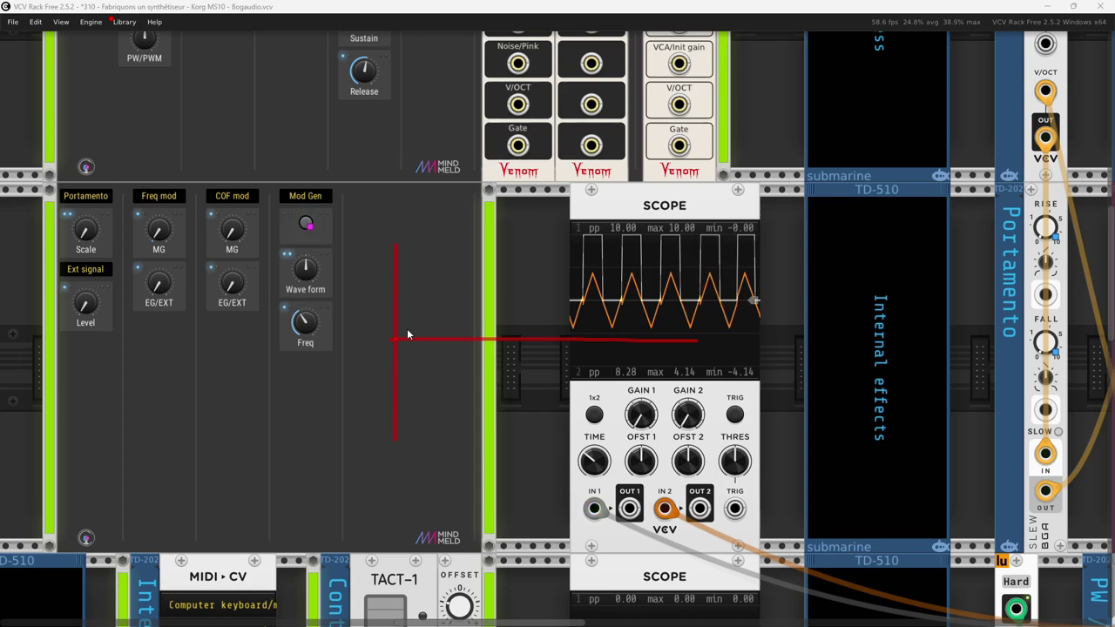
Step: Sketch a repeating wavy LFO curve along the horizontal axis, extending it across the scope
mouse_move(406, 338)
mouse_down()
mouse_move(461, 352)
mouse_move(472, 318)
mouse_move(495, 348)
mouse_up()
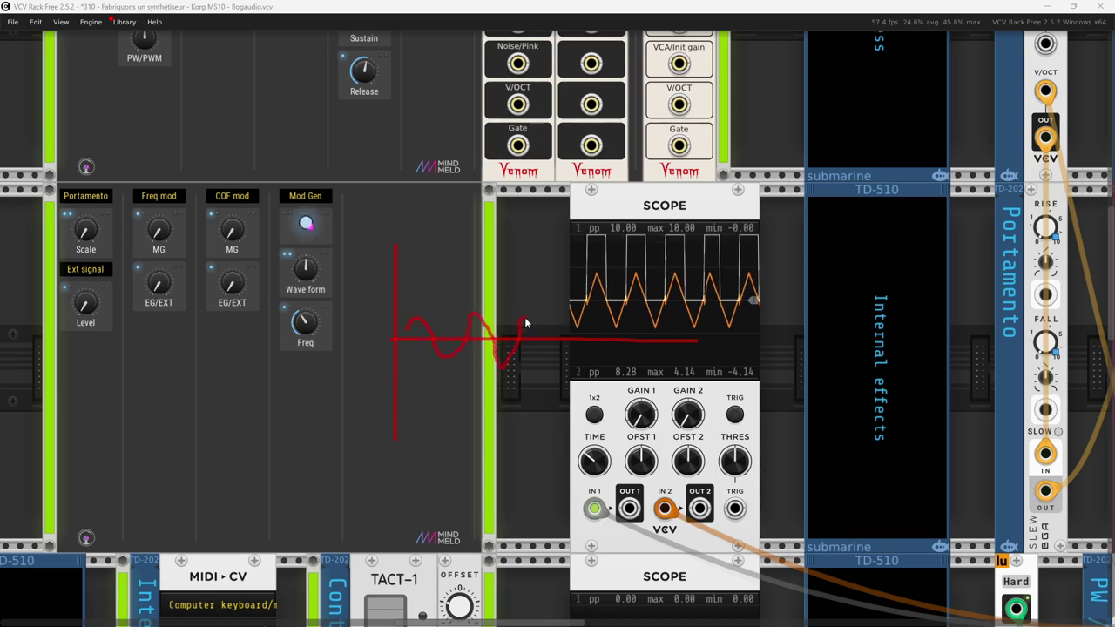
mouse_move(584, 331)
mouse_down()
mouse_move(631, 366)
mouse_move(657, 336)
mouse_move(680, 365)
mouse_up()
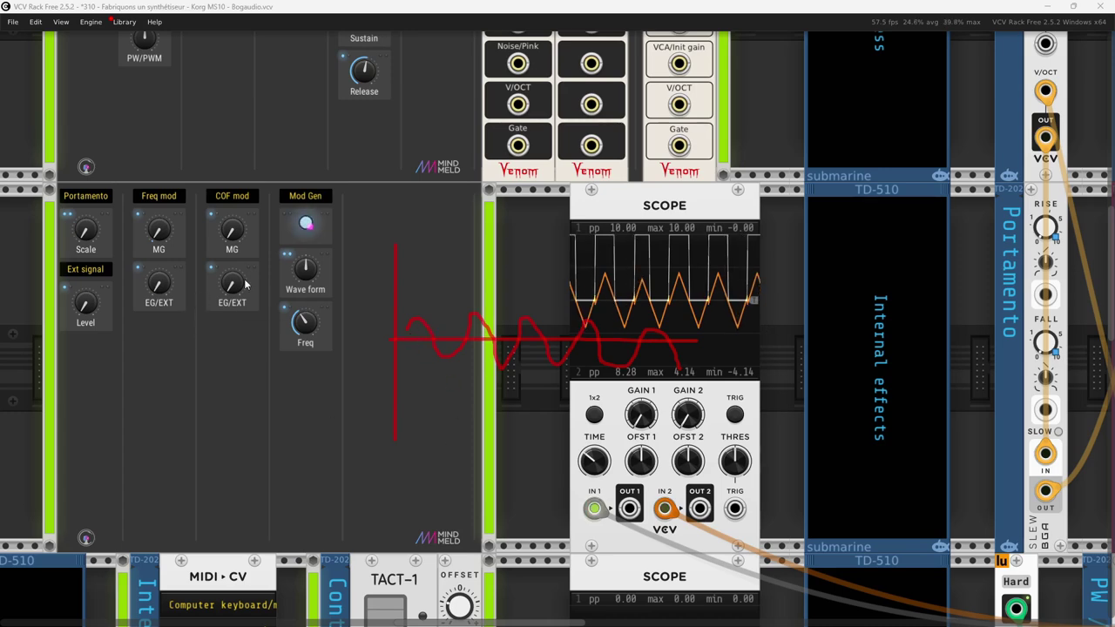
mouse_move(242, 281)
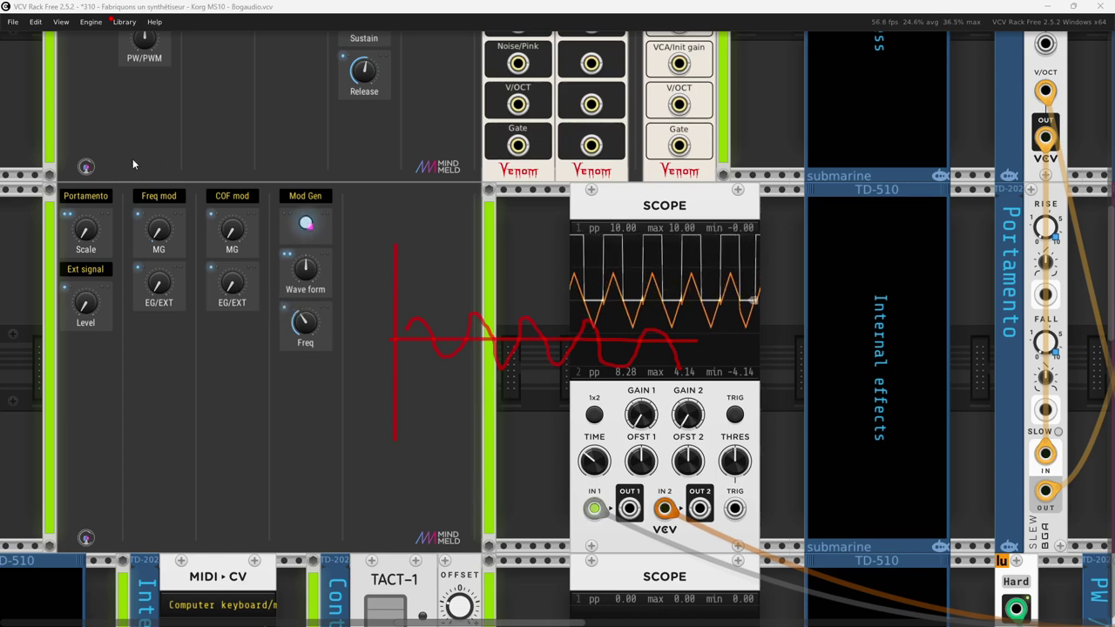
Step: Sketch an envelope curve with a bracket beside it below the PW/PWM control, and write "CV + CV" above the LFO drawing
mouse_move(132, 159)
mouse_down()
mouse_move(205, 78)
mouse_move(228, 112)
mouse_move(308, 113)
mouse_move(336, 153)
mouse_up()
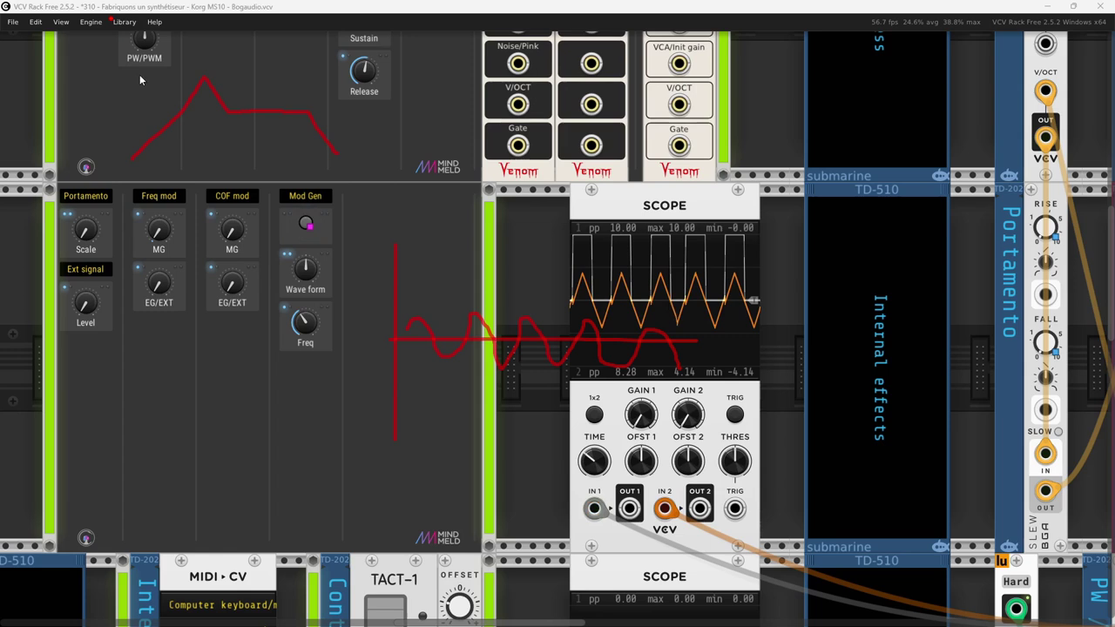
mouse_move(122, 58)
mouse_down()
mouse_move(103, 168)
mouse_move(148, 183)
mouse_up()
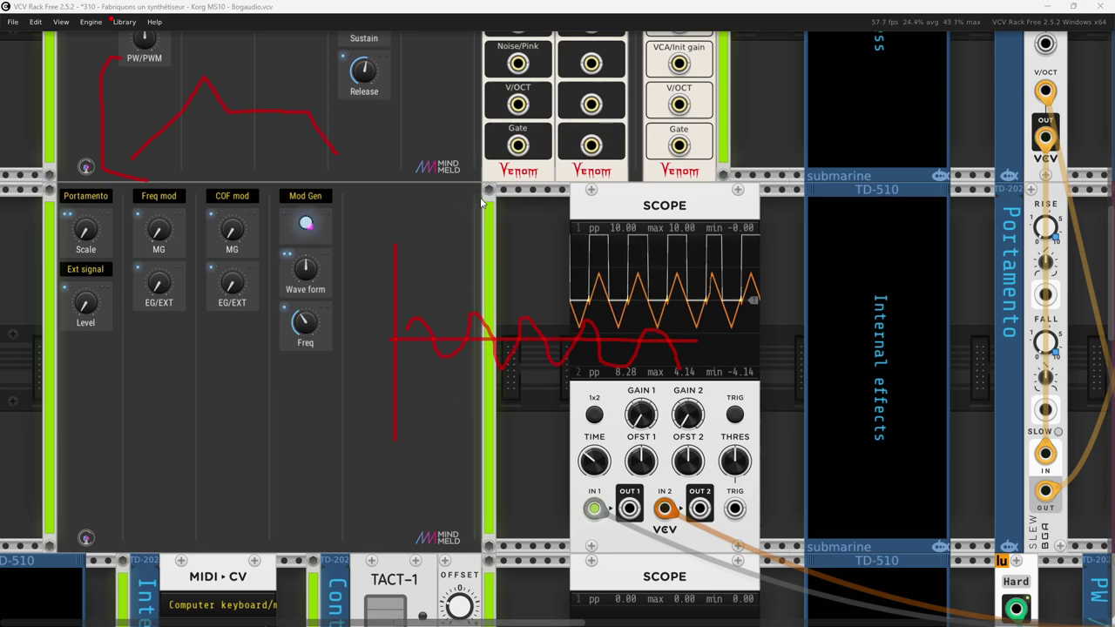
mouse_move(478, 198)
mouse_down()
mouse_move(450, 212)
mouse_move(481, 218)
mouse_move(490, 187)
mouse_move(513, 224)
mouse_move(526, 189)
mouse_move(562, 220)
mouse_move(568, 208)
mouse_move(637, 234)
mouse_move(654, 190)
mouse_up()
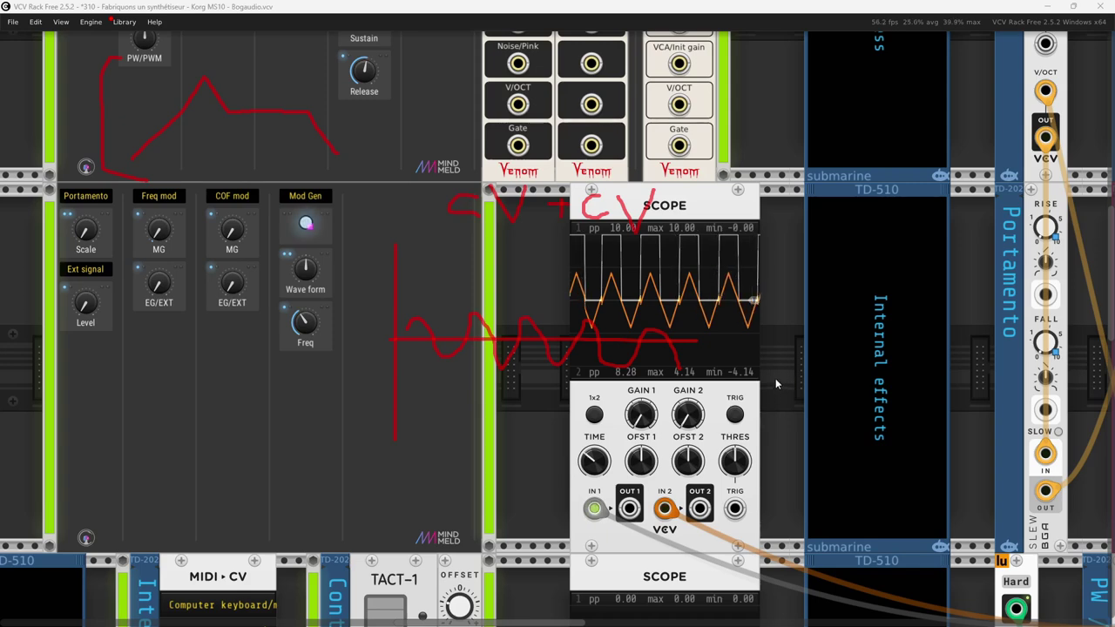
Step: Clear the red drawings and view the plugin information of the Bogaudio VCM module in the PW / PWM section
key(Escape)
drag(706, 376, 573, 375)
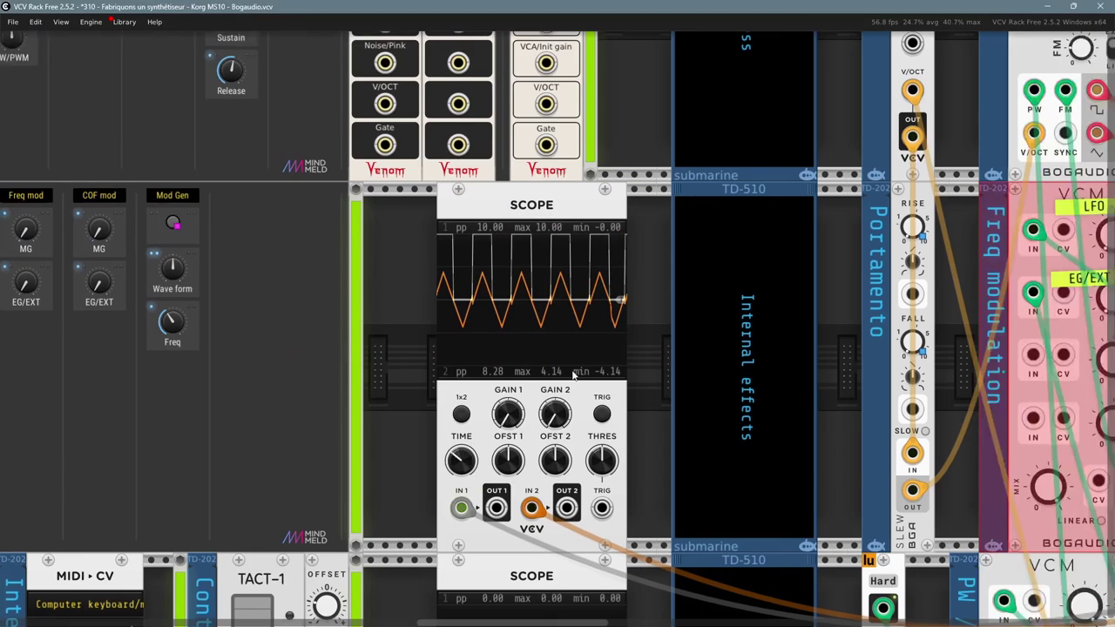
scroll(573, 375, right, 2)
scroll(549, 369, down, 2)
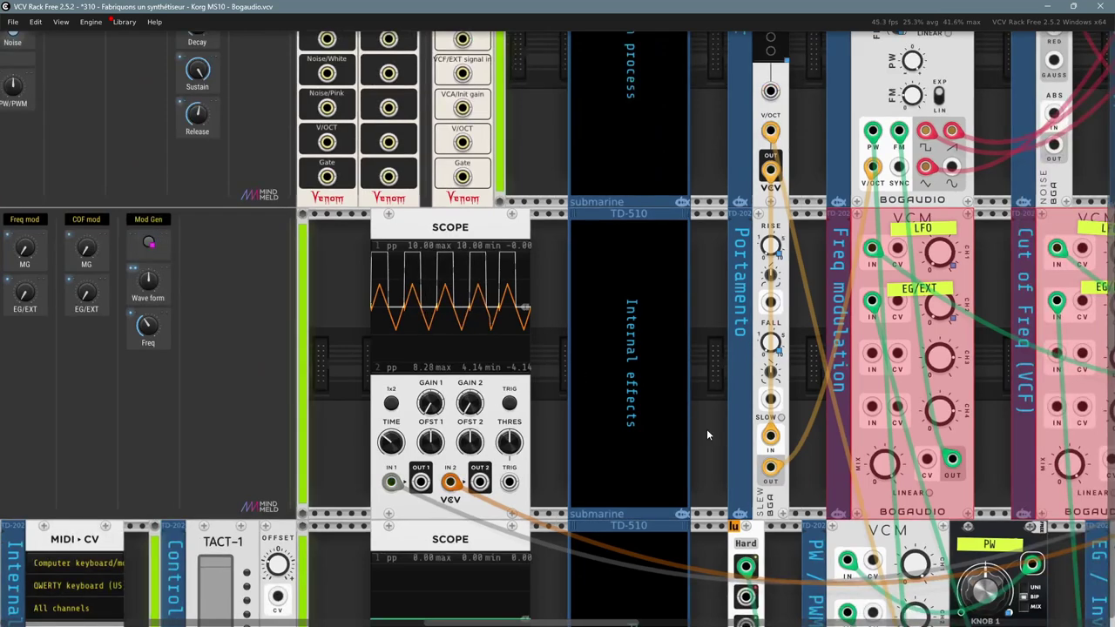
drag(698, 337, 330, 47)
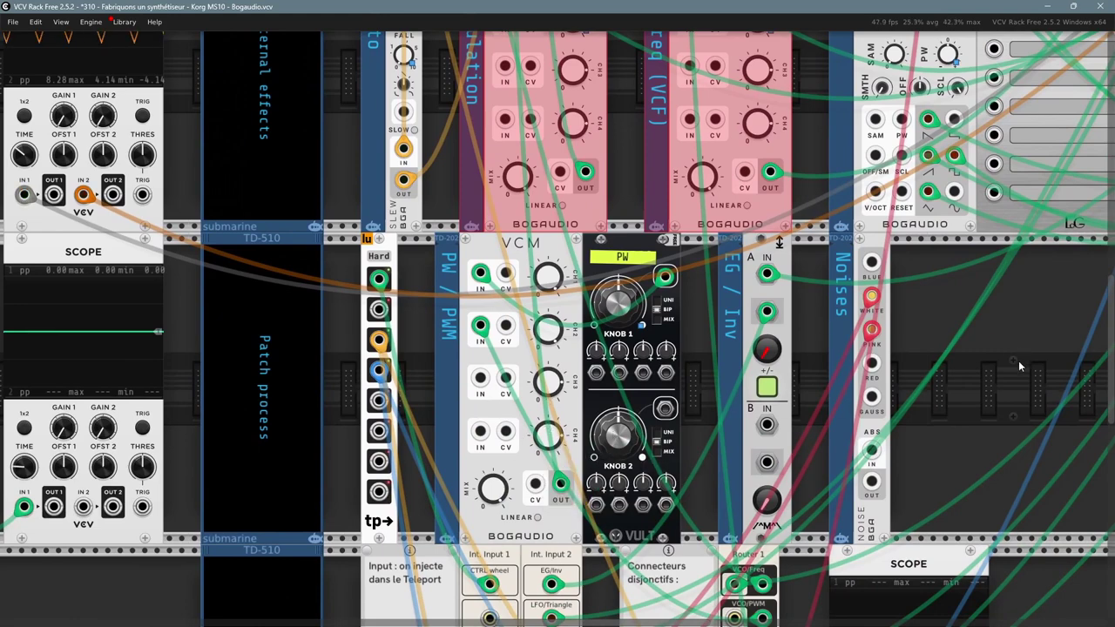
drag(1020, 362, 963, 356)
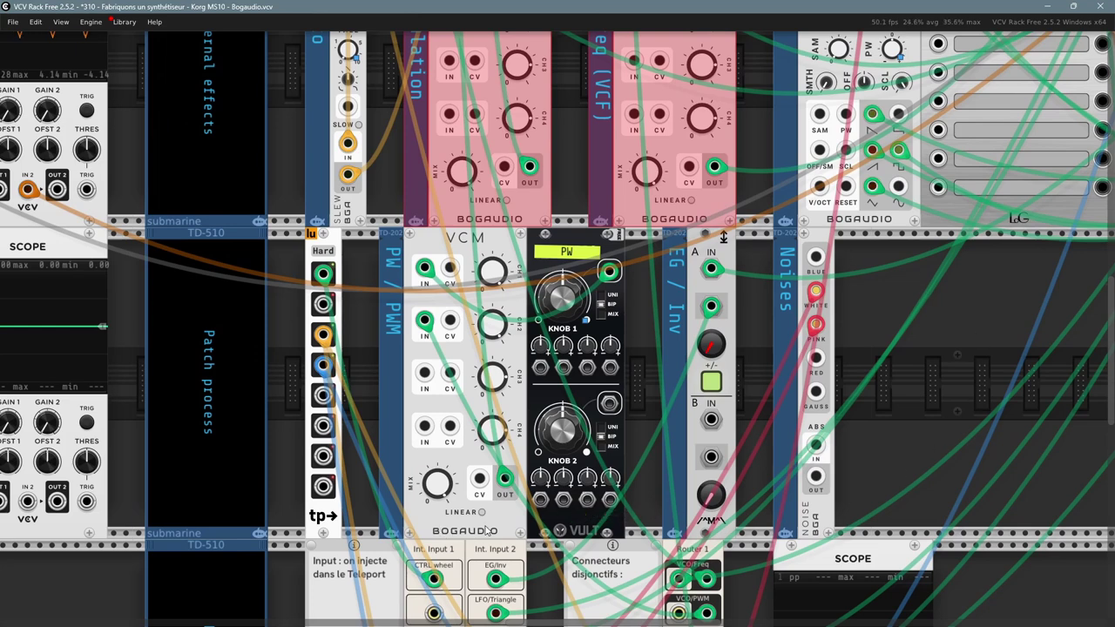
right_click(464, 246)
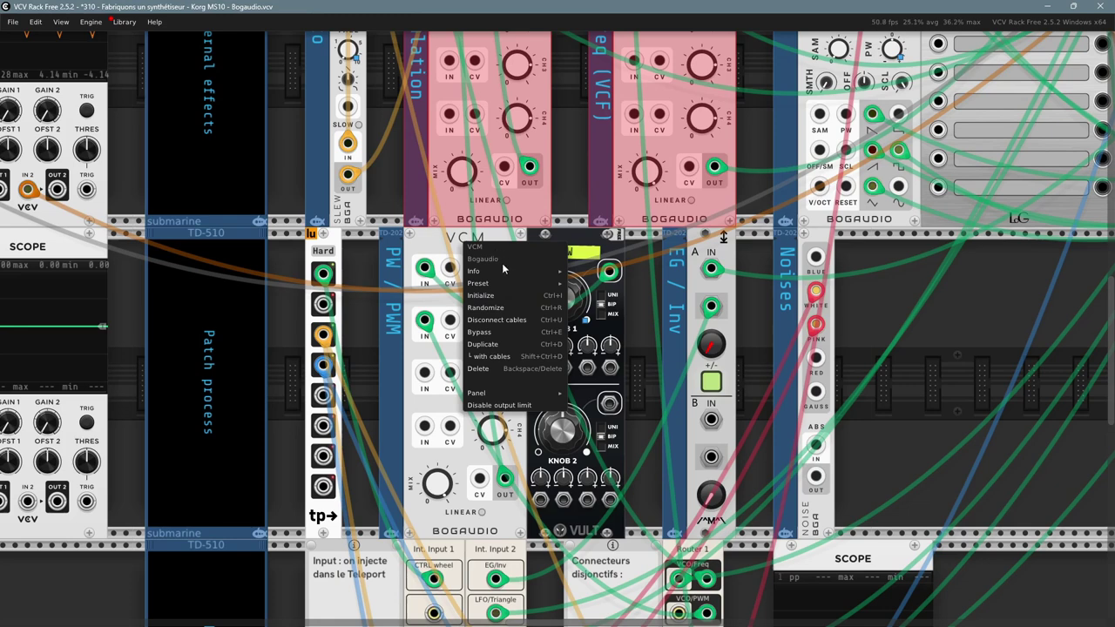
mouse_move(502, 272)
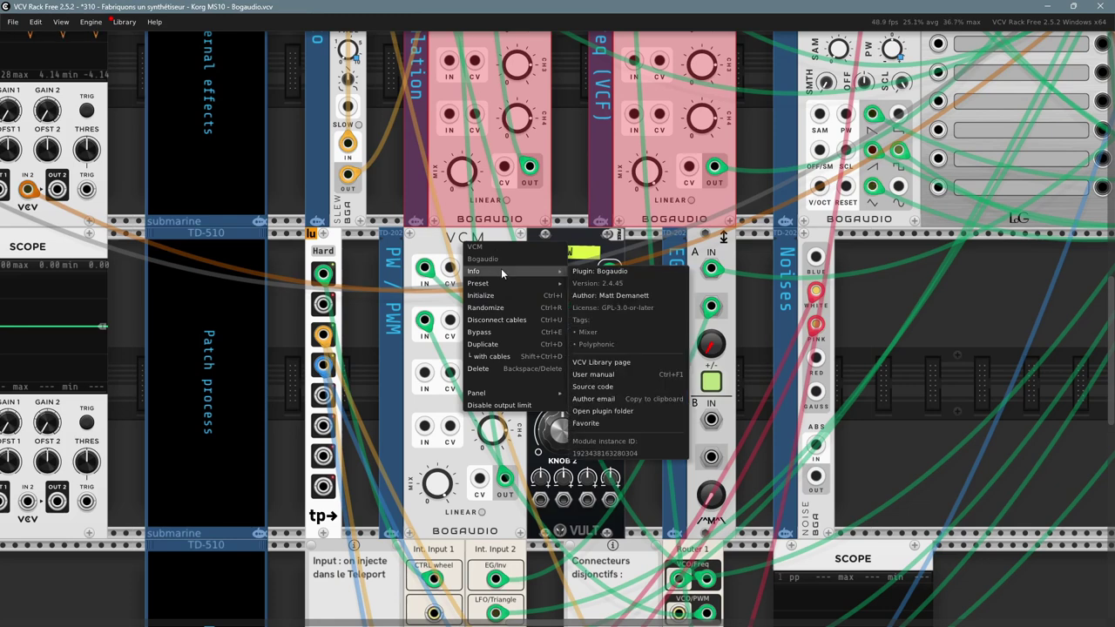
click(501, 269)
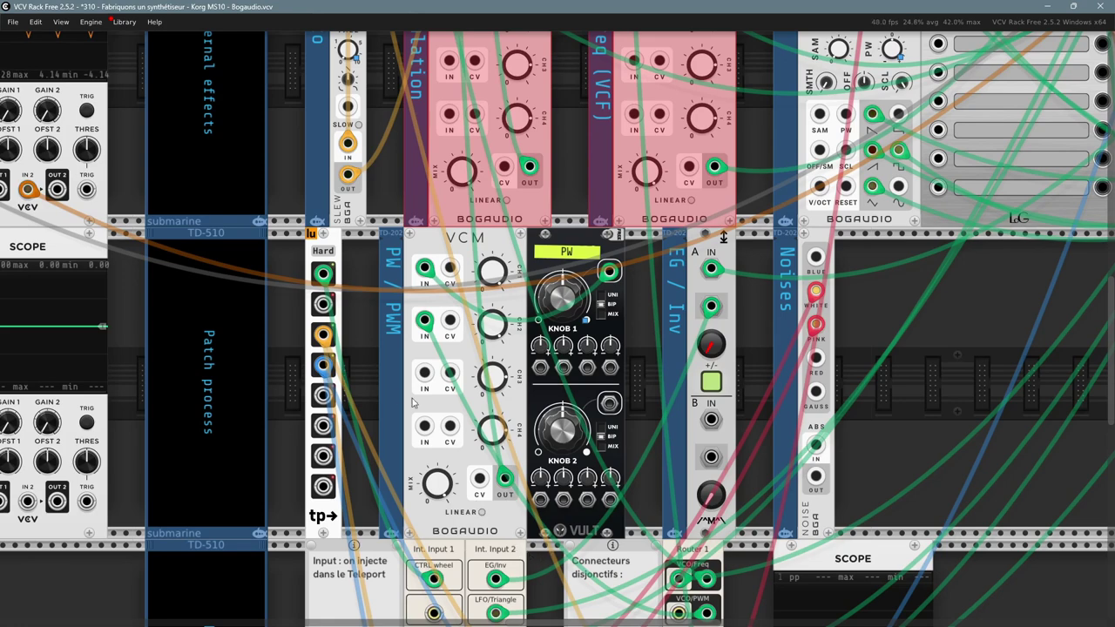
click(360, 384)
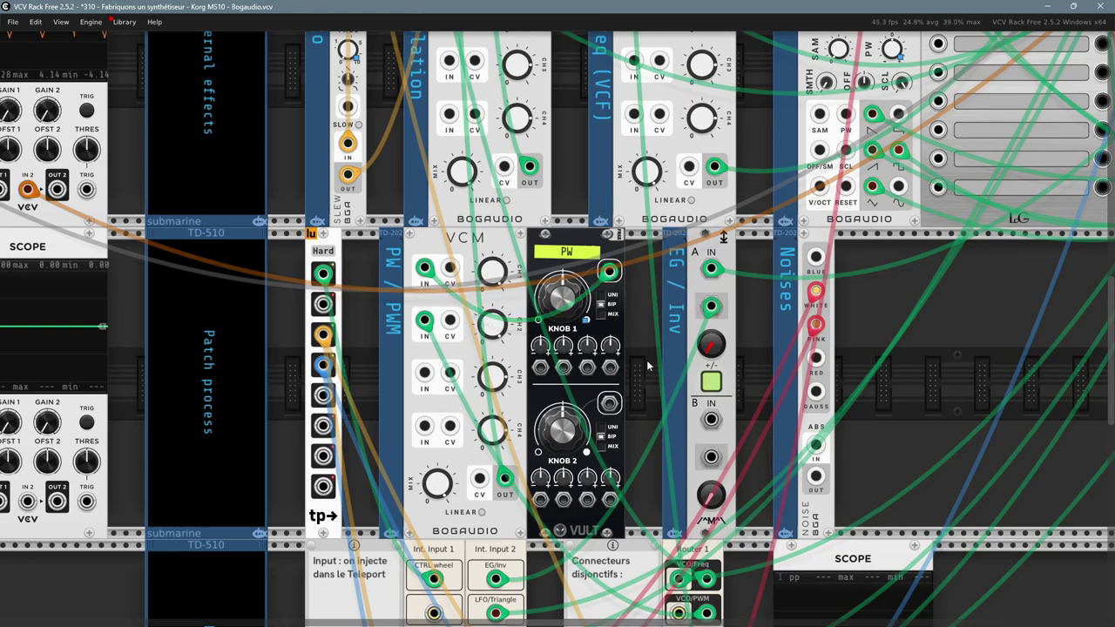
Step: Highlight the Freq modulation and Cut of Freq (VCF) VCM modules by selecting them together, and clear the selection
drag(645, 324, 690, 367)
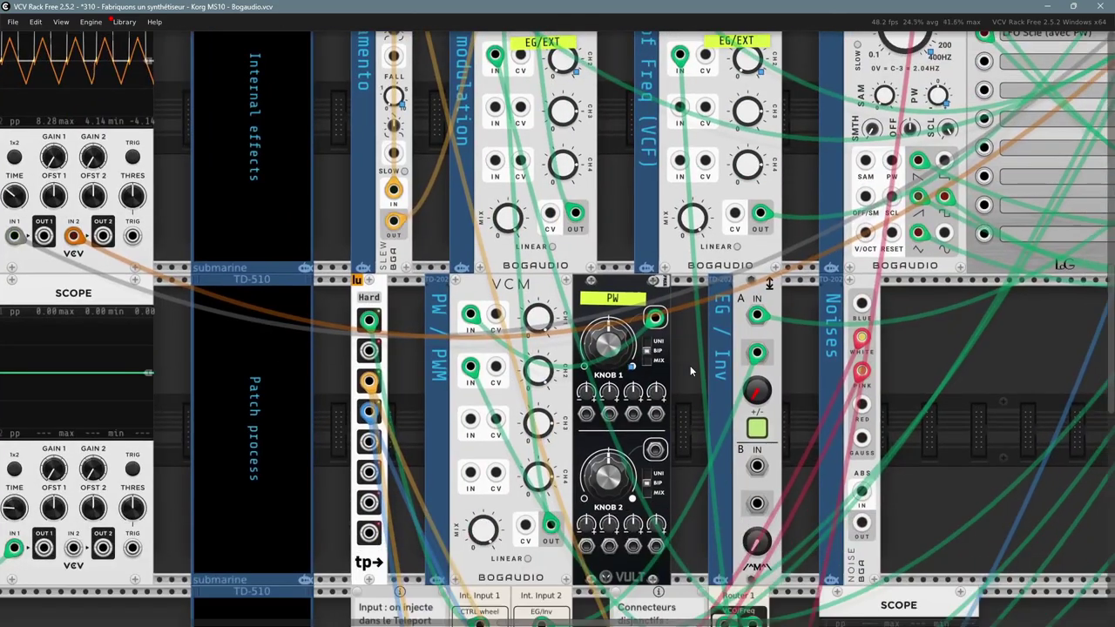
scroll(690, 365, up, 2)
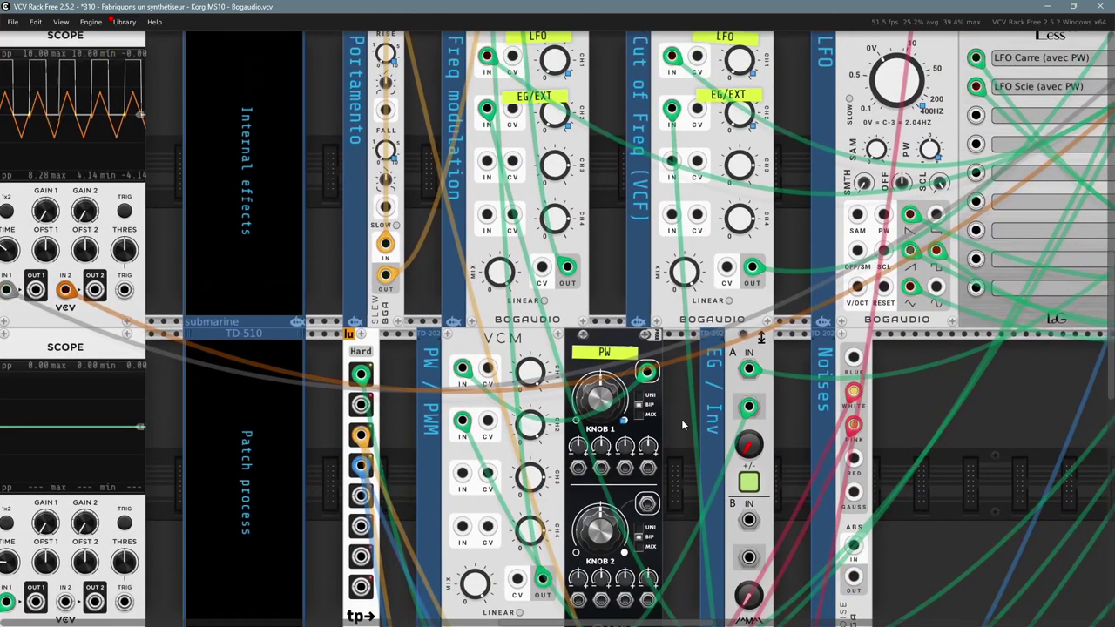
scroll(602, 168, up, 5)
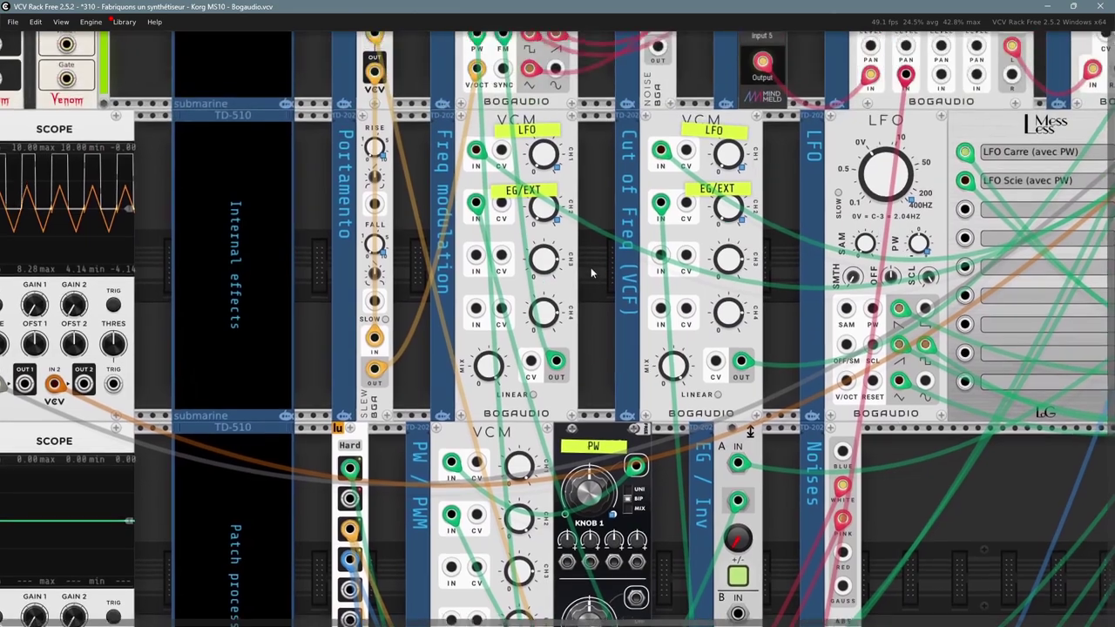
scroll(572, 329, up, 1)
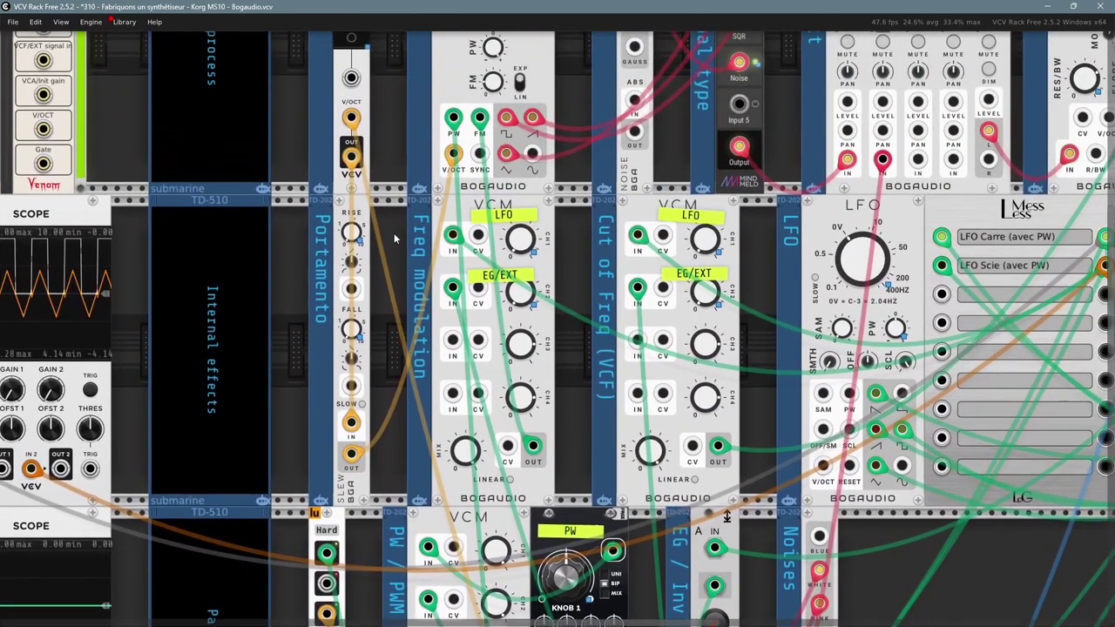
drag(394, 233, 739, 291)
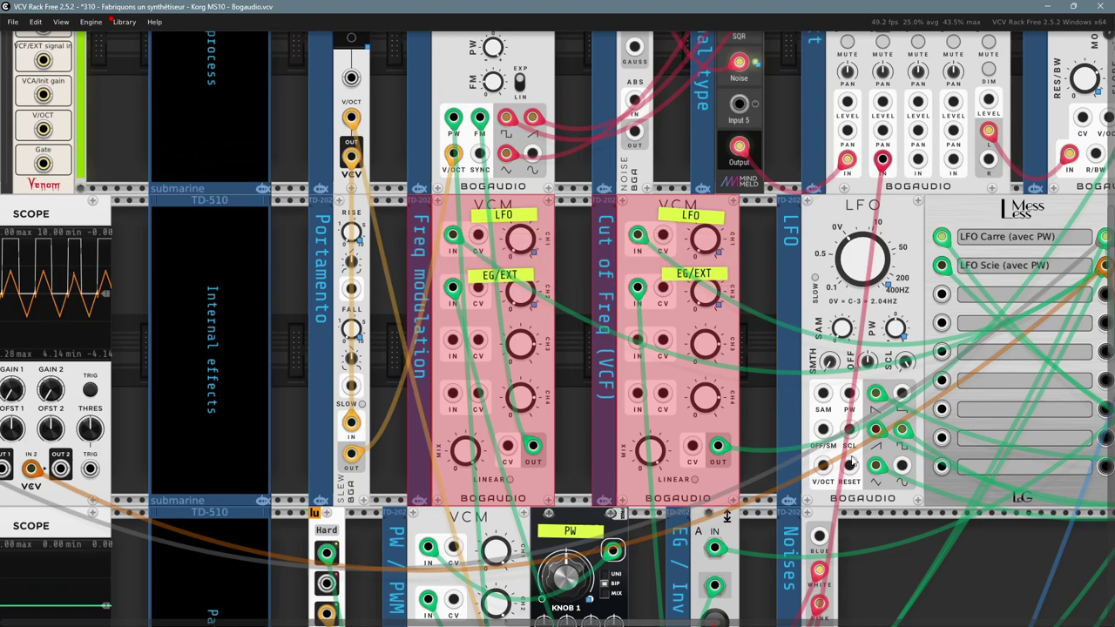
click(393, 247)
Step: Compare the front-panel modulation controls with the VCM modules, highlighting the Cut of Freq, PW / PWM and Freq modulation ones, and deselect them
drag(393, 225, 743, 303)
drag(175, 279, 780, 295)
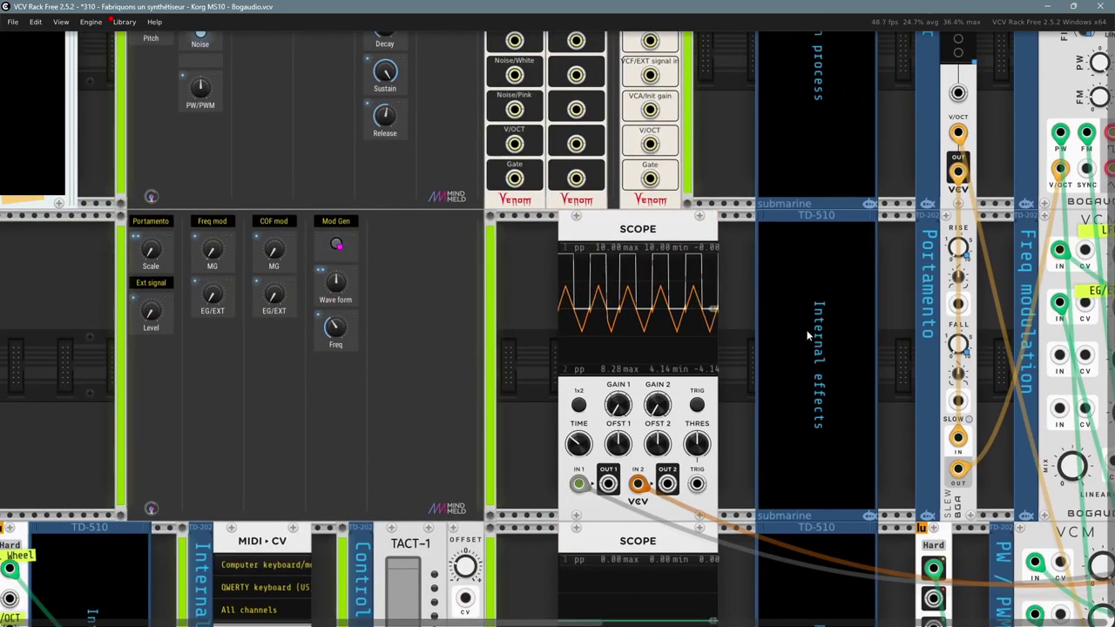
drag(809, 335, 176, 232)
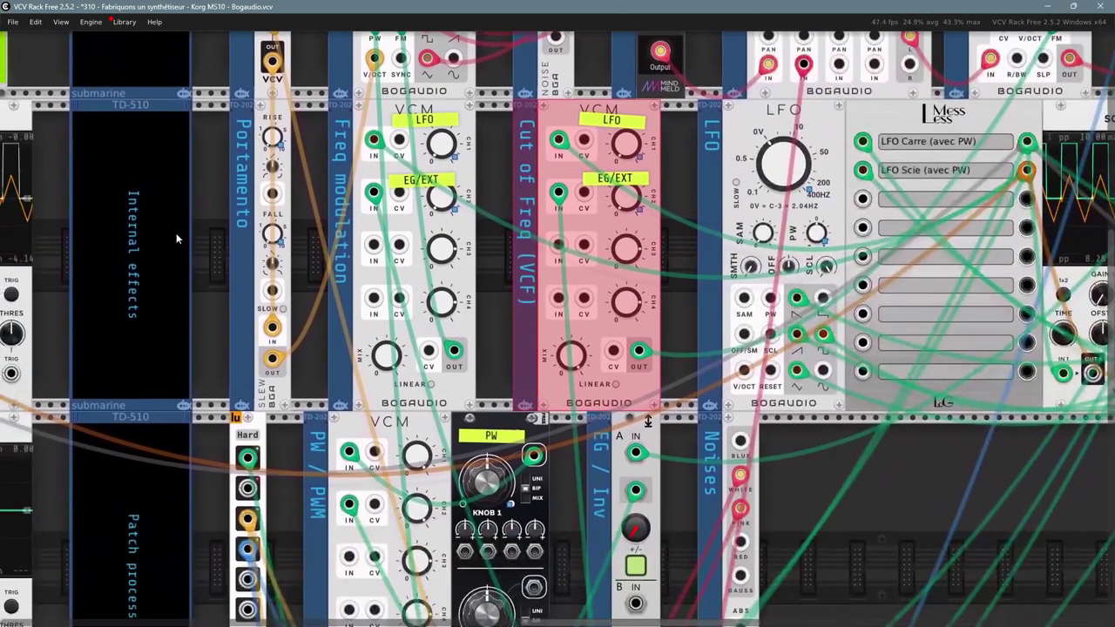
click(356, 432)
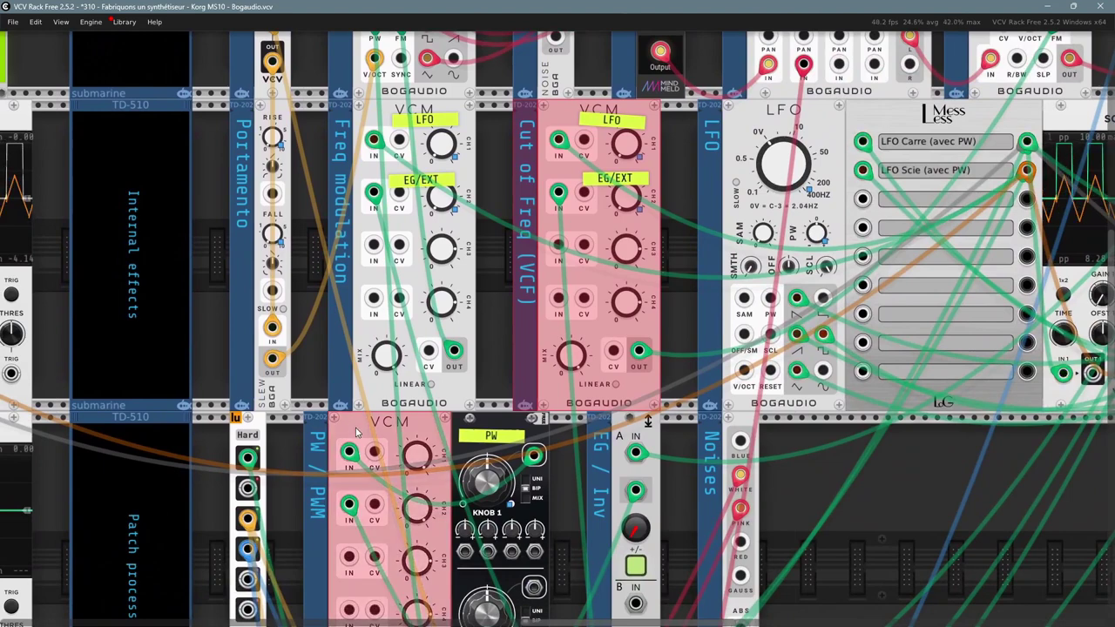
shift+click(384, 117)
click(499, 192)
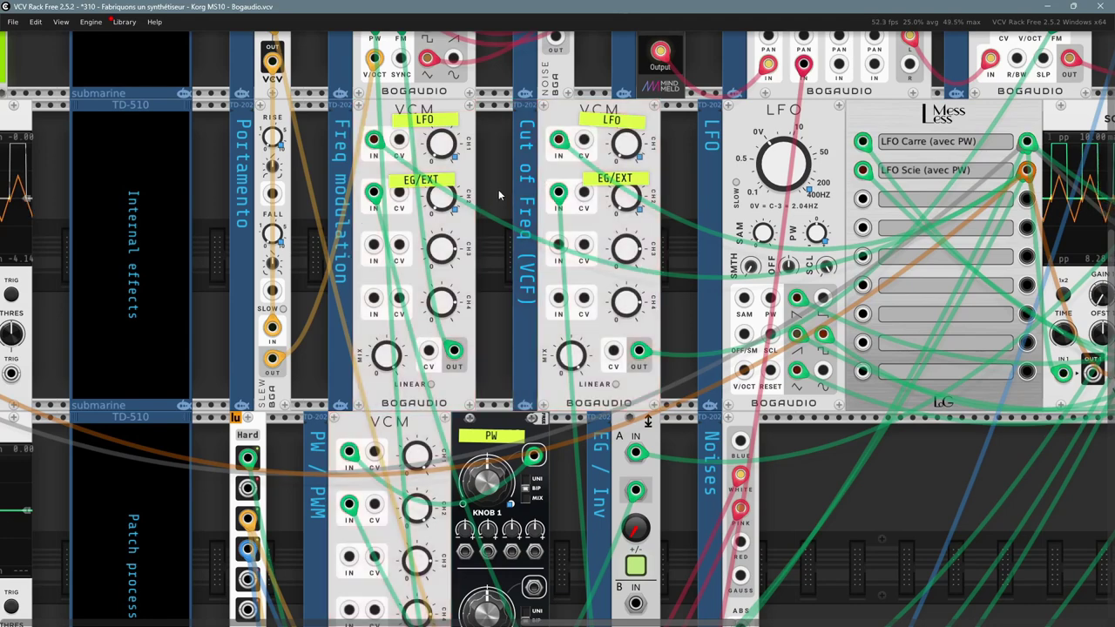
Step: Inspect the source of the Freq modulation VCM's EG/EXT input and trace its cable to Router 1
scroll(499, 190, up, 2)
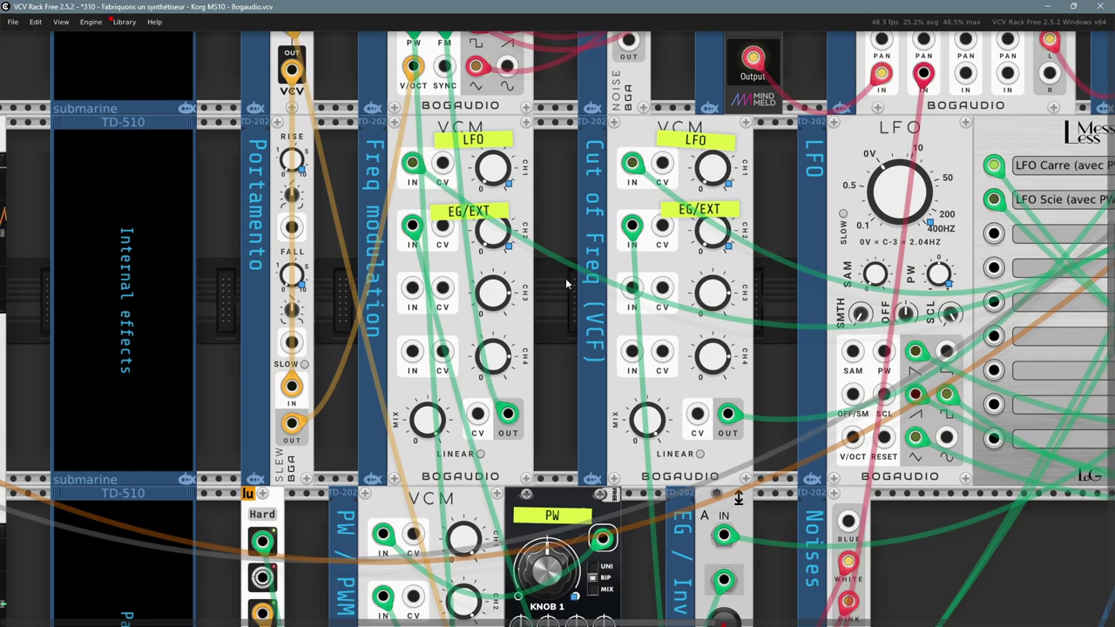
scroll(545, 272, down, 2)
drag(539, 214, 381, 230)
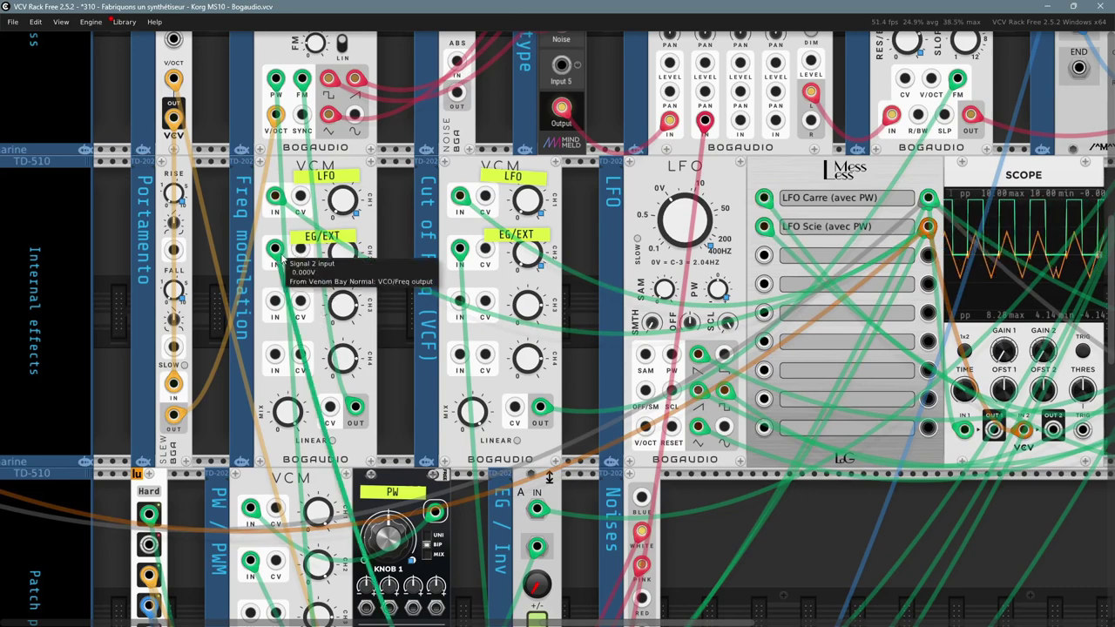
drag(274, 251, 254, 197)
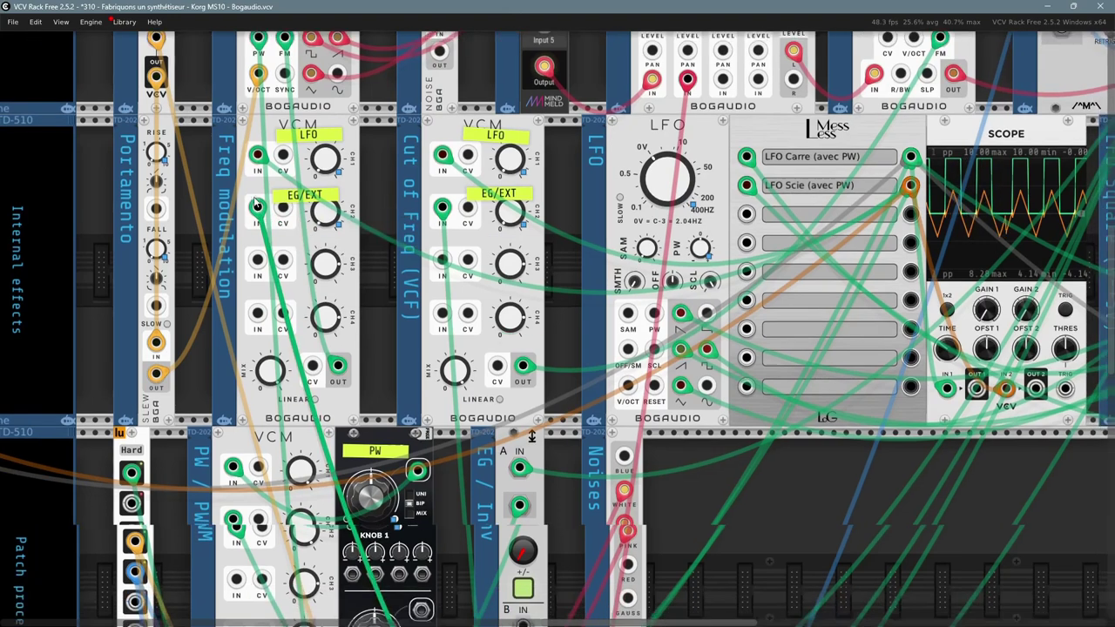
scroll(256, 203, down, 4)
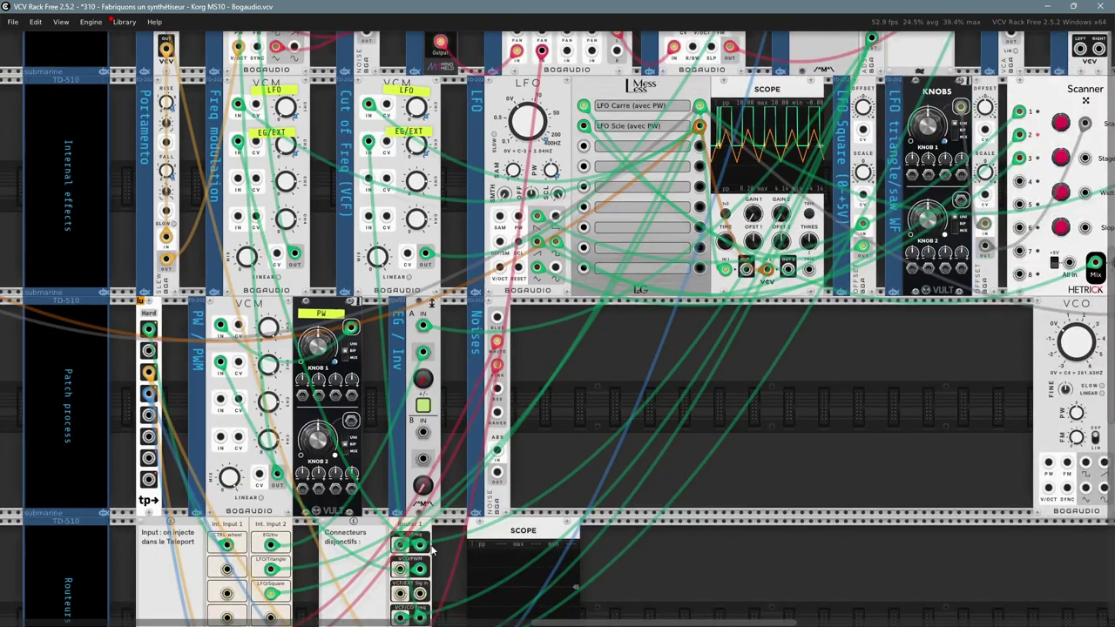
Step: Examine the VCO's frequency modulation input and trace its cable from the Freq modulation VCM's output
drag(236, 144, 180, 396)
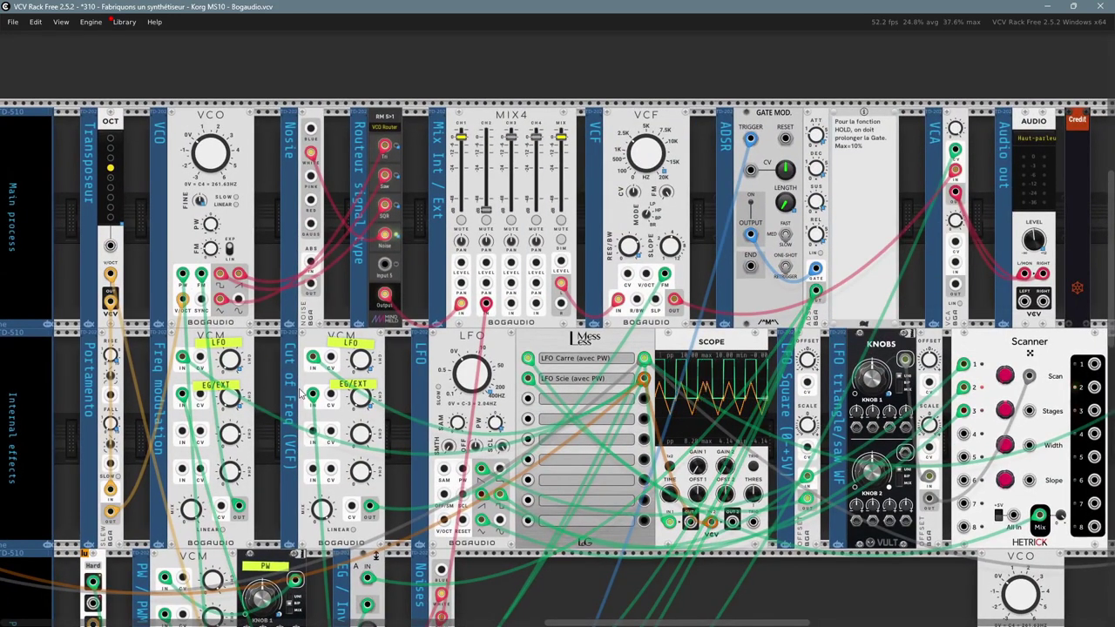
drag(272, 371, 352, 254)
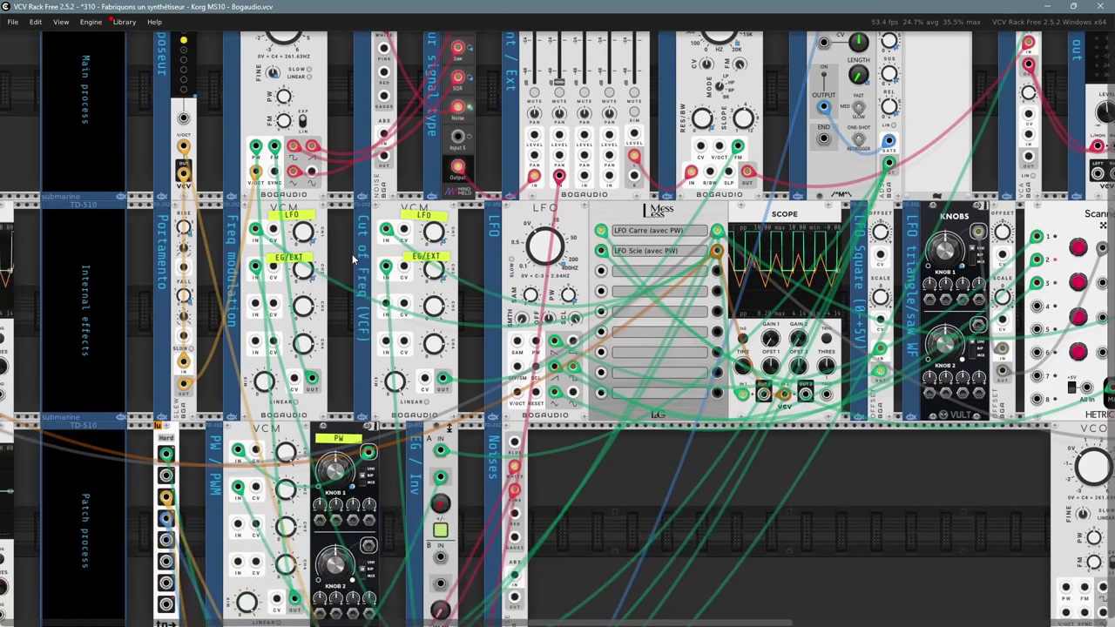
scroll(353, 253, up, 2)
drag(340, 361, 395, 404)
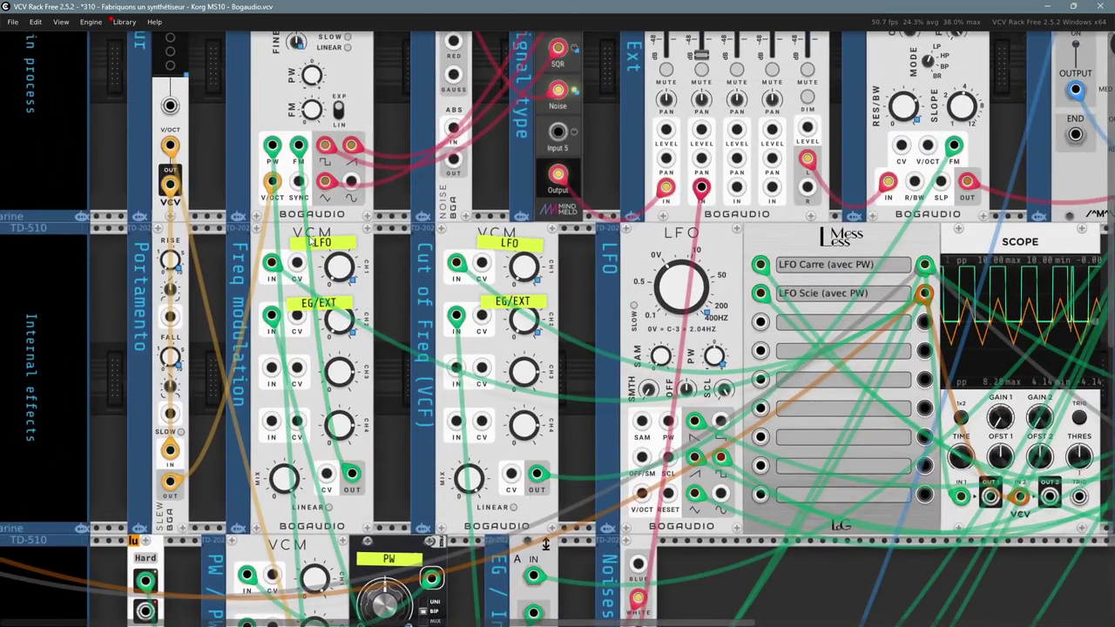
drag(299, 150, 339, 301)
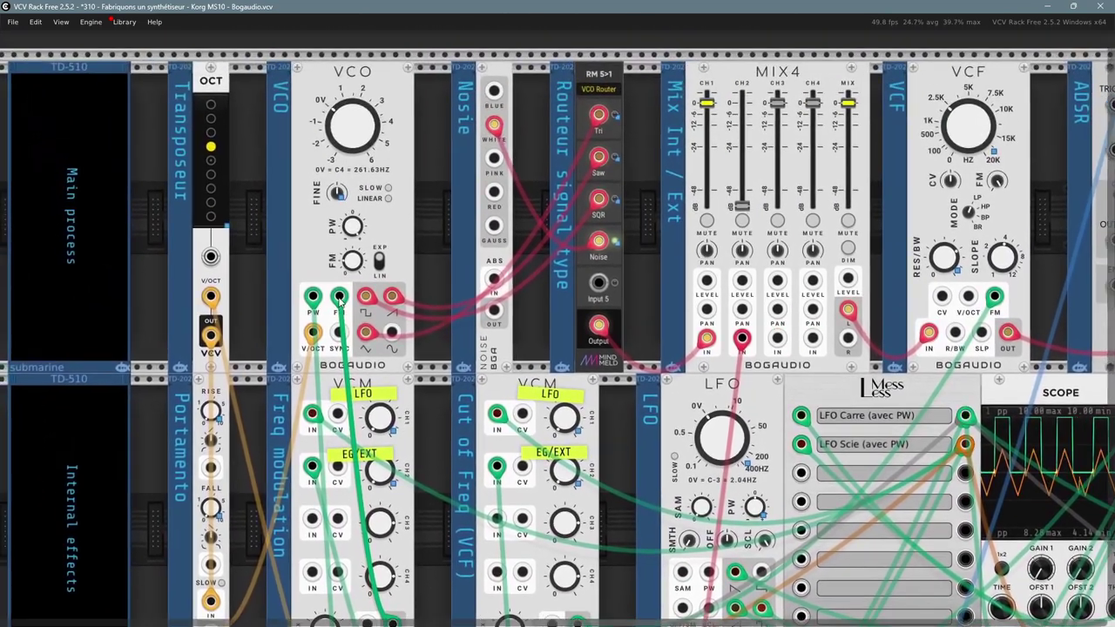
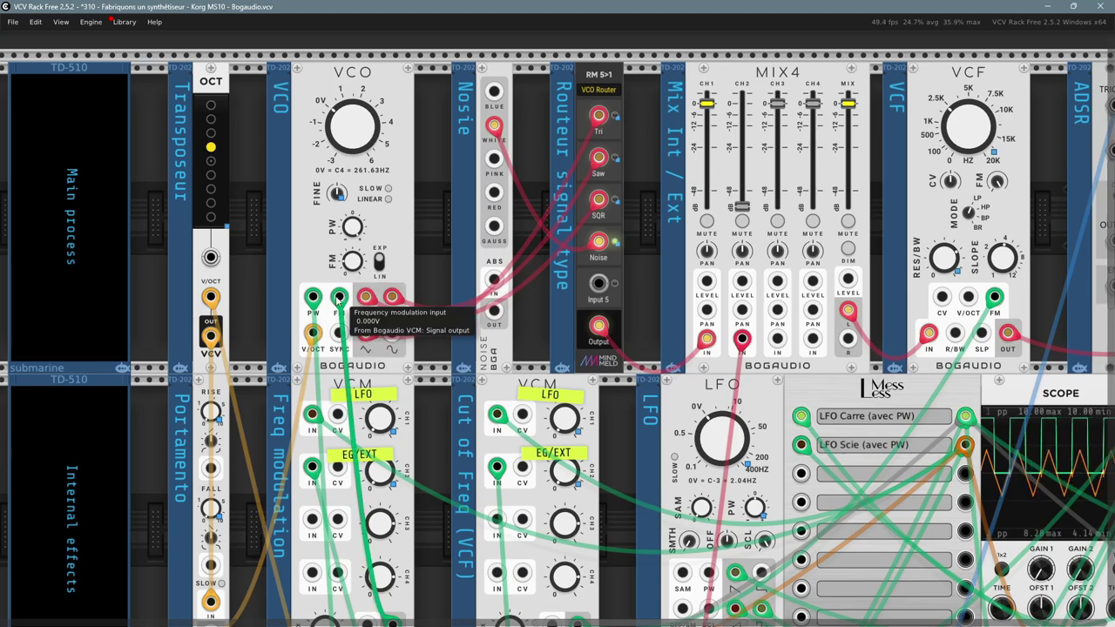
Step: Check the FM depth setting on the VCO
scroll(447, 575, down, 2)
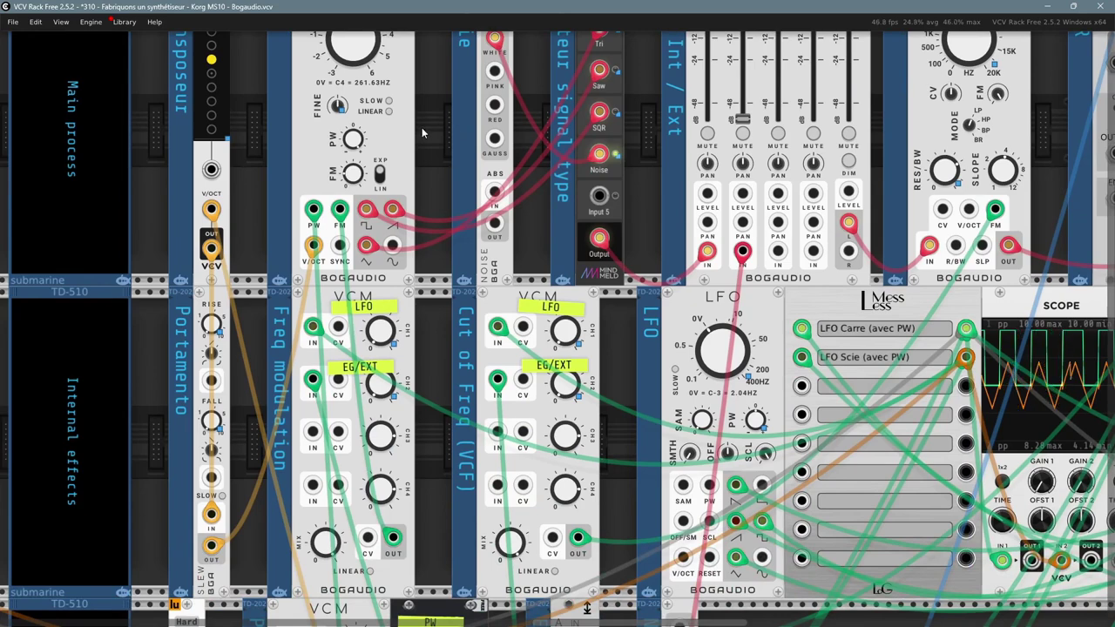
scroll(452, 202, up, 2)
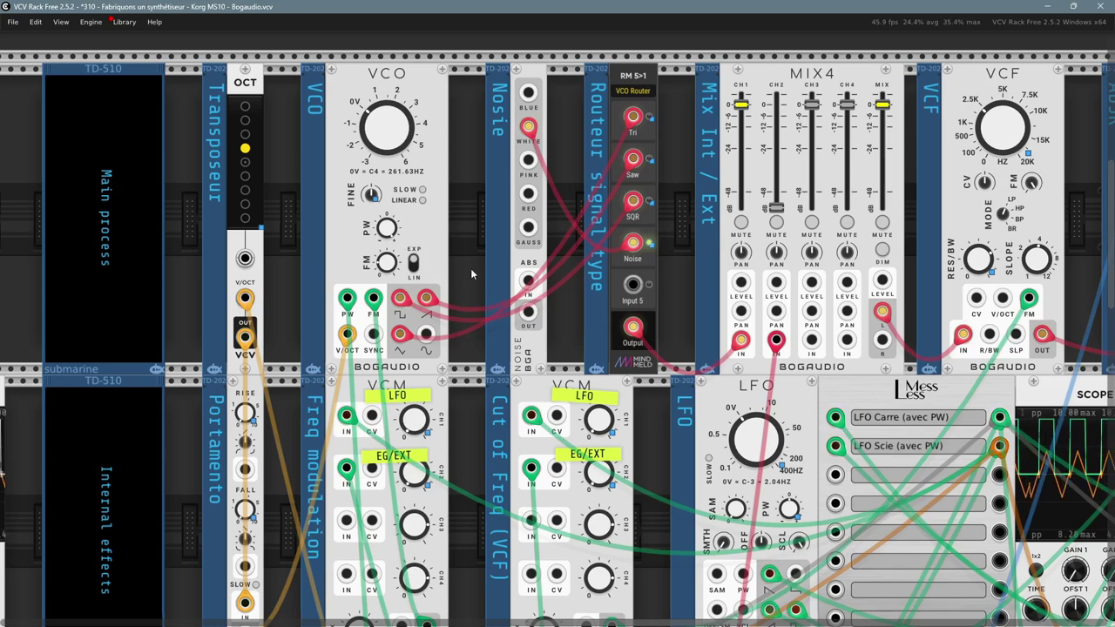
drag(470, 268, 499, 281)
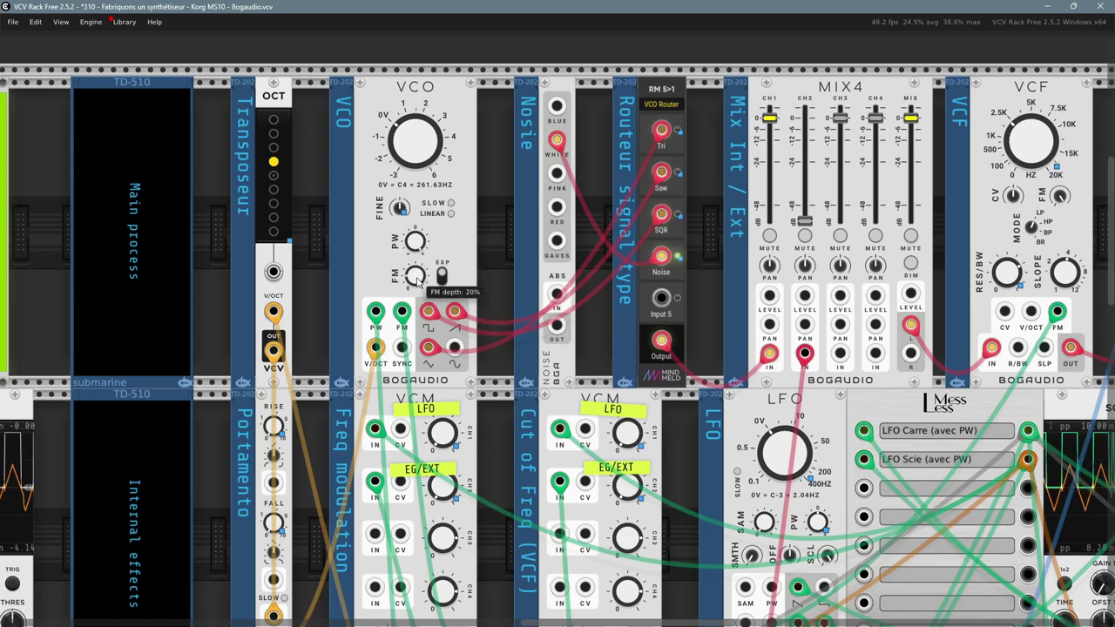
Step: Compare the Freq mod MG and EG/EXT panel controls with the LFO and EG/EXT channels of the Freq modulation VCM
drag(337, 271, 911, 213)
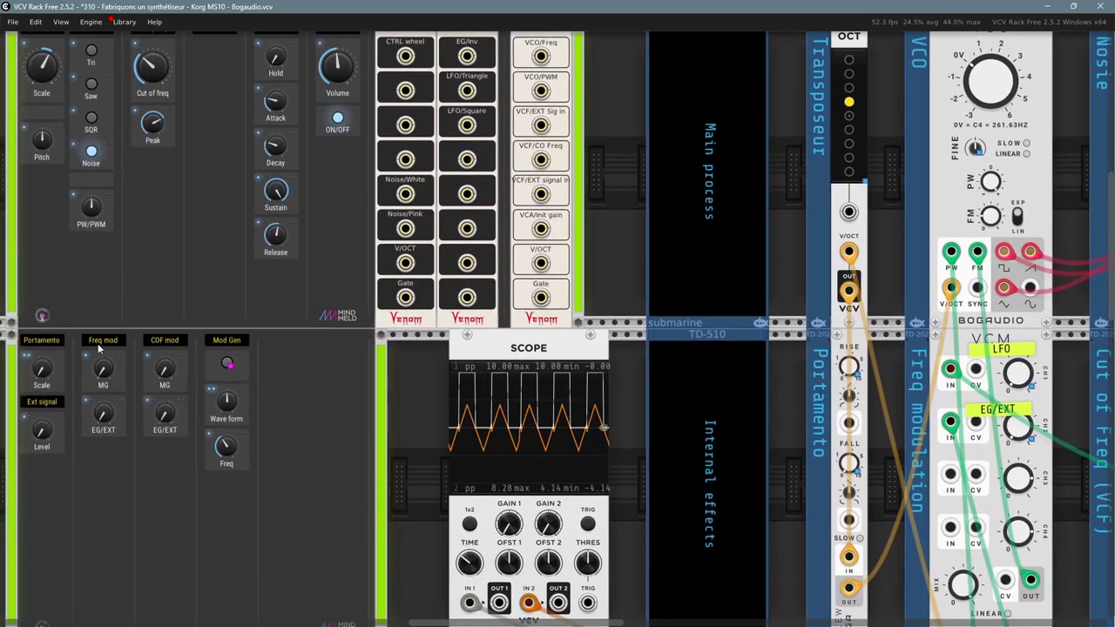
mouse_move(102, 373)
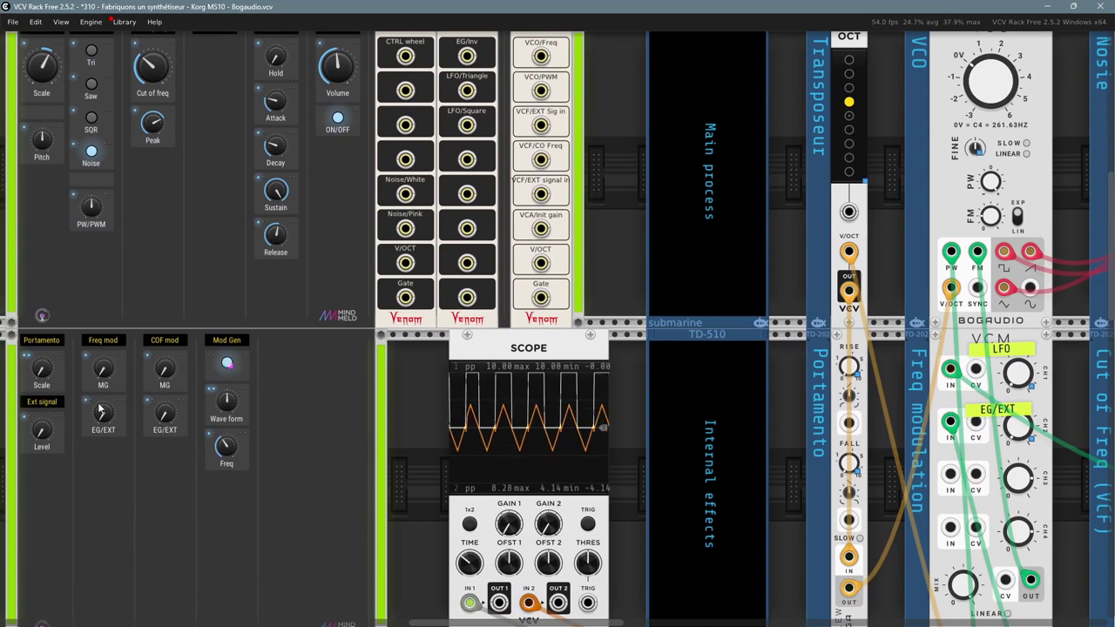
mouse_move(102, 416)
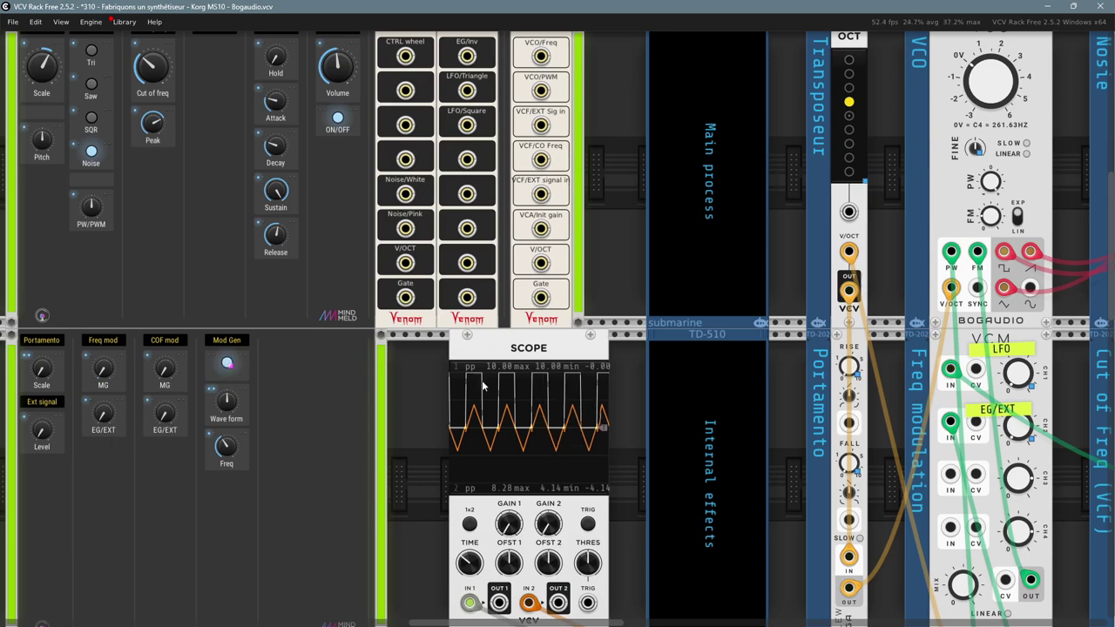
scroll(561, 232, right, 1)
drag(561, 231, 212, 253)
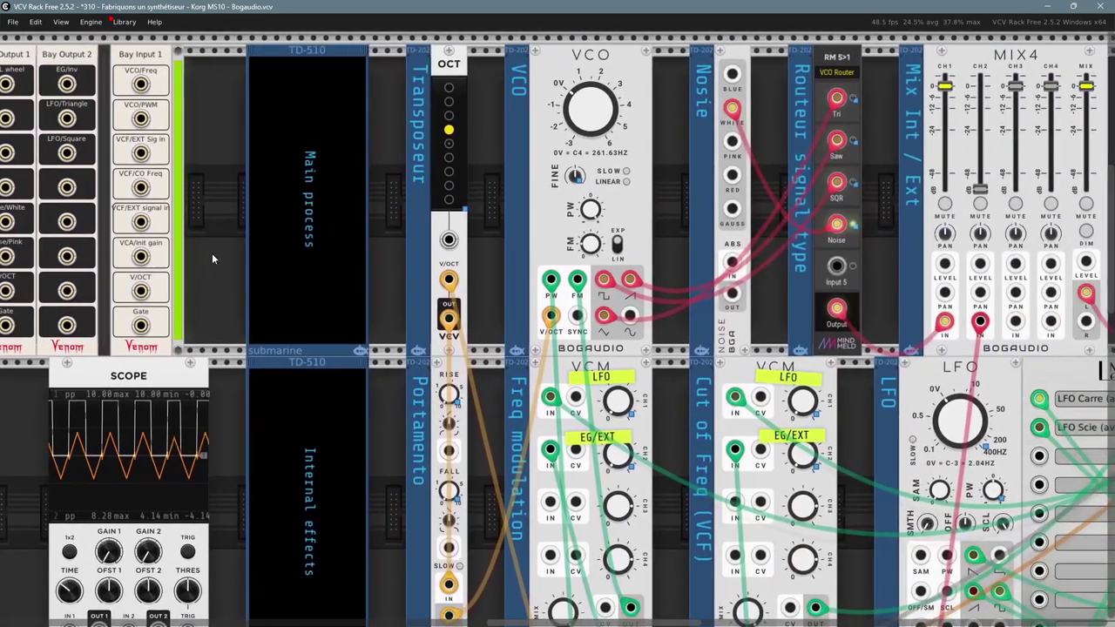
drag(469, 254, 434, 259)
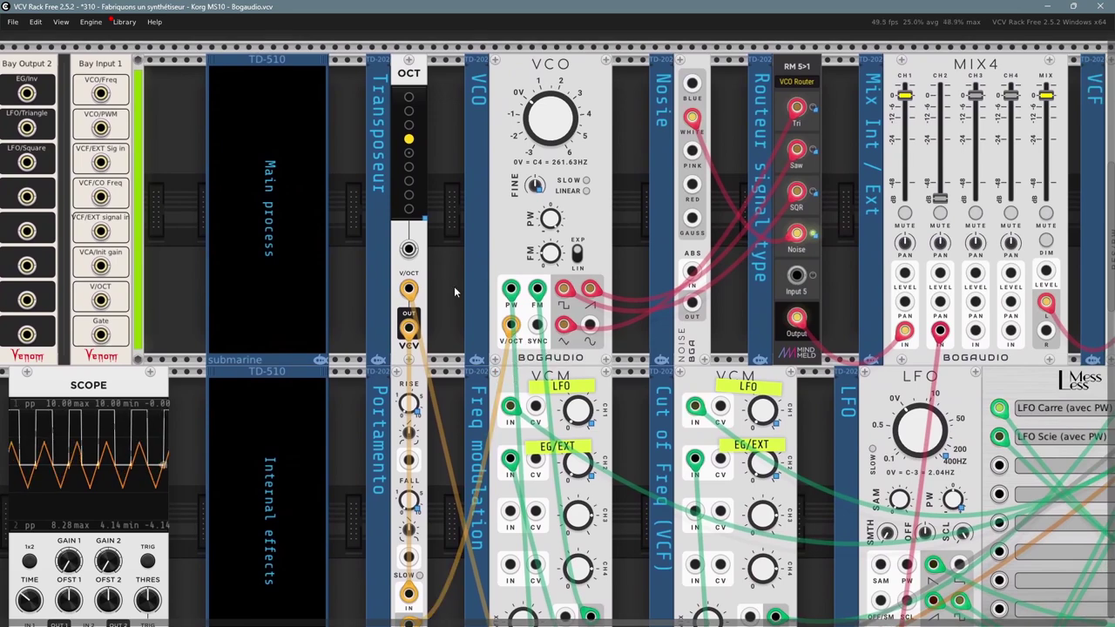
drag(457, 296, 451, 261)
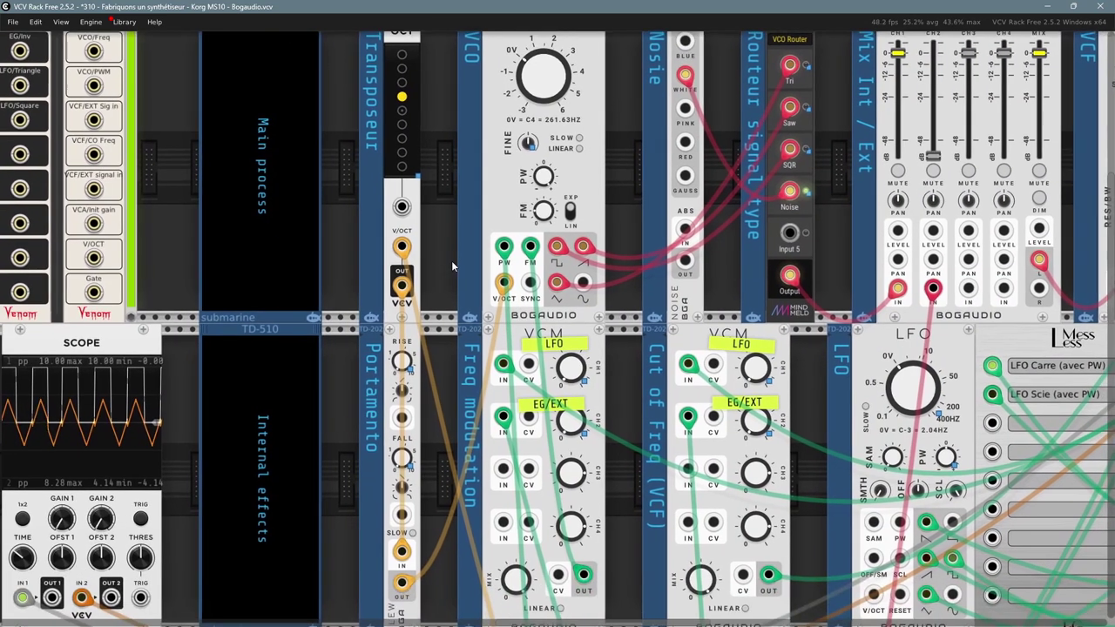
Step: Follow the modulation path from the Cut of Freq (VCF) VCM to the VCF's FM input and back to the control panel
scroll(451, 260, down, 1)
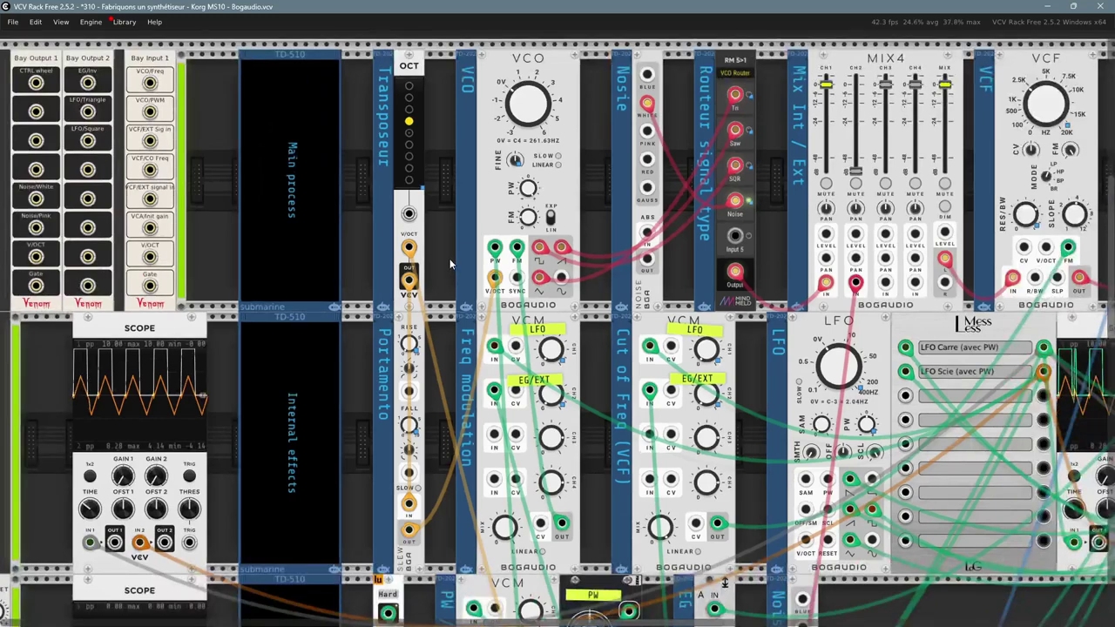
scroll(452, 268, down, 1)
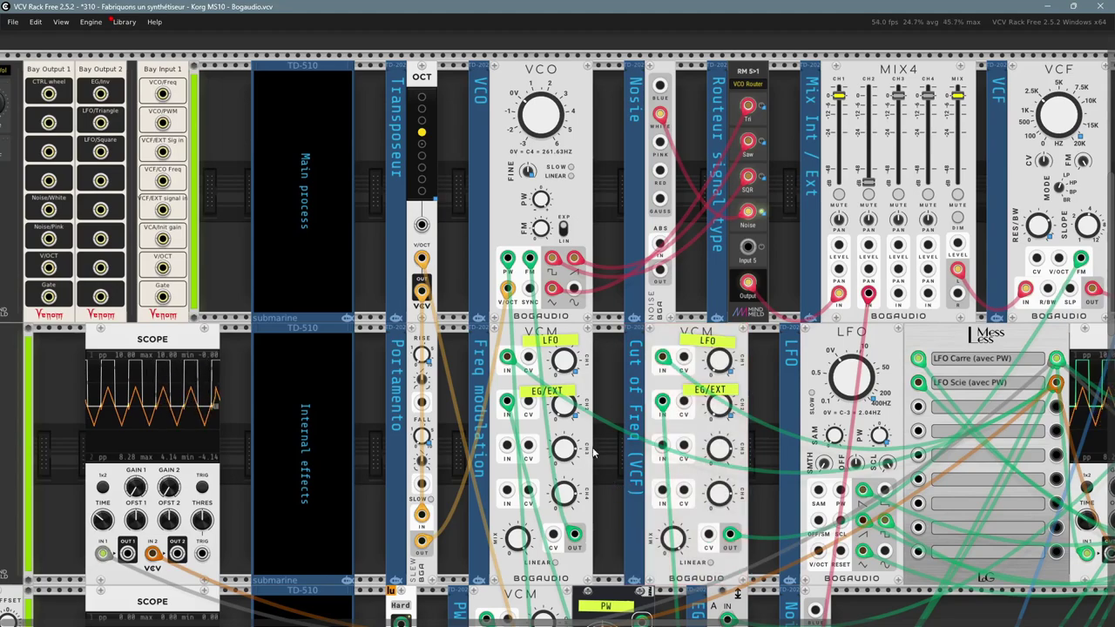
drag(752, 499, 412, 490)
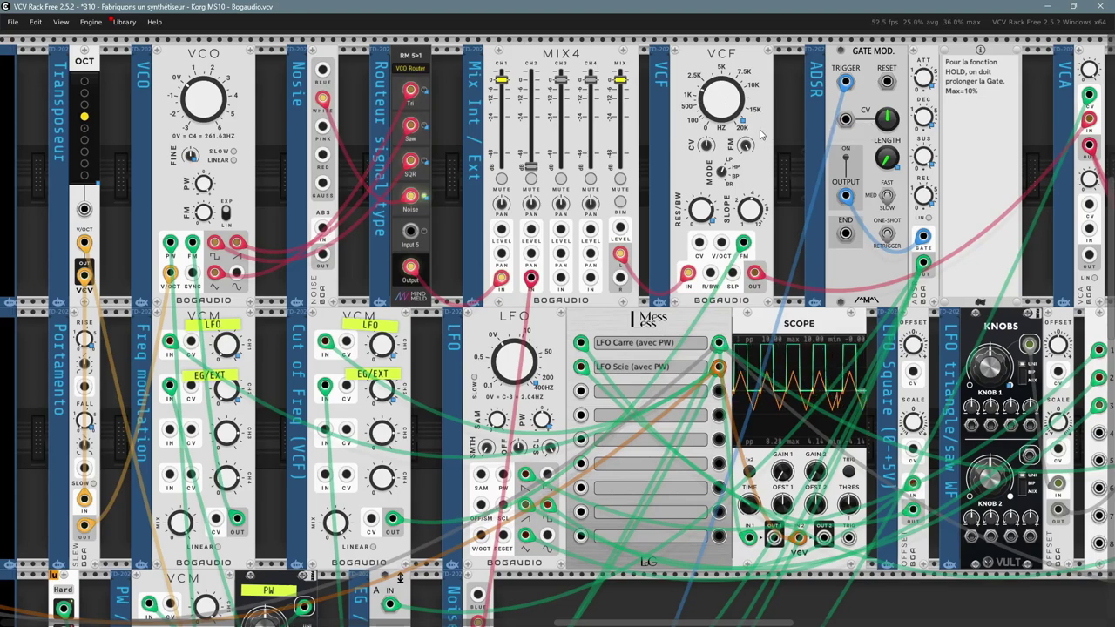
drag(783, 109, 1089, 186)
scroll(1026, 218, down, 1)
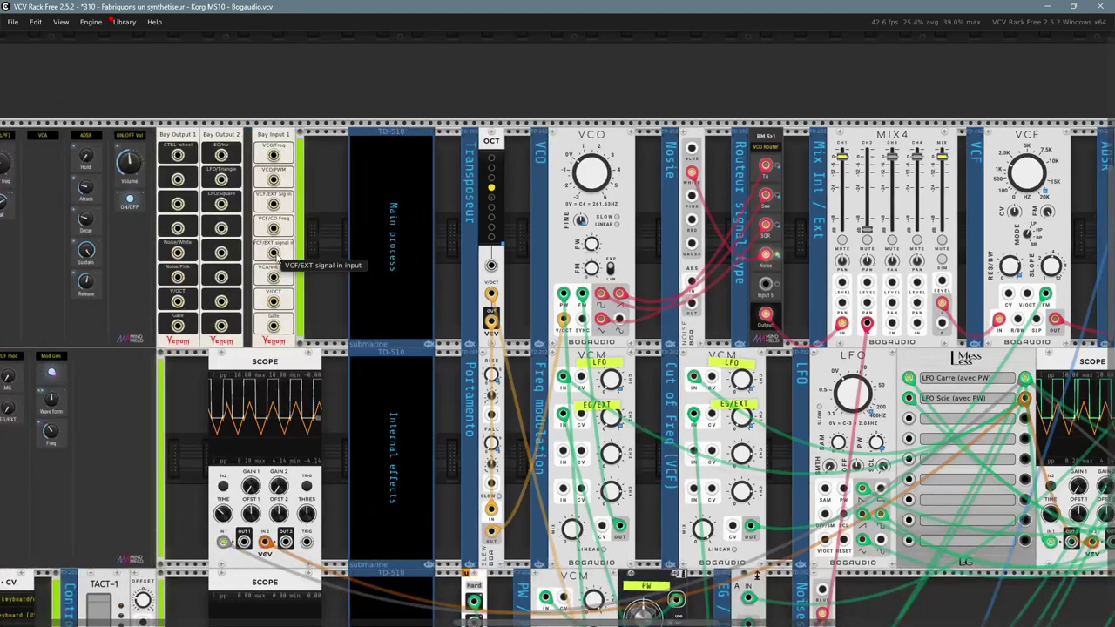
drag(303, 268, 346, 267)
scroll(915, 170, down, 1)
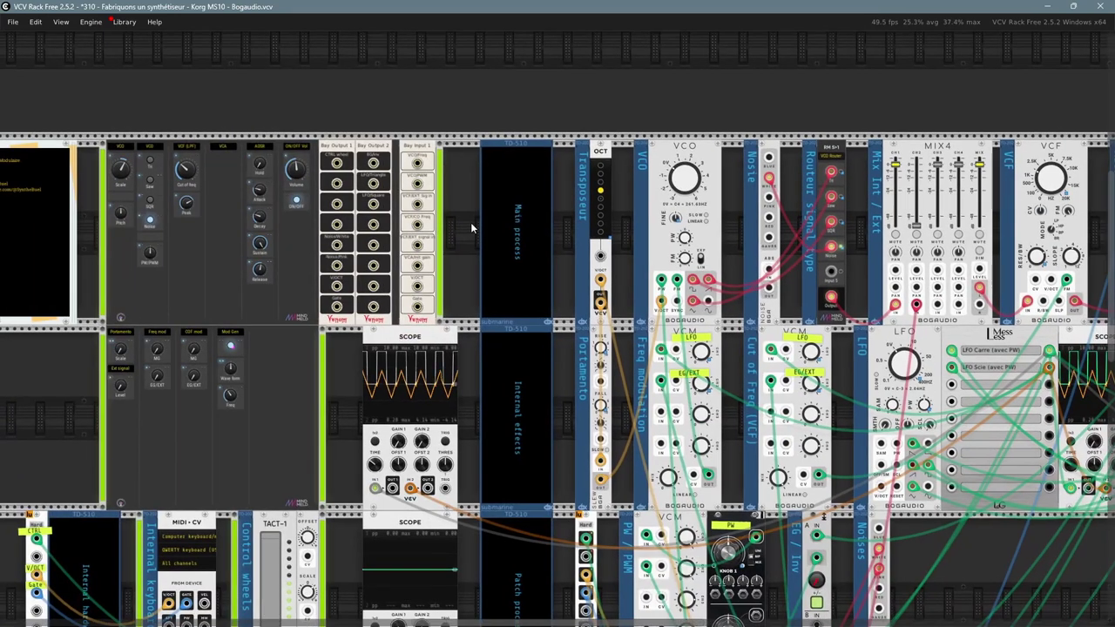
Step: Set the VCF Peak to about 0.69 and lower the Cut of freq on the control panel
drag(467, 216, 471, 222)
mouse_move(184, 172)
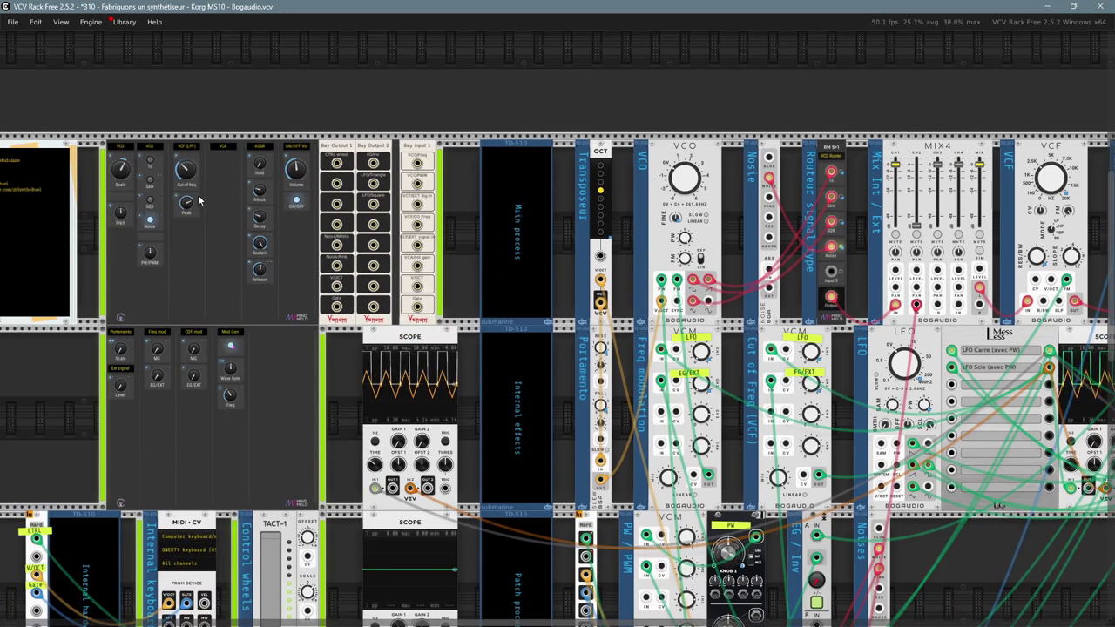
mouse_move(190, 206)
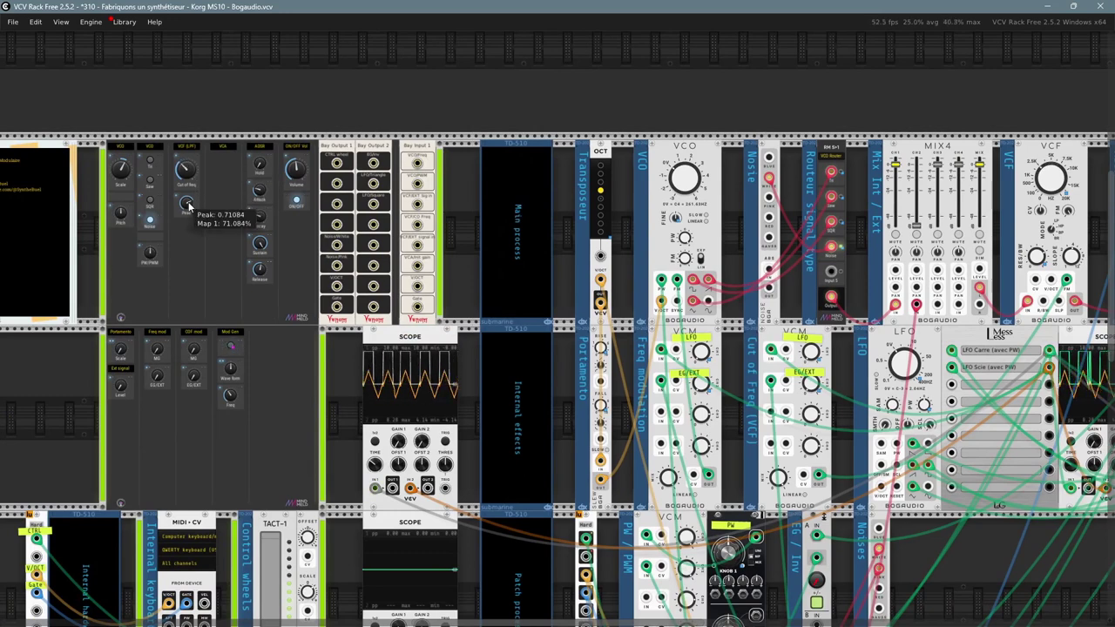
drag(186, 204, 187, 166)
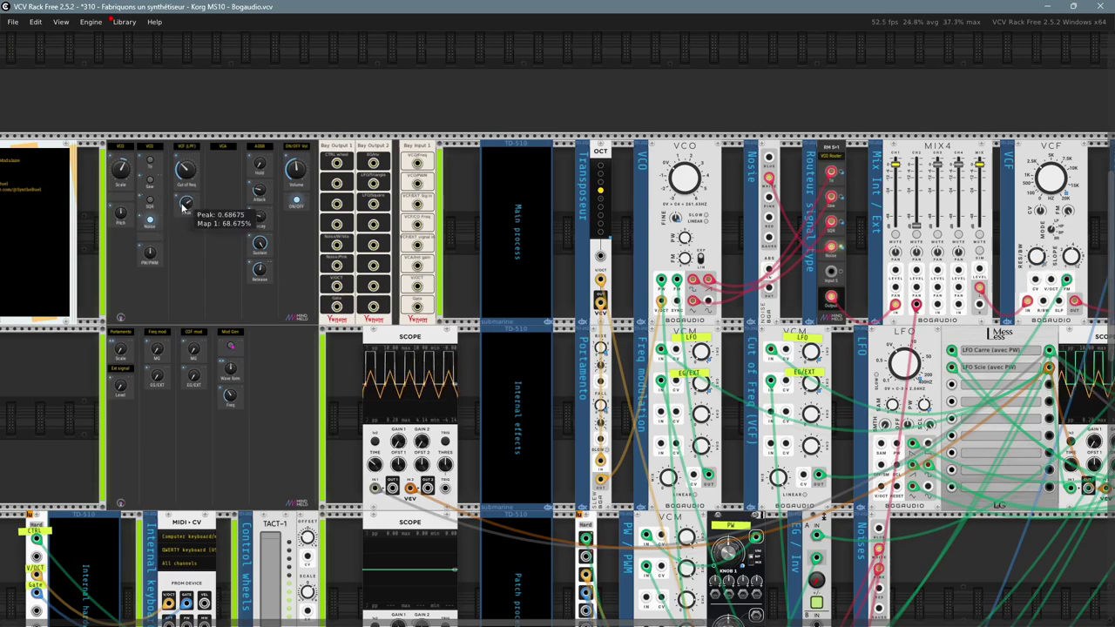
mouse_move(240, 388)
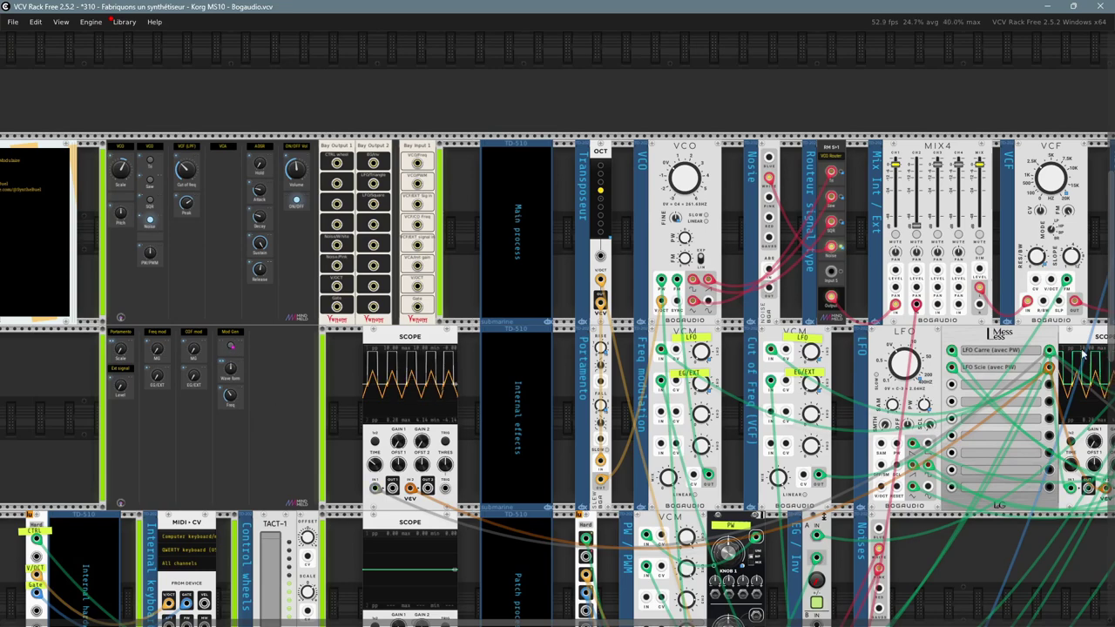
mouse_move(1050, 173)
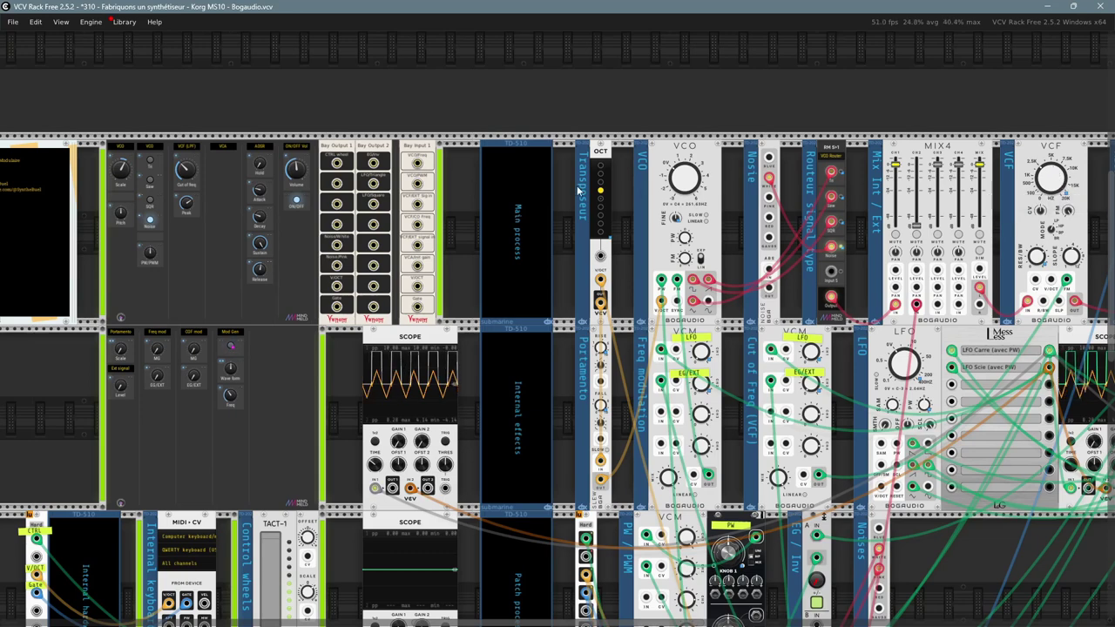
mouse_move(196, 172)
drag(185, 172, 208, 429)
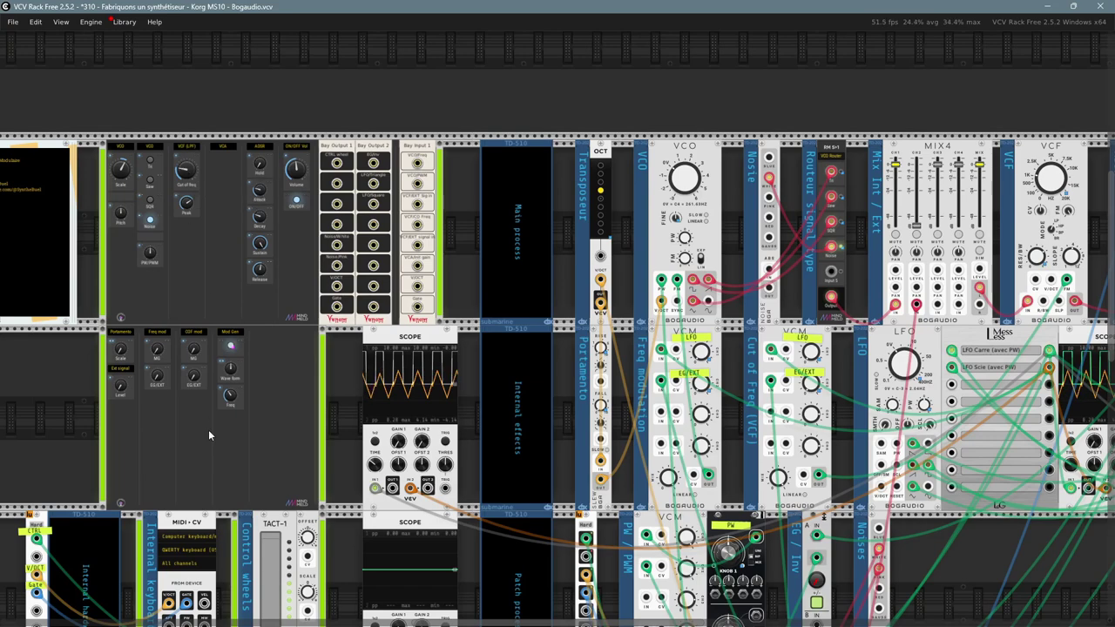
Step: Raise the MG and EG/EXT modulation amounts of the COF mod section
mouse_move(194, 355)
scroll(195, 356, up, 4)
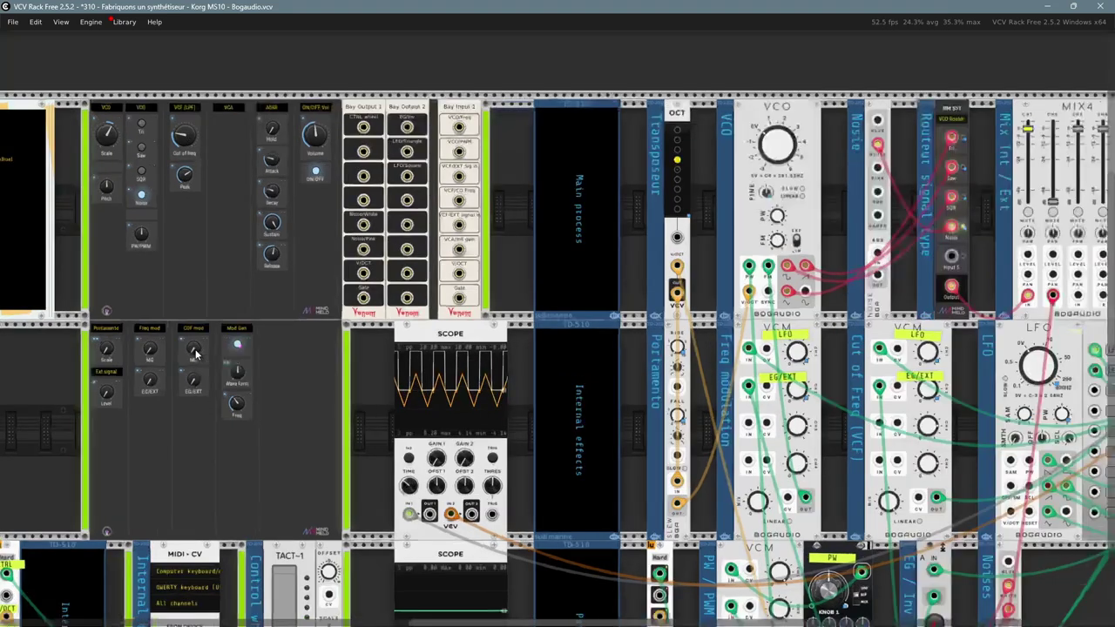
drag(195, 355, 195, 332)
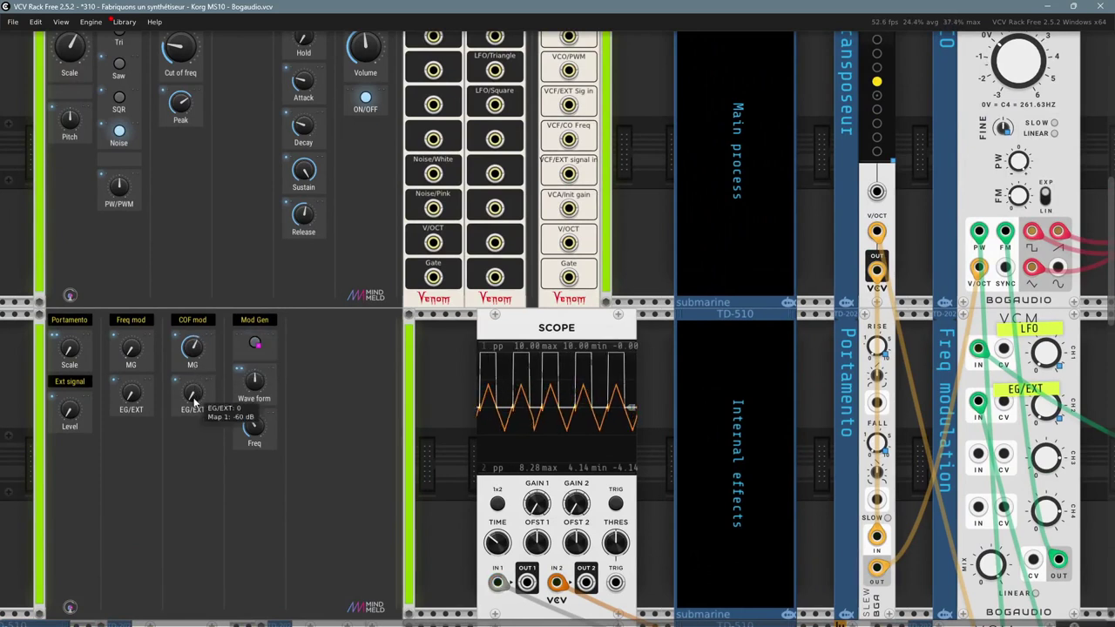
drag(192, 400, 193, 392)
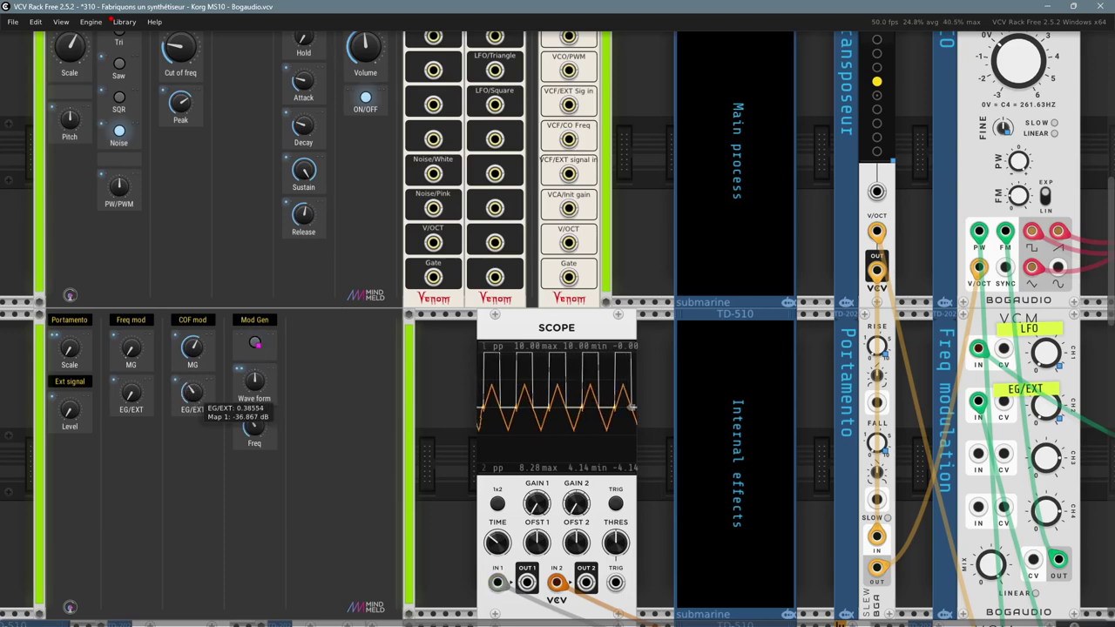
drag(193, 392, 192, 389)
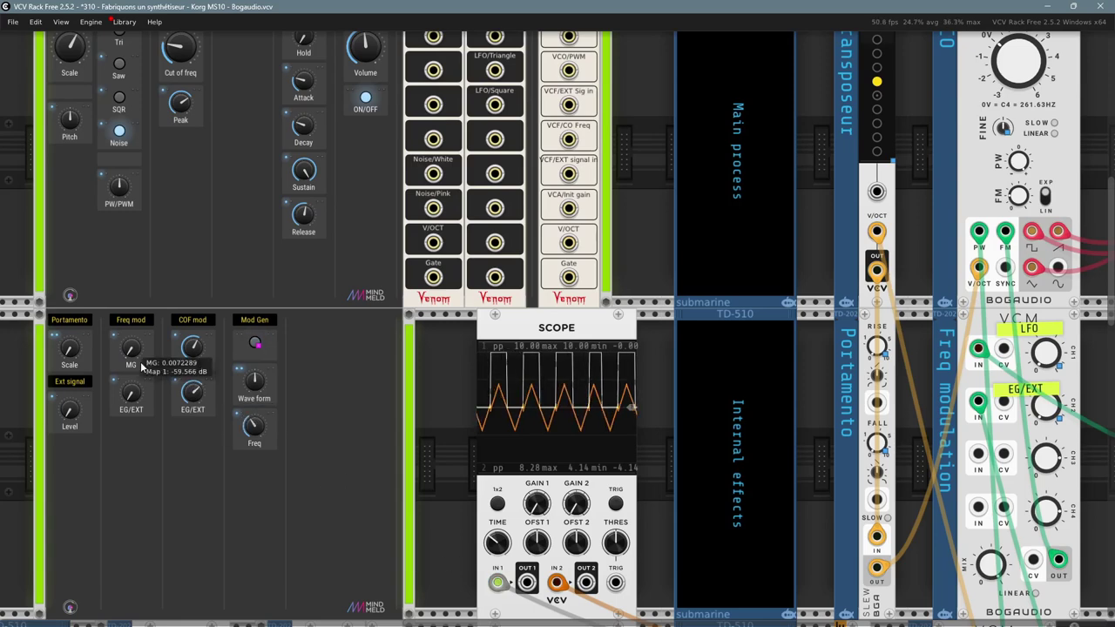
Step: Examine the LFO and EG/EXT channels of the Cut of Freq (VCF) VCM, briefly highlighting the module
drag(655, 228, 526, 263)
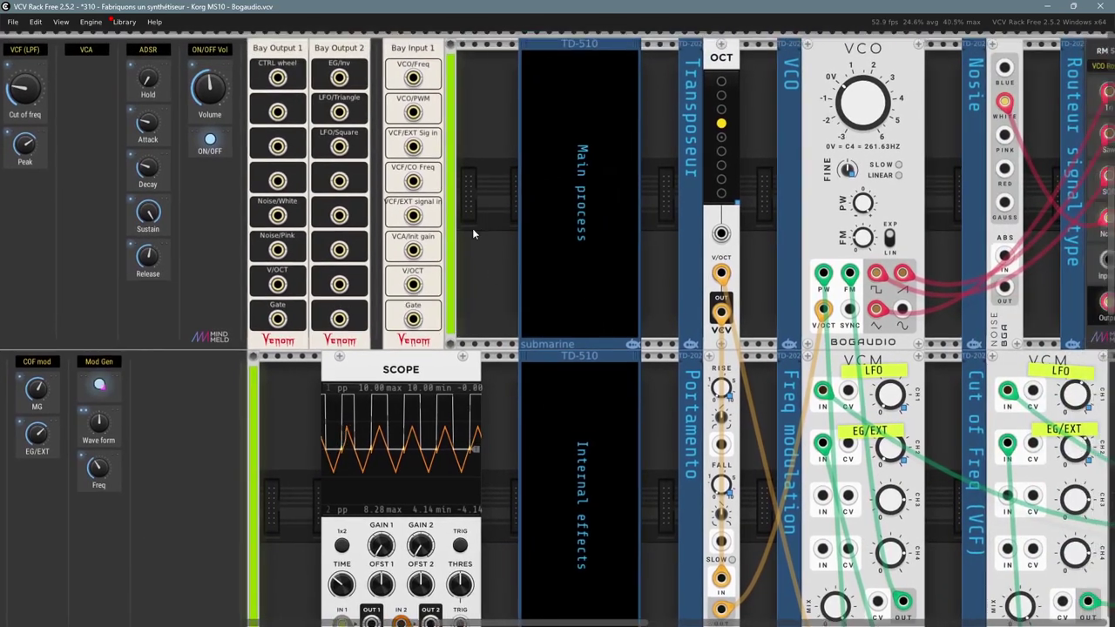
drag(472, 228, 279, 128)
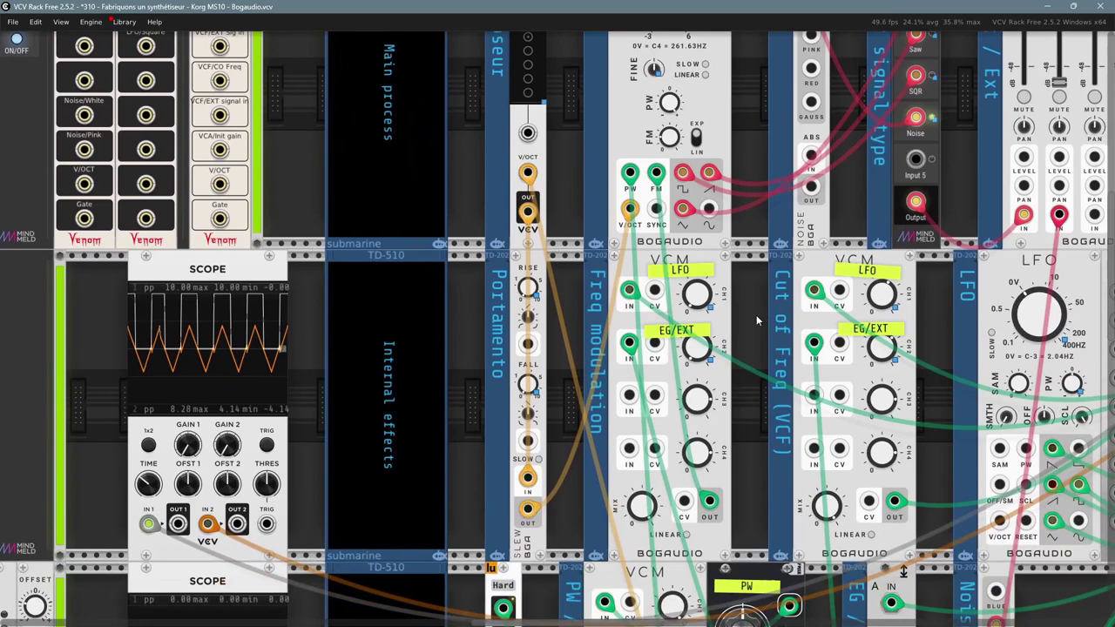
drag(756, 318, 901, 365)
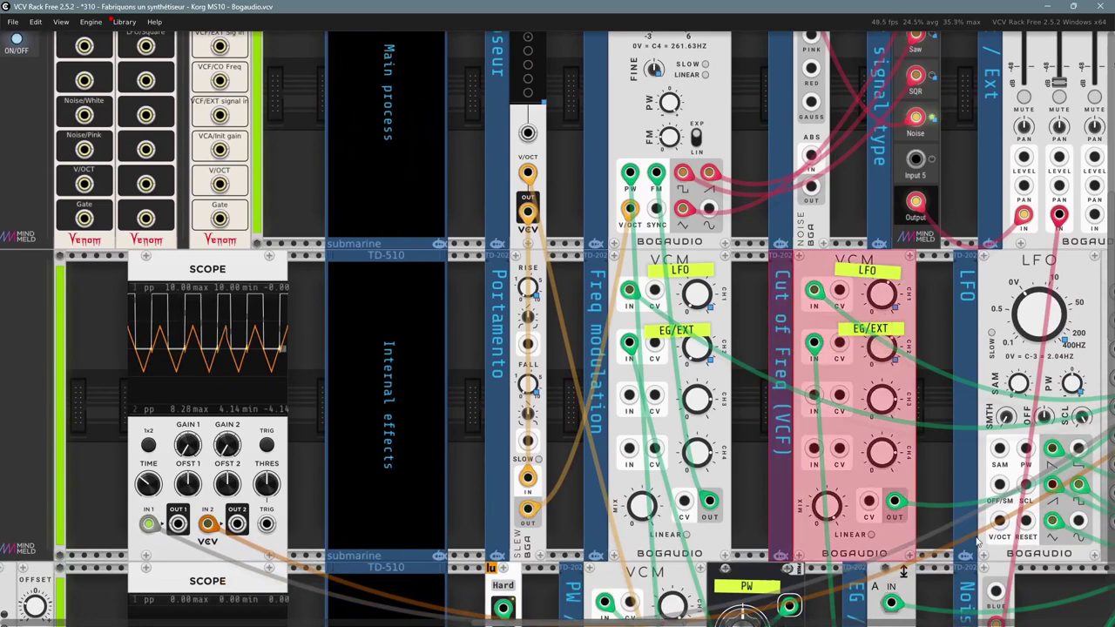
click(746, 314)
scroll(648, 418, up, 2)
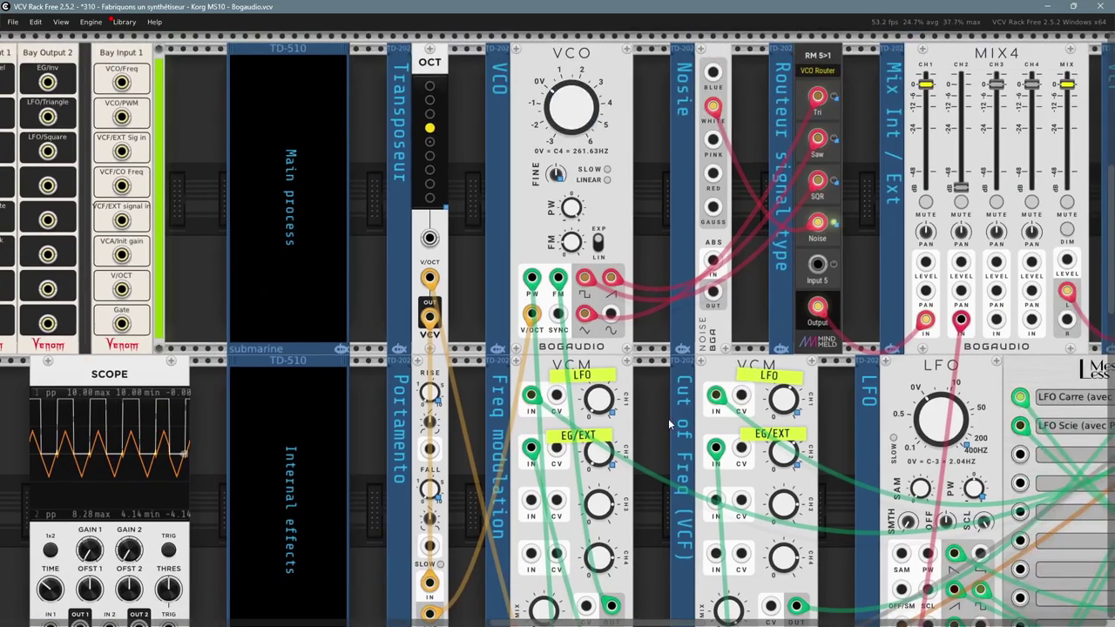
Step: Look over the internal effects row and the patch-bay modules beside the control panel
scroll(669, 418, down, 2)
scroll(657, 424, down, 1)
drag(654, 404, 654, 245)
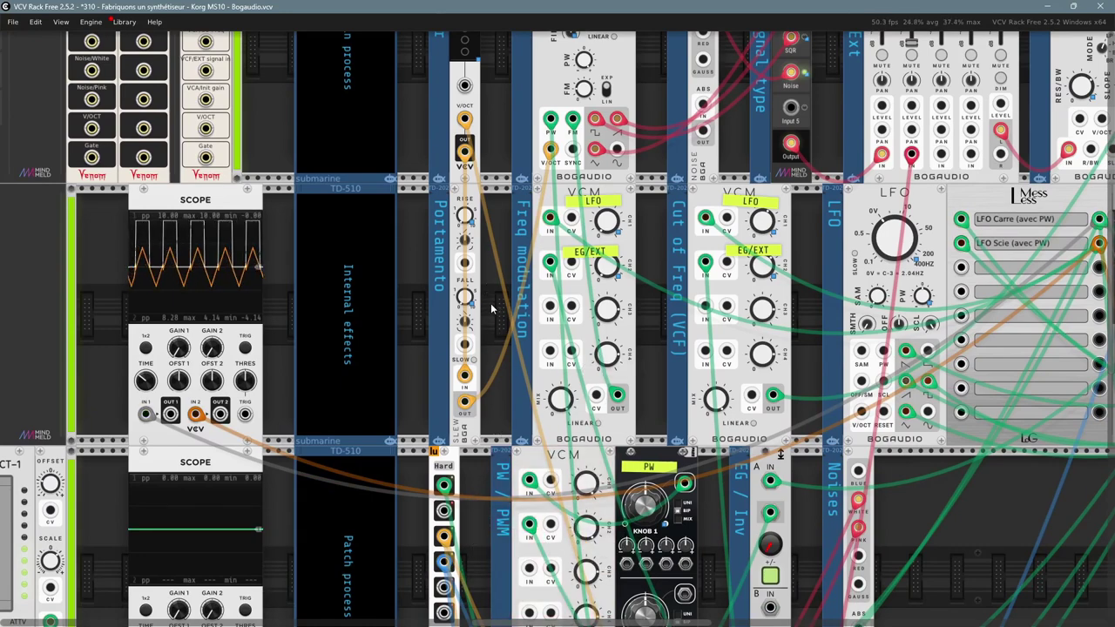
drag(493, 315, 662, 494)
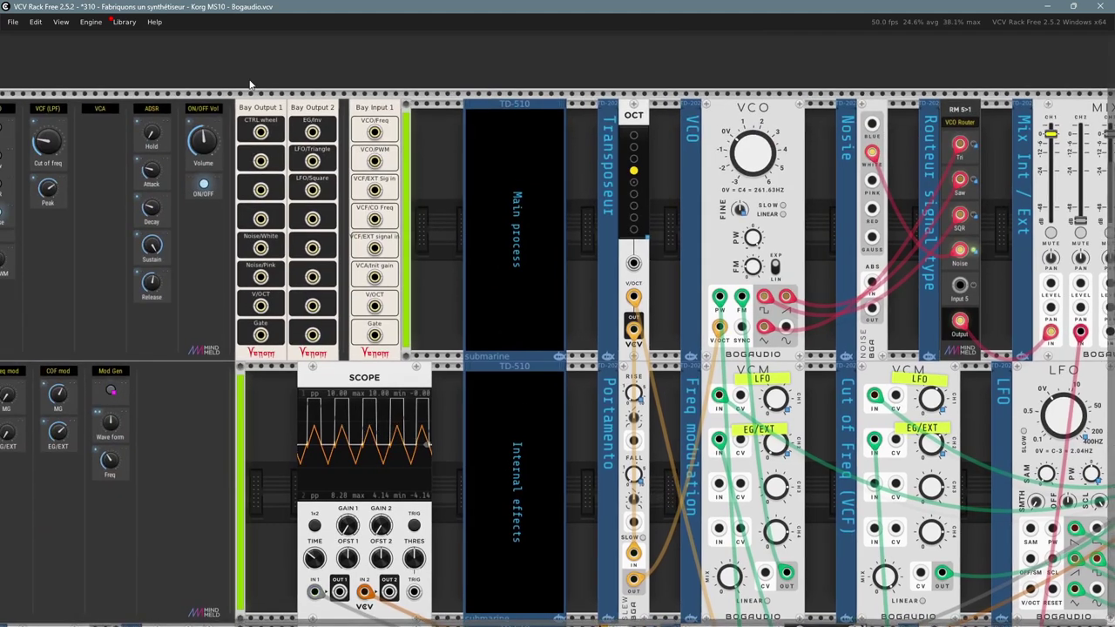
drag(249, 84, 403, 218)
click(451, 468)
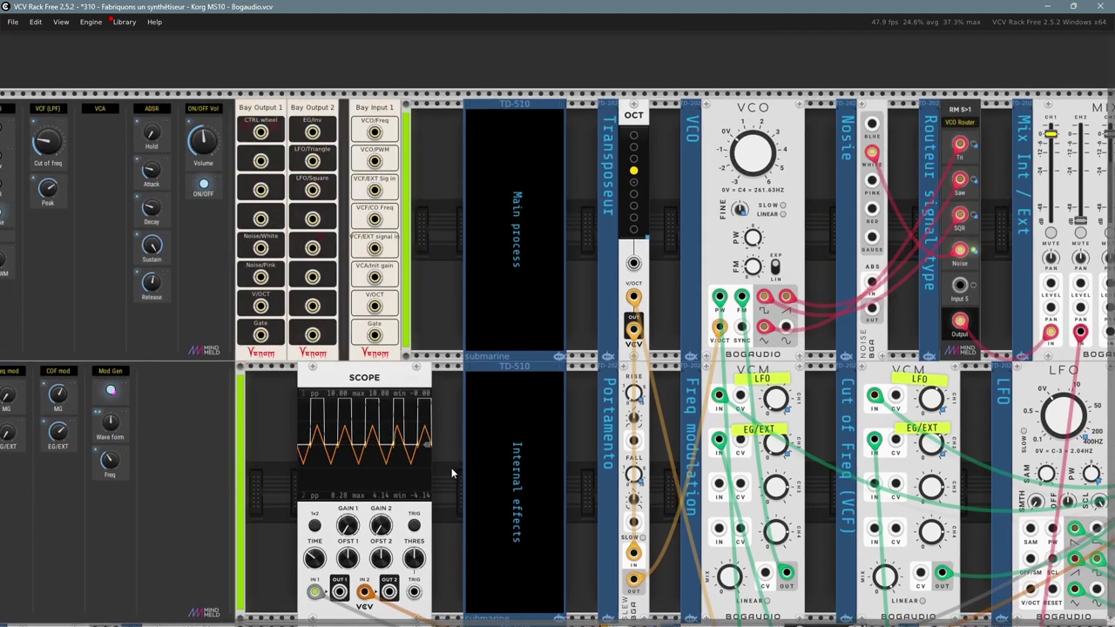
Step: Examine the Mod Gen LED's controller options, including the highlight colours and the small button types
scroll(452, 468, right, 4)
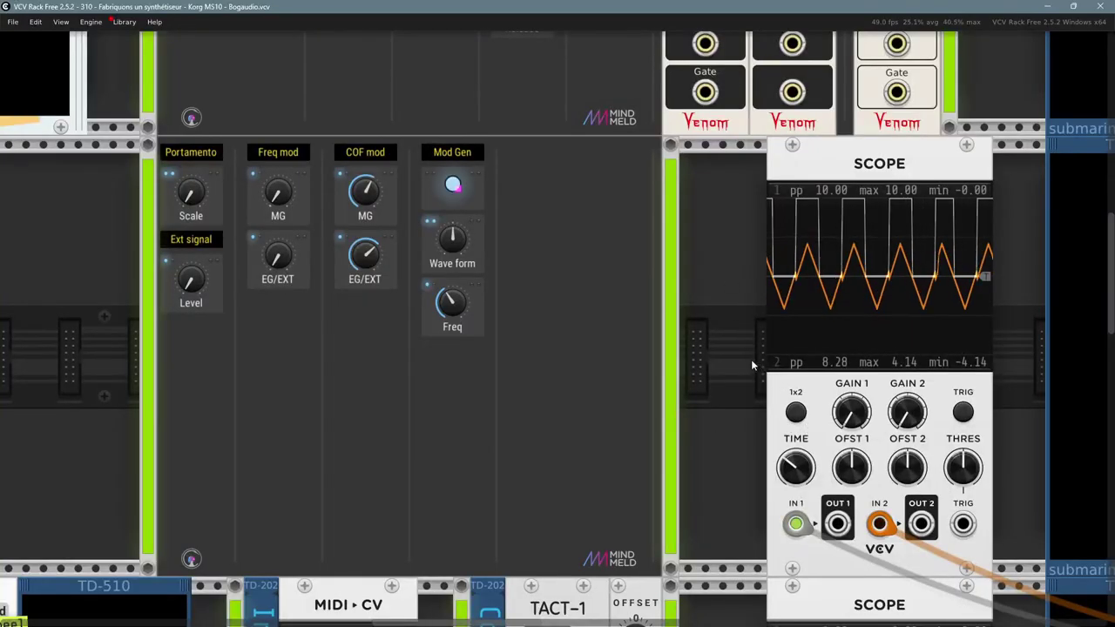
drag(740, 371, 702, 345)
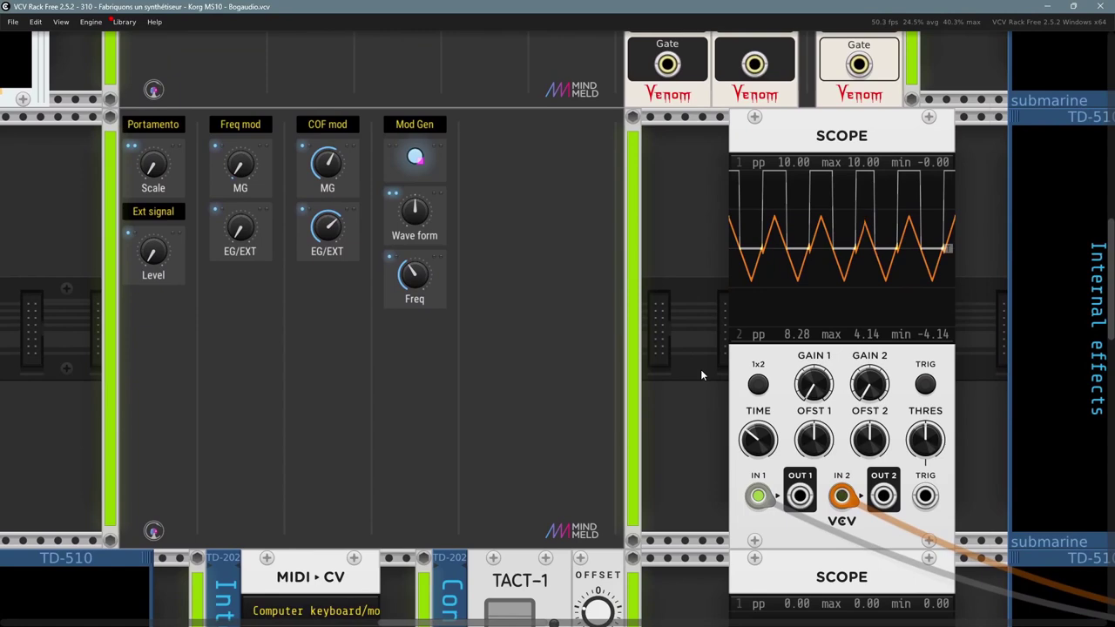
right_click(437, 152)
mouse_move(442, 221)
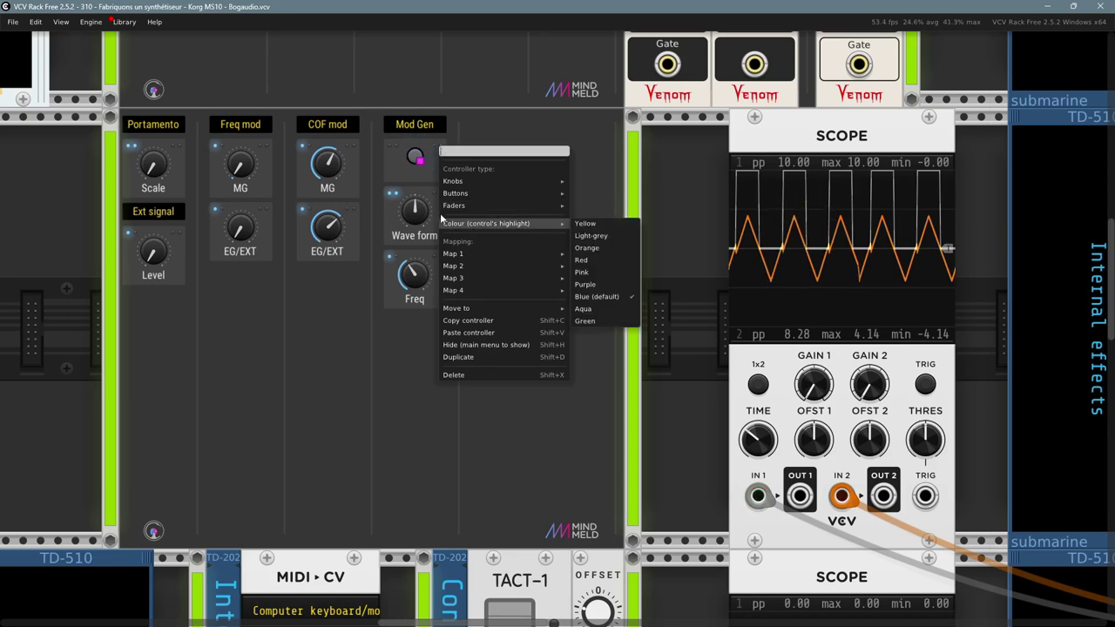
click(401, 175)
right_click(401, 175)
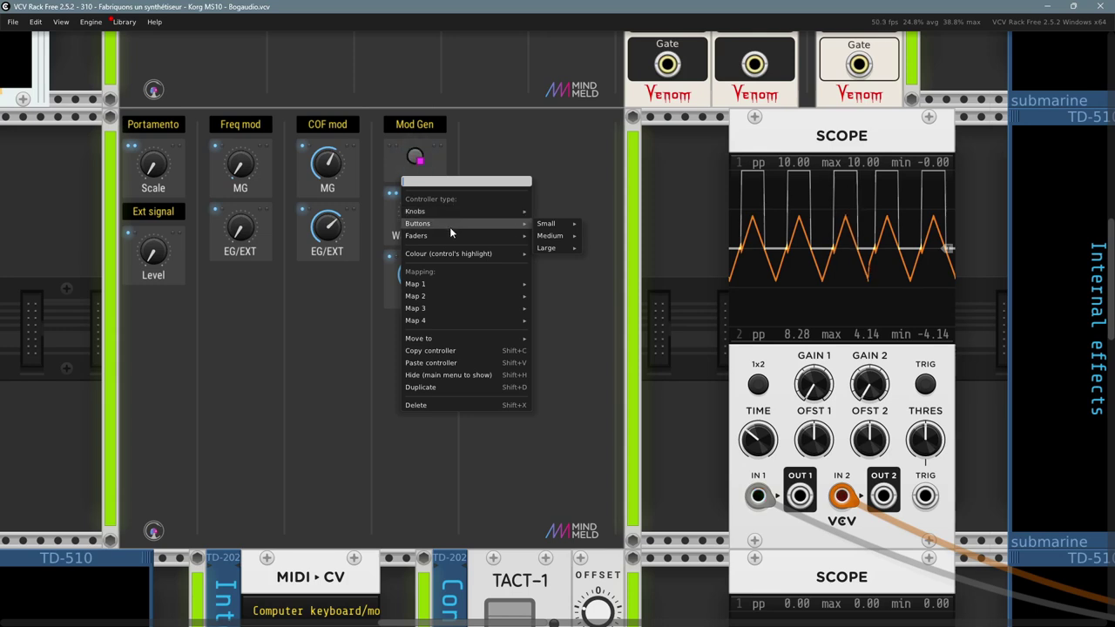
mouse_move(555, 223)
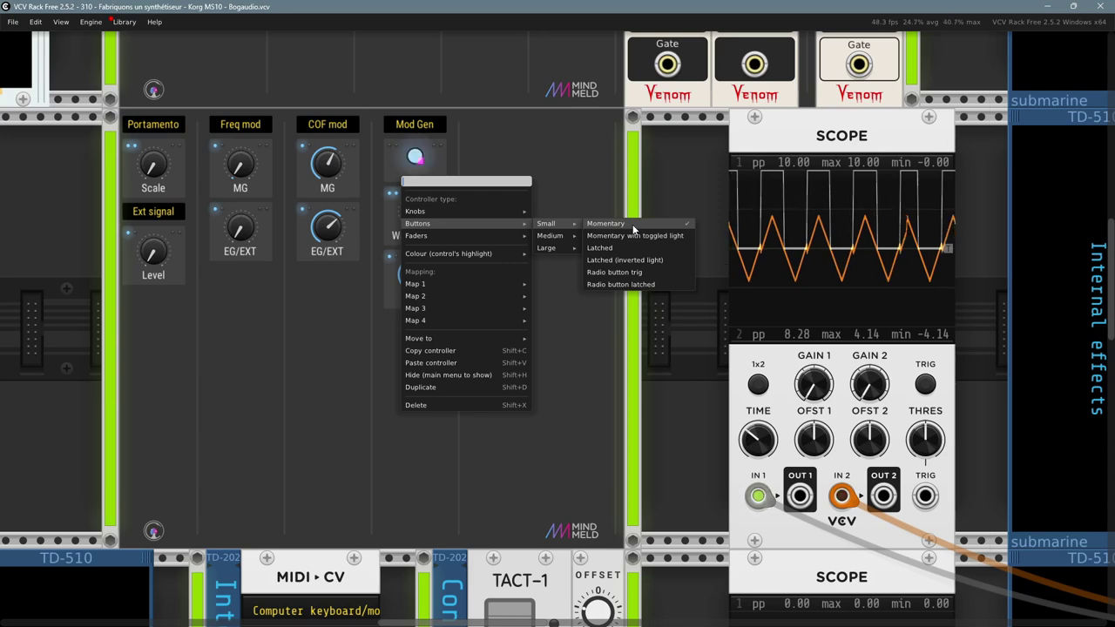
click(572, 150)
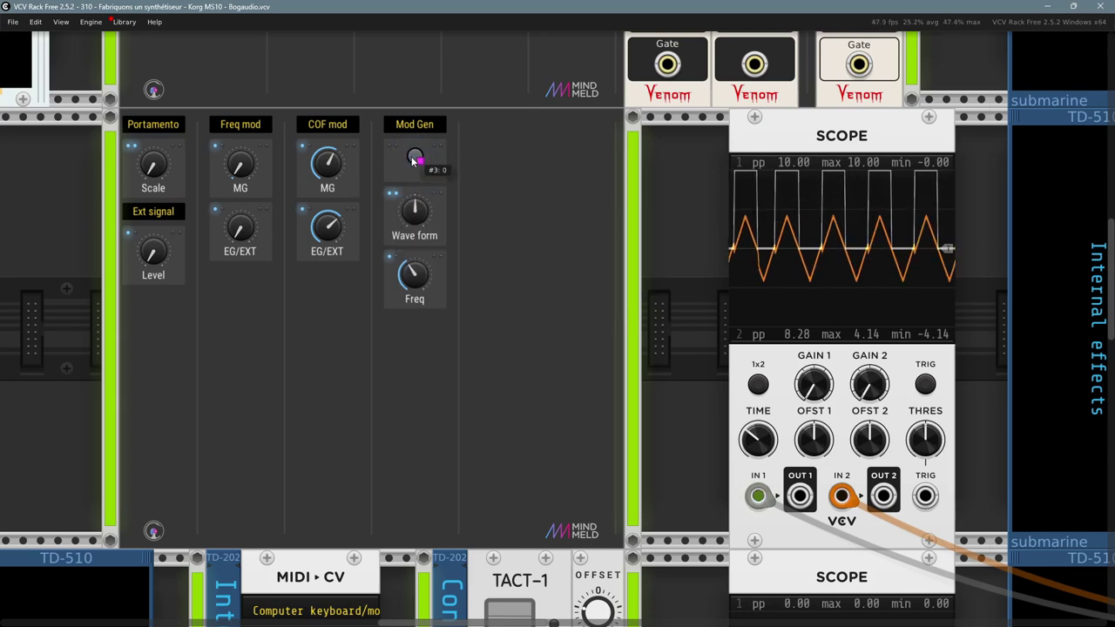
Step: Locate the LFO's LED section and shift its comparator, µMAP and scope slightly away from the Scanner
scroll(492, 270, down, 1)
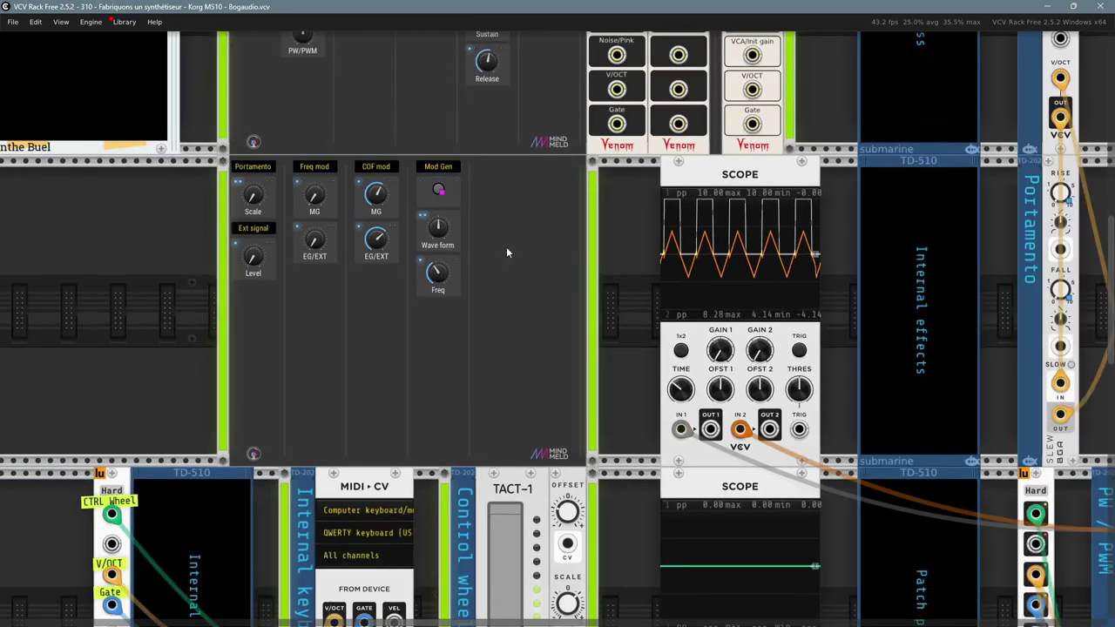
drag(507, 247, 384, 283)
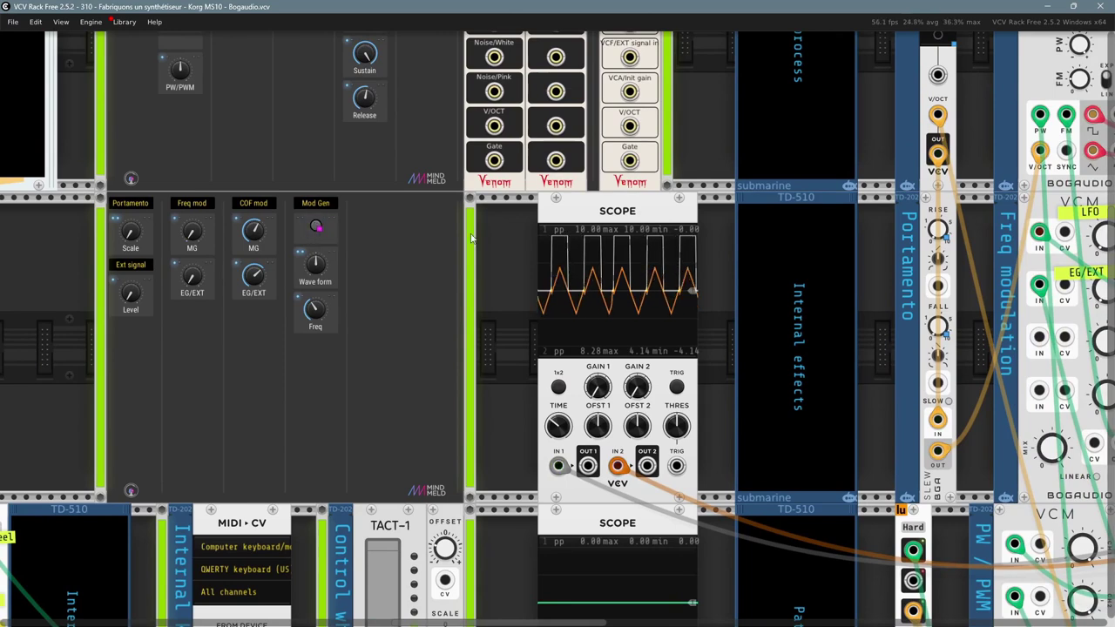
drag(710, 141, 610, 176)
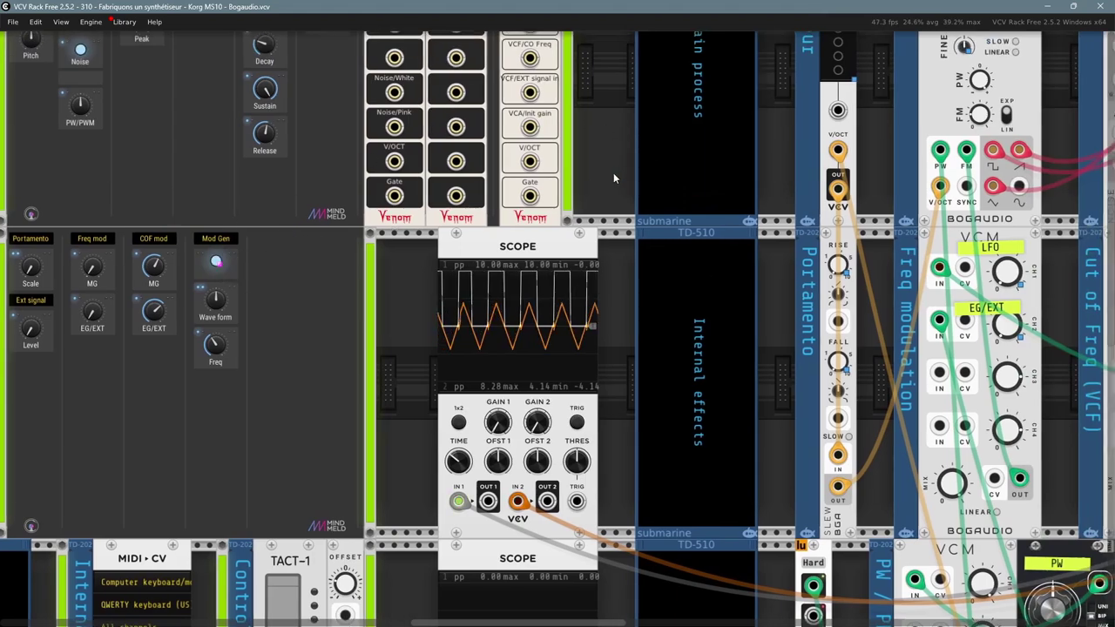
drag(613, 172, 0, 280)
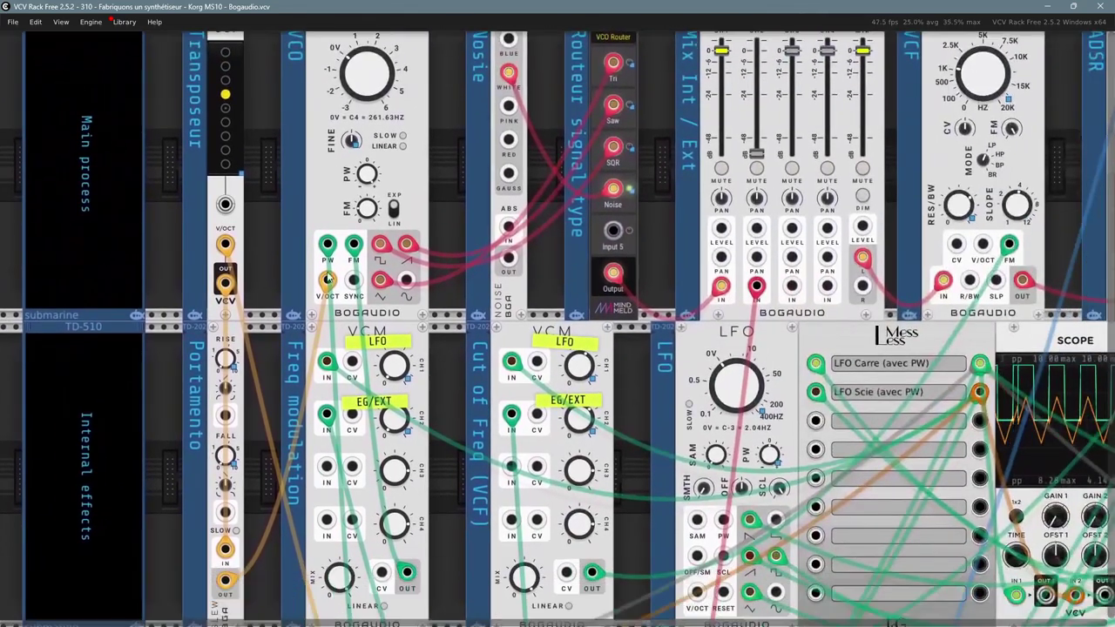
drag(1024, 263, 752, 157)
scroll(722, 179, right, 5)
scroll(706, 174, right, 4)
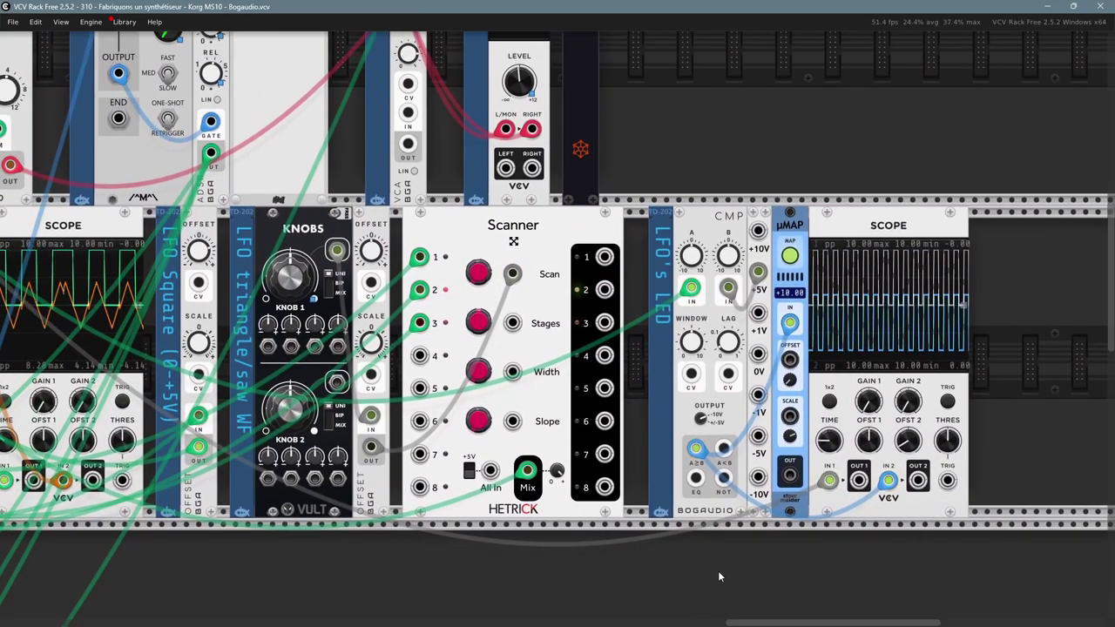
drag(792, 560, 784, 540)
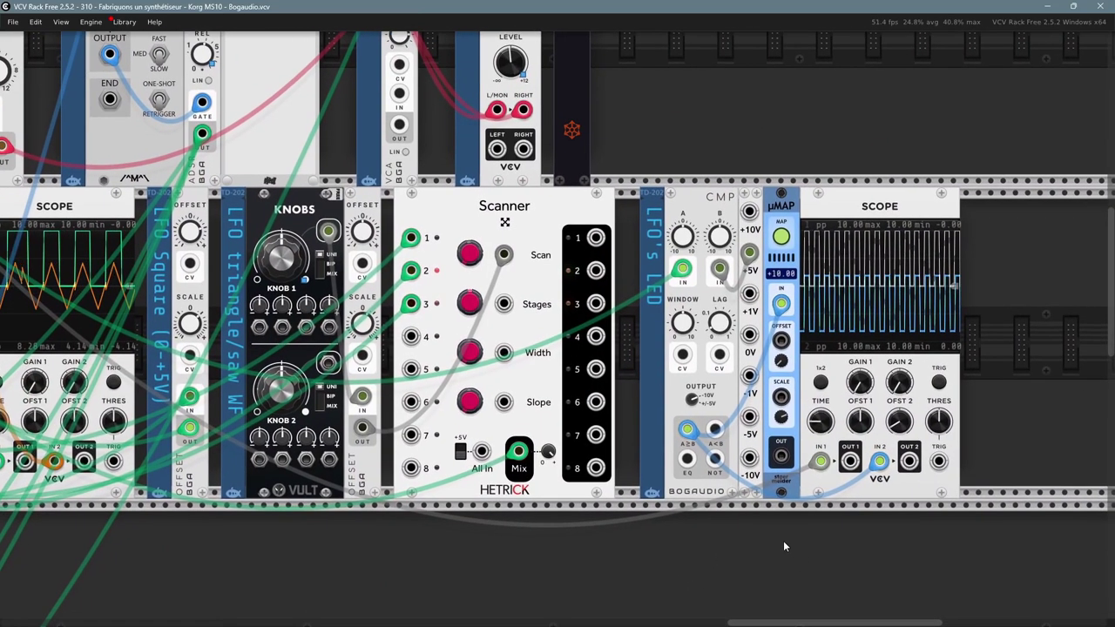
drag(653, 203, 666, 202)
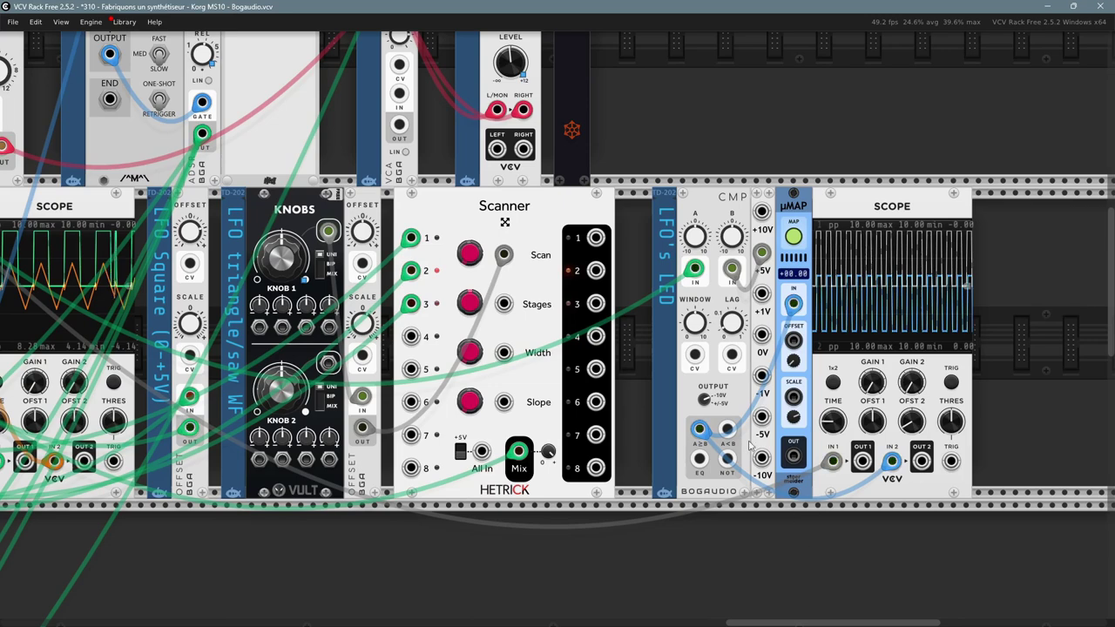
Step: Examine the LFO's LED section, including the comparator's inputs and the +5V reference voltage feeding its B signal
scroll(723, 351, up, 1)
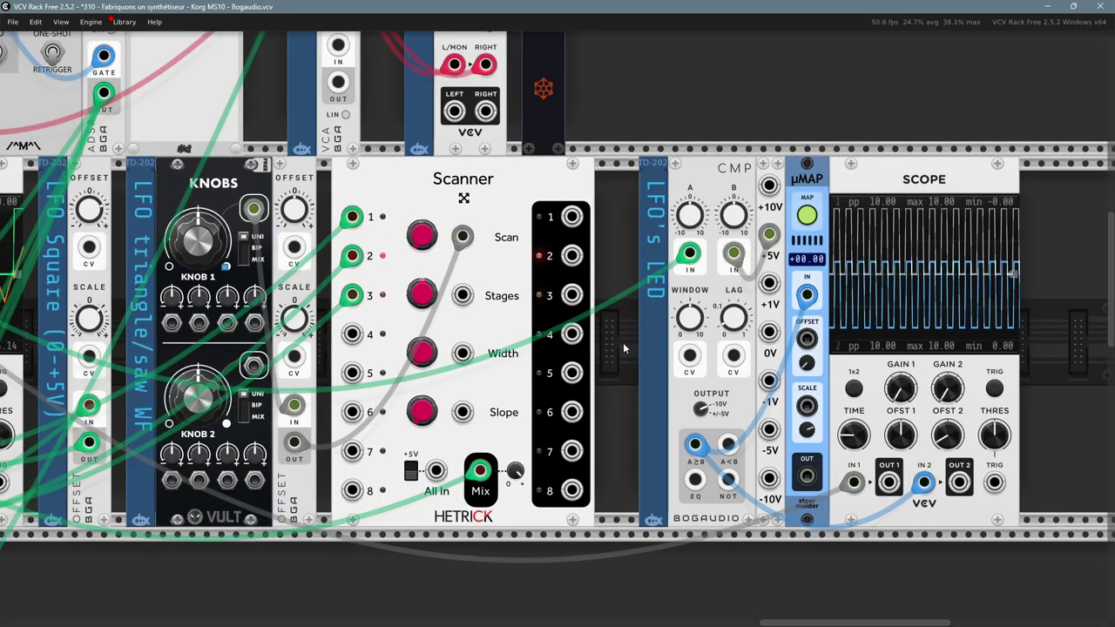
drag(623, 342, 694, 343)
drag(762, 257, 1004, 291)
scroll(74, 241, left, 4)
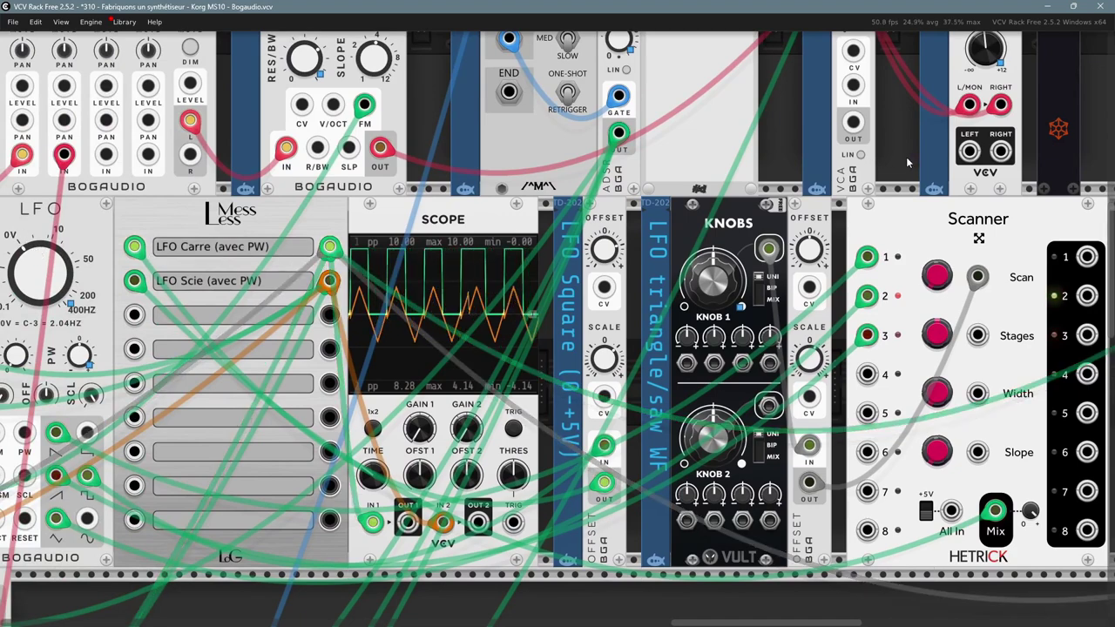
drag(907, 157, 345, 144)
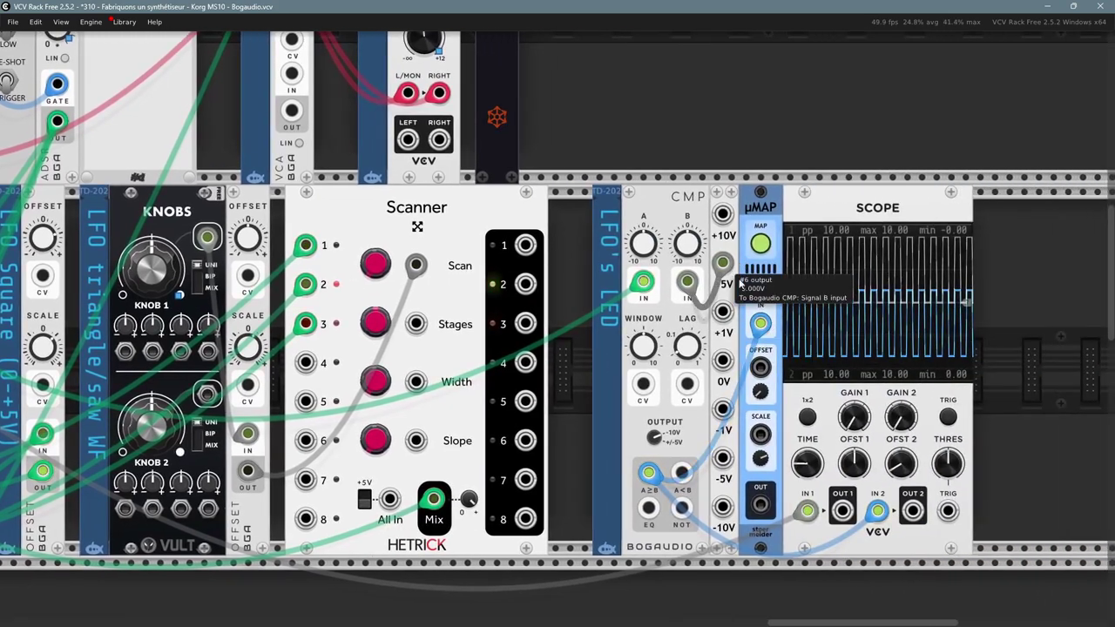
drag(693, 333, 660, 300)
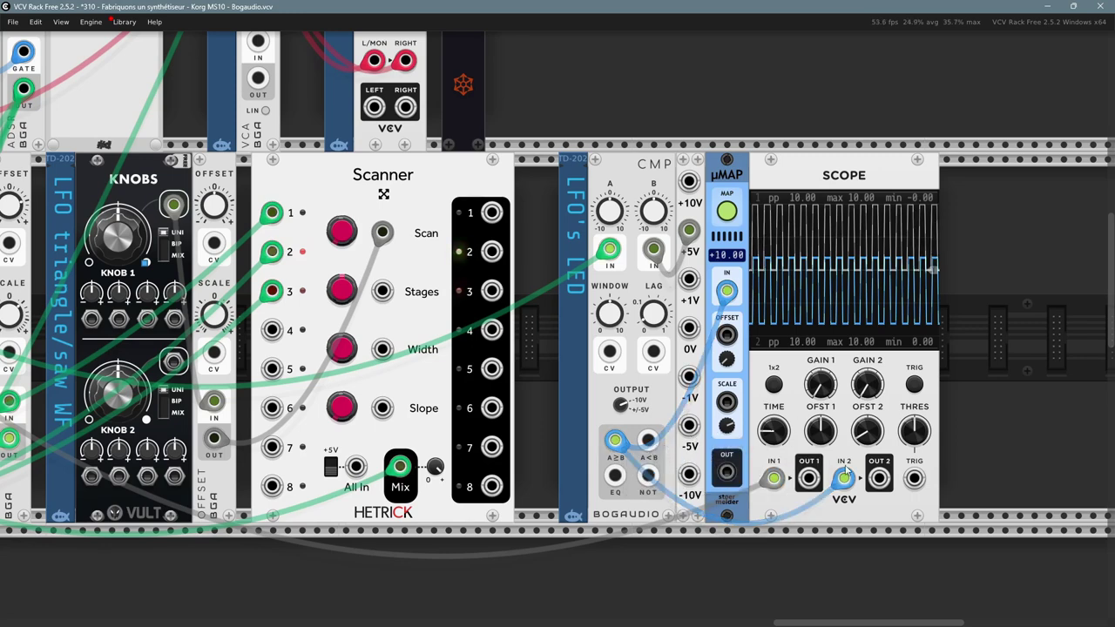
Step: Adjust the channel 2 offset on the LED section's scope to separate the two overlapping square-wave traces
mouse_move(857, 443)
mouse_down()
mouse_move(856, 466)
mouse_move(856, 436)
mouse_up()
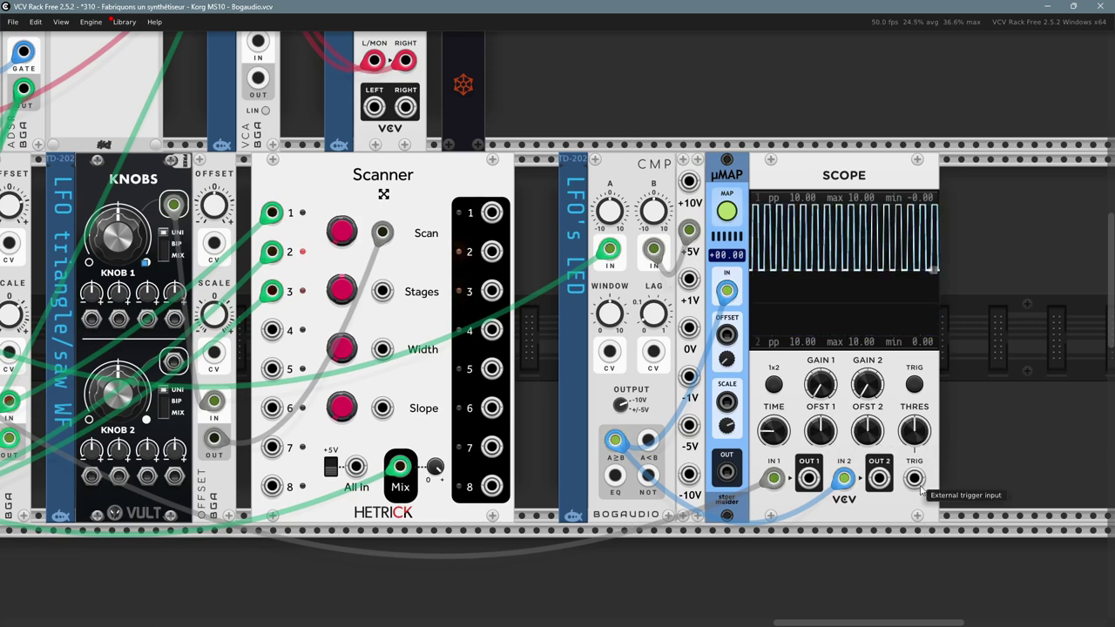
double_click(866, 427)
drag(866, 429, 866, 471)
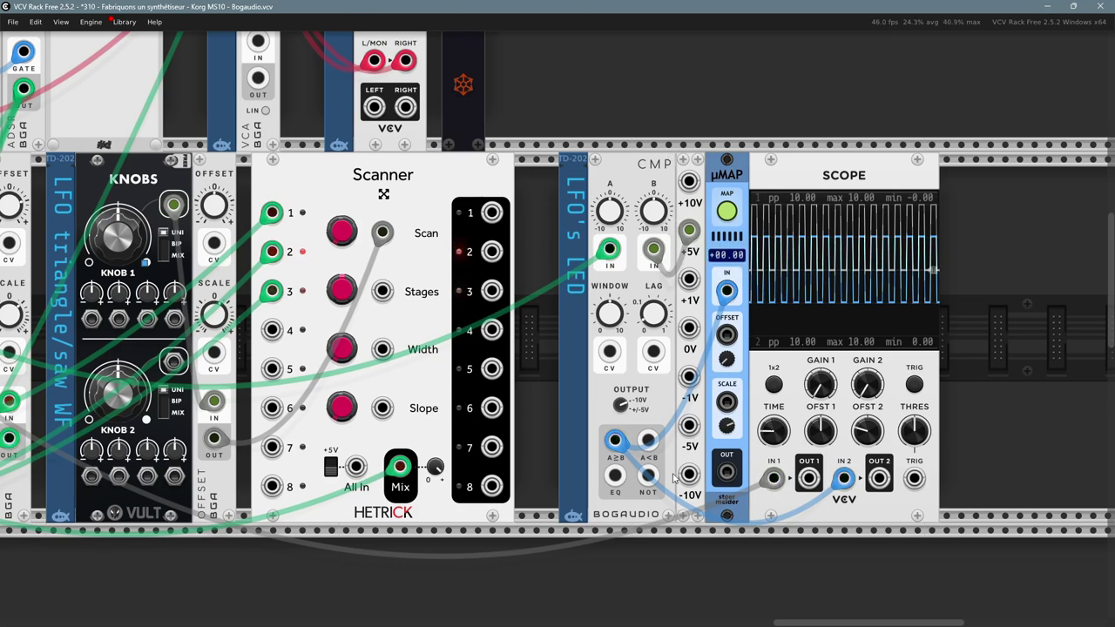
Step: Check the plugin information of the Reference Voltages module beside the comparator
right_click(694, 167)
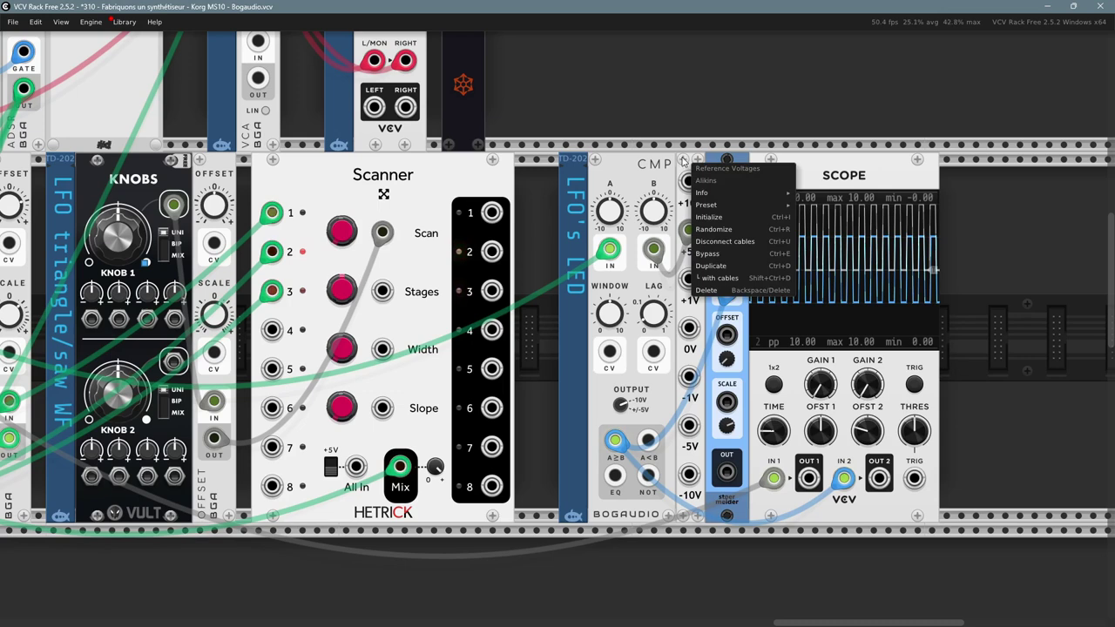
right_click(684, 162)
right_click(688, 164)
mouse_move(708, 187)
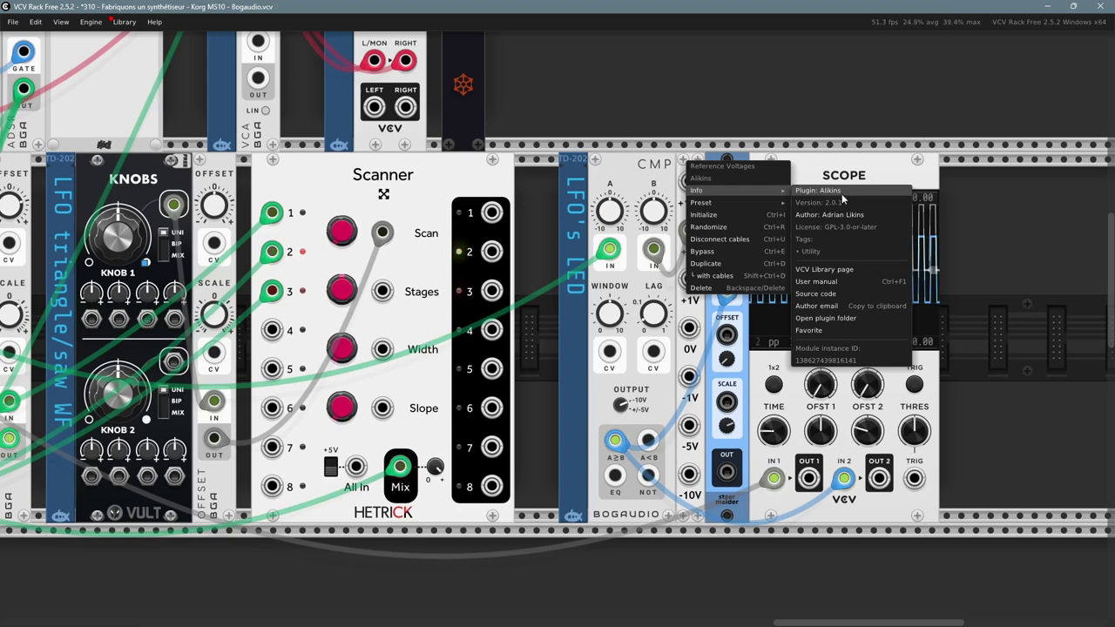
click(685, 106)
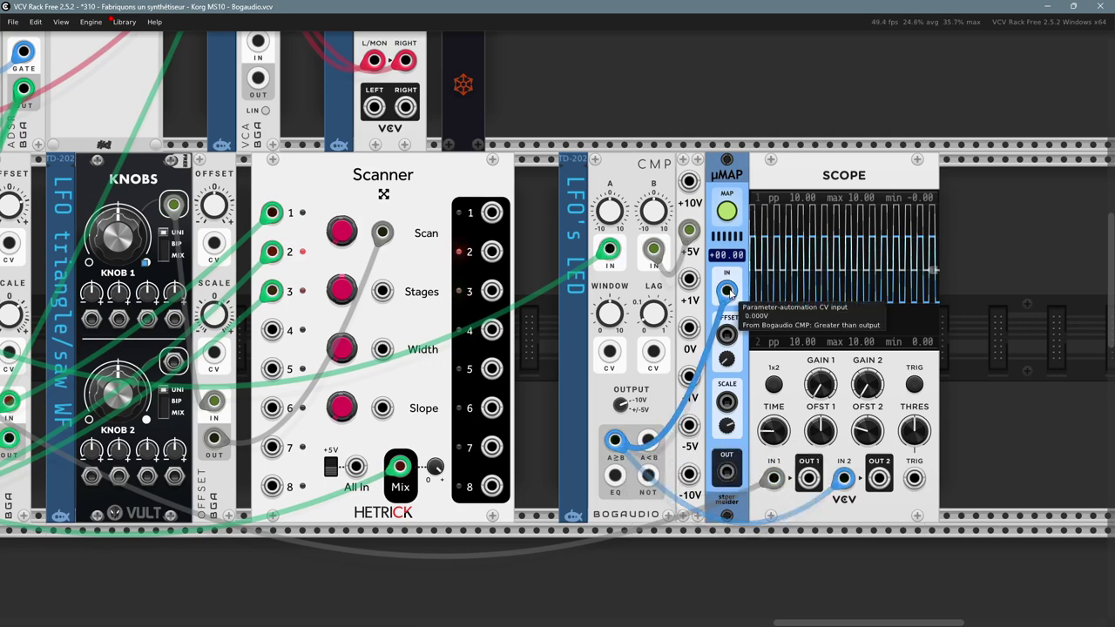
Step: Look over the main process row, examining the VCO's waveform outputs and their routing through the signal type router
drag(260, 588, 949, 502)
scroll(392, 531, down, 3)
drag(366, 540, 708, 594)
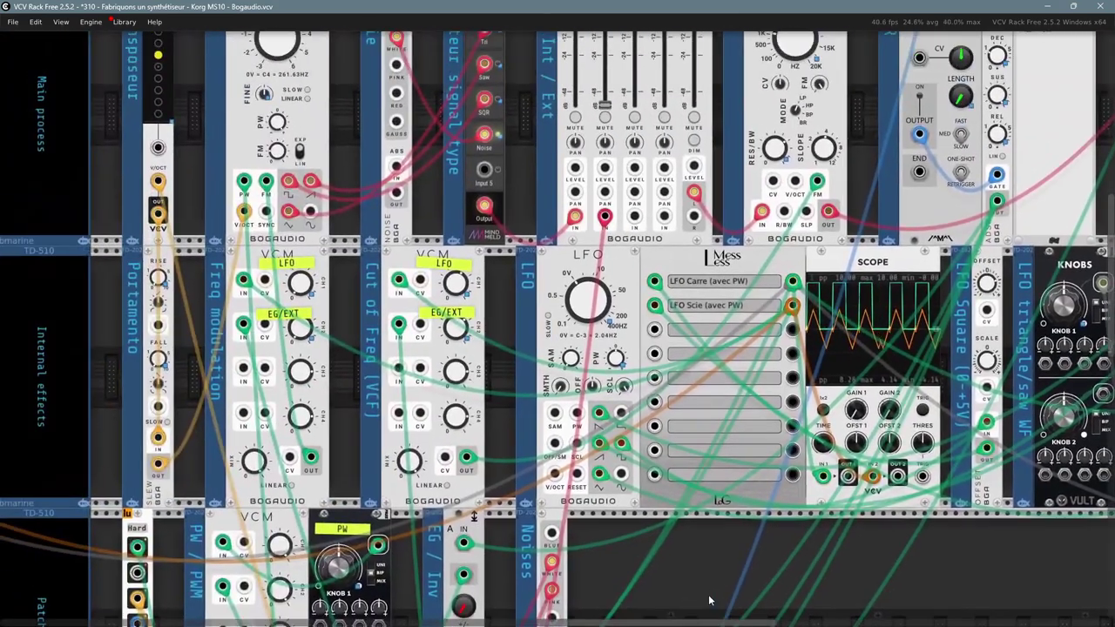
scroll(576, 299, up, 3)
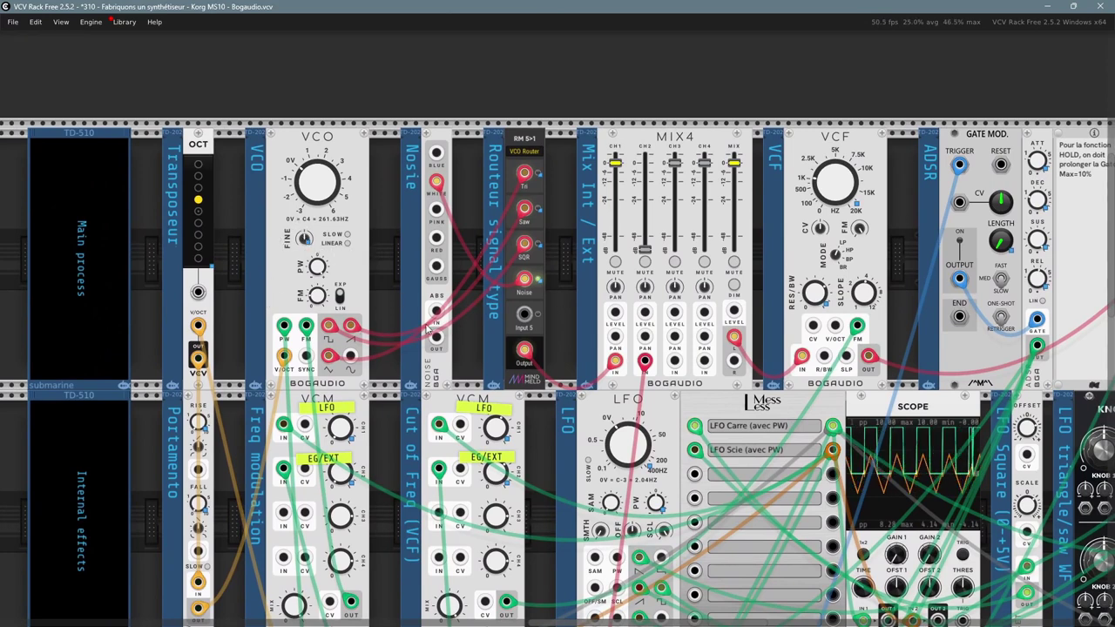
drag(391, 265, 495, 375)
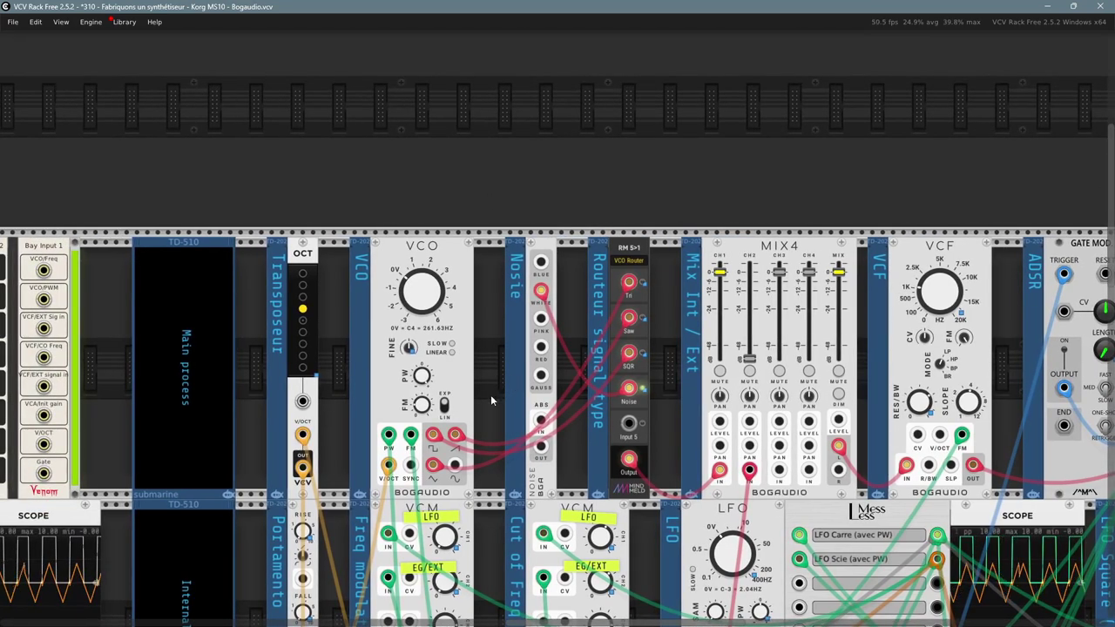
scroll(485, 396, up, 3)
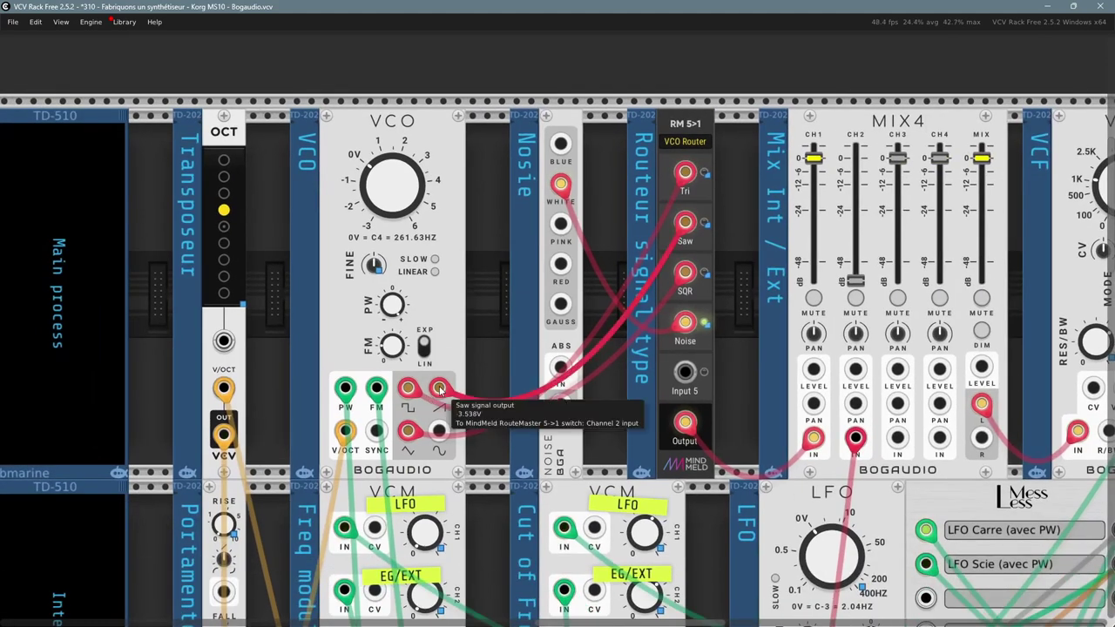
scroll(400, 307, right, 5)
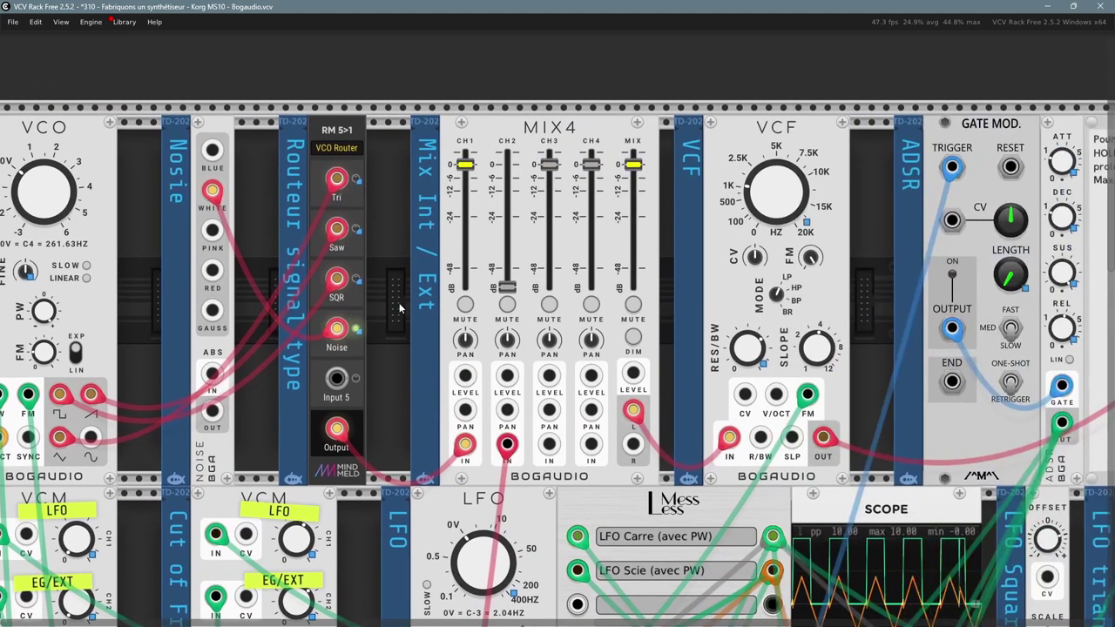
Step: Look over the patch process modules and the LFO with its square and saw outputs in the internal effects row
drag(400, 307, 404, 71)
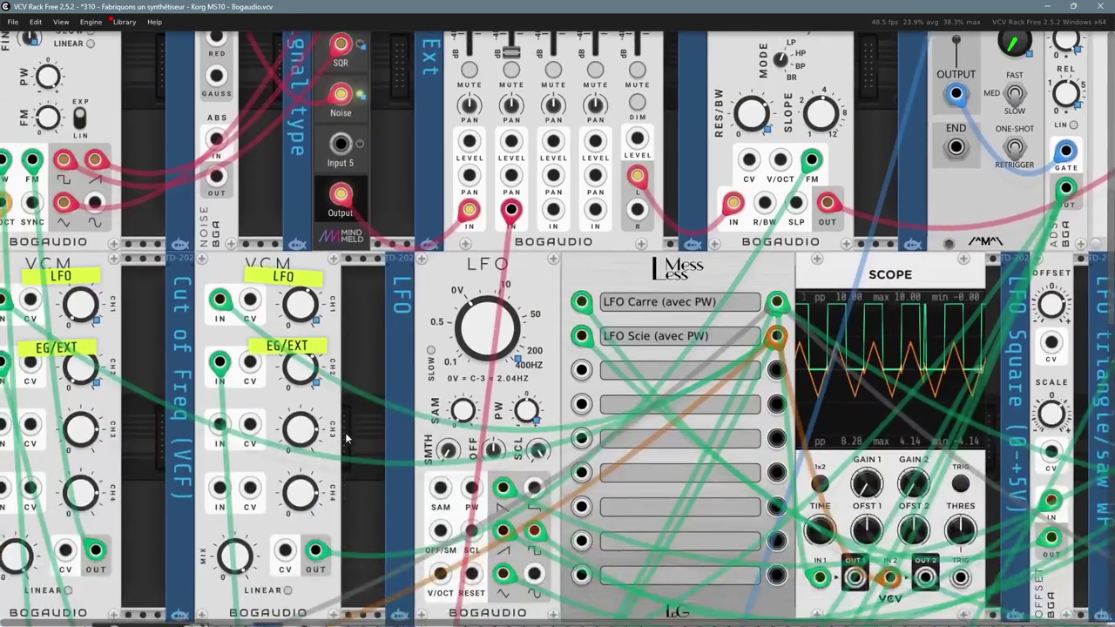
scroll(346, 437, down, 5)
scroll(385, 110, left, 3)
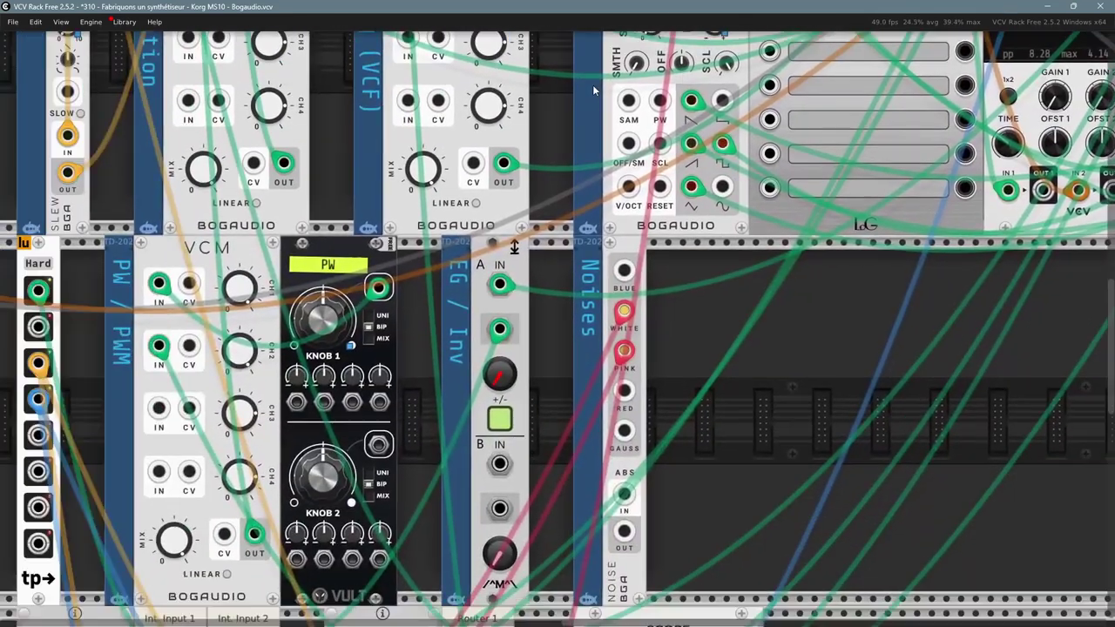
drag(593, 84, 3, 427)
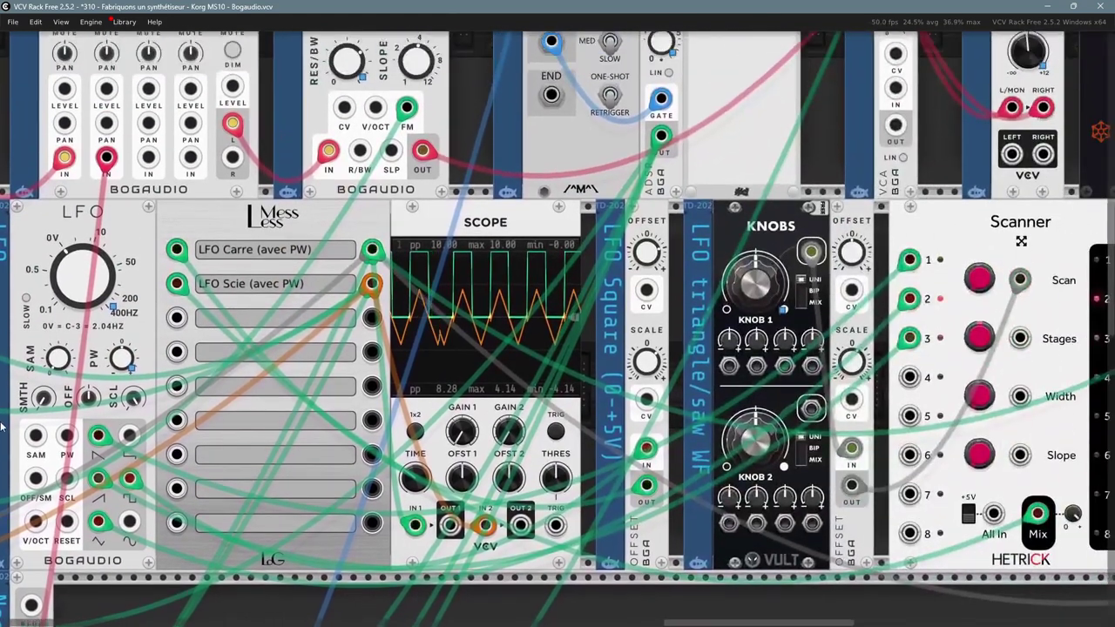
scroll(558, 331, down, 2)
scroll(101, 297, up, 1)
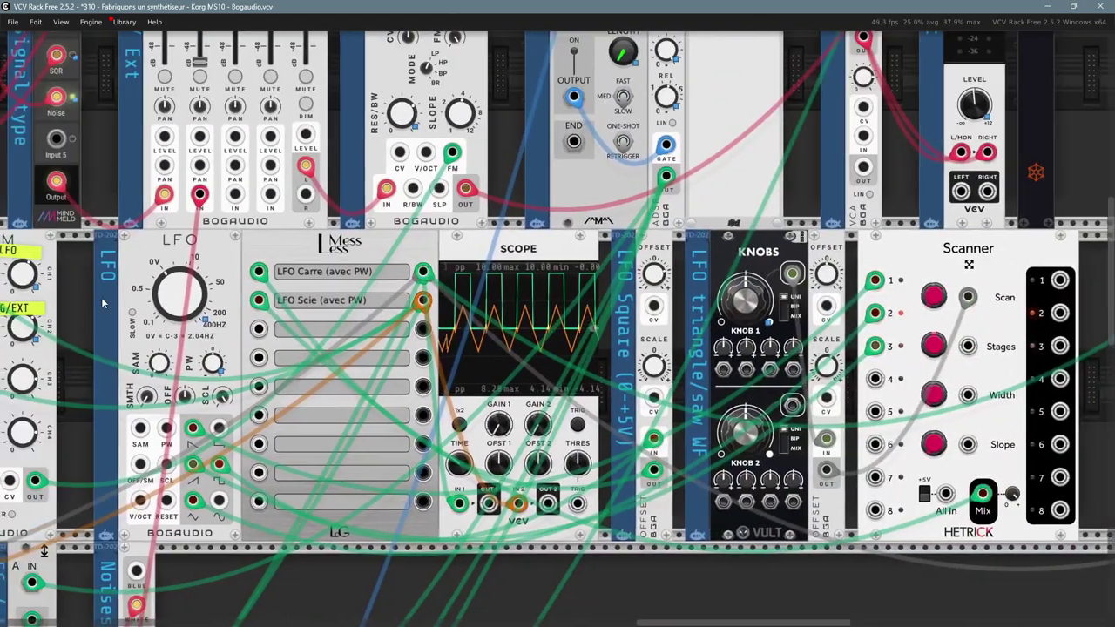
drag(101, 297, 197, 258)
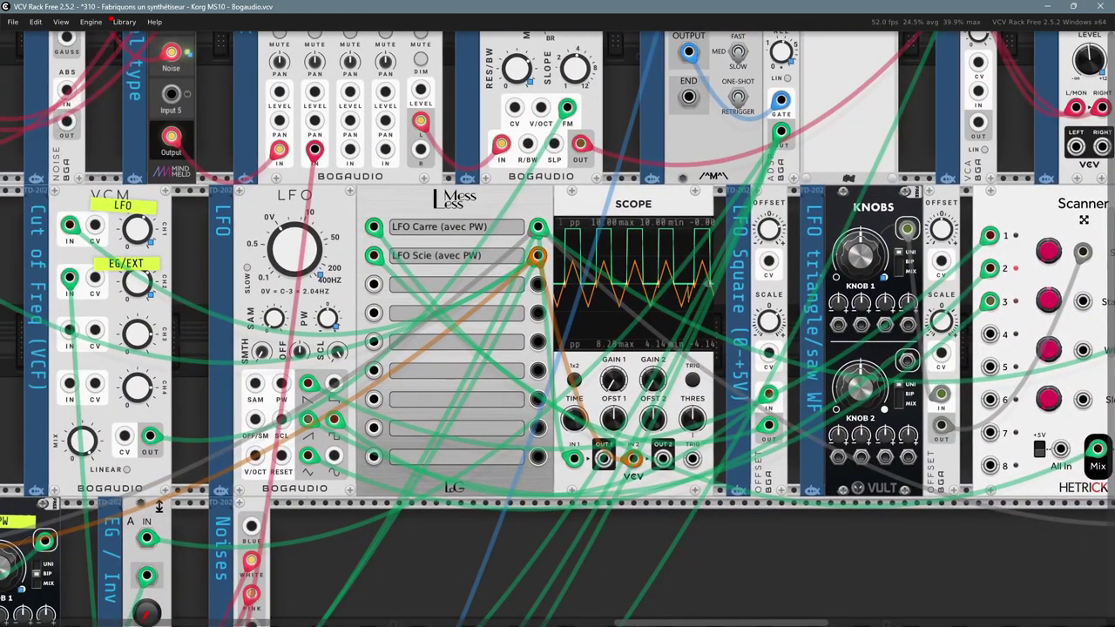
Step: Search the module browser for "lfo xt" to view the Surge XT LFO modules
scroll(697, 342, down, 5)
right_click(692, 373)
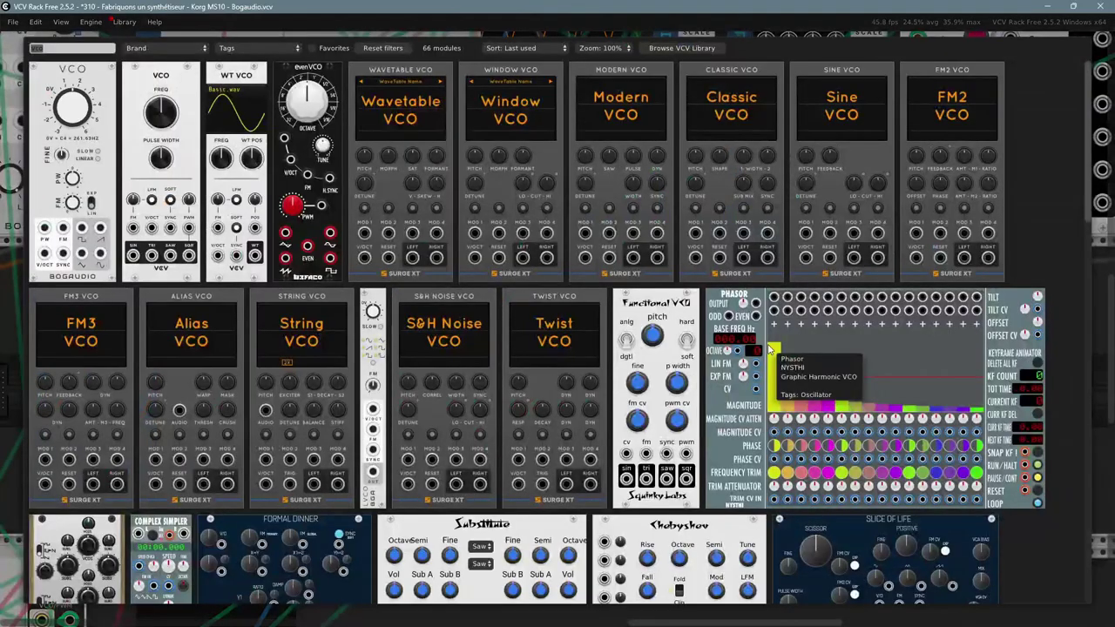
text(lfo)
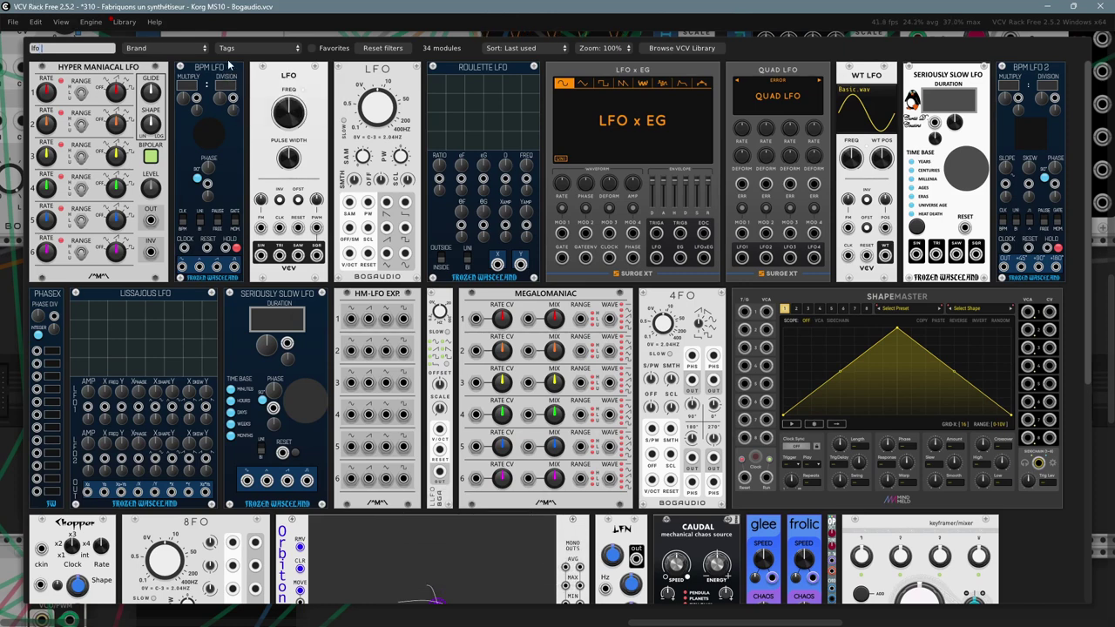
text(xt)
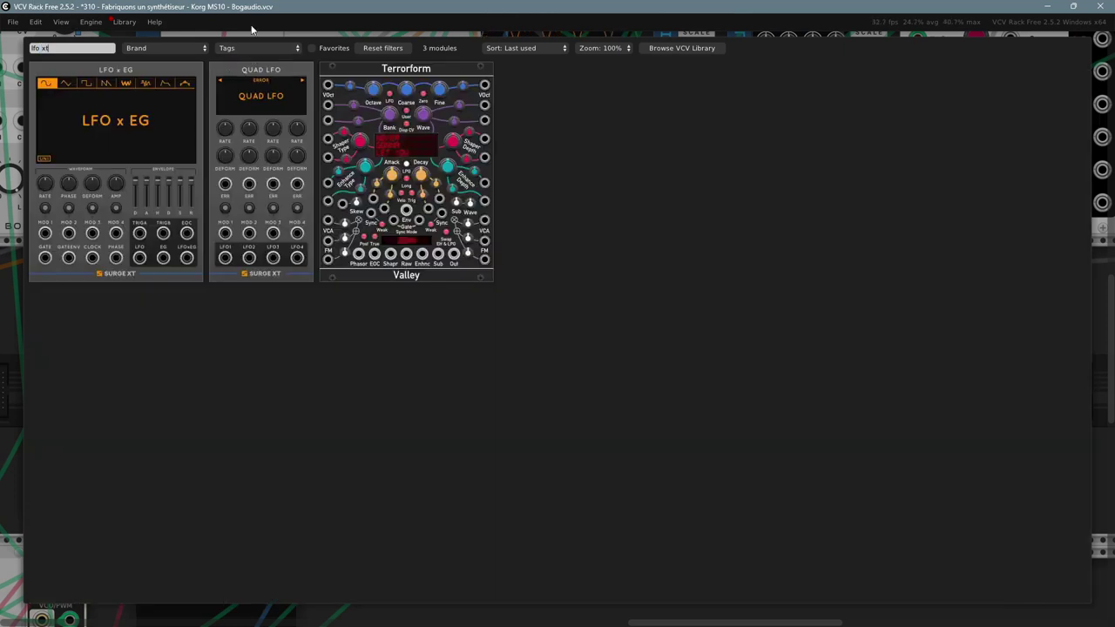
click(298, 123)
drag(301, 310, 572, 361)
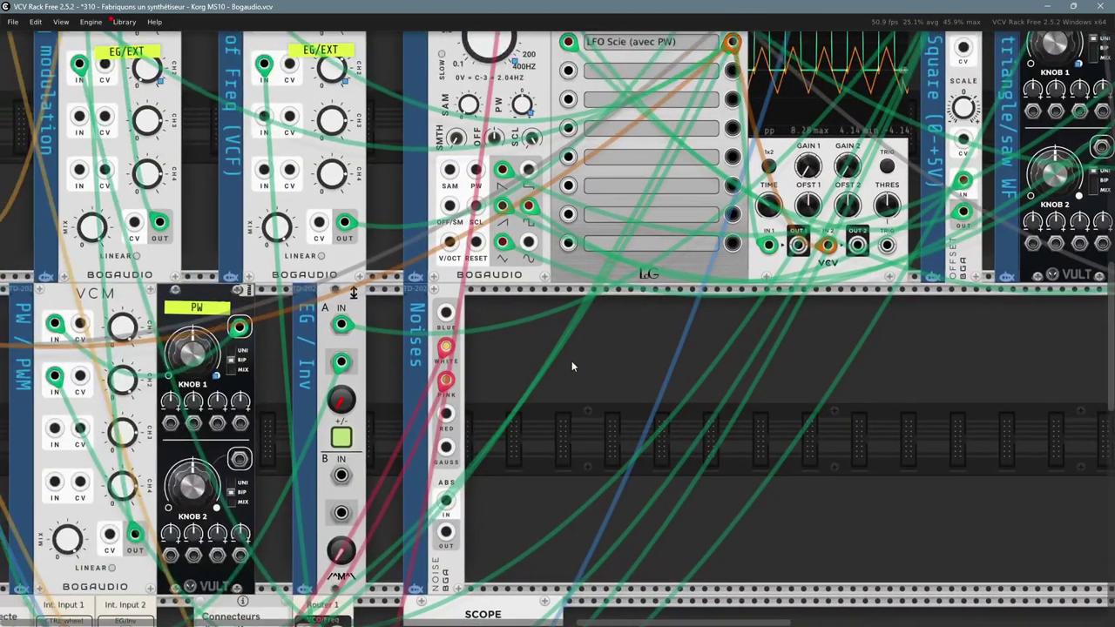
Step: Adjust the Mod Gen frequency on the MS10 control panel
scroll(573, 362, down, 3)
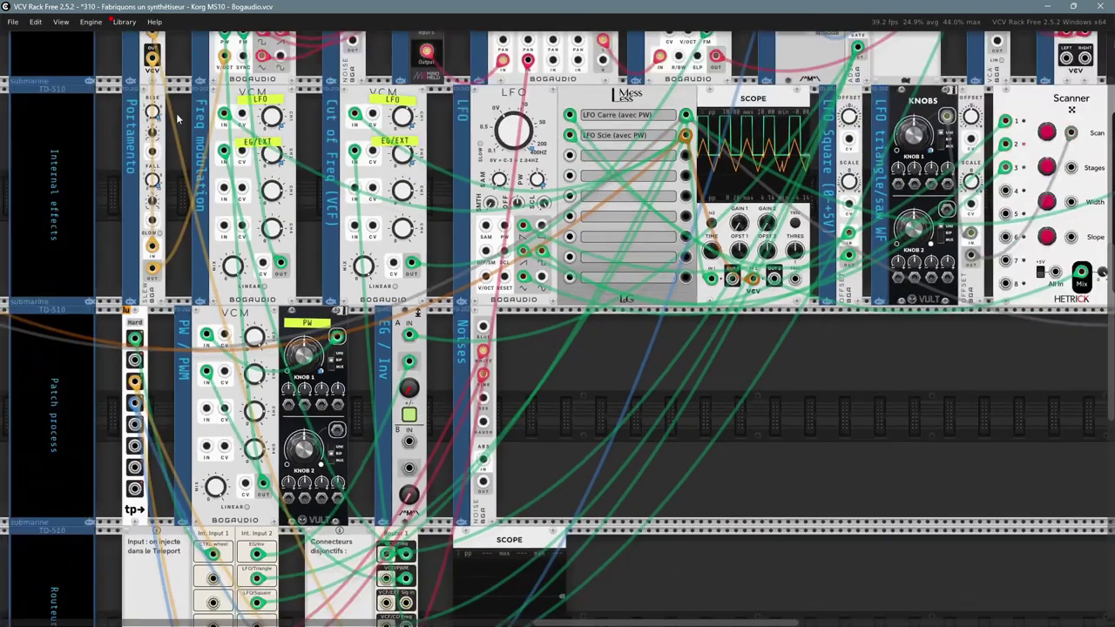
drag(177, 119, 842, 318)
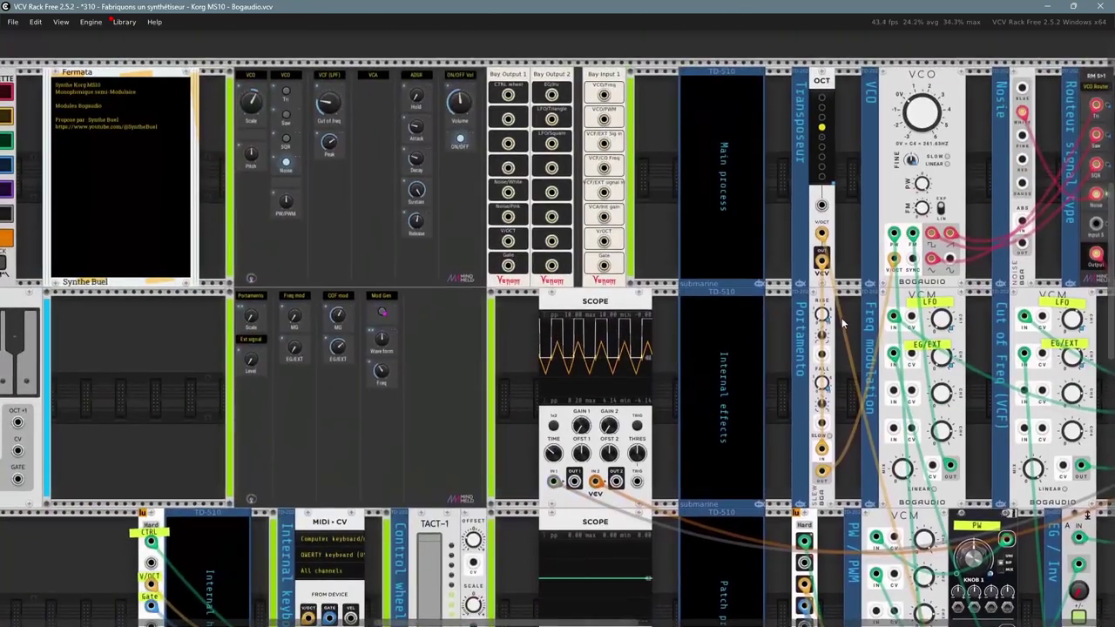
scroll(368, 222, up, 2)
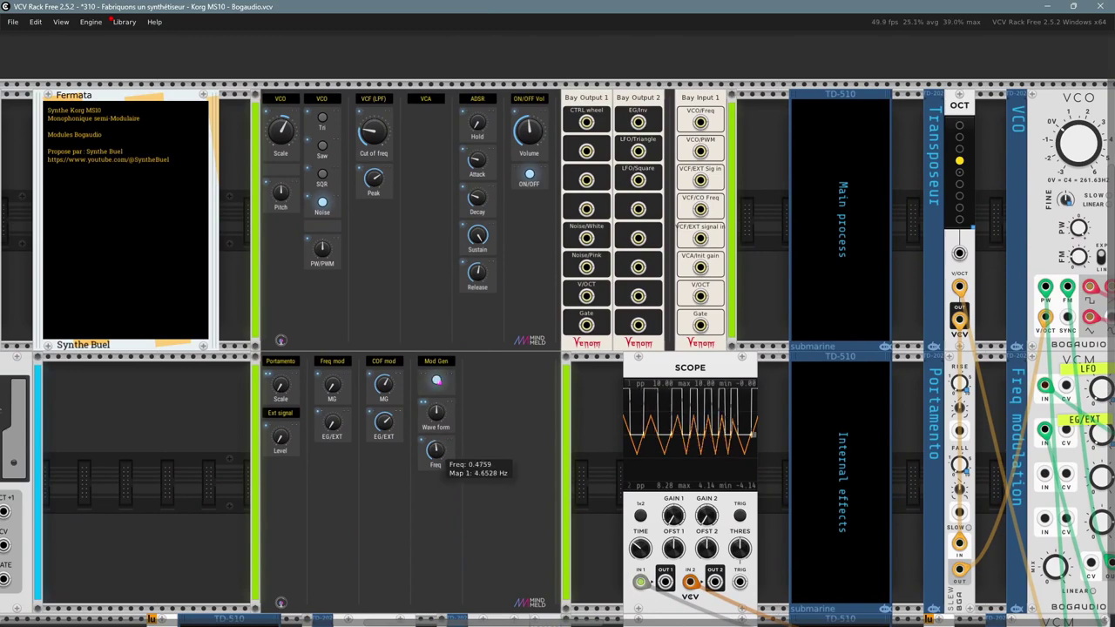
double_click(435, 450)
drag(436, 450, 436, 451)
Step: Switch to the image viewer and browse the Korg MS10 photos to the modulation generator controls, then return to VCV Rack
scroll(397, 423, left, 10)
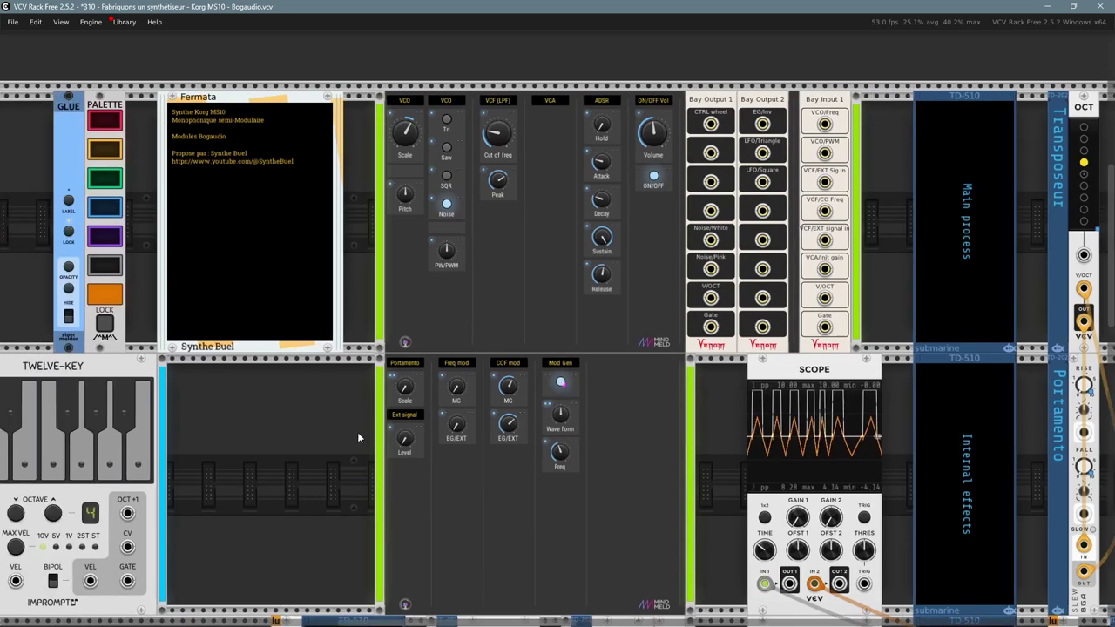
key(alt+Tab)
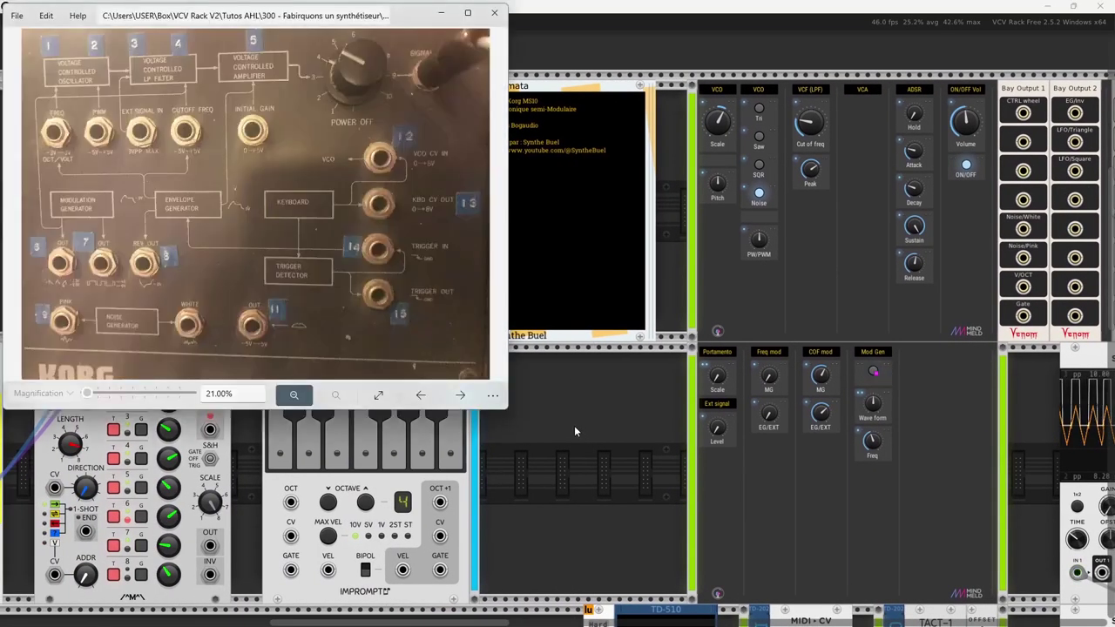
click(418, 394)
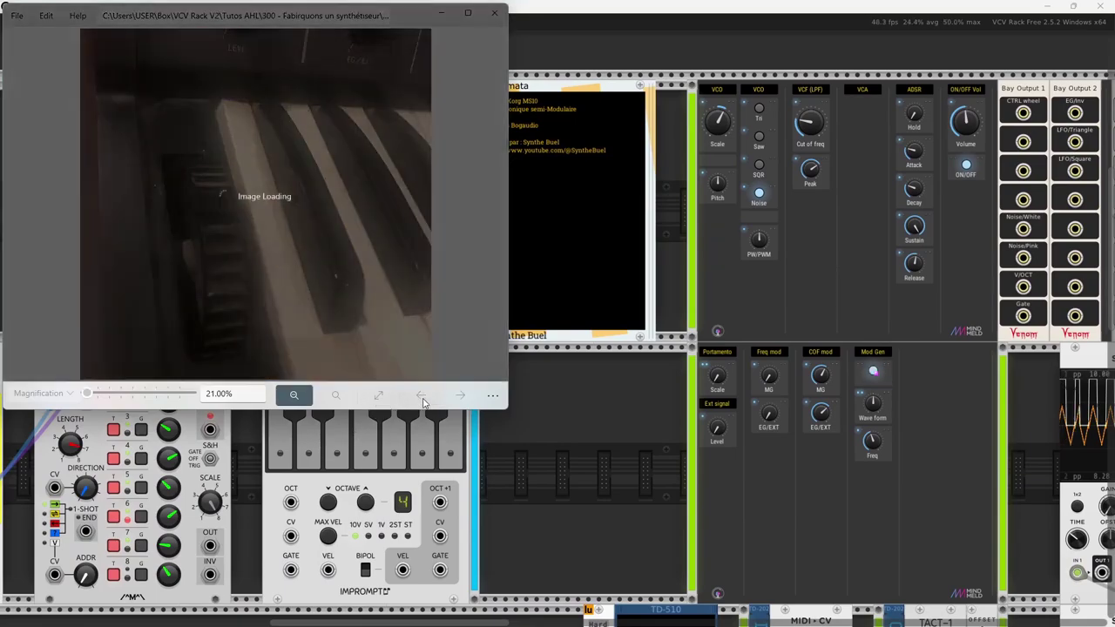
click(461, 397)
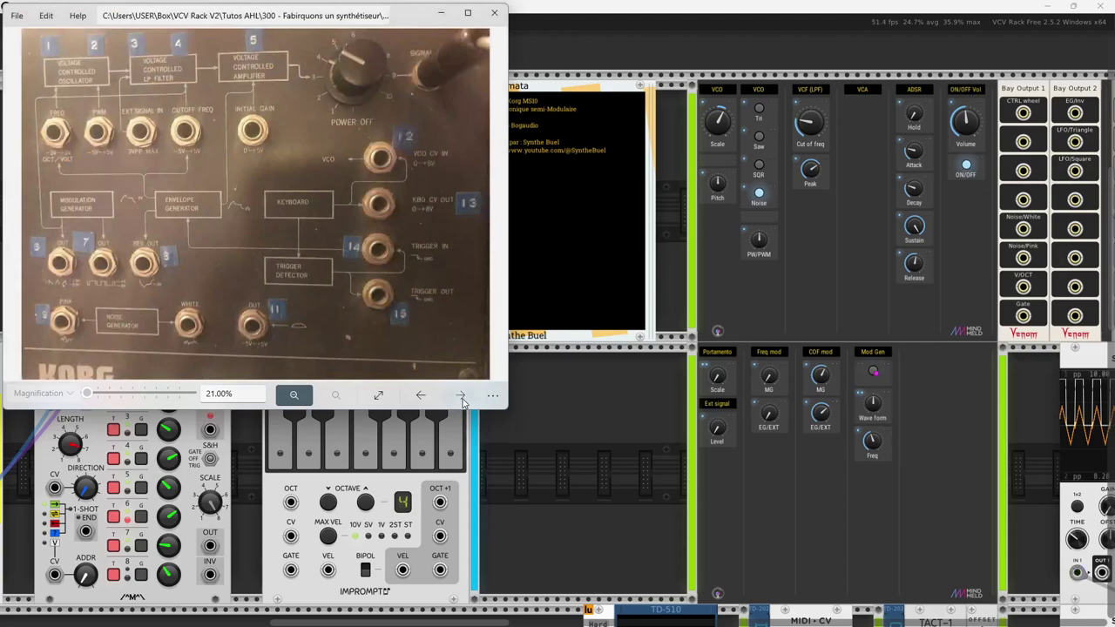
click(461, 396)
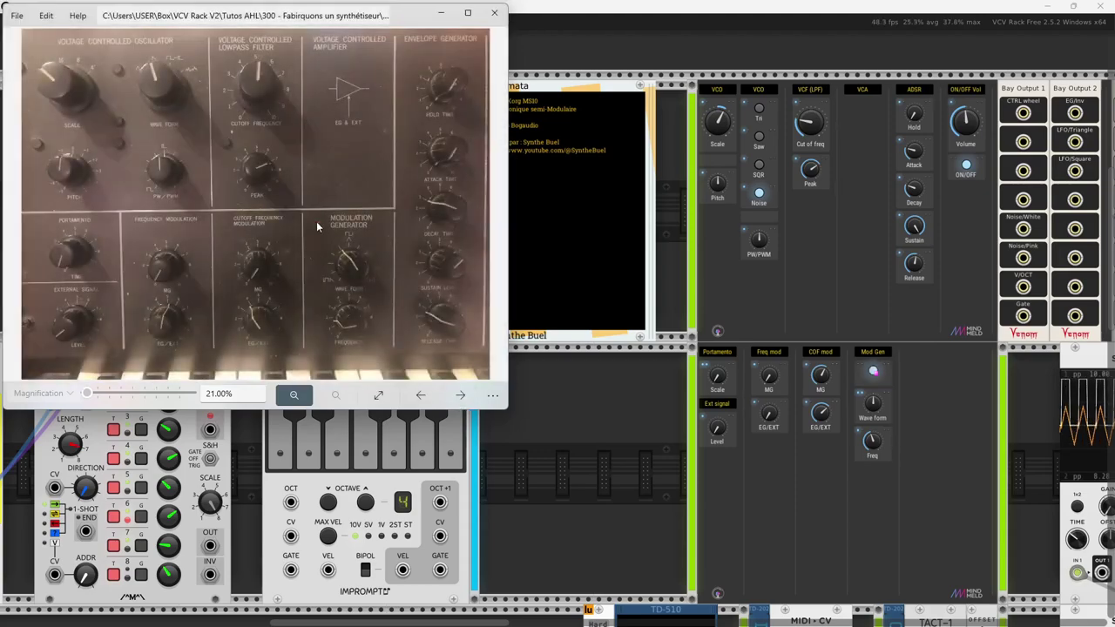
click(519, 455)
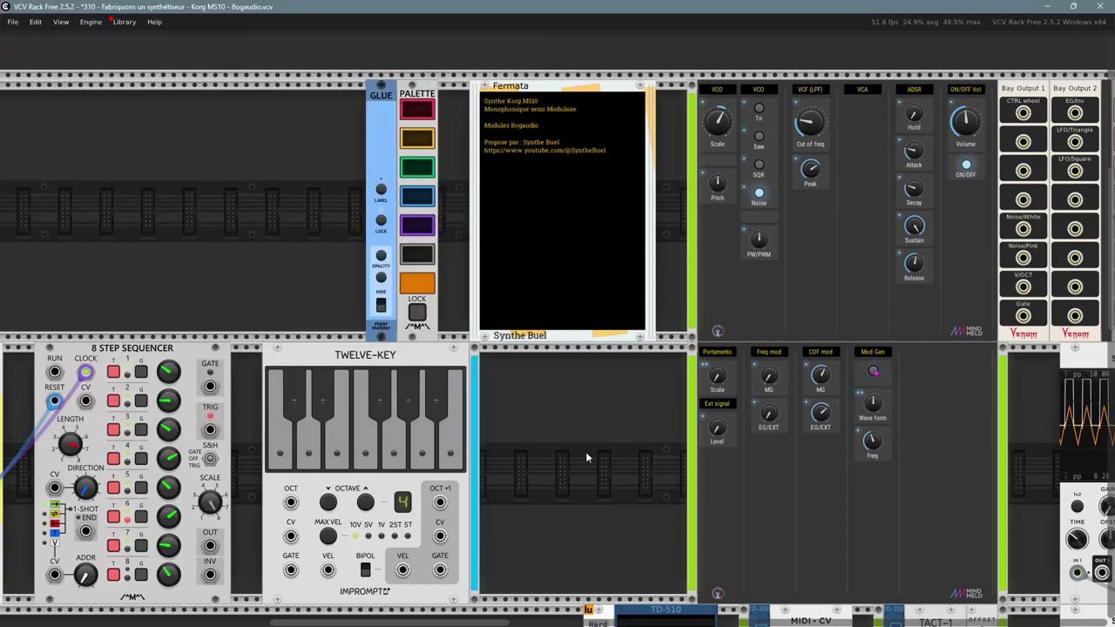
Step: Return to the LFO's LED section and highlight the comparator and Reference Voltages modules
drag(585, 451, 149, 373)
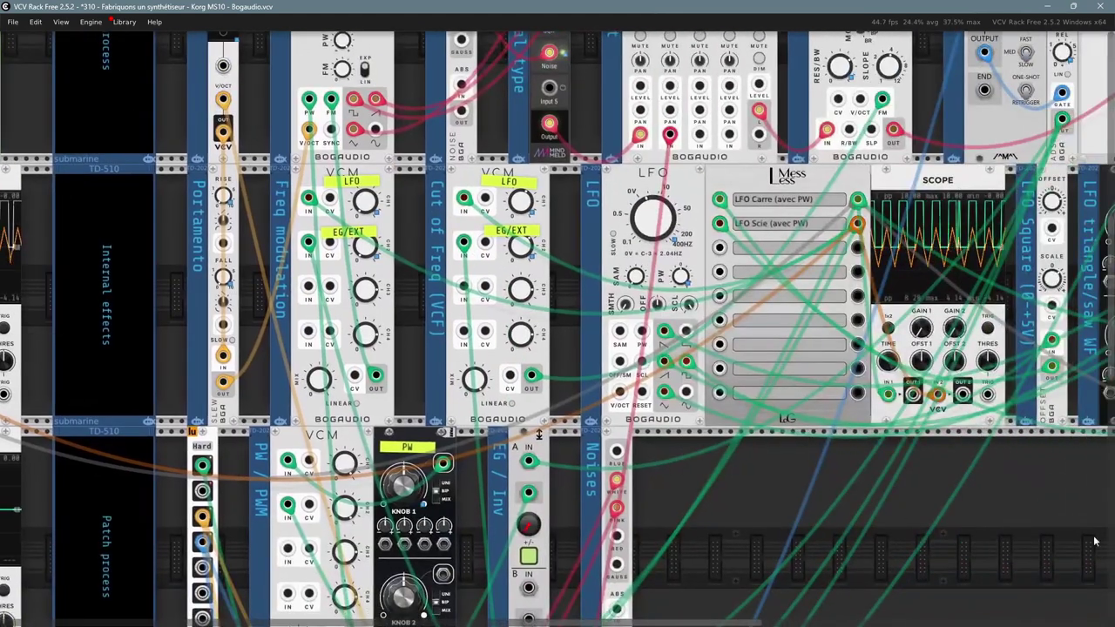
drag(1095, 541, 292, 533)
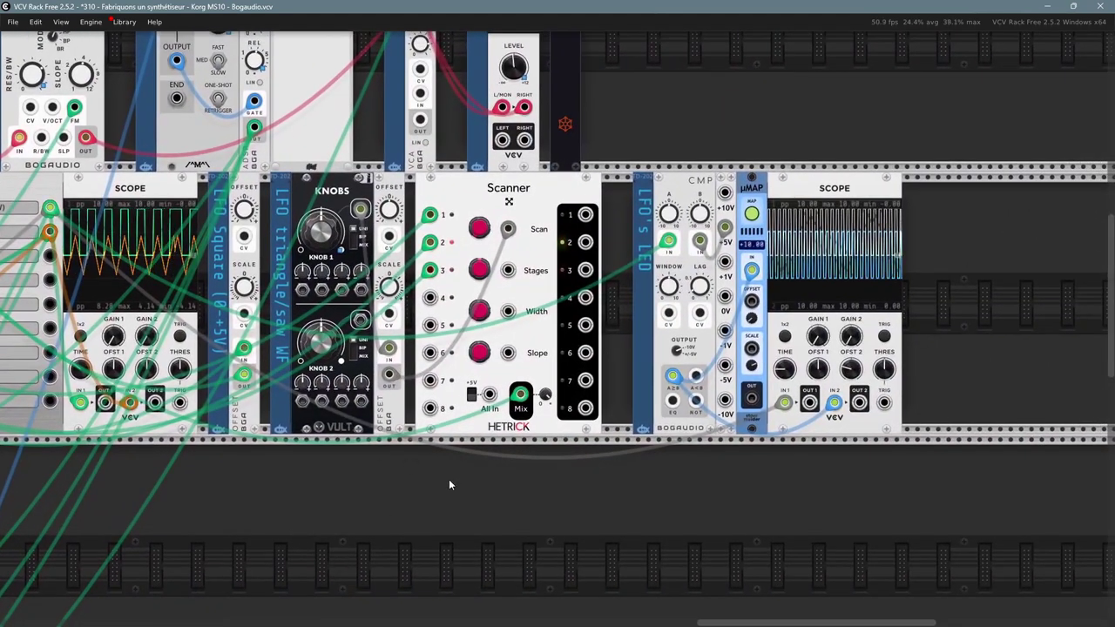
drag(669, 146, 729, 218)
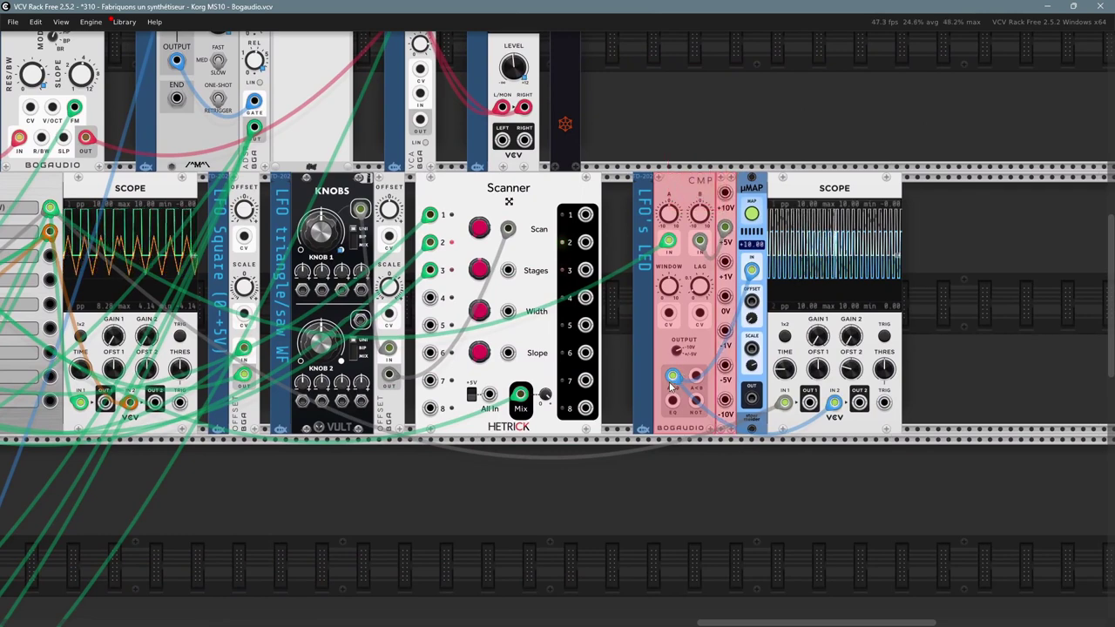
Step: Clear the module selection and inspect the cable from the comparator's A≥B output to the µMAP input
click(748, 521)
drag(673, 377, 753, 270)
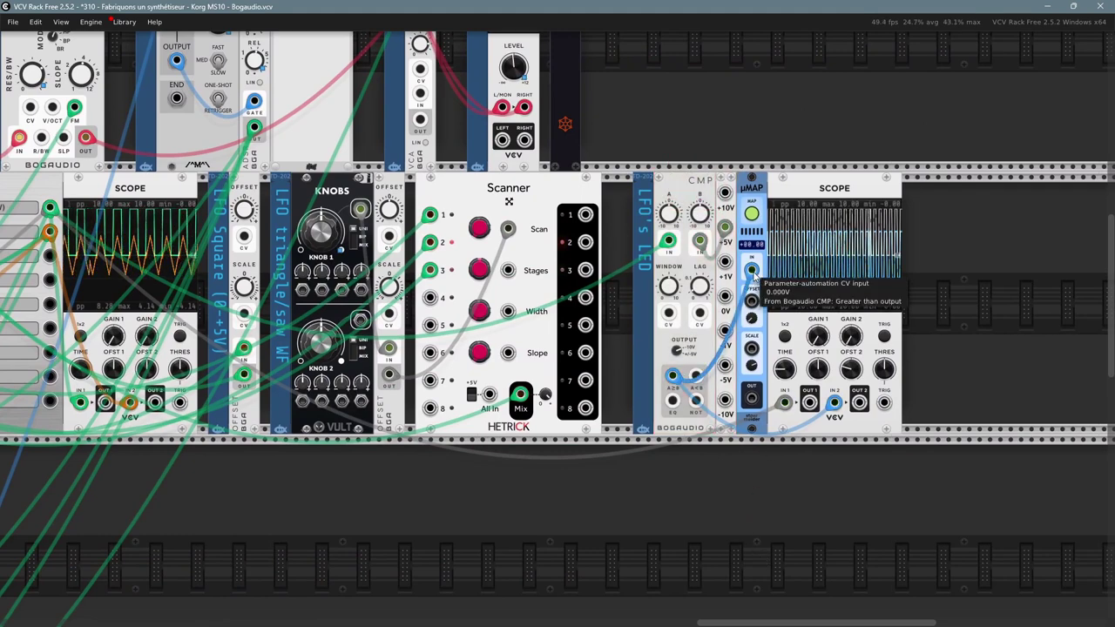
scroll(757, 157, up, 3)
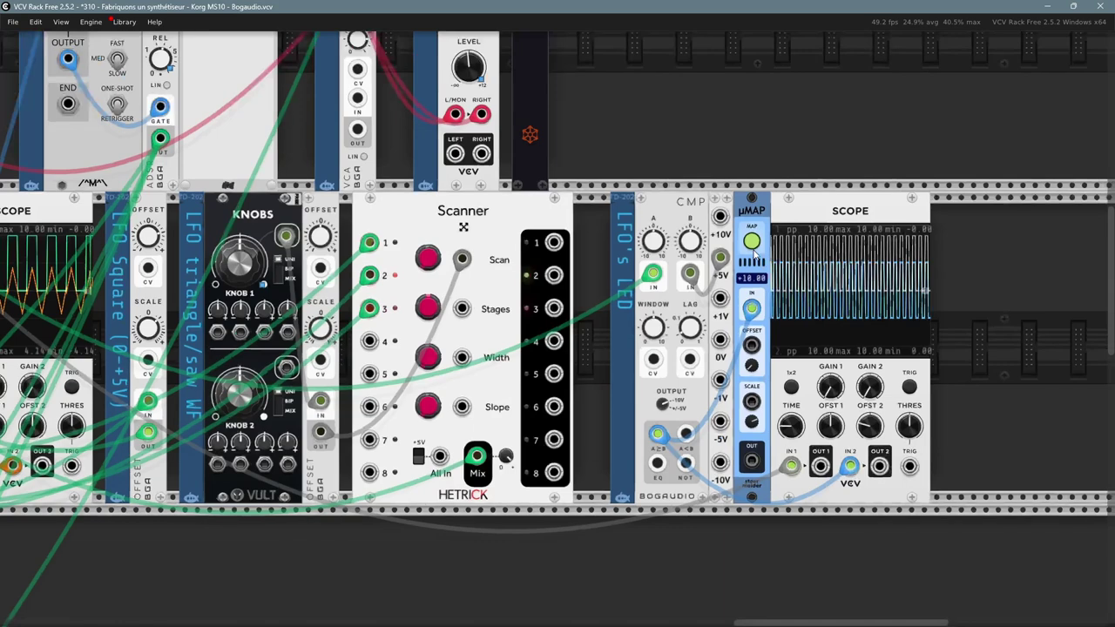
drag(1016, 279, 955, 258)
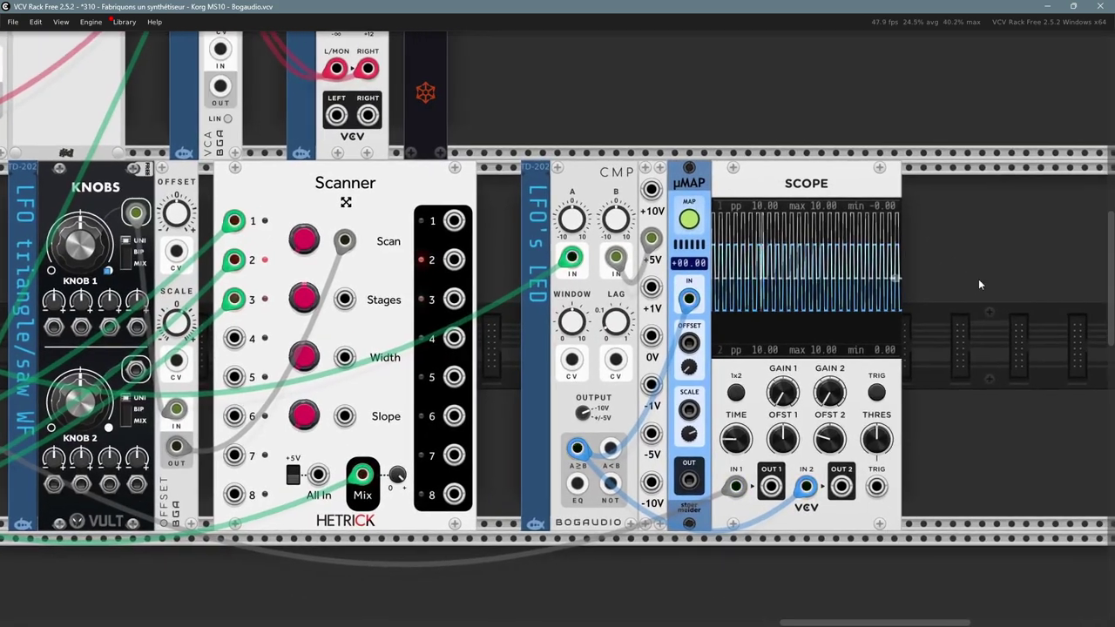
Step: View the plugin information of the µMAP module, then dismiss it
right_click(695, 185)
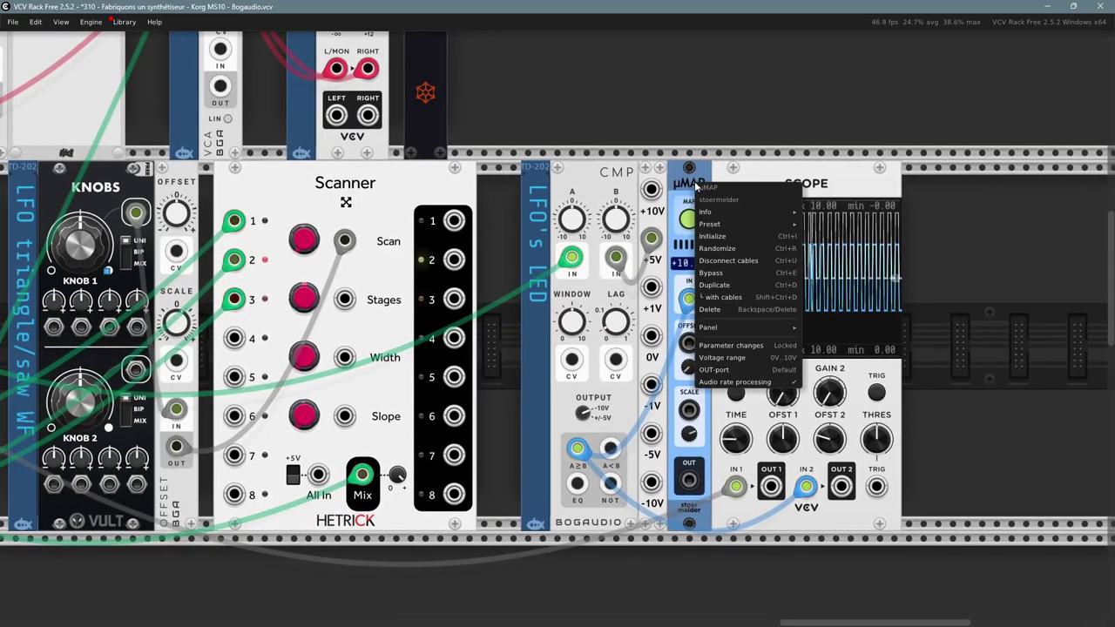
mouse_move(719, 212)
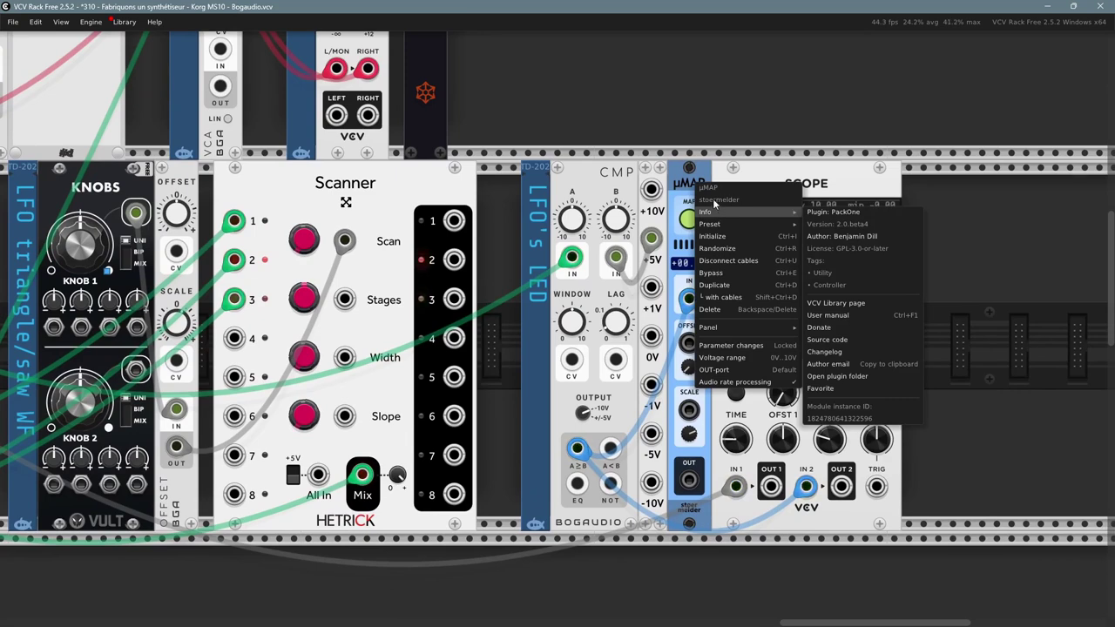
click(625, 111)
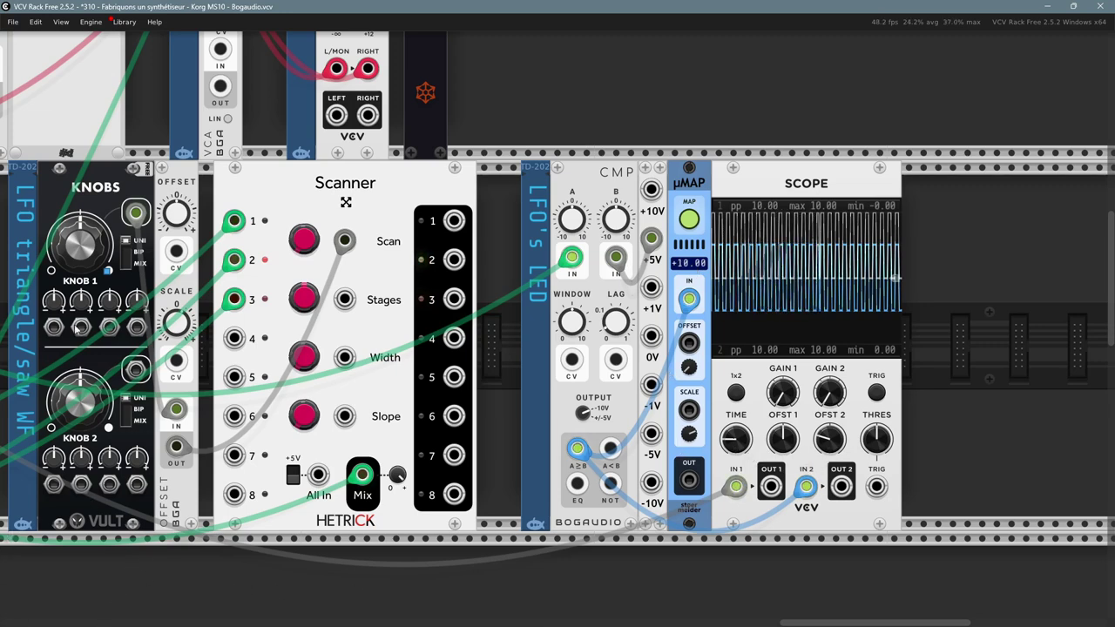
Step: Locate and indicate the PatchMaster parameter mapped by µMAP
right_click(689, 222)
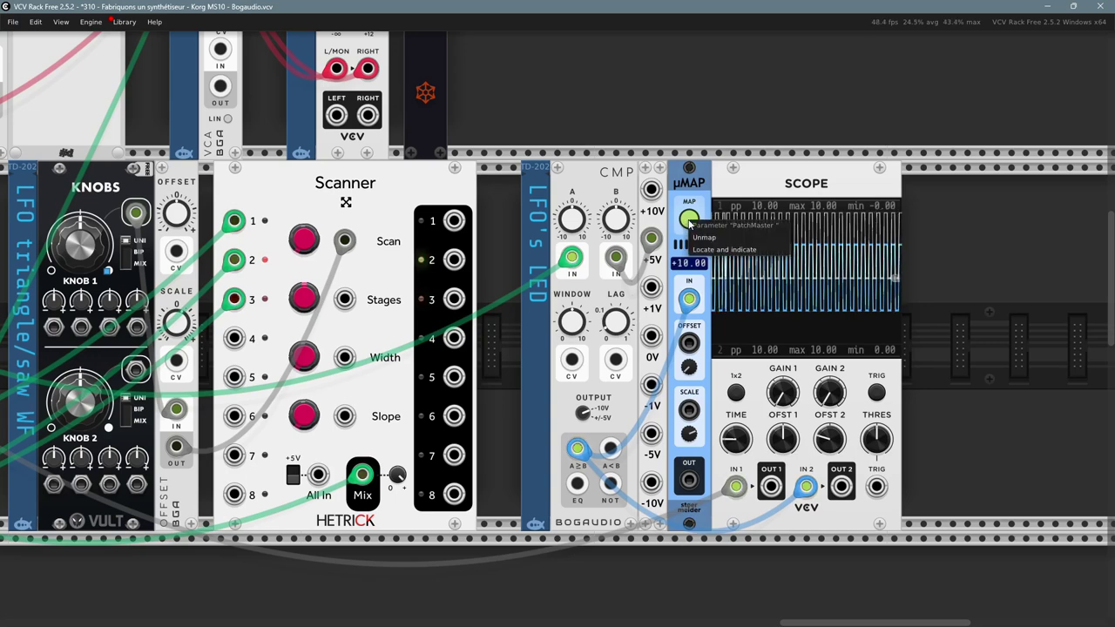
click(755, 251)
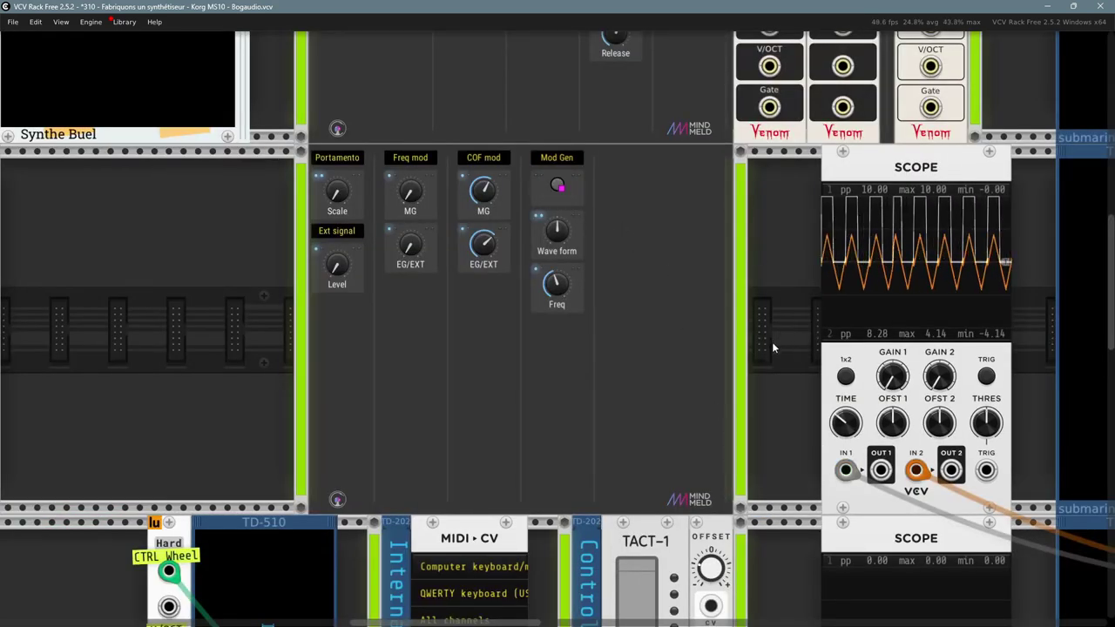
drag(774, 334, 579, 341)
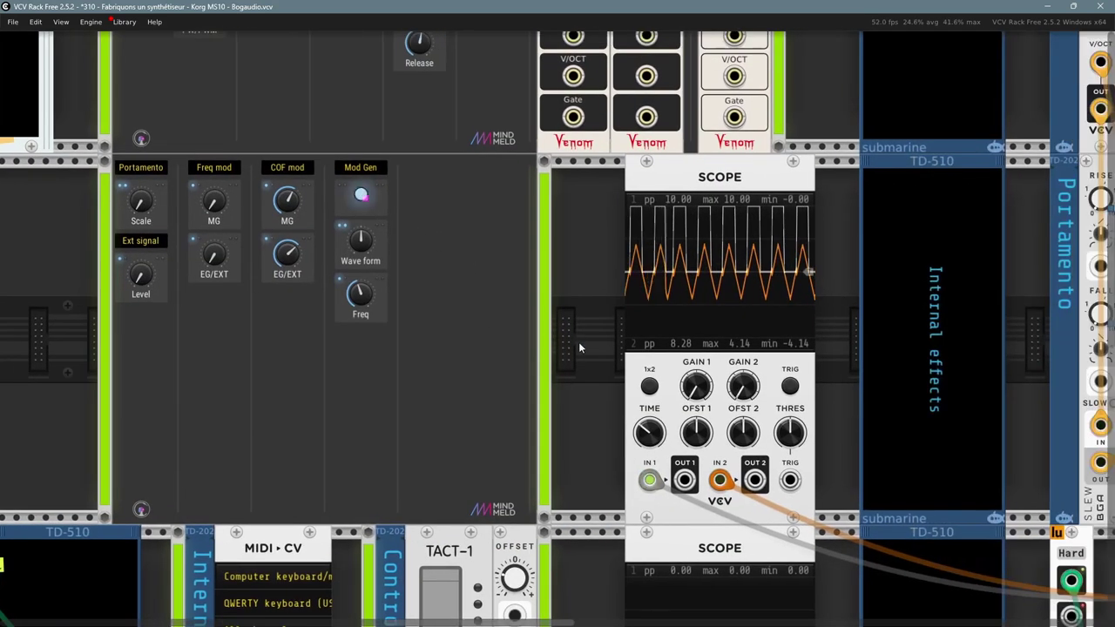
Step: Go from the control panel back across the rack to the LFO's LED section
scroll(578, 343, down, 2)
scroll(568, 365, down, 1)
drag(728, 228, 191, 275)
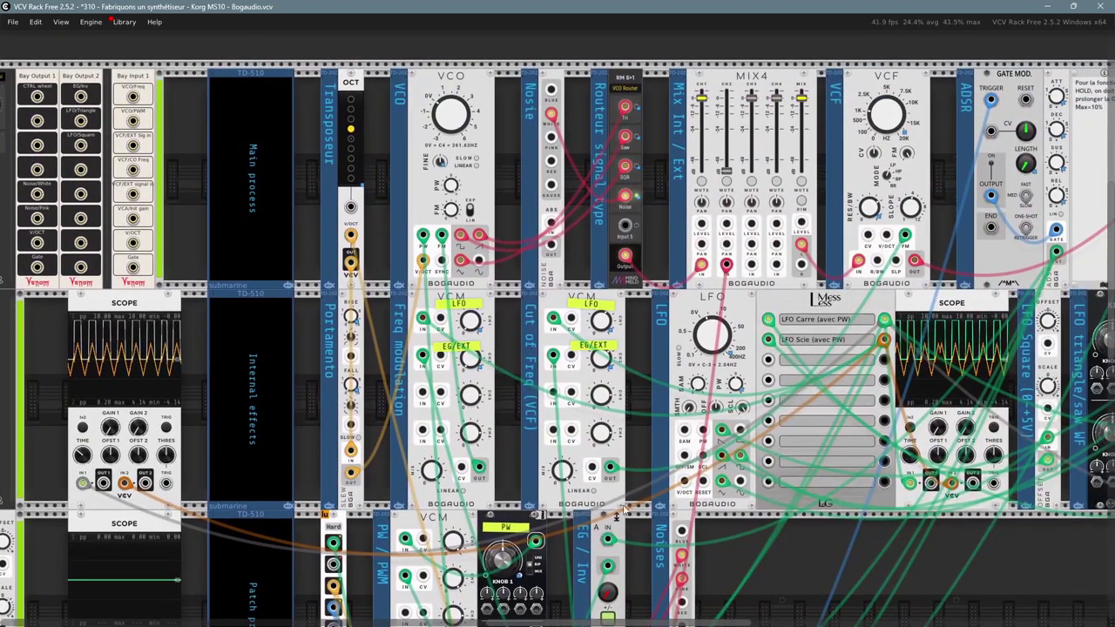
drag(1063, 554, 235, 511)
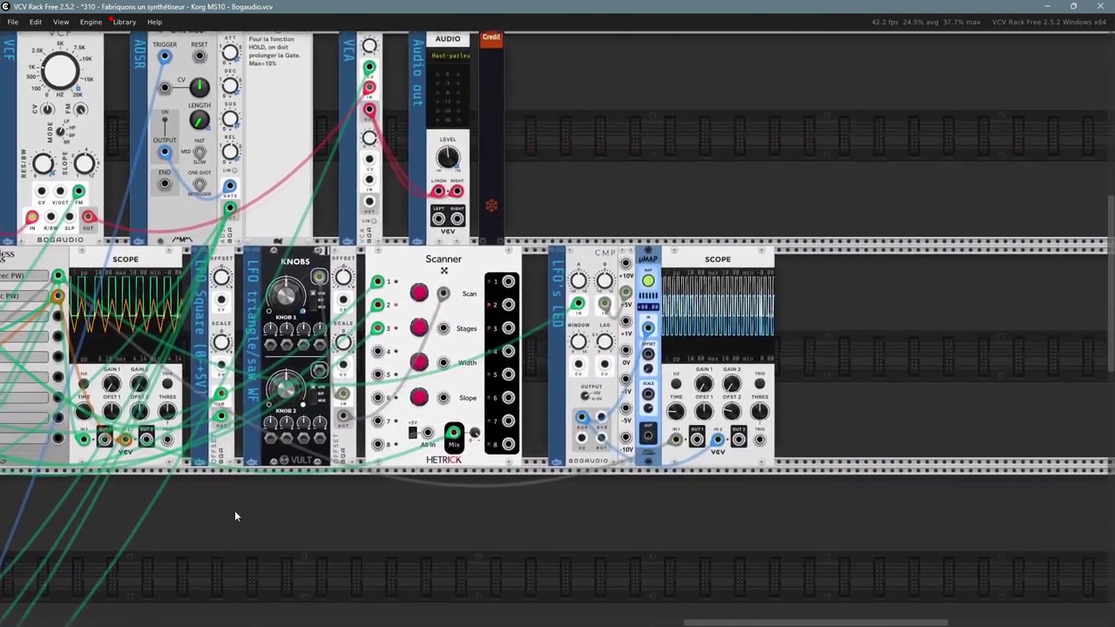
scroll(708, 364, up, 4)
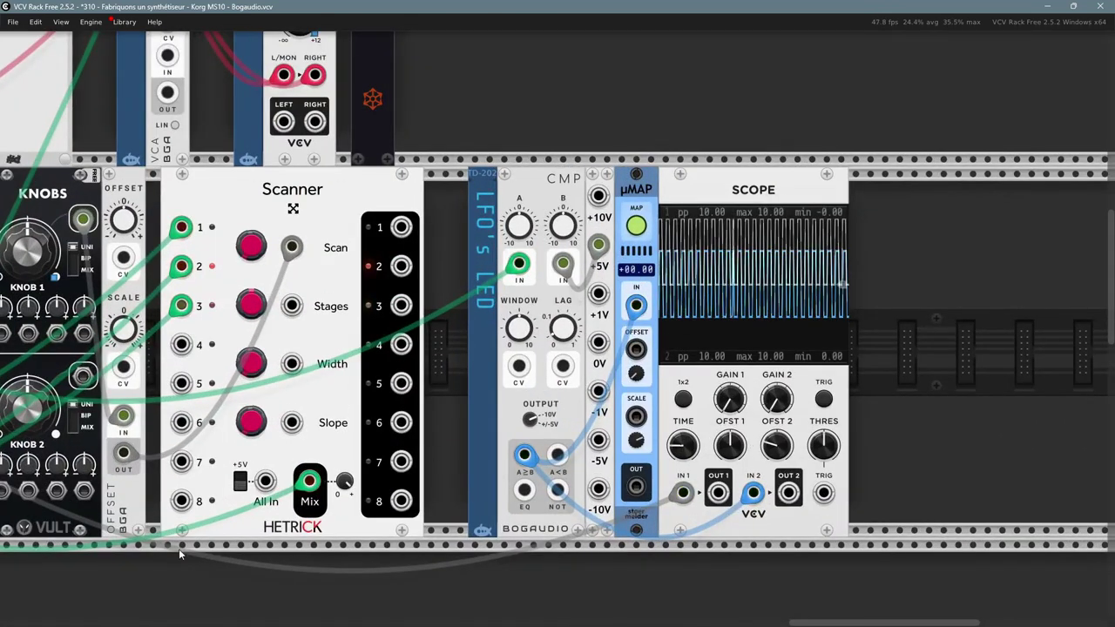
Step: Return to the MS10 control panel, lower the Mod Gen frequency and try the Mod Gen LED
drag(61, 607, 1069, 559)
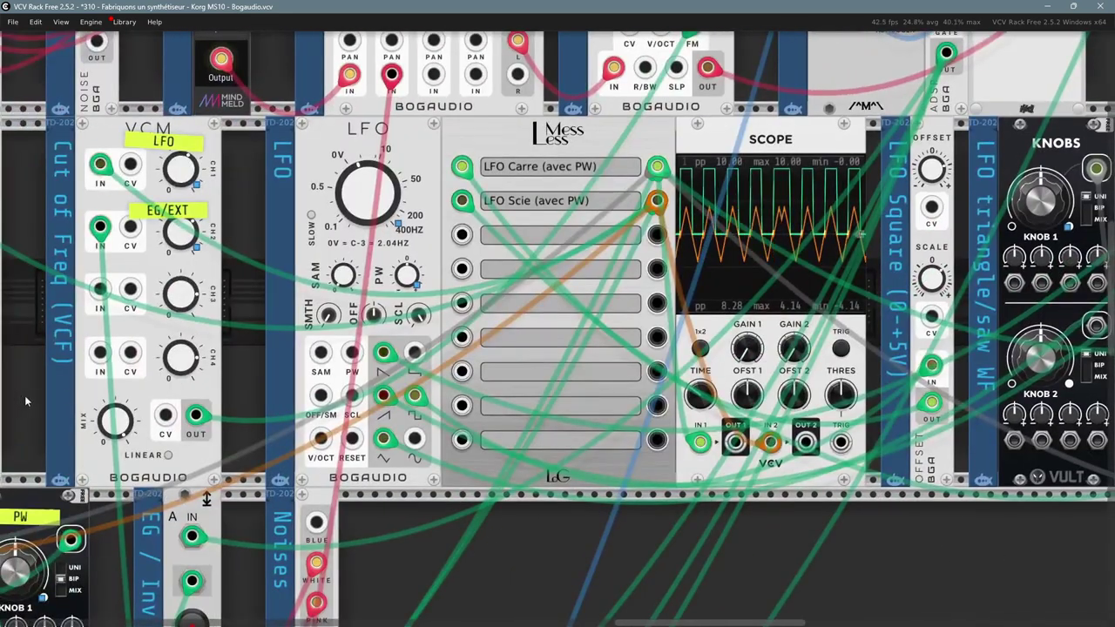
drag(25, 400, 940, 446)
drag(587, 273, 826, 398)
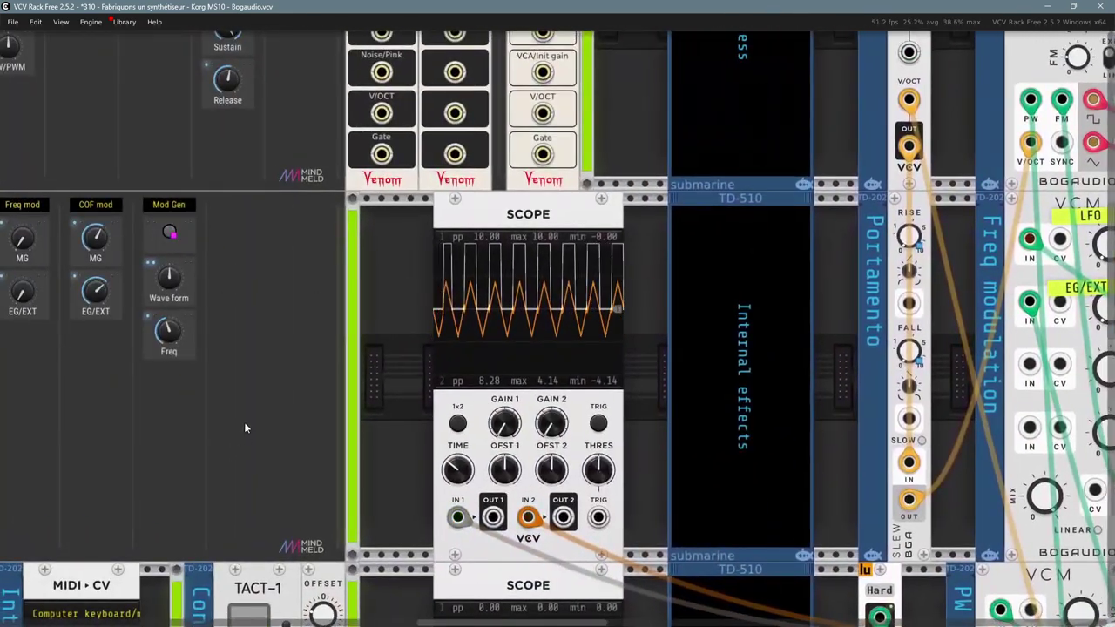
drag(244, 422, 505, 440)
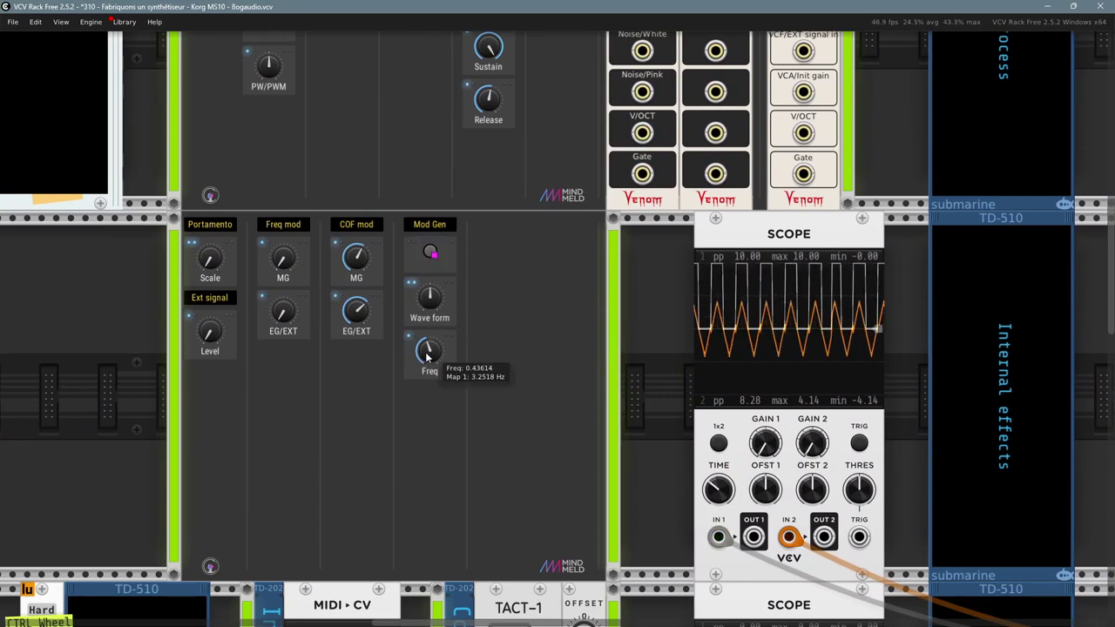
drag(432, 355, 432, 454)
click(430, 252)
click(431, 253)
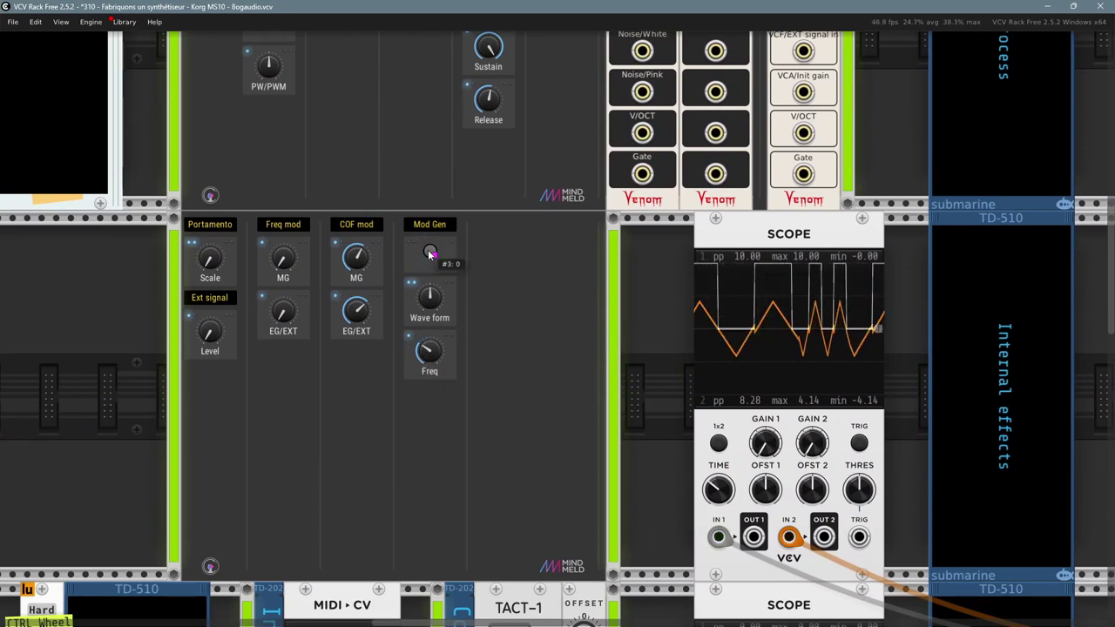
click(430, 252)
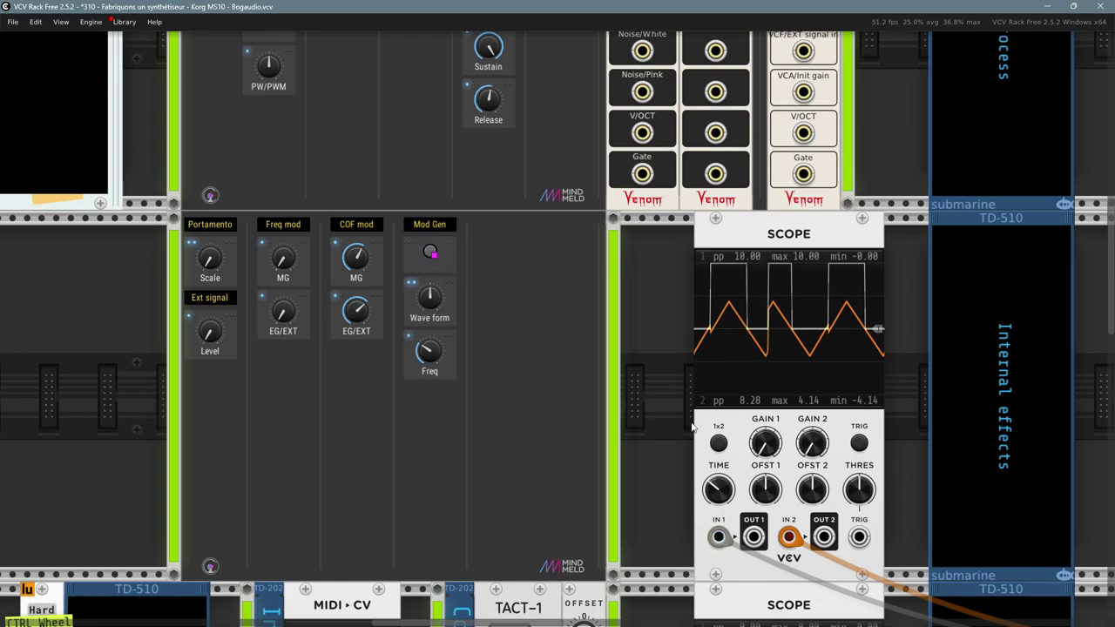
Step: Go back to the LFO's LED section and inspect the +5V reference output, the comparator's B input and the scope's first input
scroll(667, 429, down, 1)
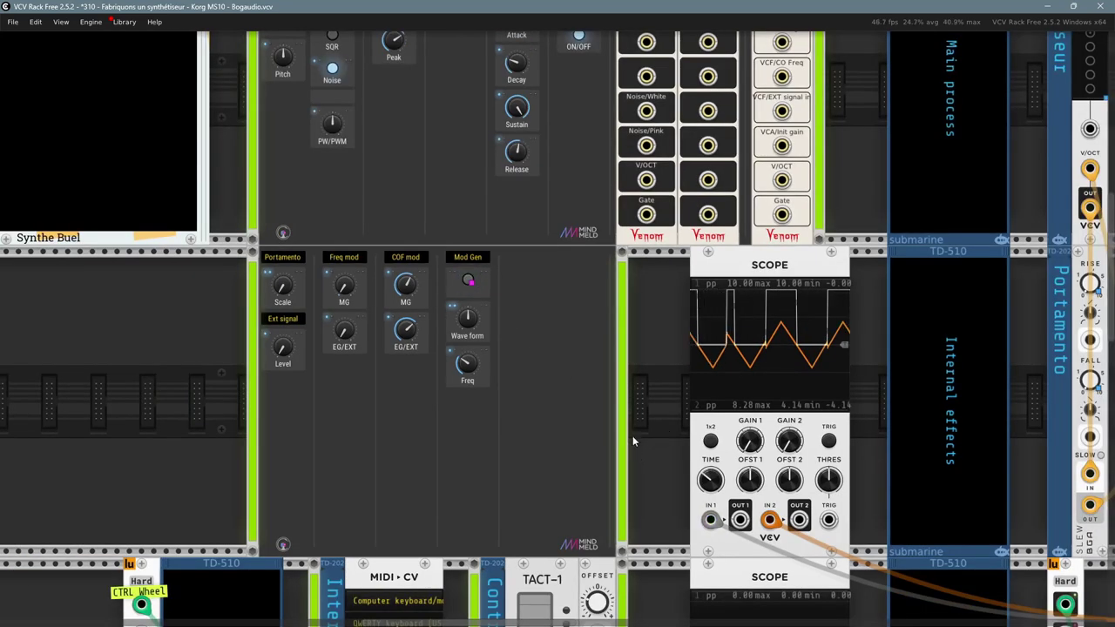
drag(633, 436, 220, 393)
drag(1068, 473, 276, 415)
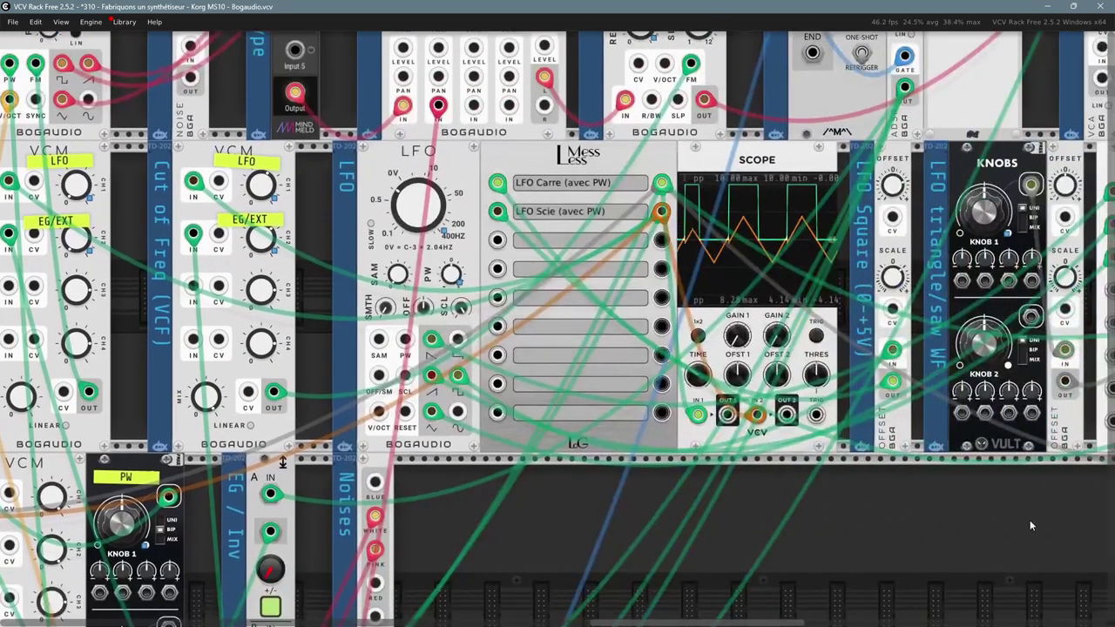
drag(1030, 520, 287, 505)
drag(633, 502, 776, 530)
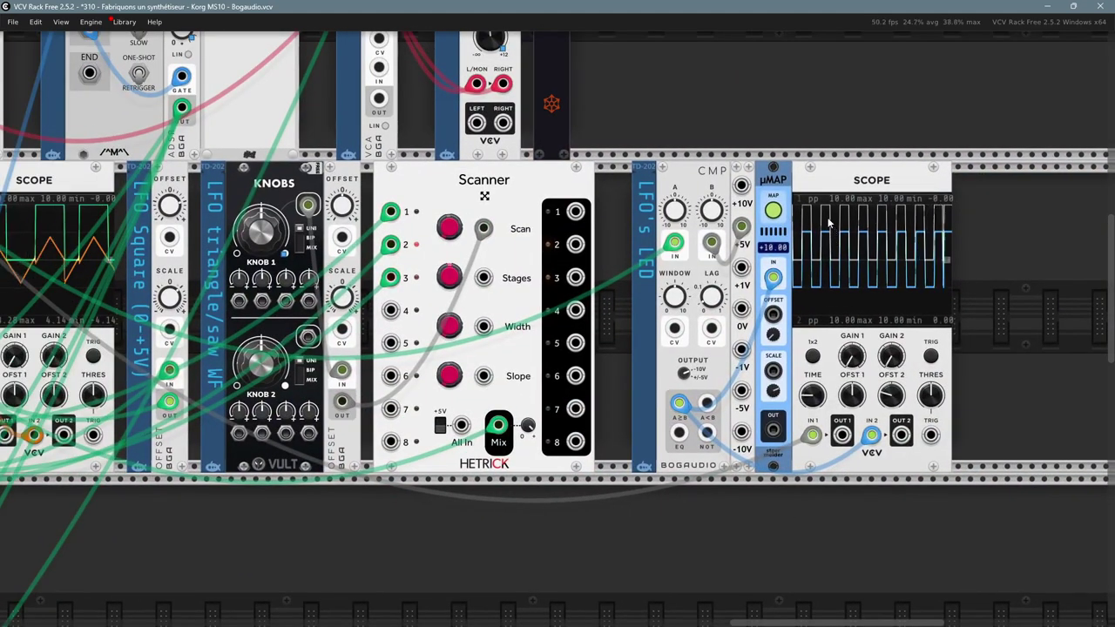
mouse_move(744, 232)
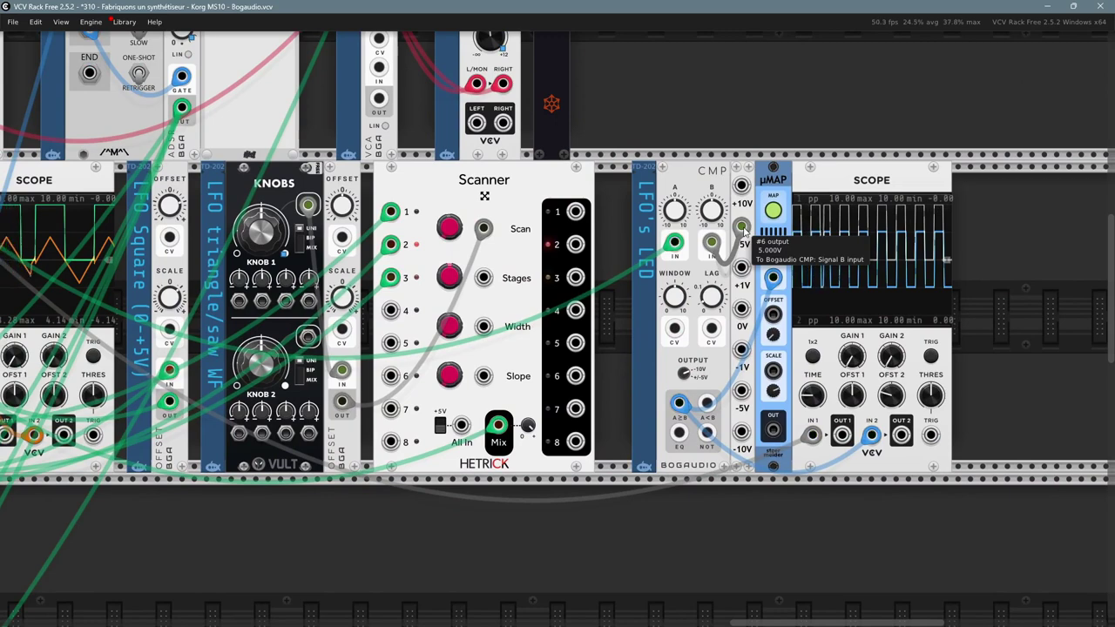
mouse_move(716, 248)
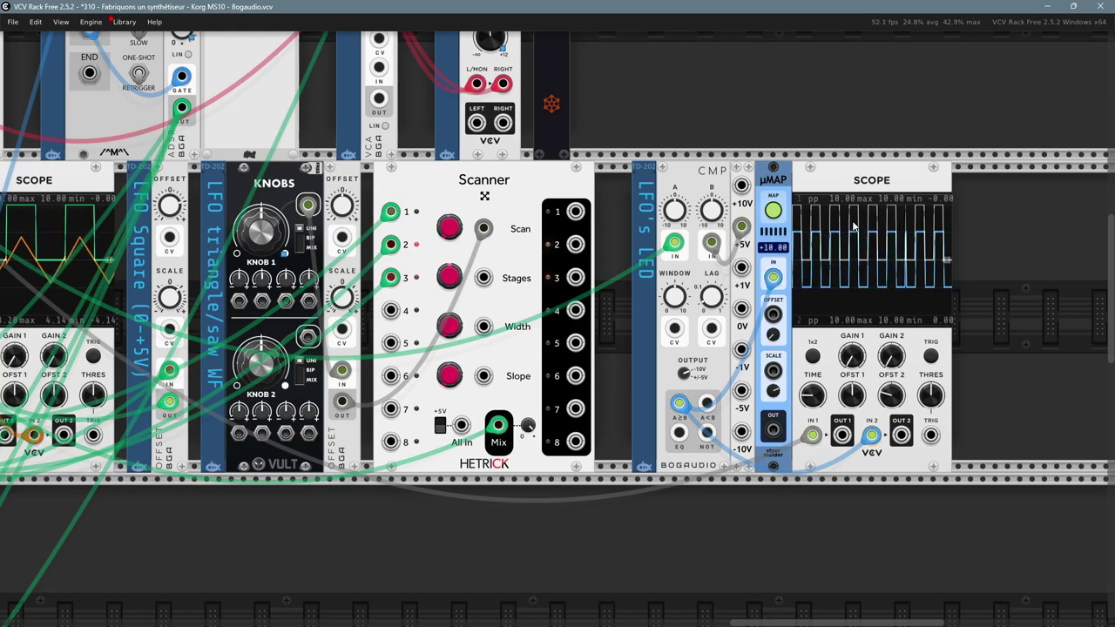
mouse_move(815, 435)
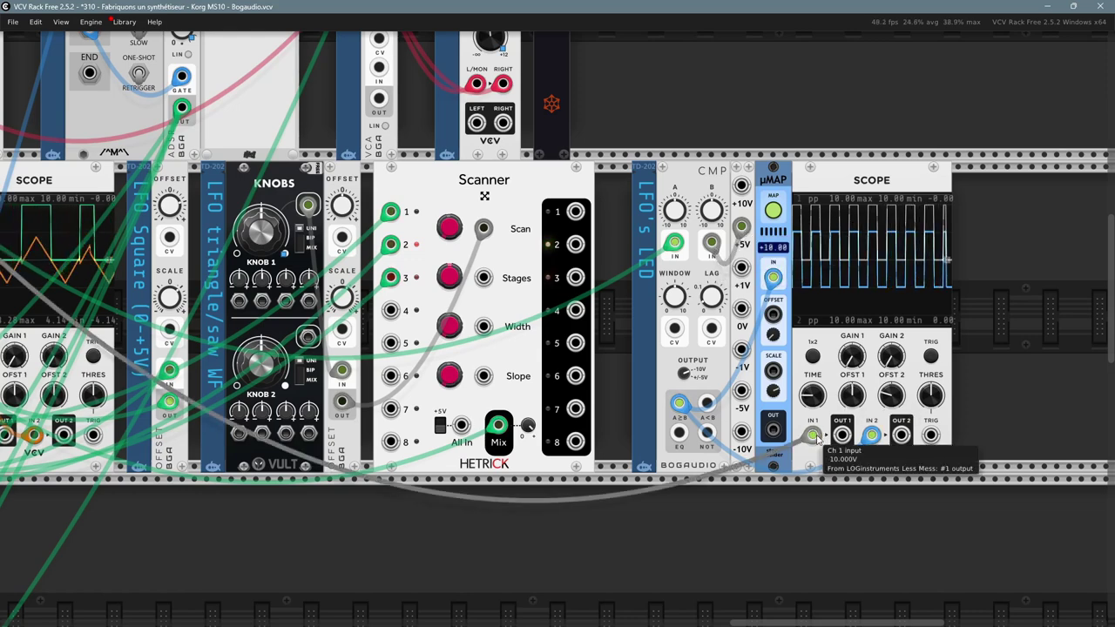